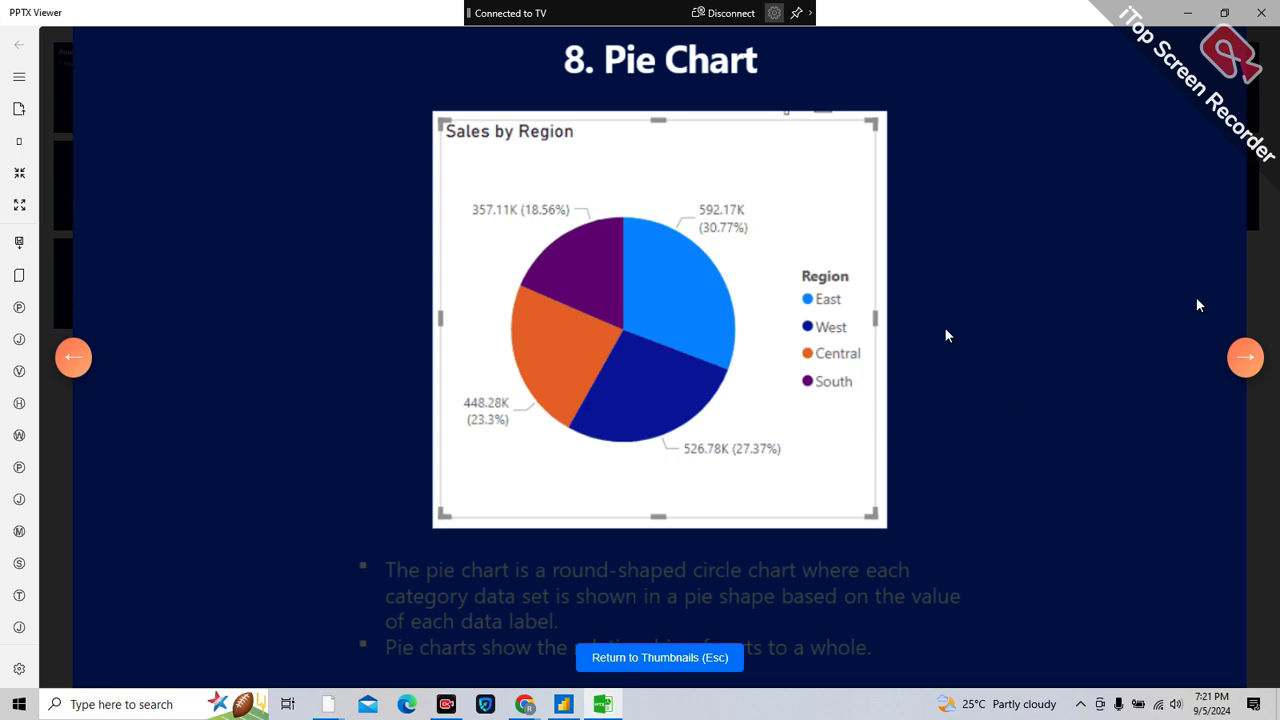
- Look through the Tree Chart and Map Visual slides and return to the Pie Chart slide
click(1240, 359)
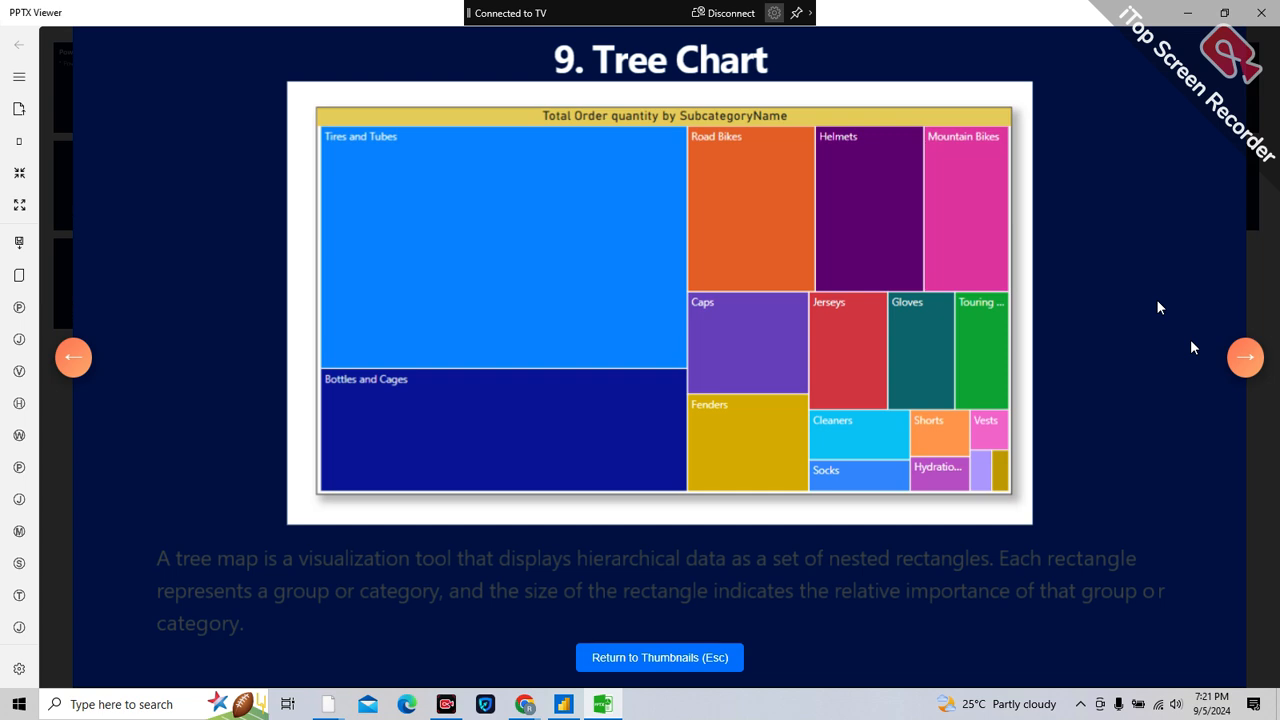
click(1250, 360)
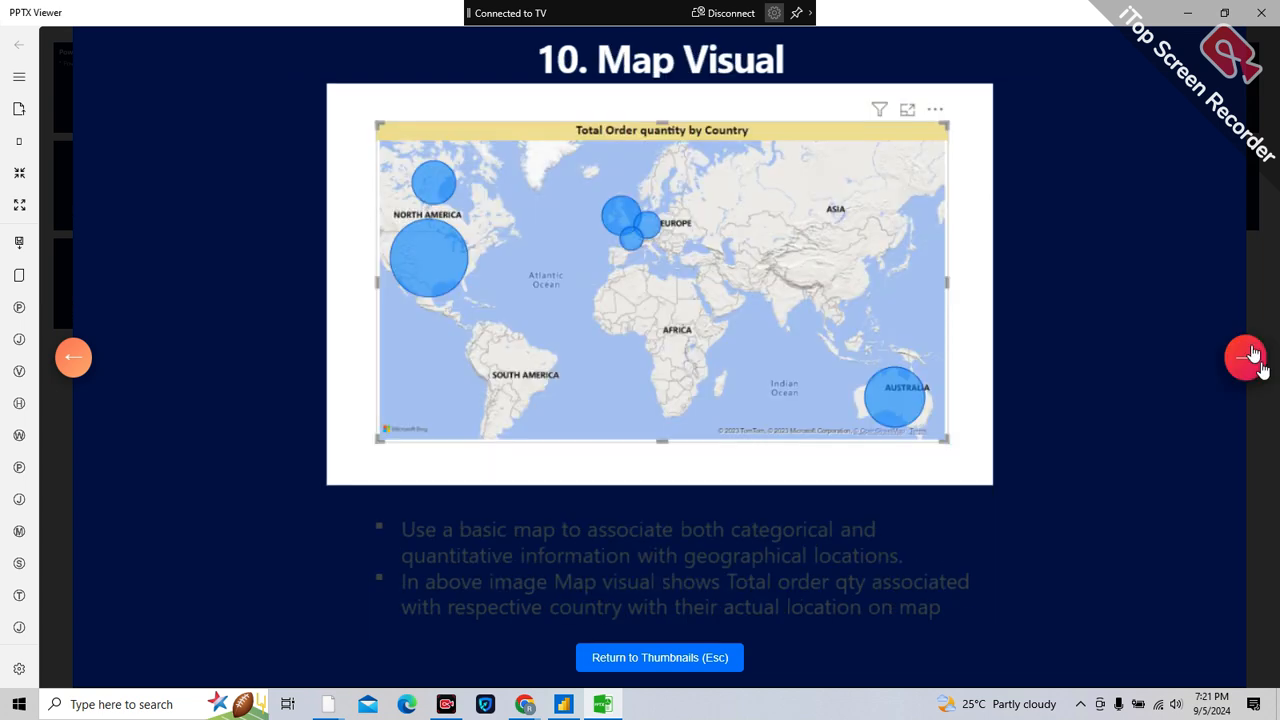
click(65, 362)
click(63, 362)
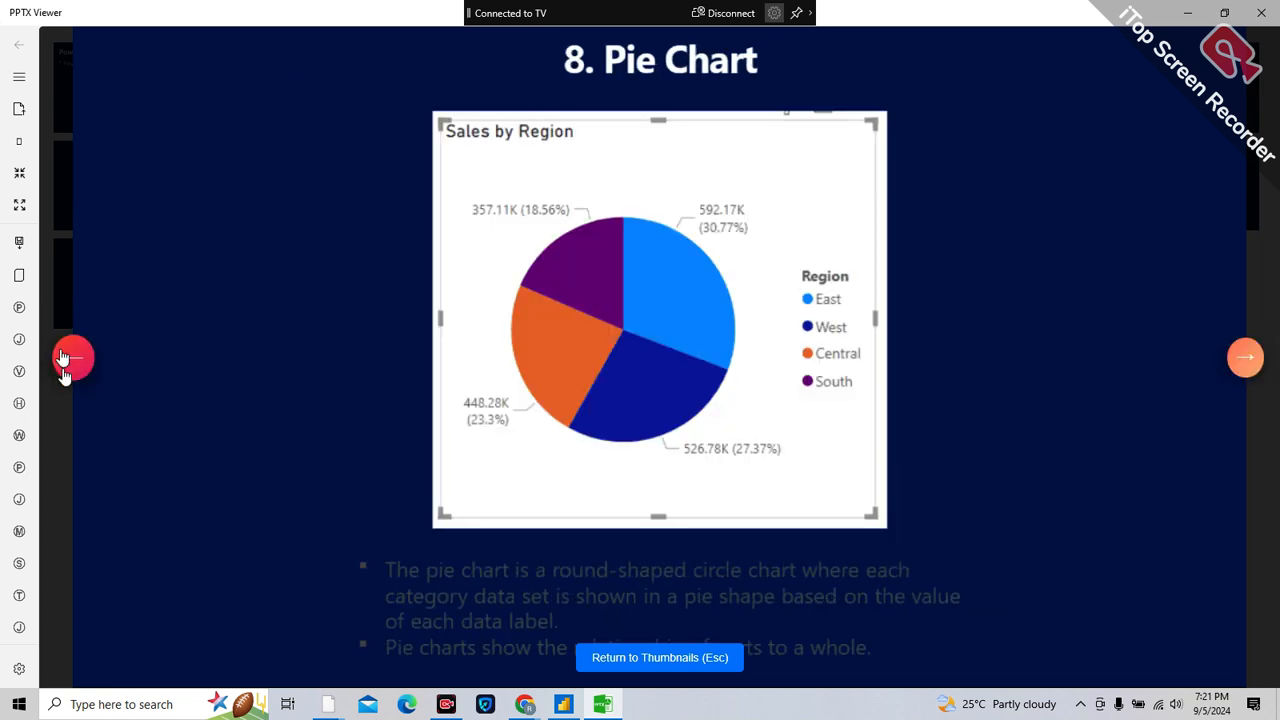
- Switch to Power BI Desktop, add a new report page and place an empty pie chart on it
key(alt+Tab)
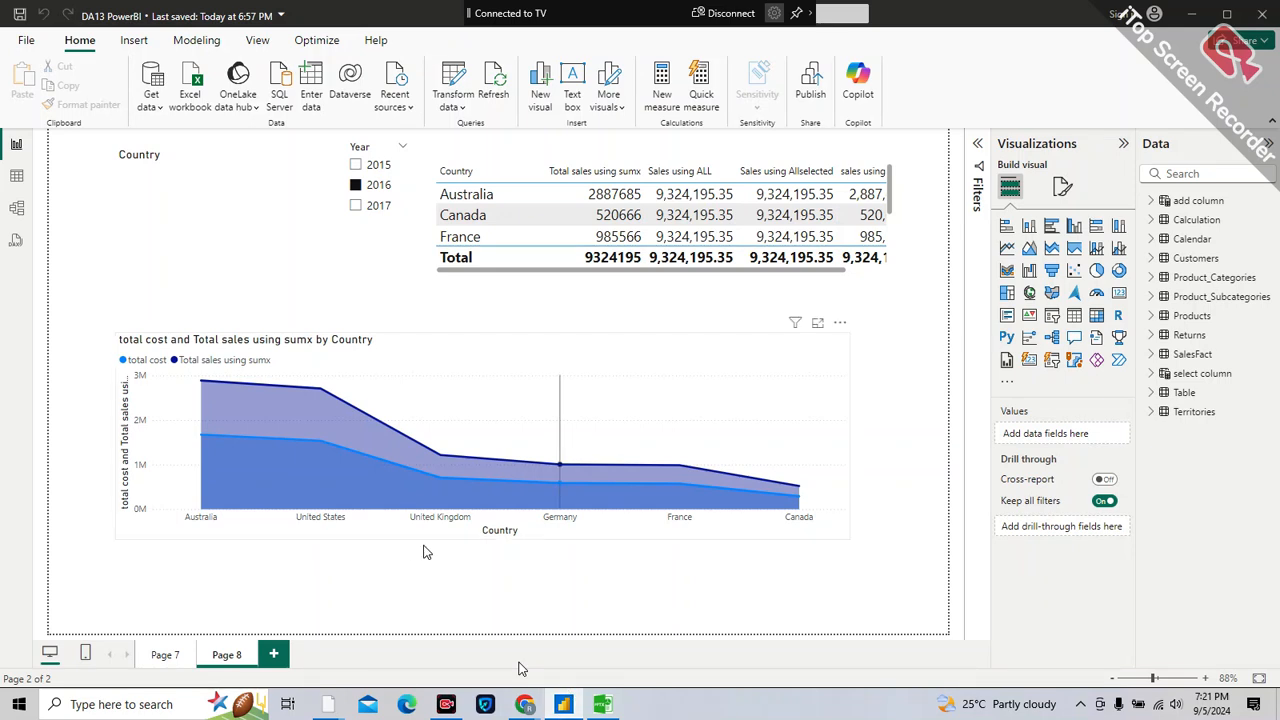
click(274, 658)
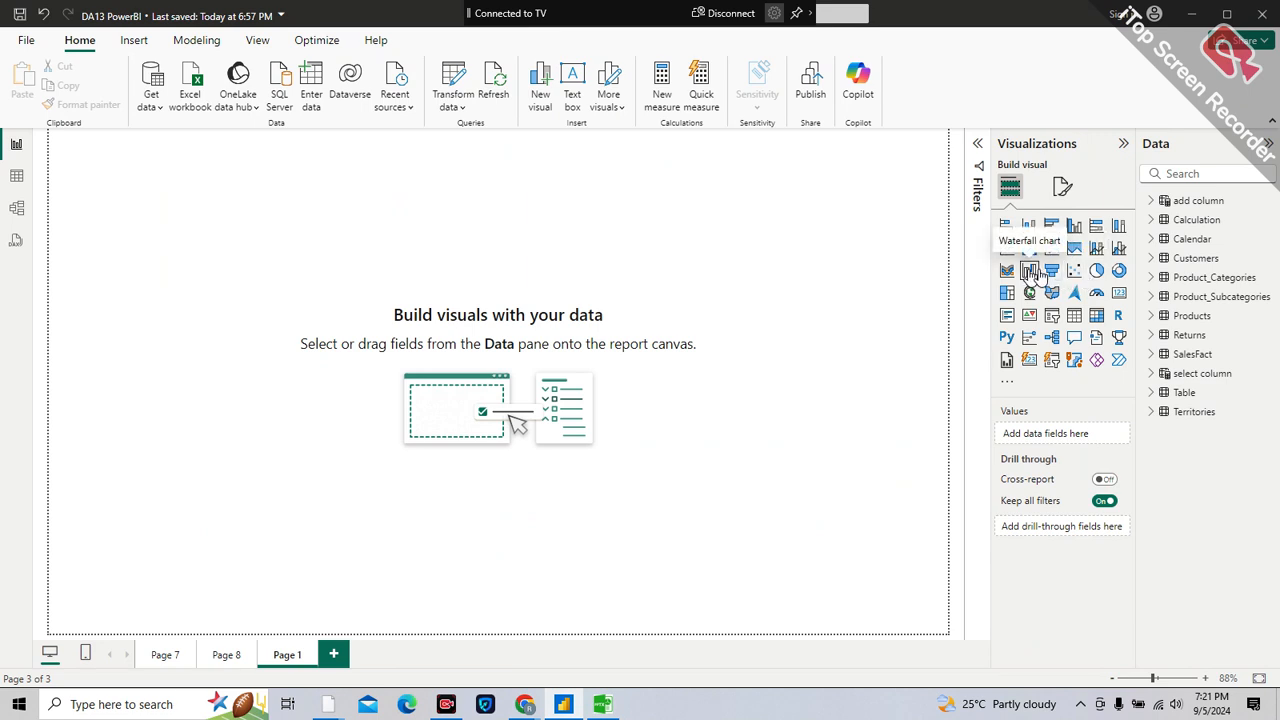
click(1116, 272)
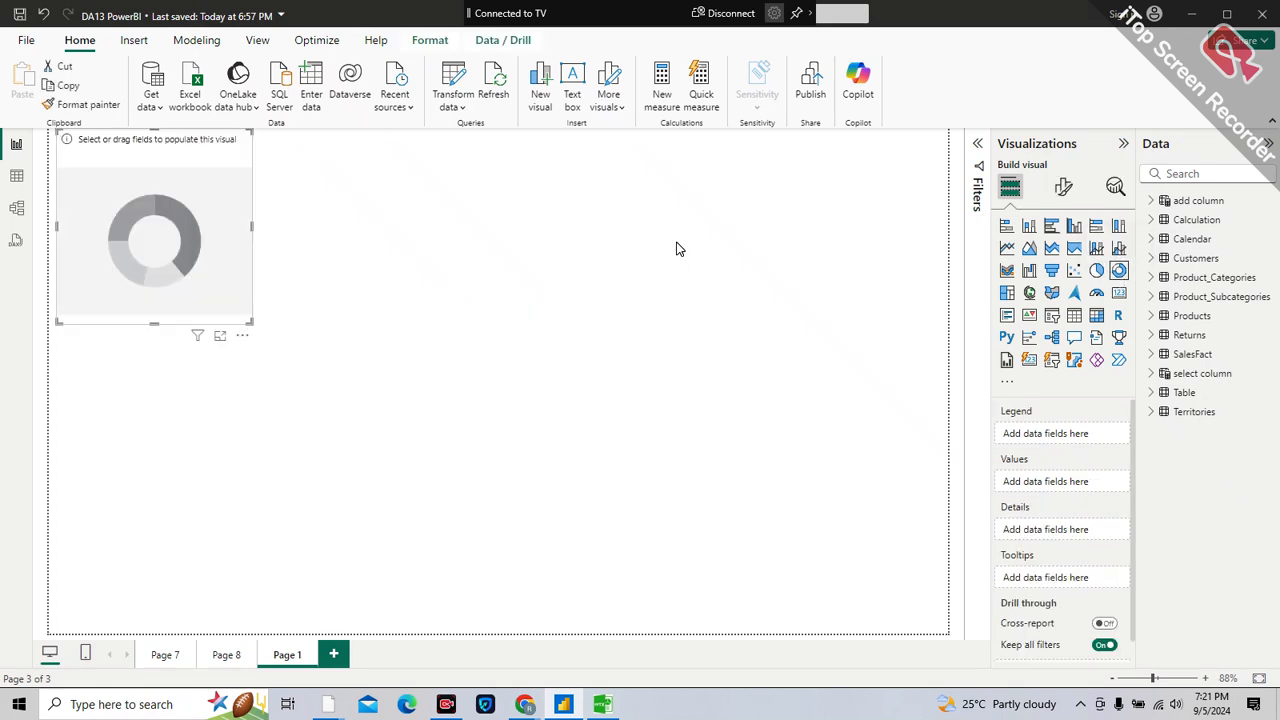
click(1094, 276)
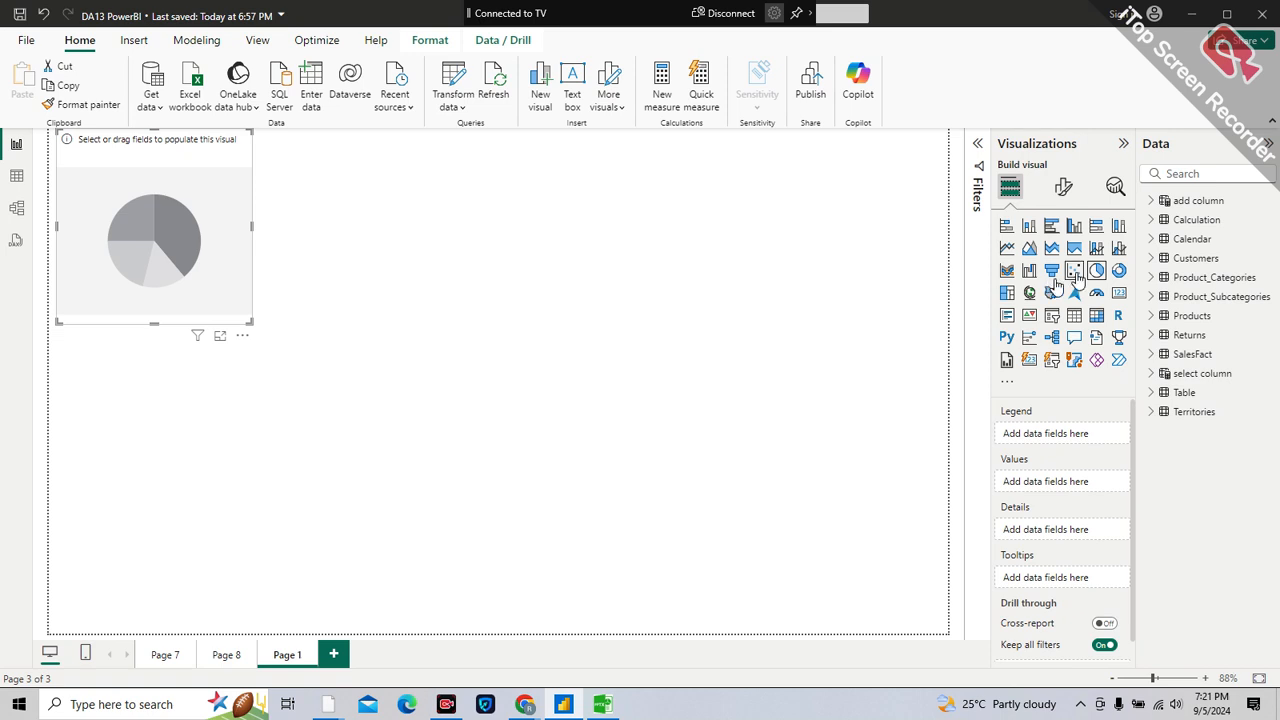
click(1120, 272)
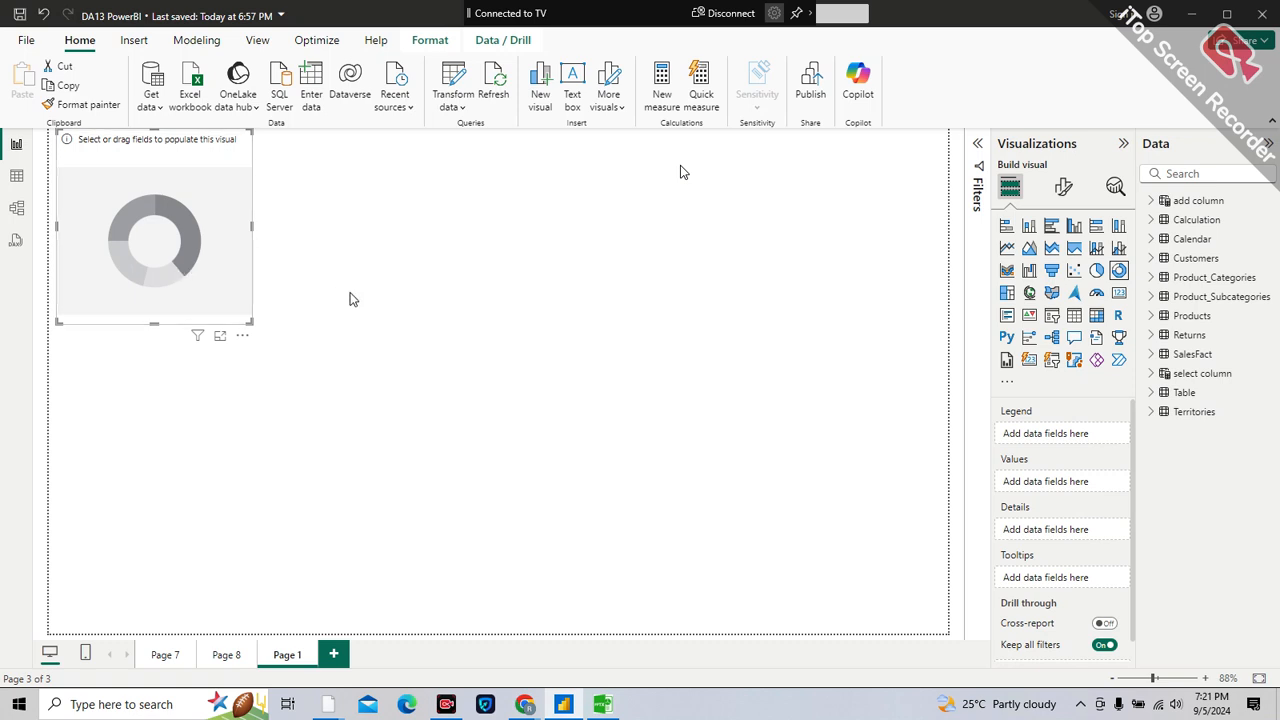
click(1098, 271)
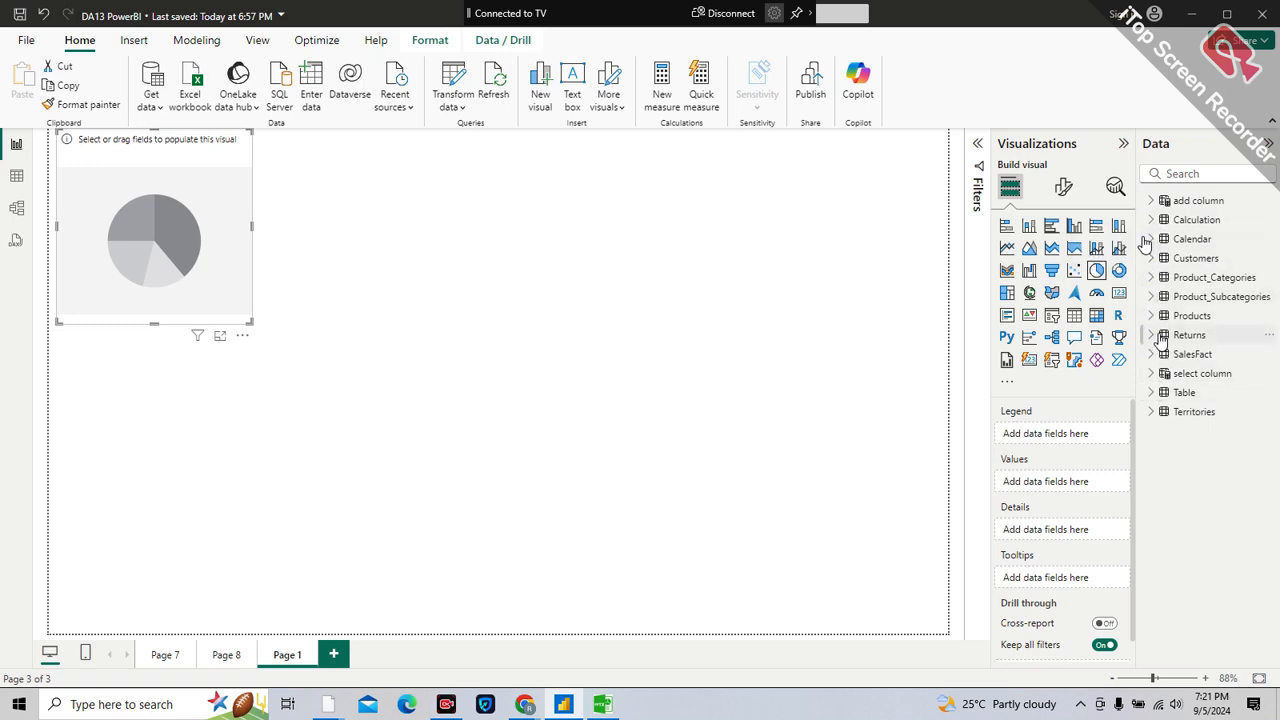
- Assign CategoryName from Product_Categories as the pie chart's legend and the Total sales using sumx measure as its values
click(1153, 279)
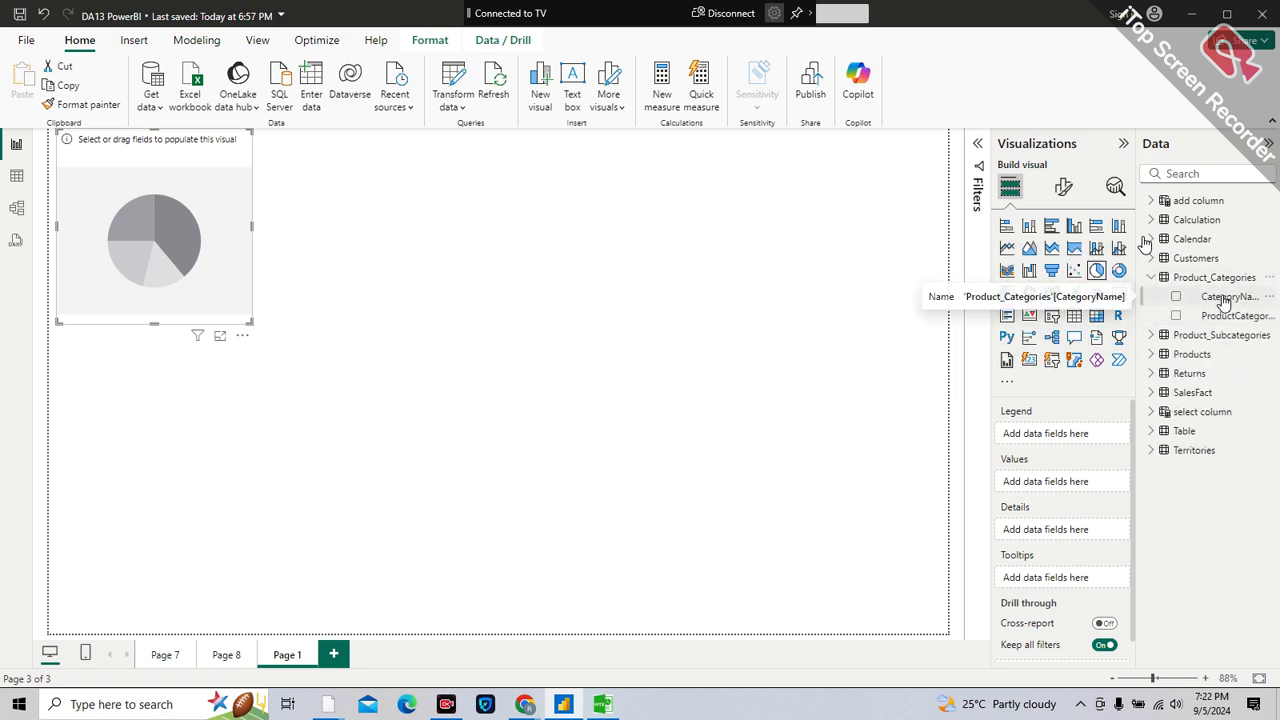
drag(1224, 300, 1078, 440)
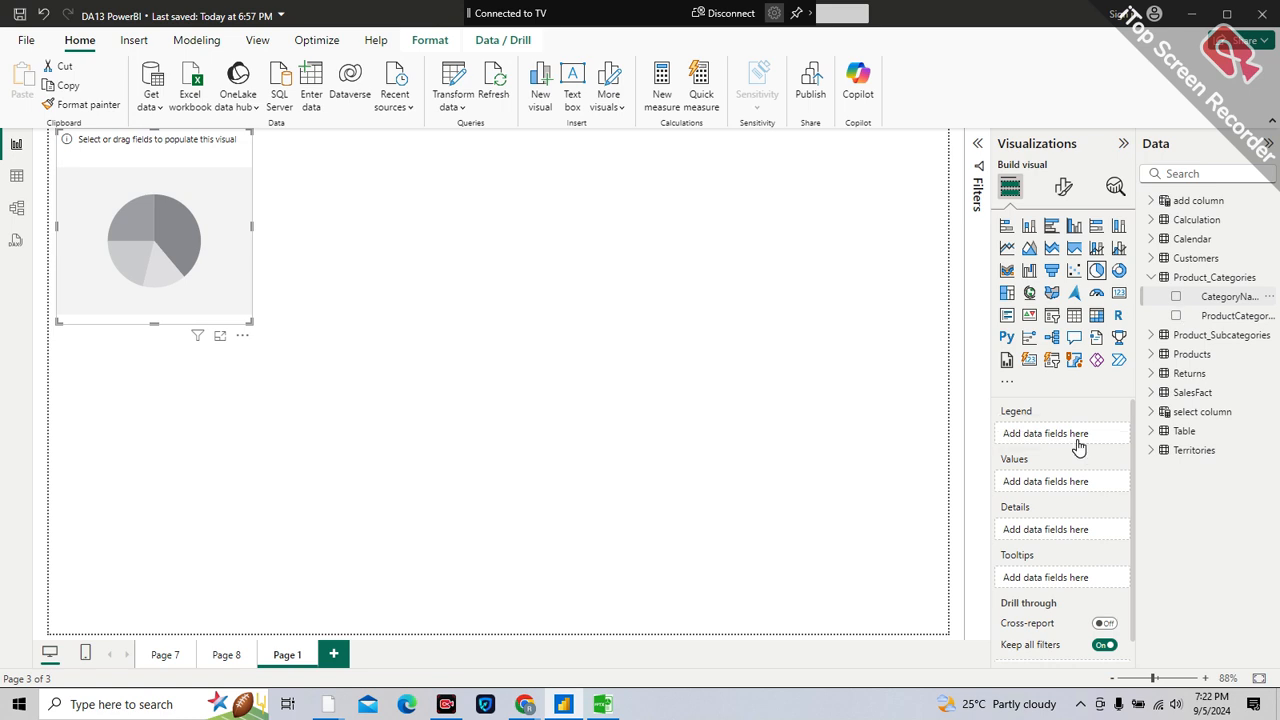
click(1151, 219)
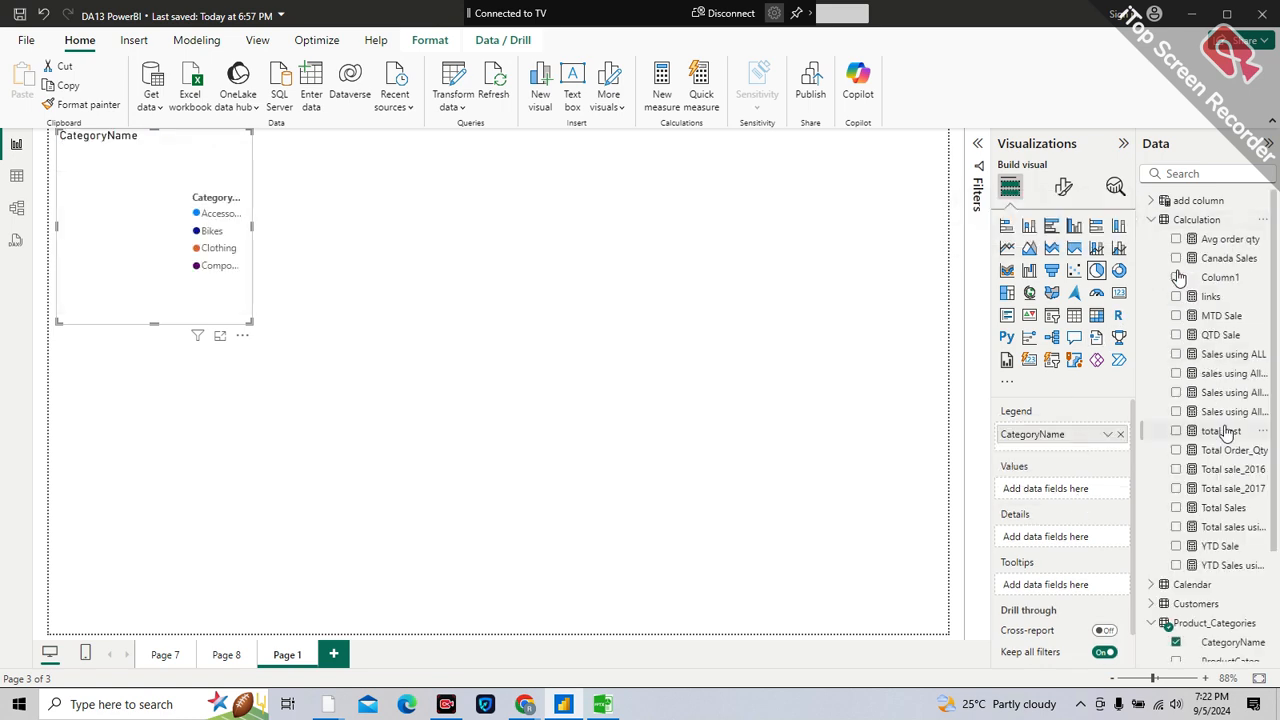
scroll(1228, 430, down, 2)
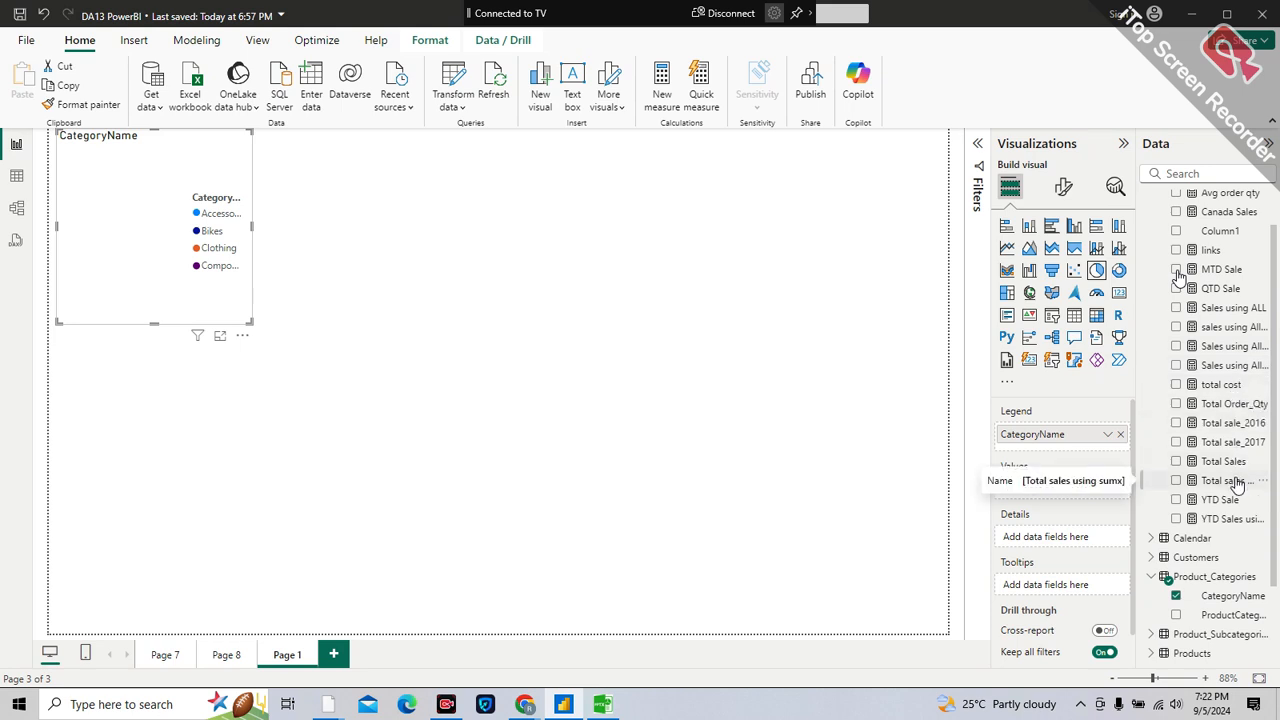
drag(1237, 484, 1080, 491)
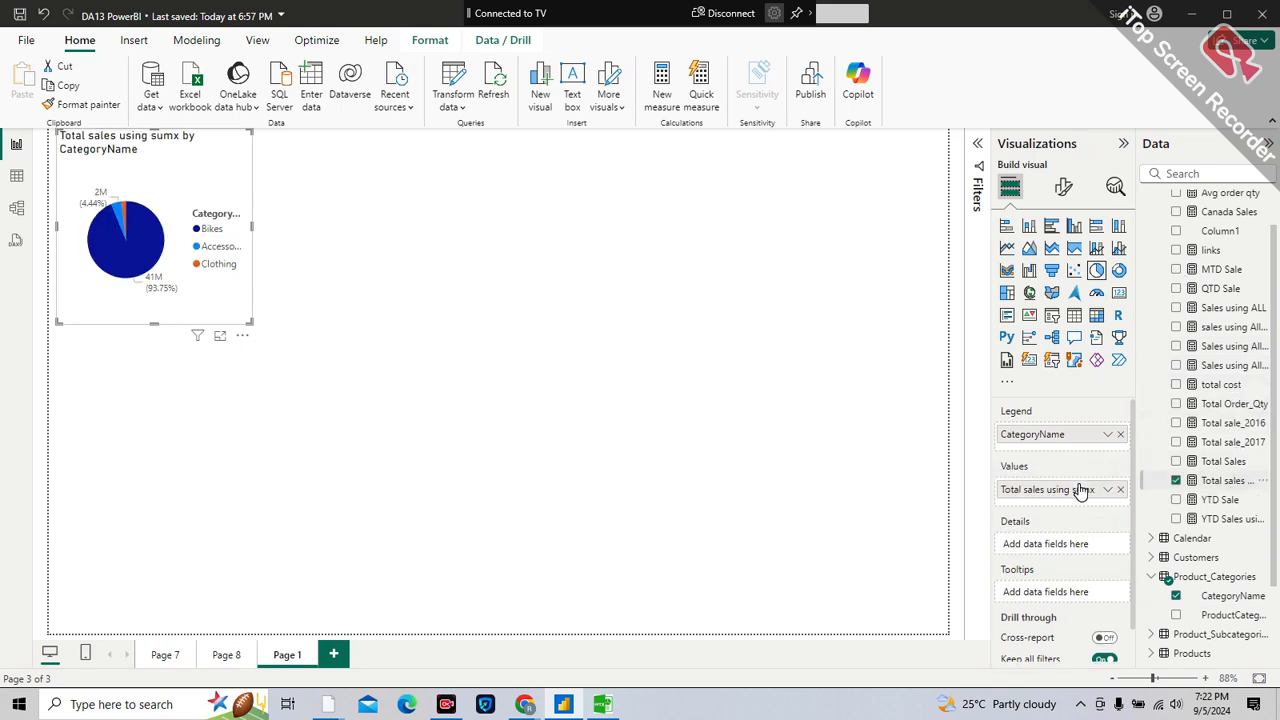
- Enlarge the pie chart to cover most of the report page and move it towards the page's middle
drag(250, 319, 760, 502)
drag(548, 254, 584, 325)
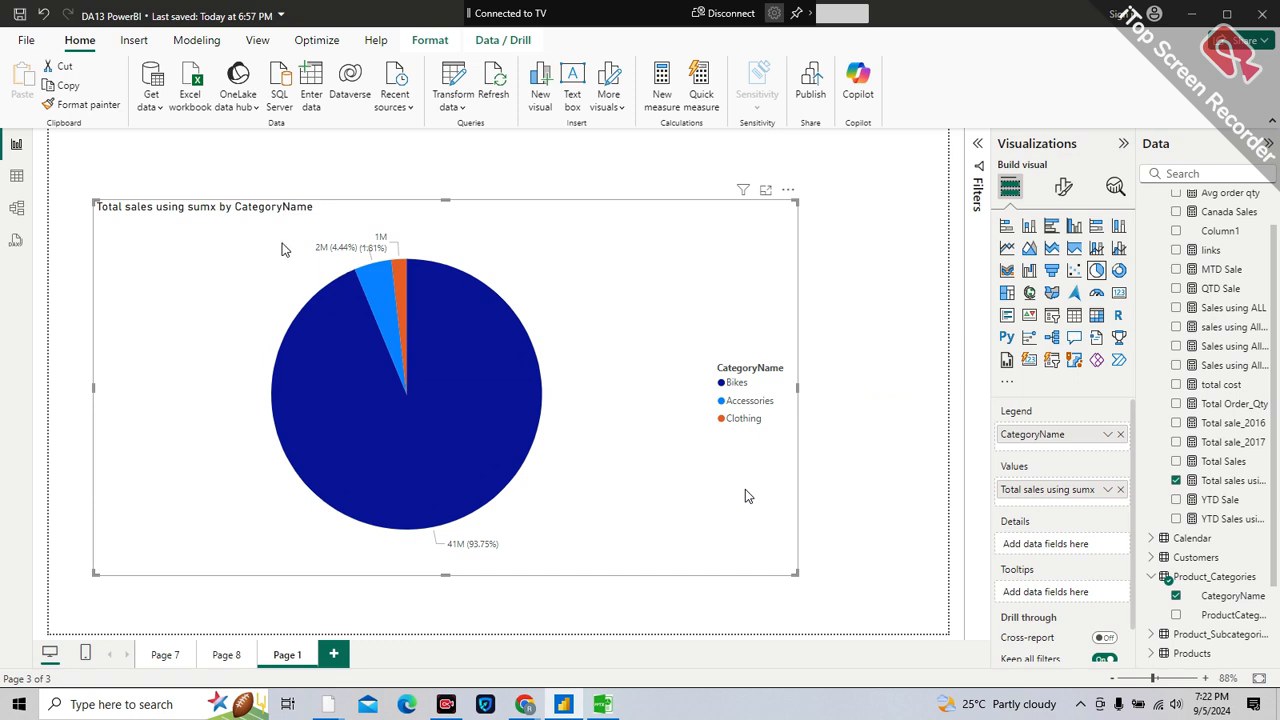
mouse_move(365, 358)
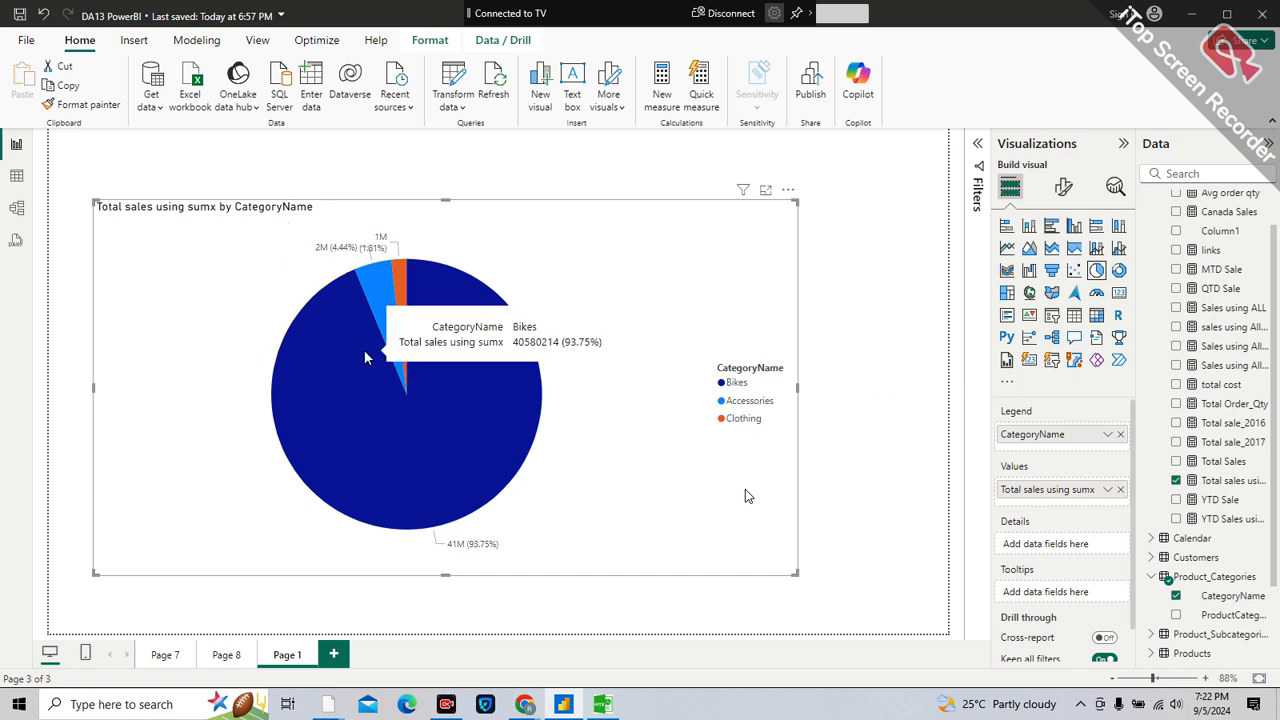
mouse_move(376, 290)
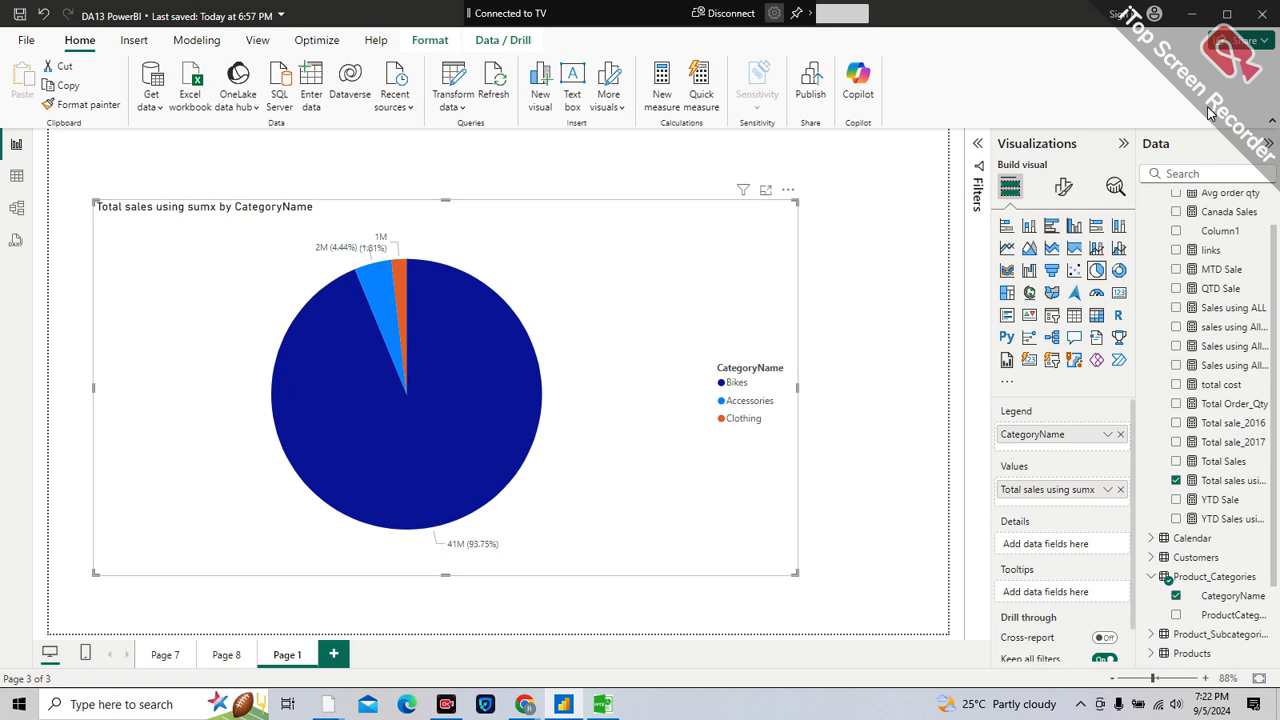
- Set the pie chart's detail label contents to Category, data value, keeping the label position Outside
click(1063, 187)
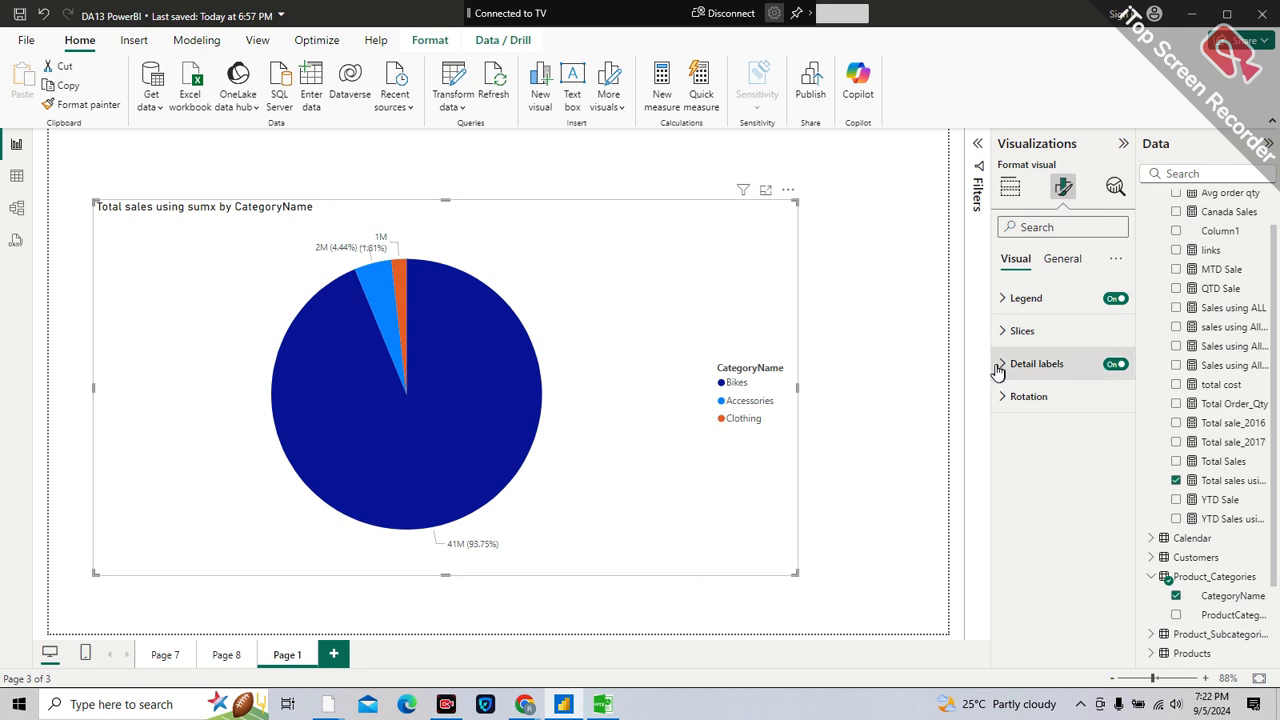
click(1001, 365)
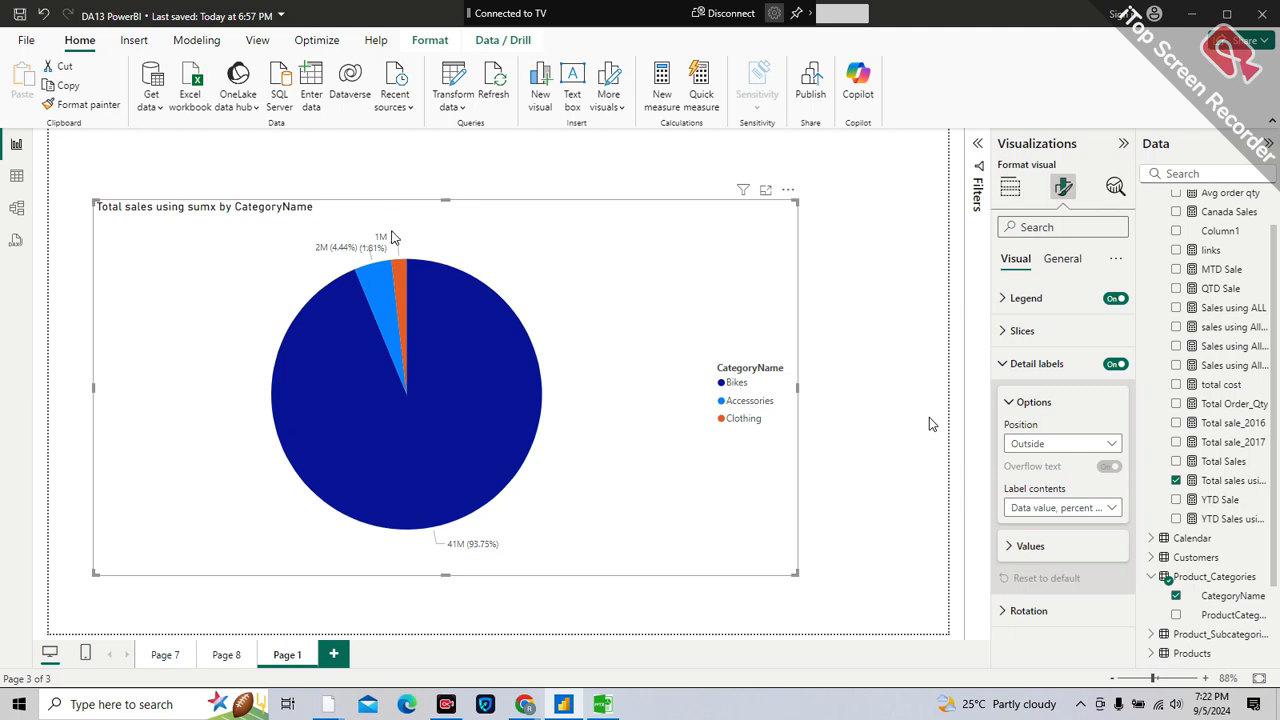
click(1035, 450)
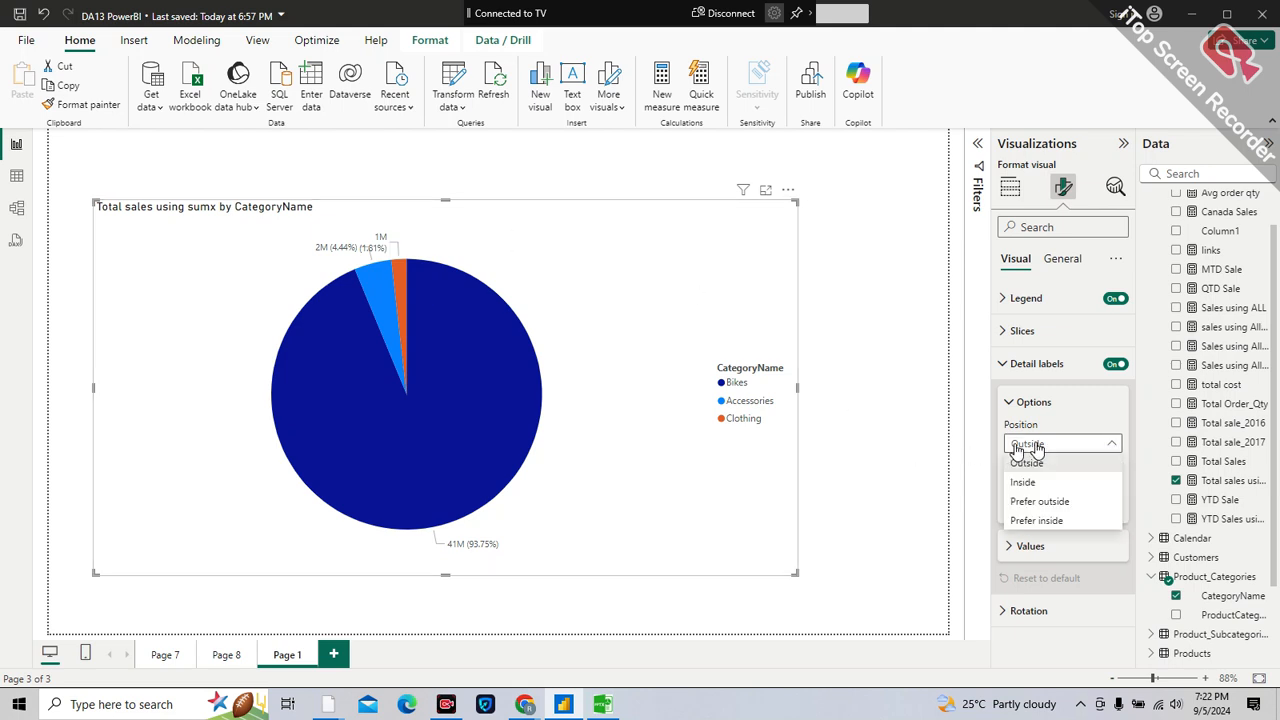
click(1035, 450)
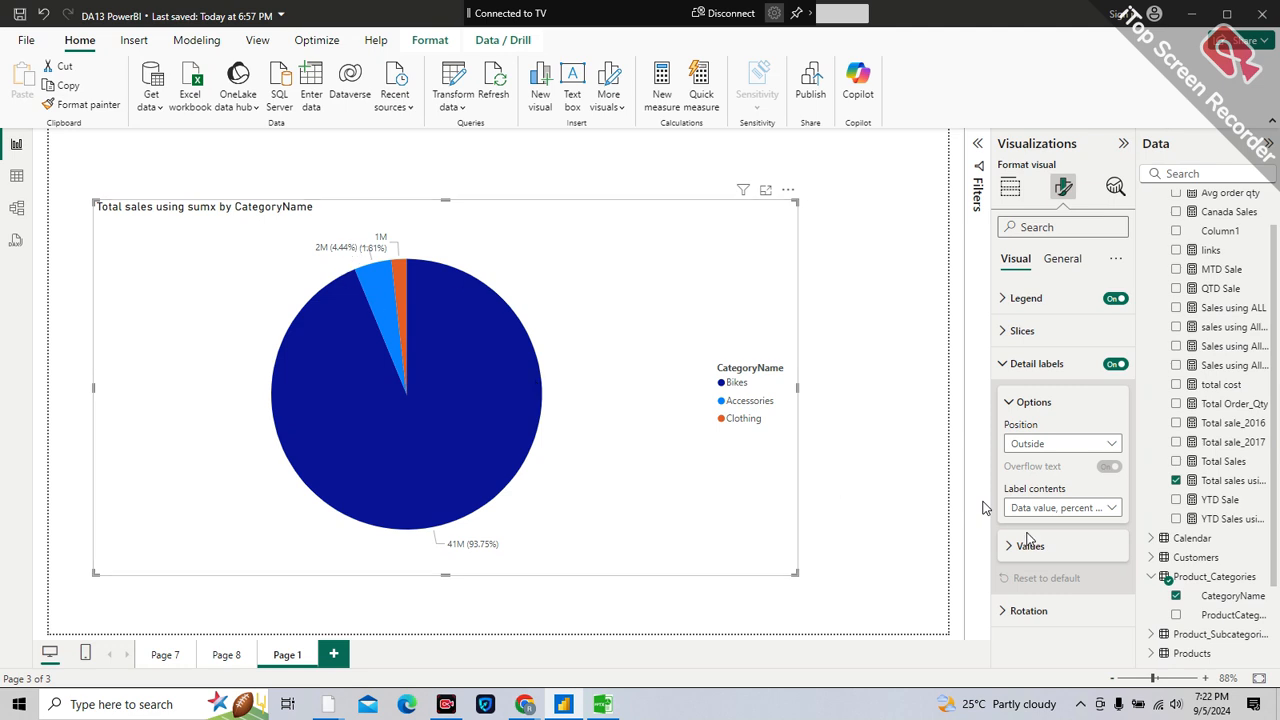
click(1045, 510)
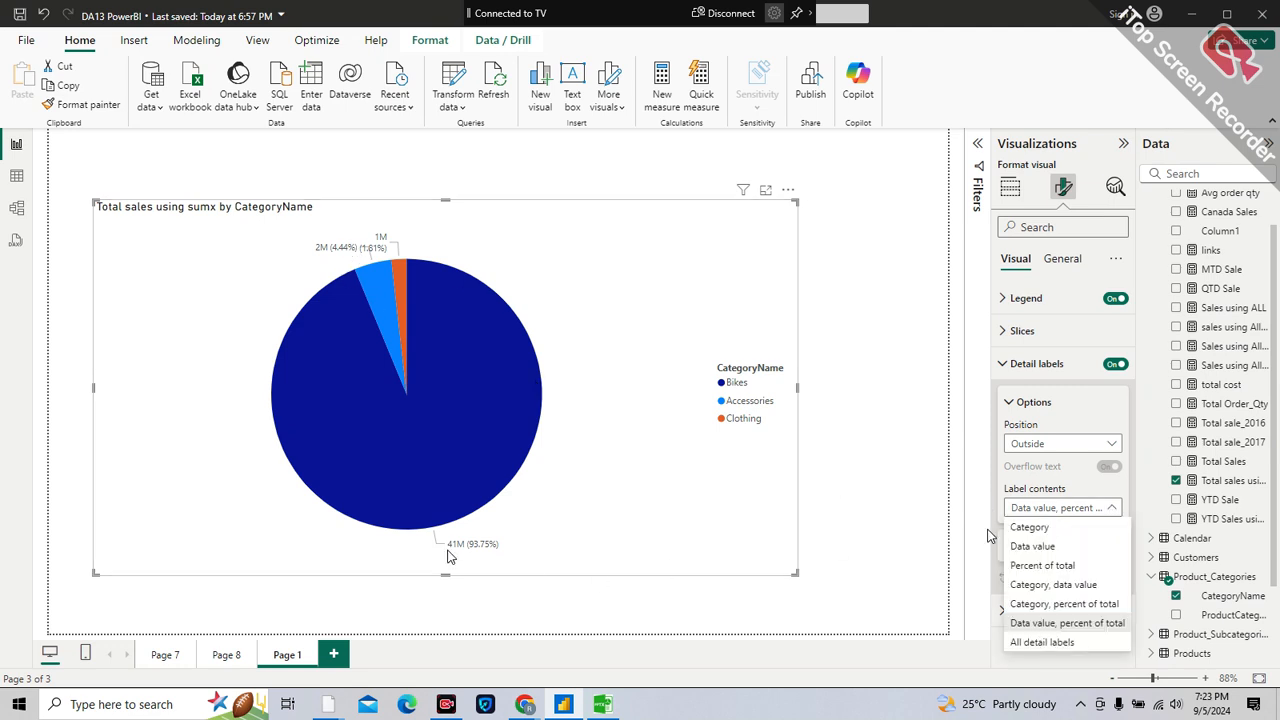
click(1063, 586)
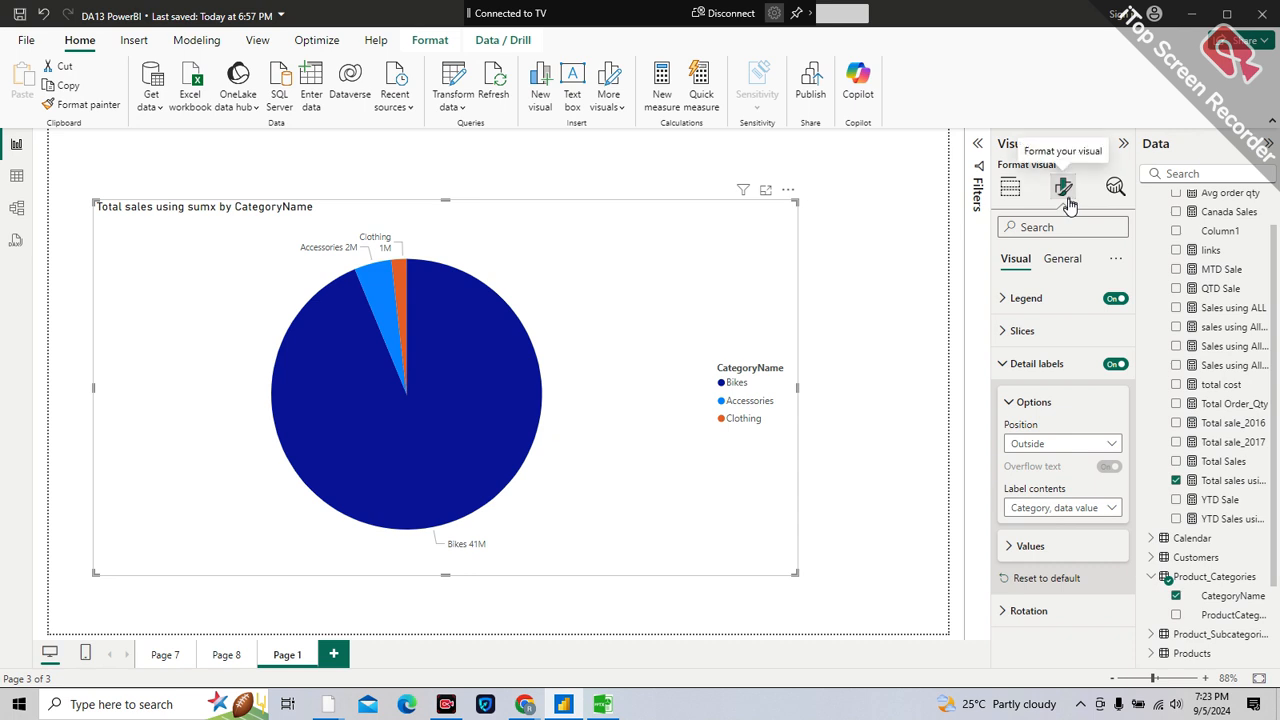
- Shorten the pie chart's legend title text to Category
click(1008, 300)
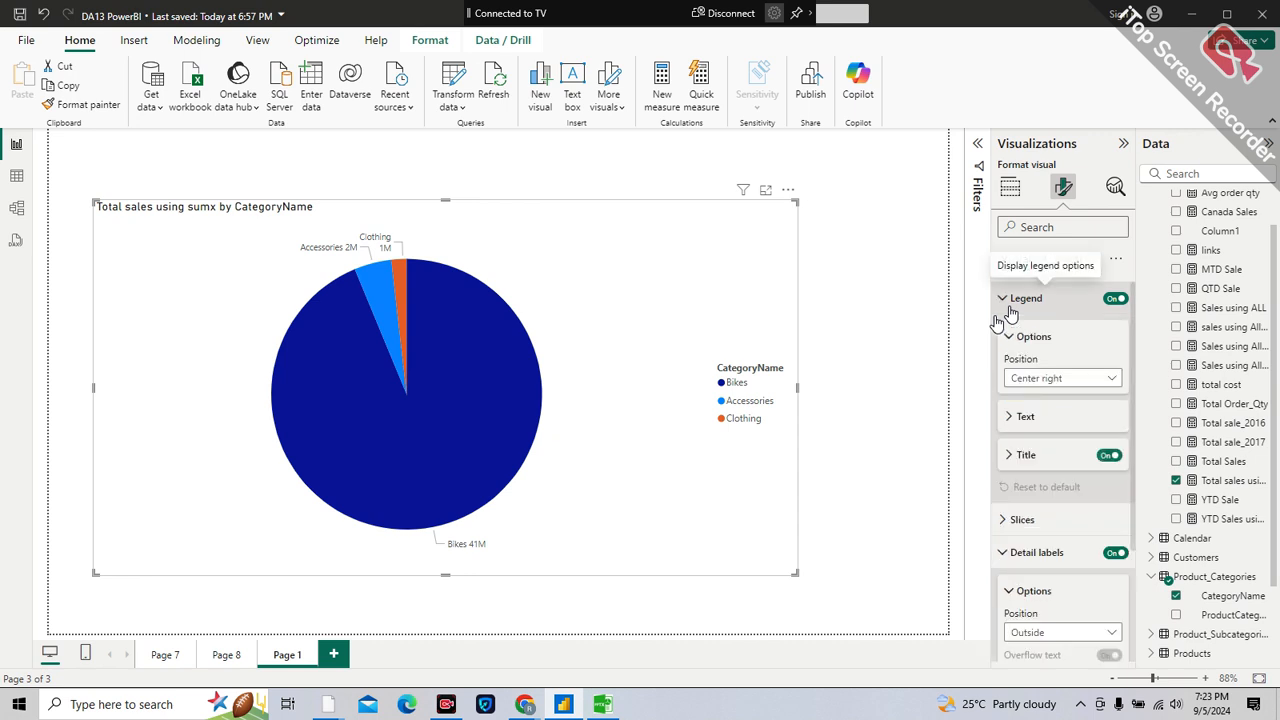
click(1015, 424)
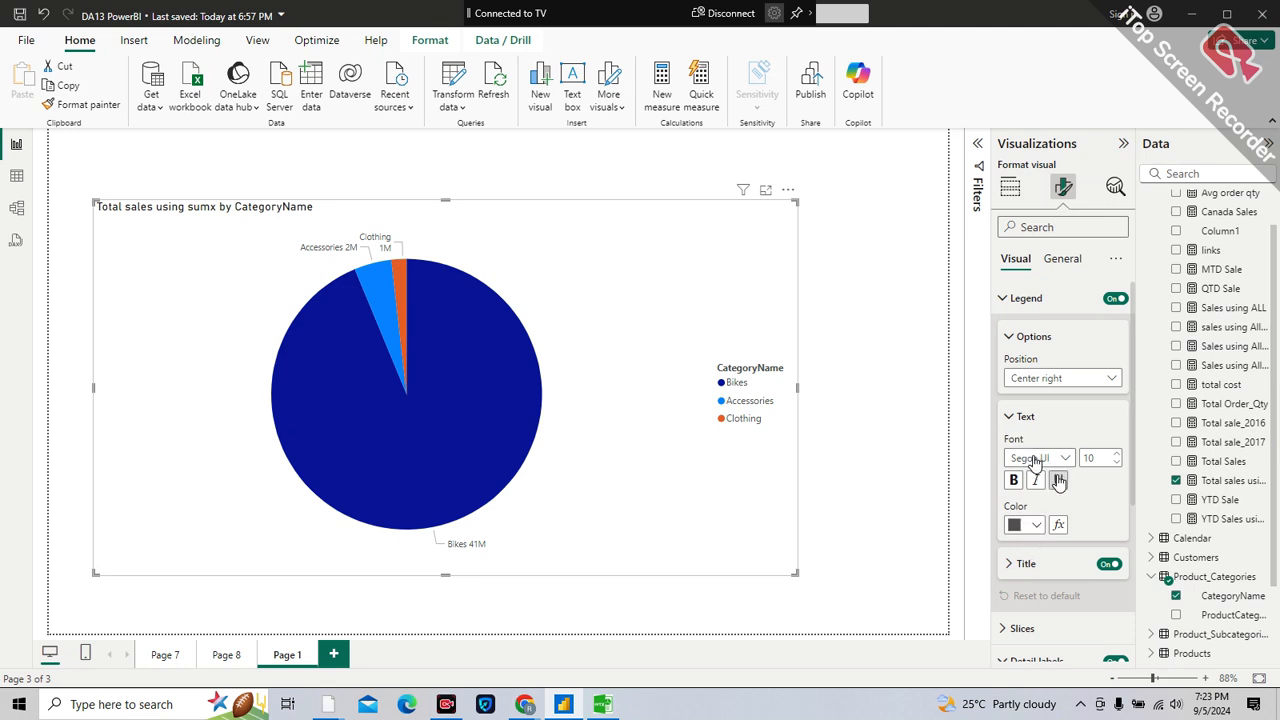
scroll(1069, 346, down, 1)
scroll(1049, 464, down, 3)
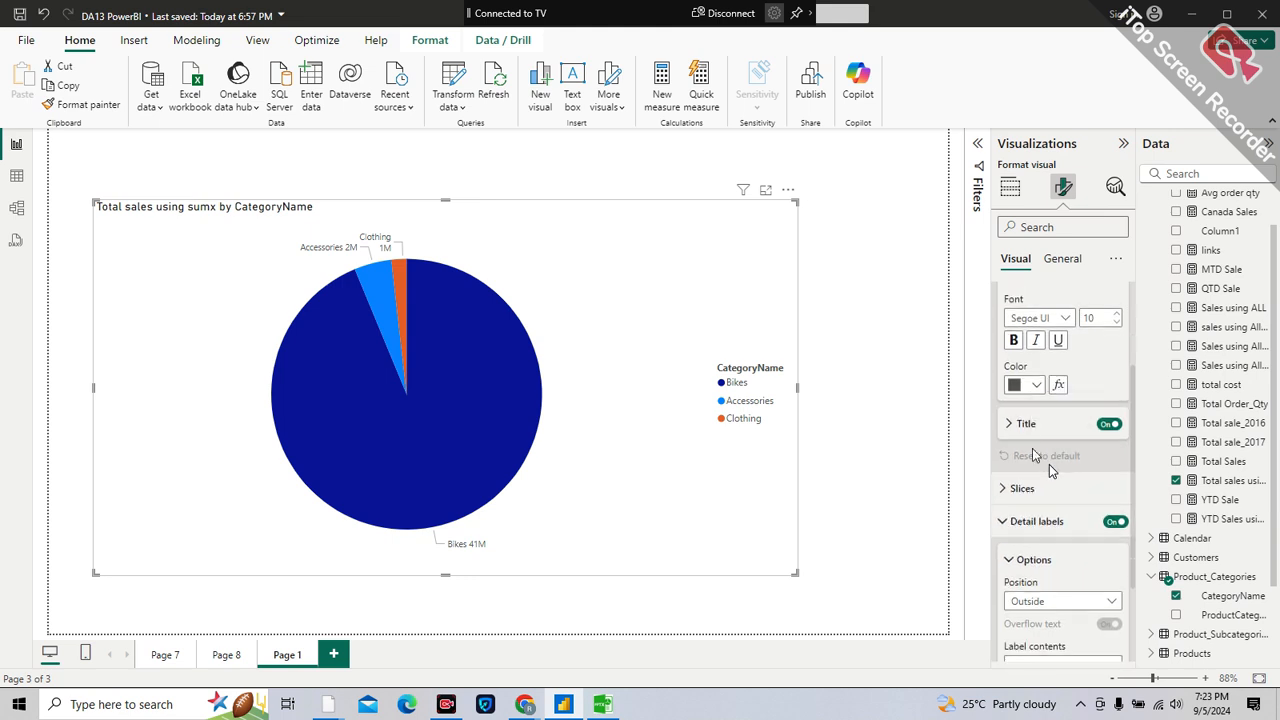
click(1020, 426)
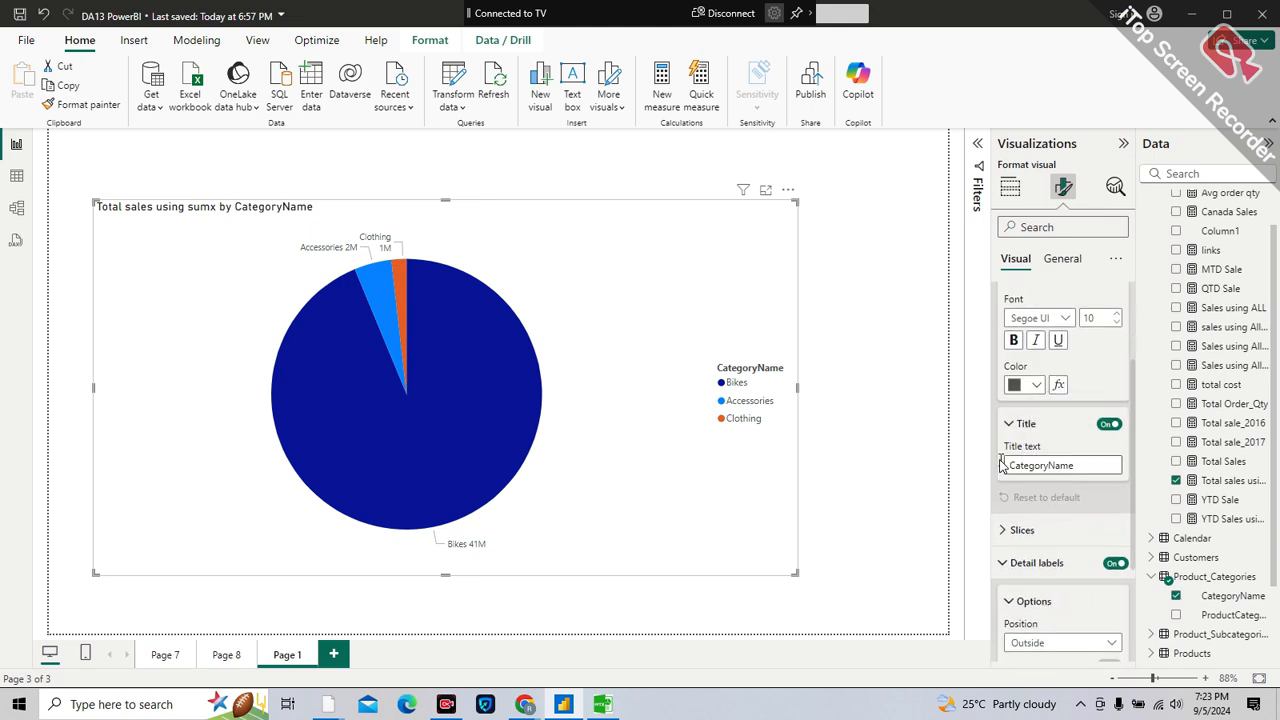
click(1093, 467)
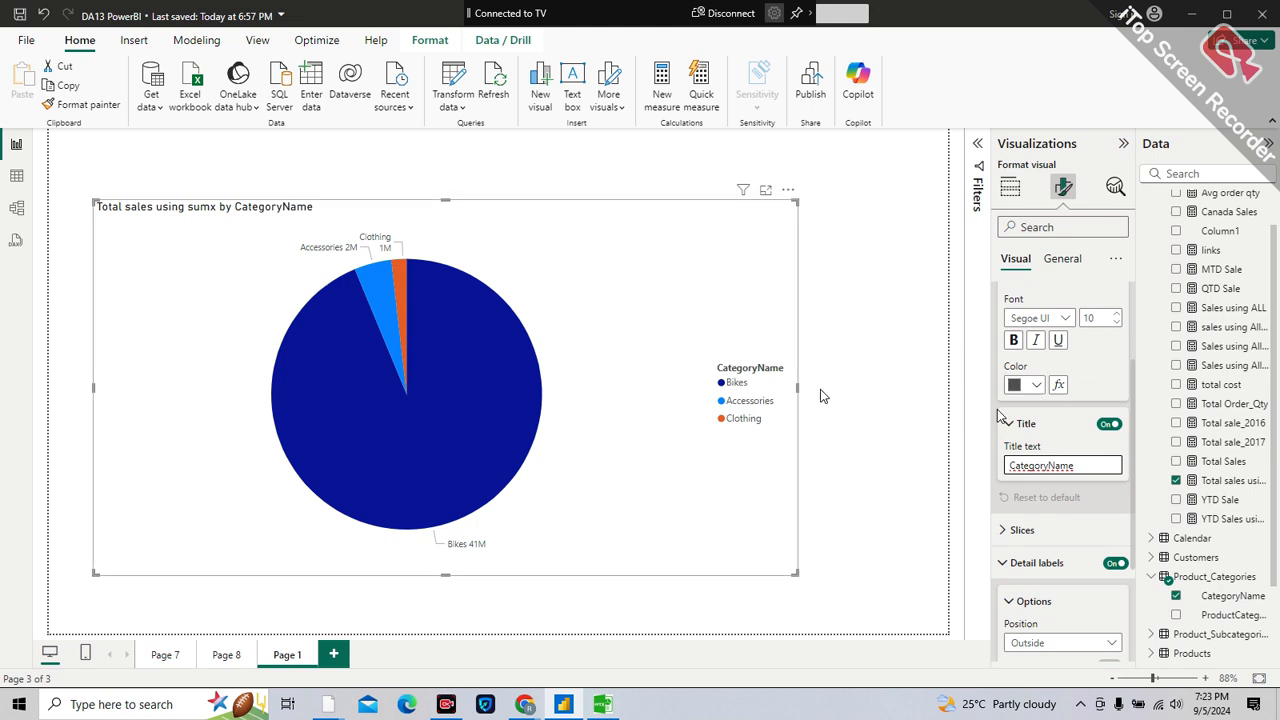
key(BackSpace)
key(BackSpace)
key(BackSpace)
key(BackSpace)
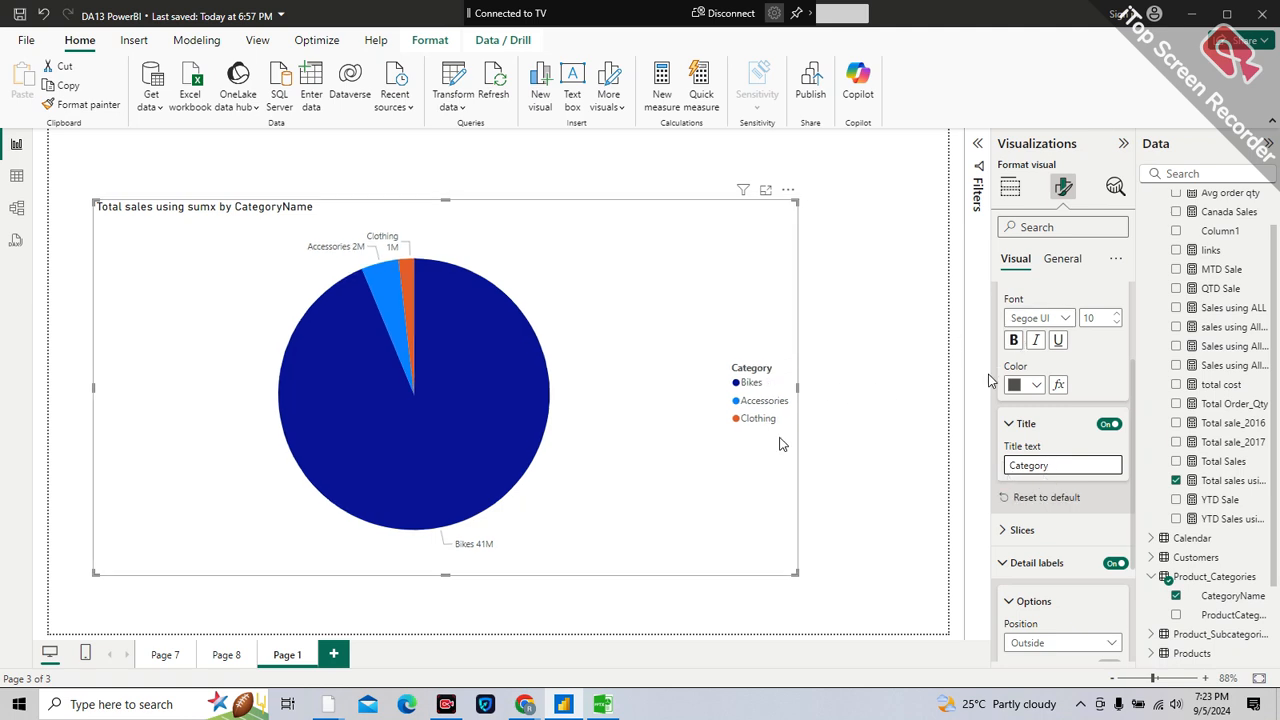
- Convert the pie chart of total sales by category into a donut chart
click(1009, 188)
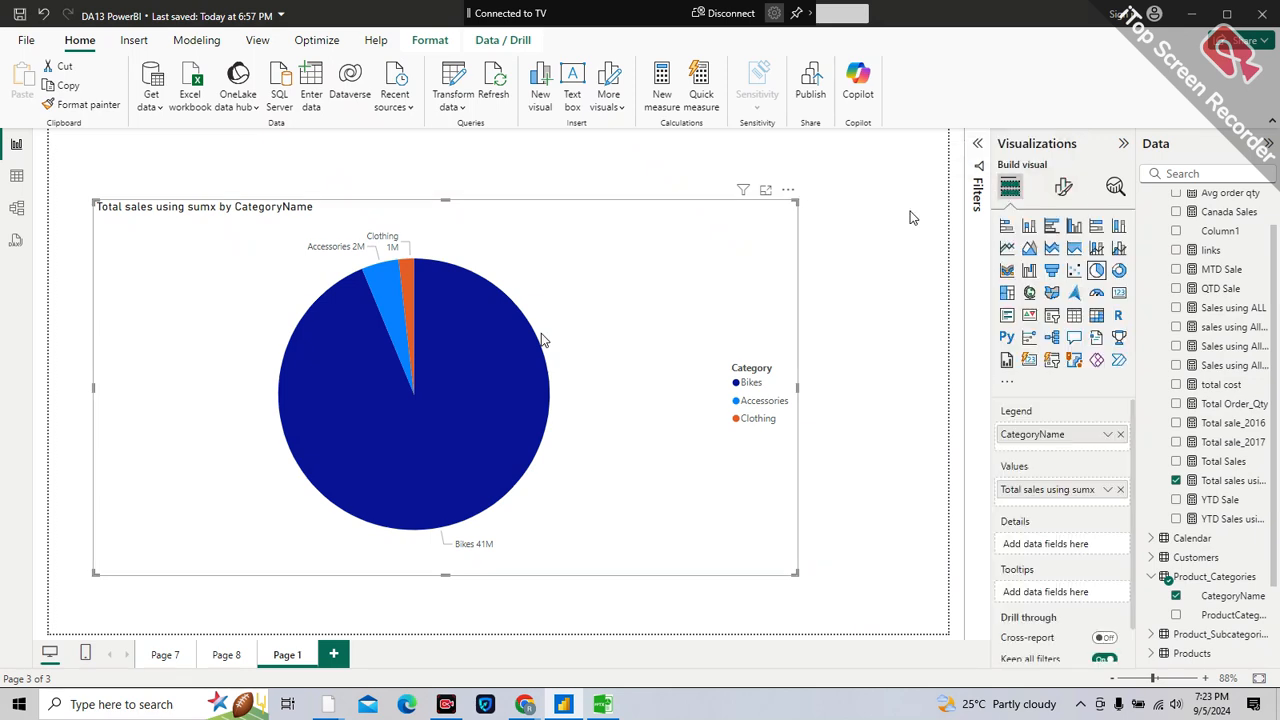
click(1119, 270)
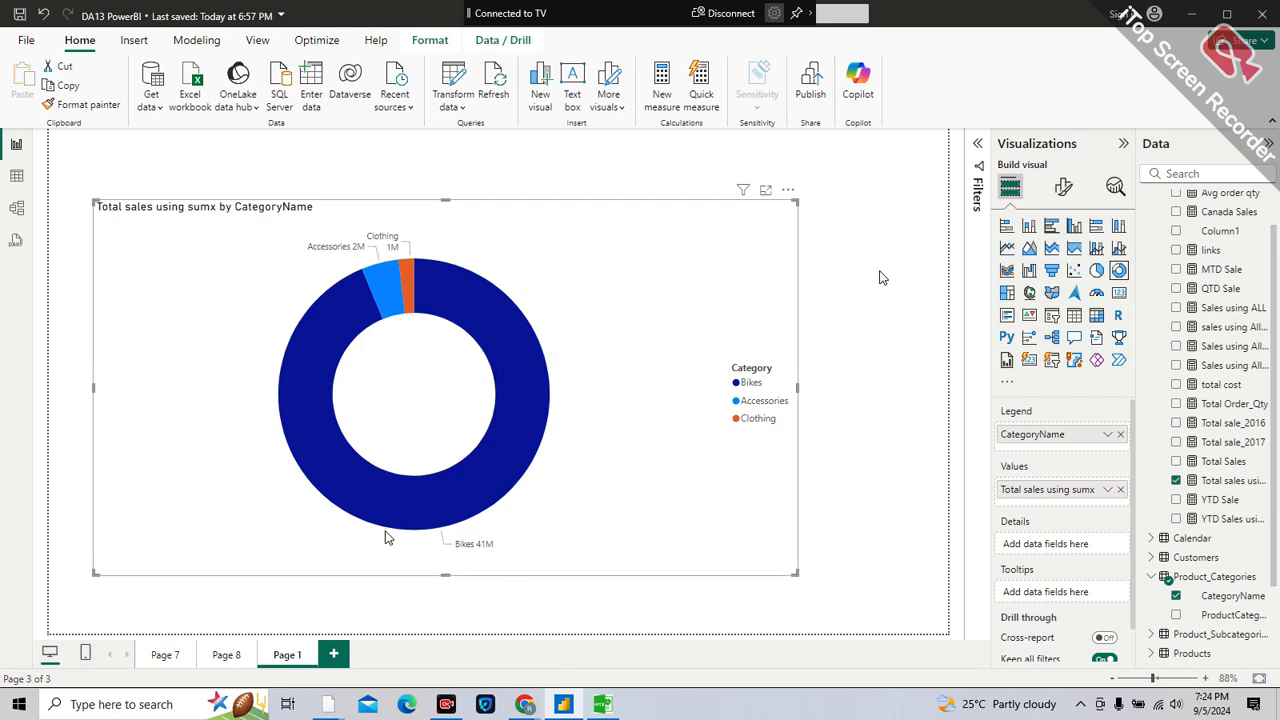
- Switch to the Google Meet call in Chrome and admit the participant waiting to join
click(524, 706)
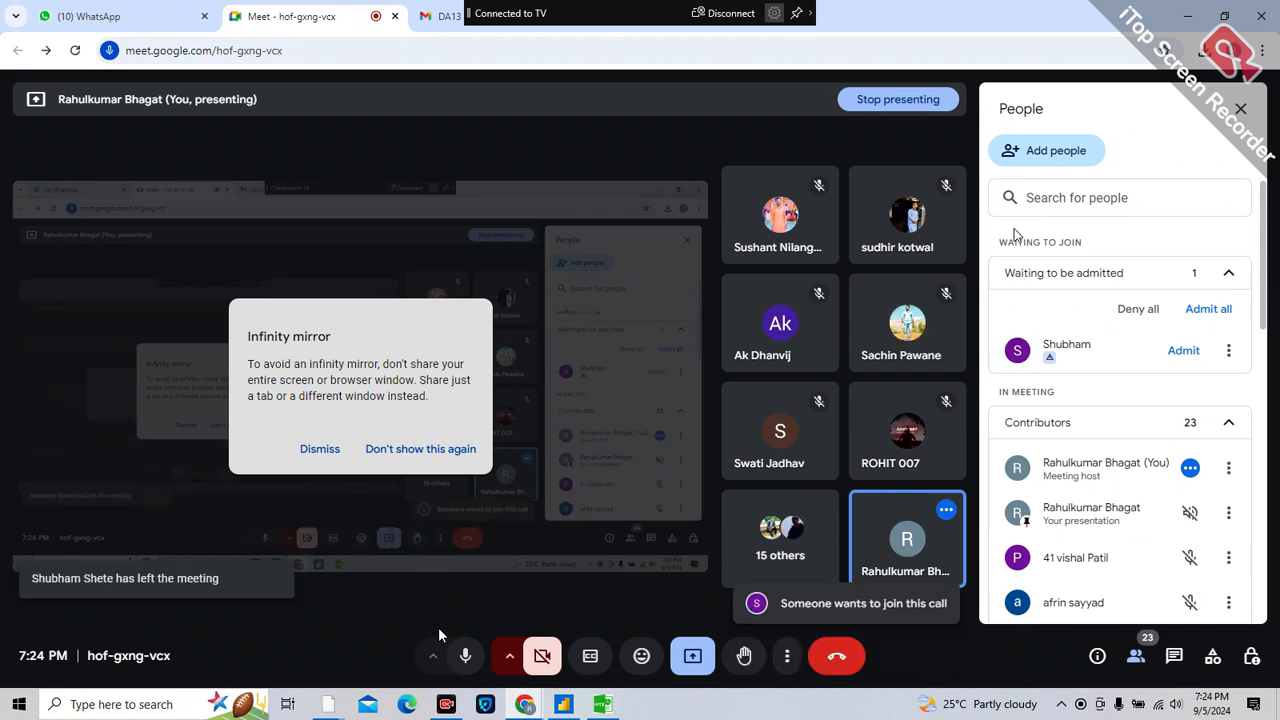
click(1186, 350)
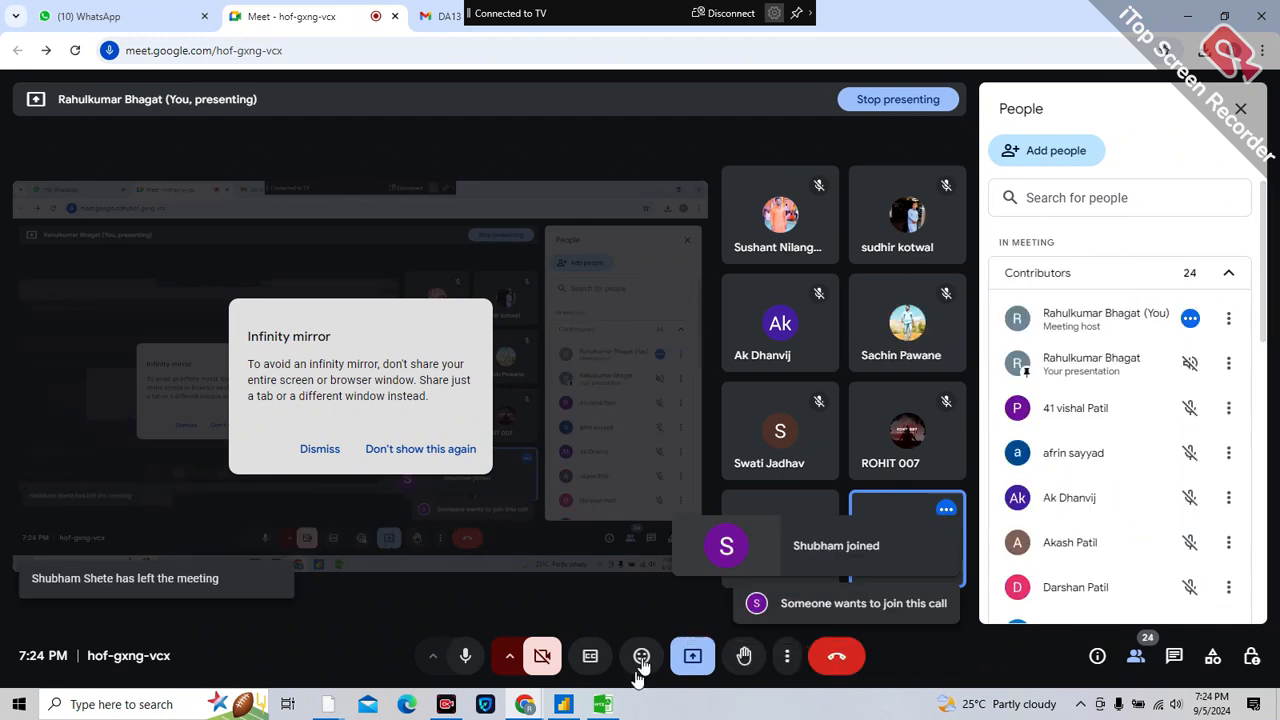
- Switch to the PPTX Viewer presentation and advance past the Pie Chart slide
click(590, 676)
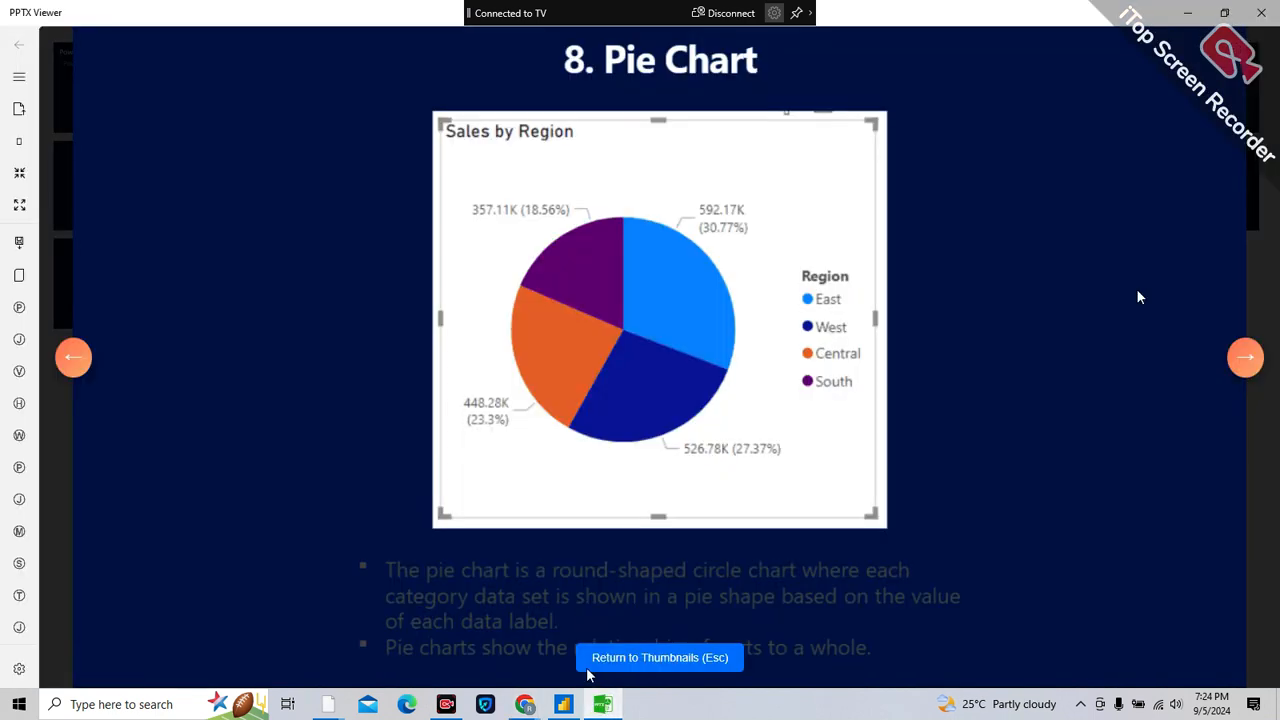
click(1262, 346)
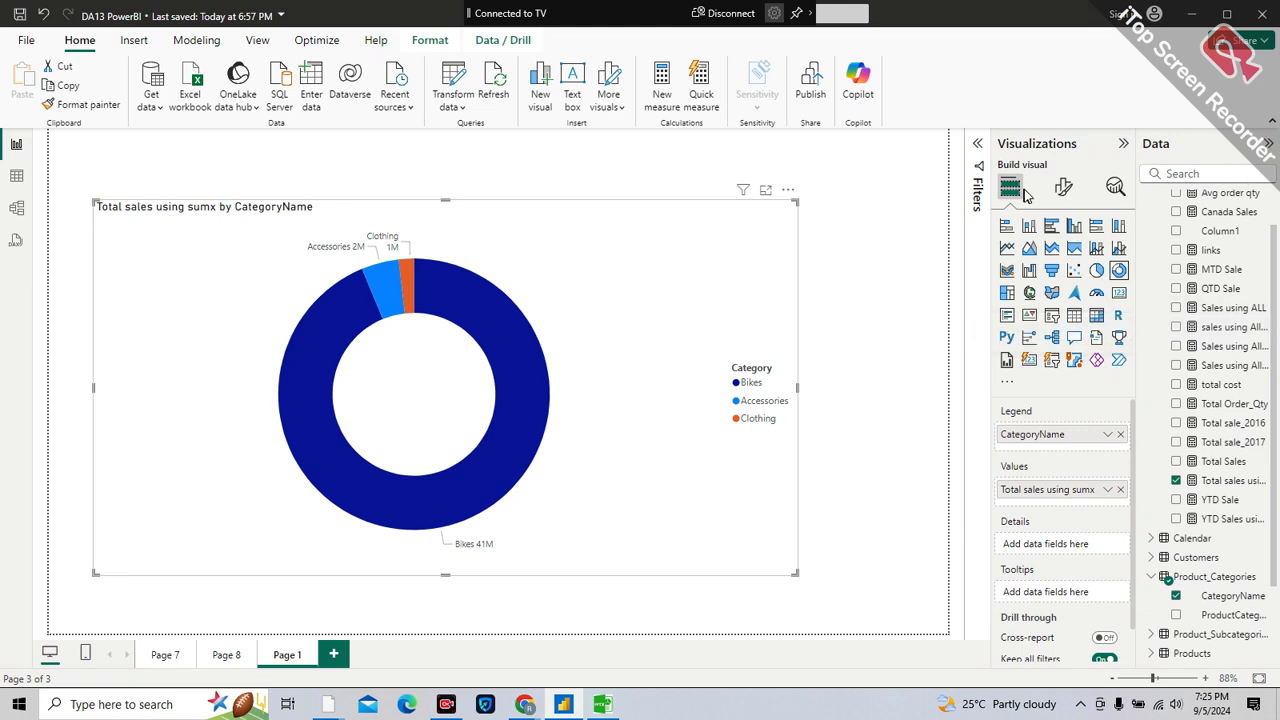
- Convert the donut chart of total sales by category into a treemap
click(1007, 292)
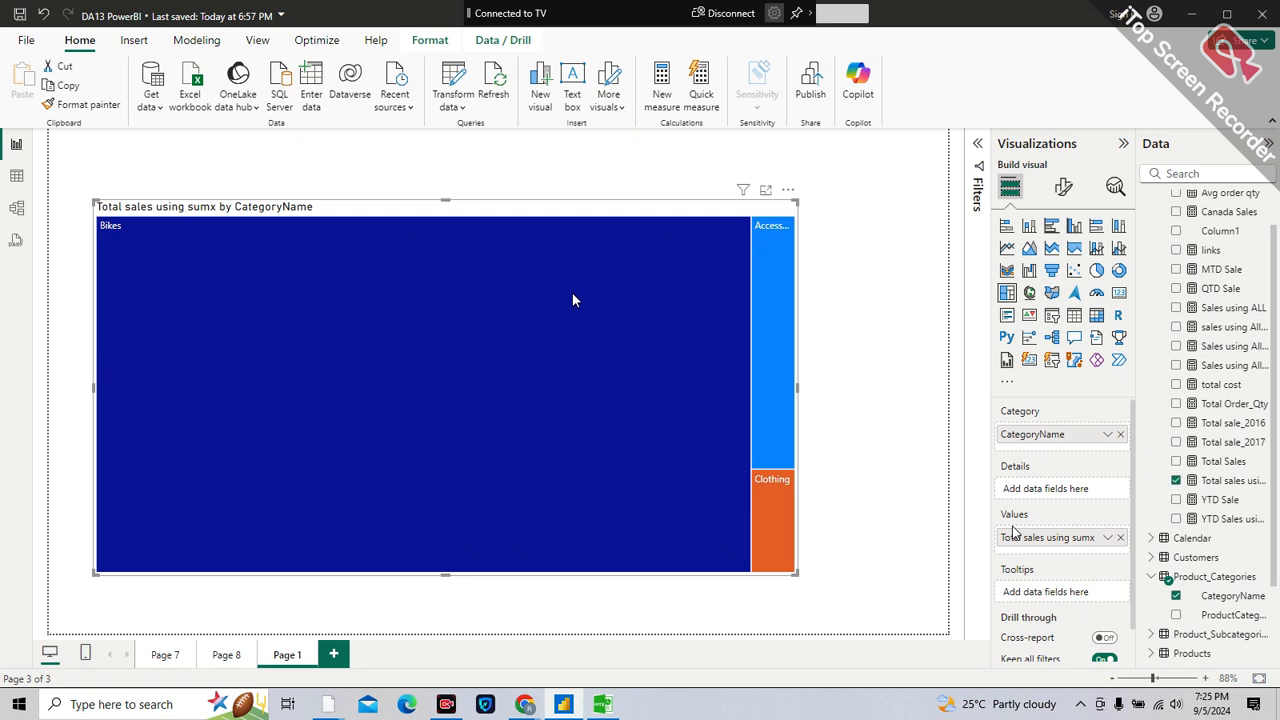
mouse_move(573, 294)
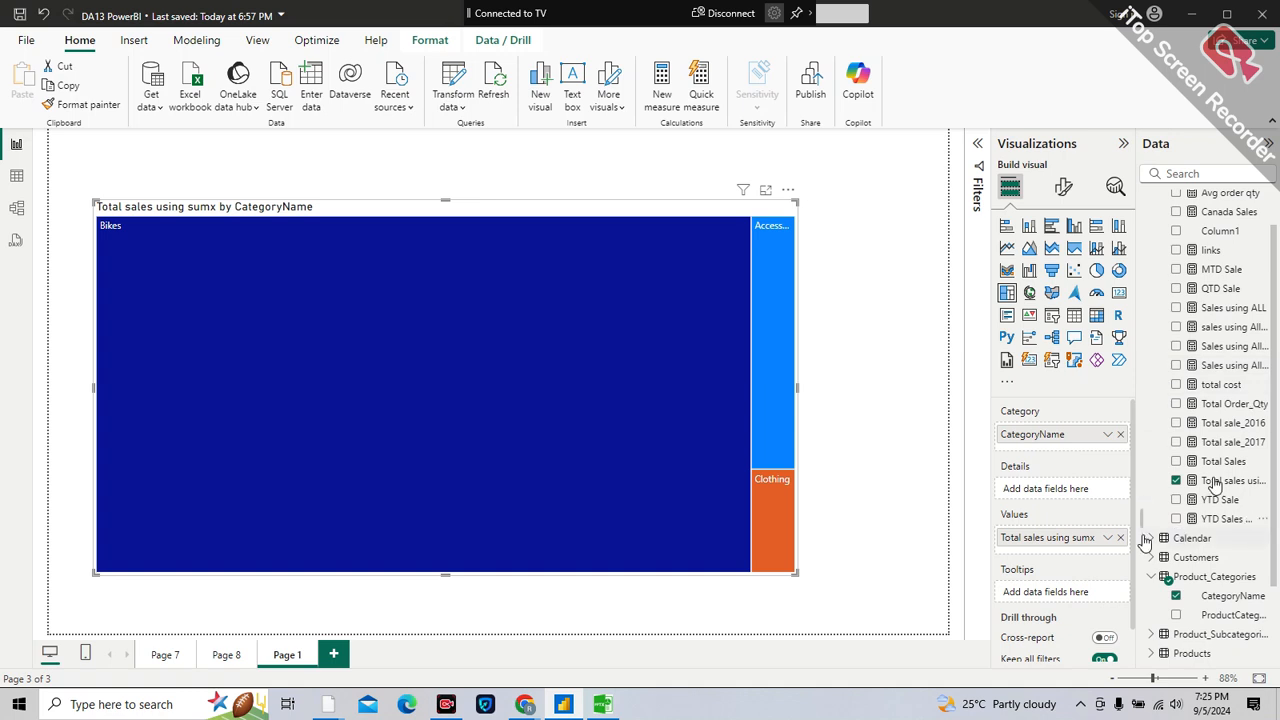
- Try to add the measure Total Order Qty = SUM(SalesFact[OrderQuantity]) to the Calculation table
scroll(1224, 457, up, 1)
scroll(1224, 457, down, 1)
scroll(1222, 457, up, 1)
scroll(1222, 457, up, 1)
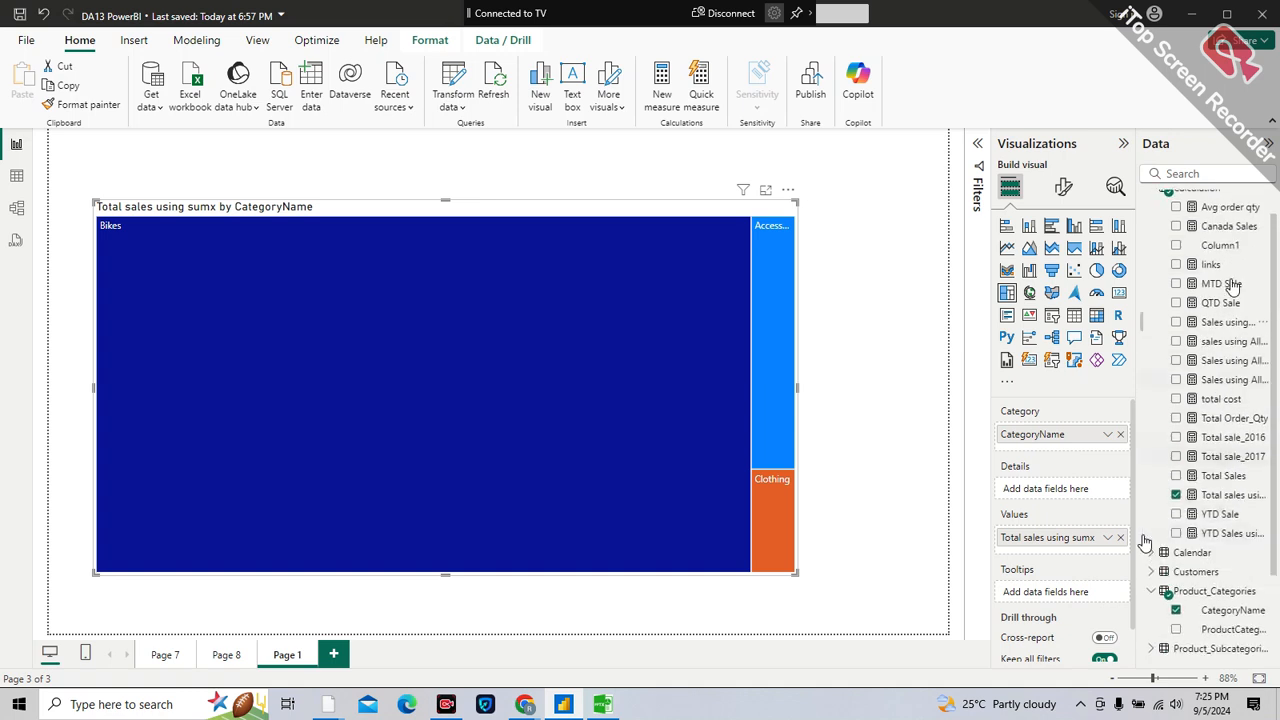
scroll(1228, 240, up, 1)
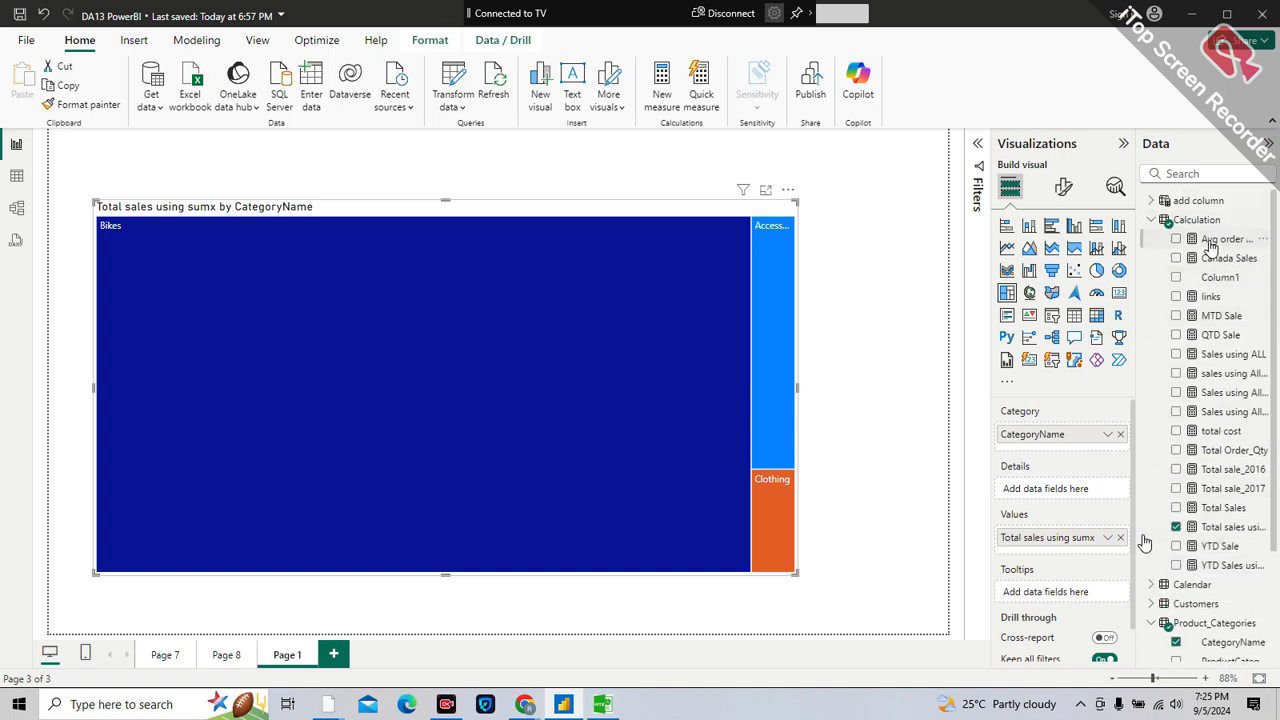
click(1264, 221)
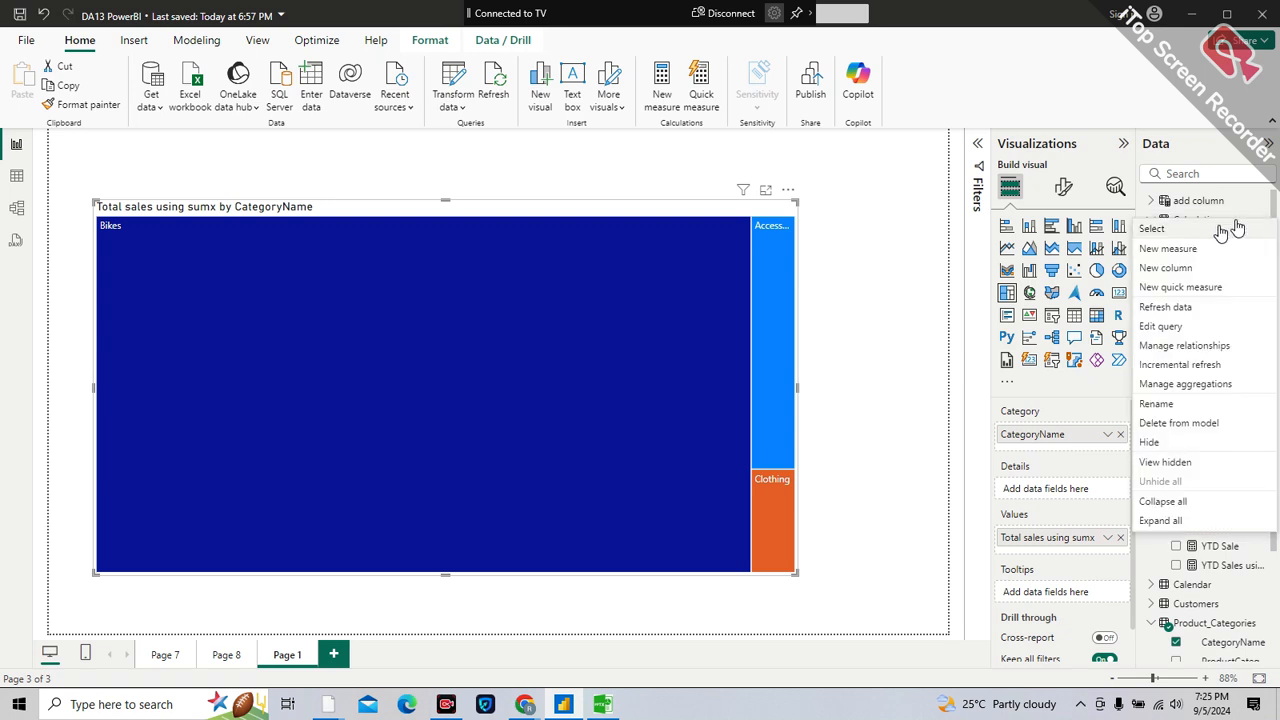
click(1178, 249)
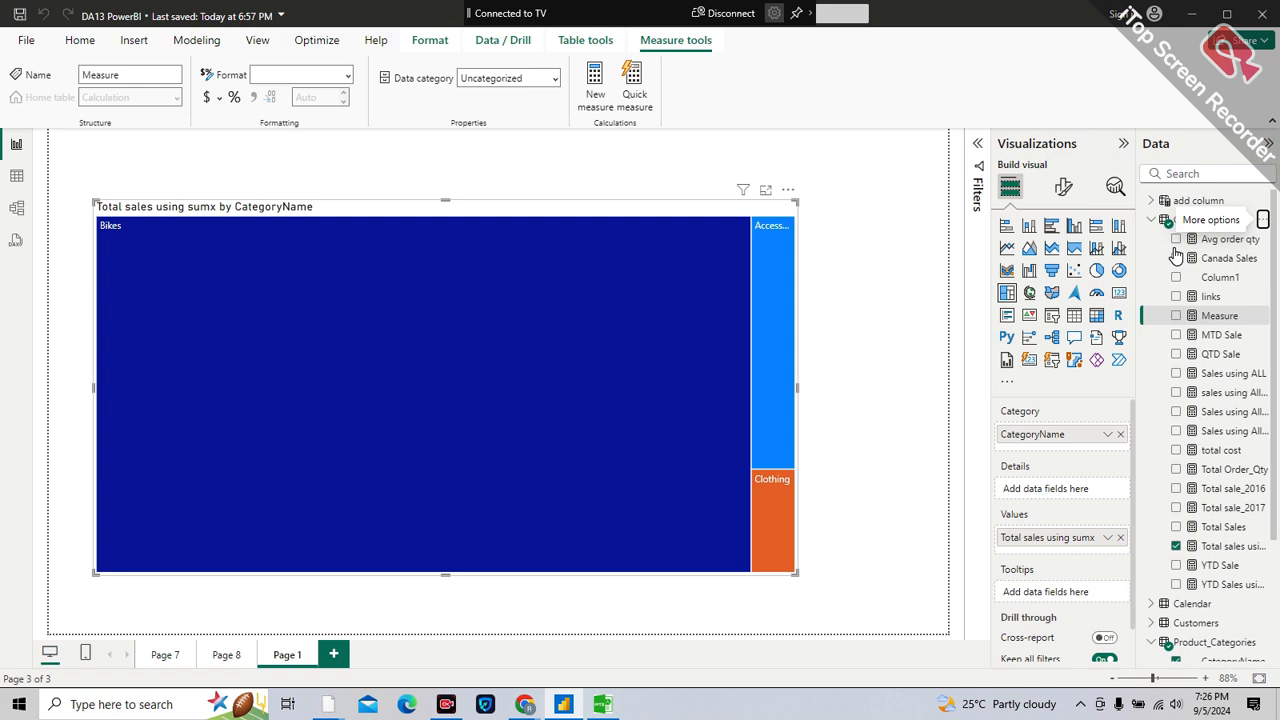
text(To)
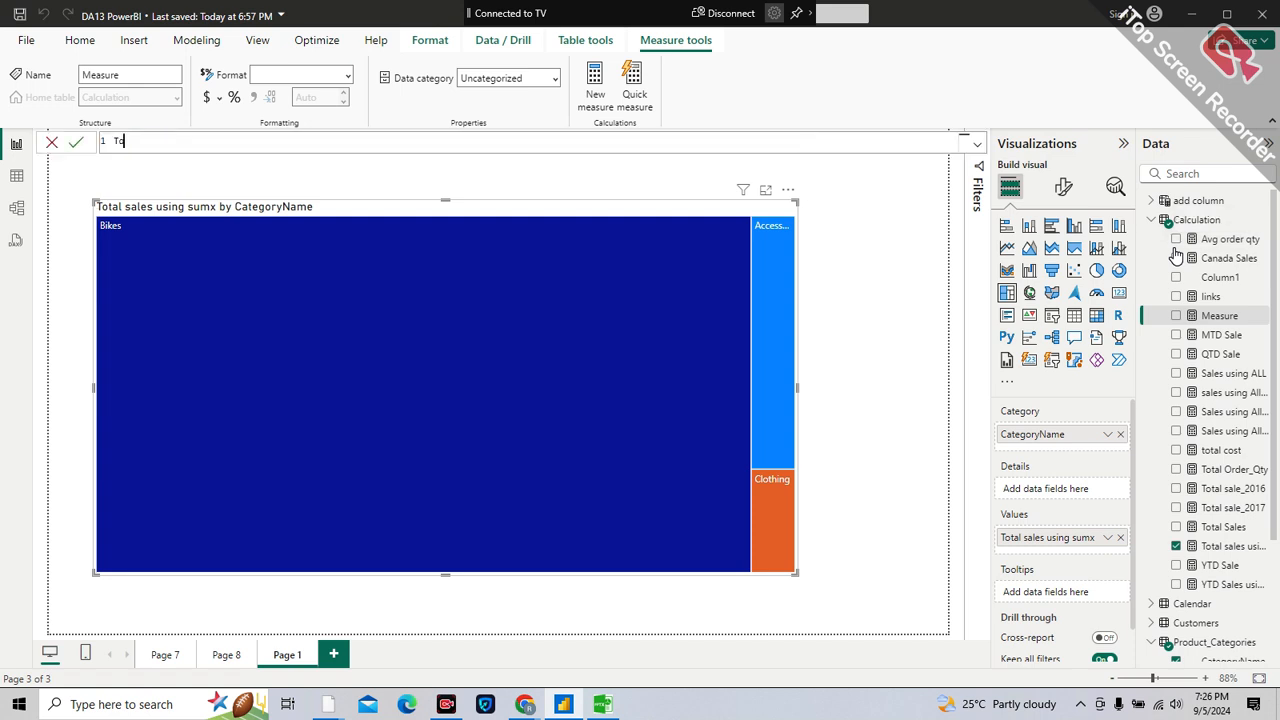
text(tal Order Oty = s)
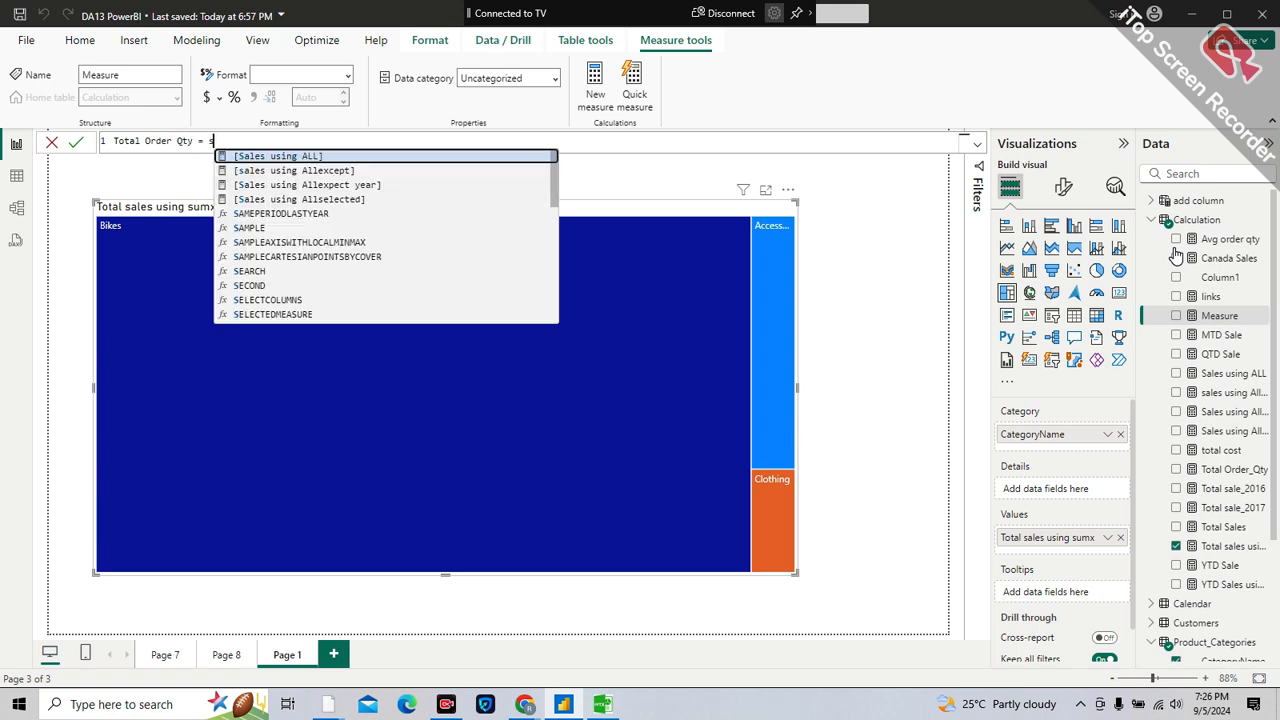
text(um(o)
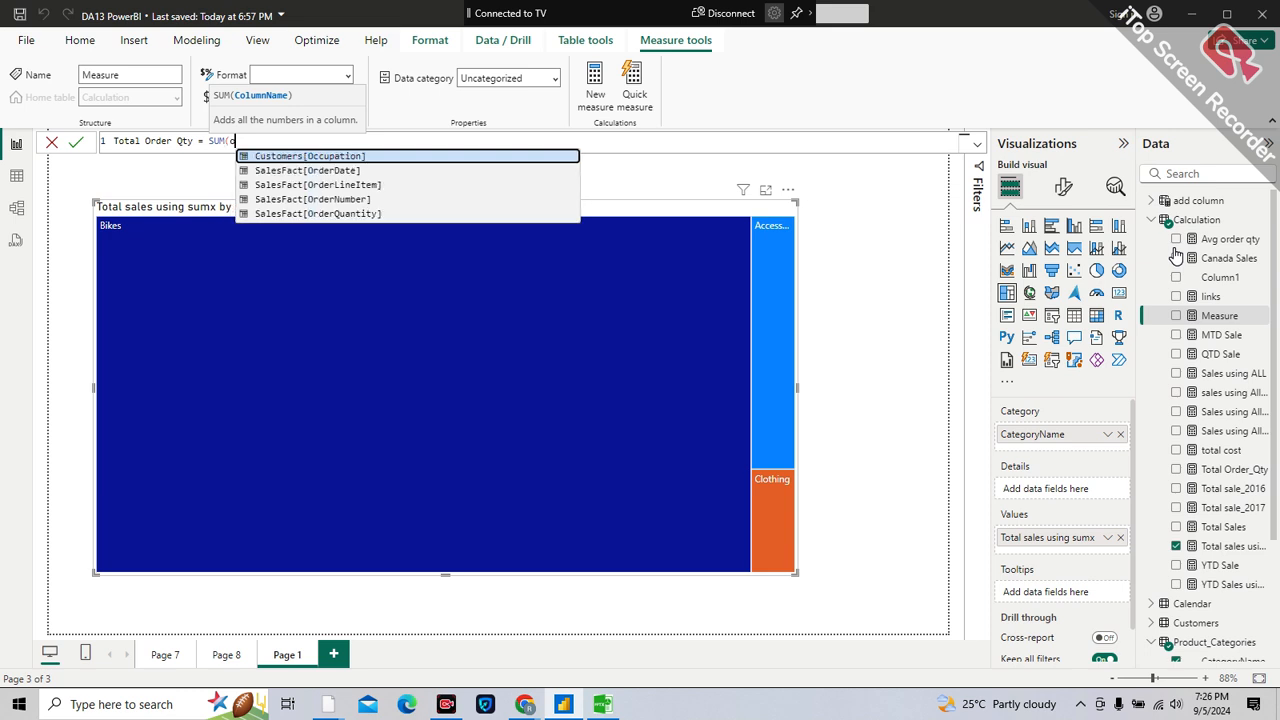
text(rder)
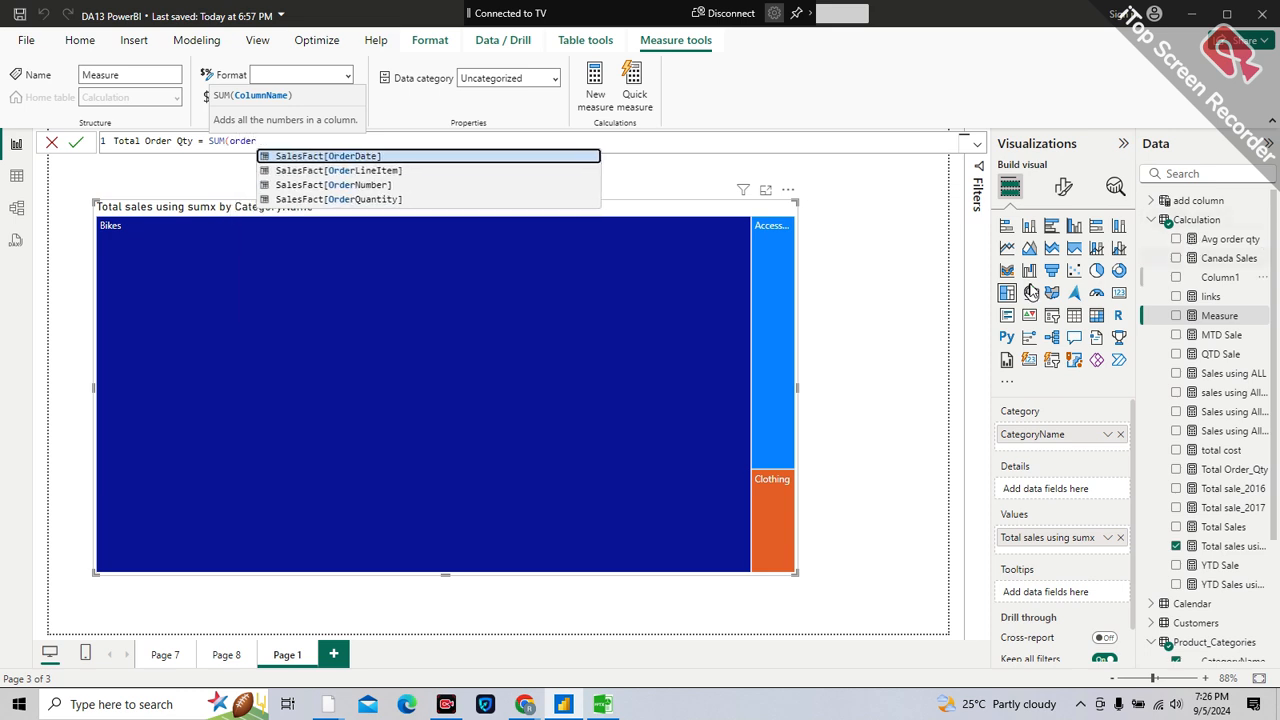
click(390, 199)
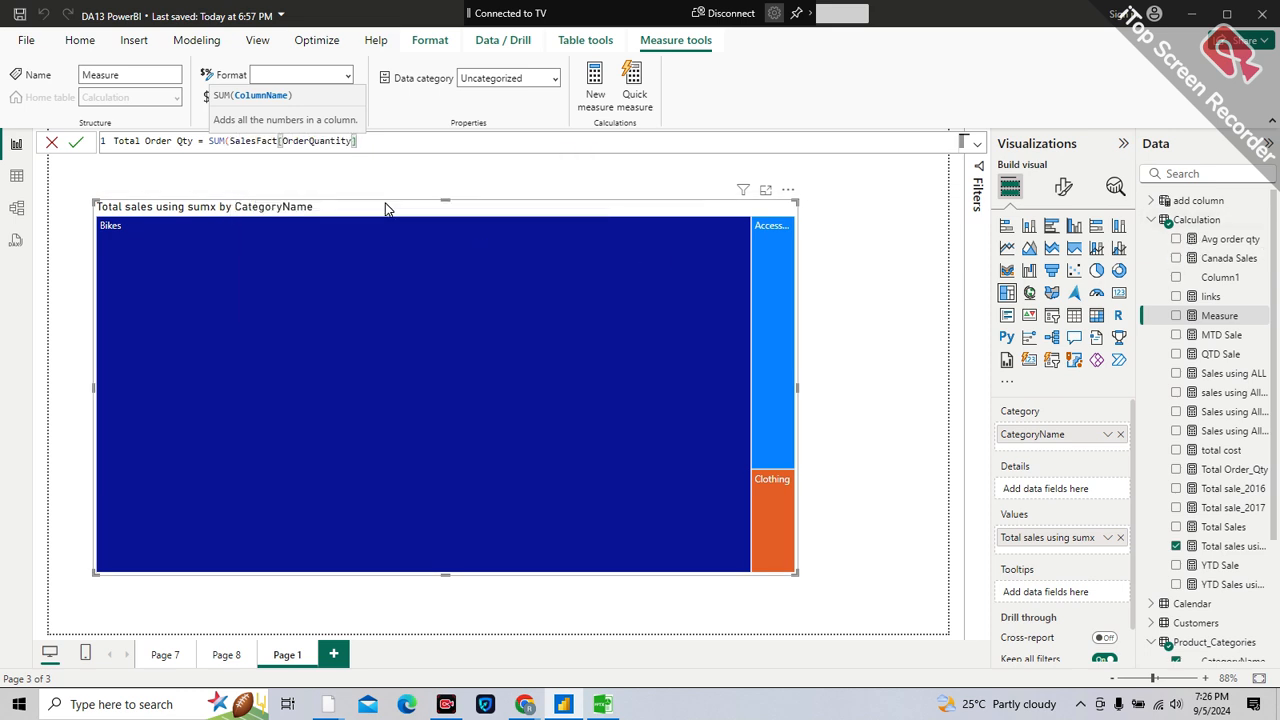
text())
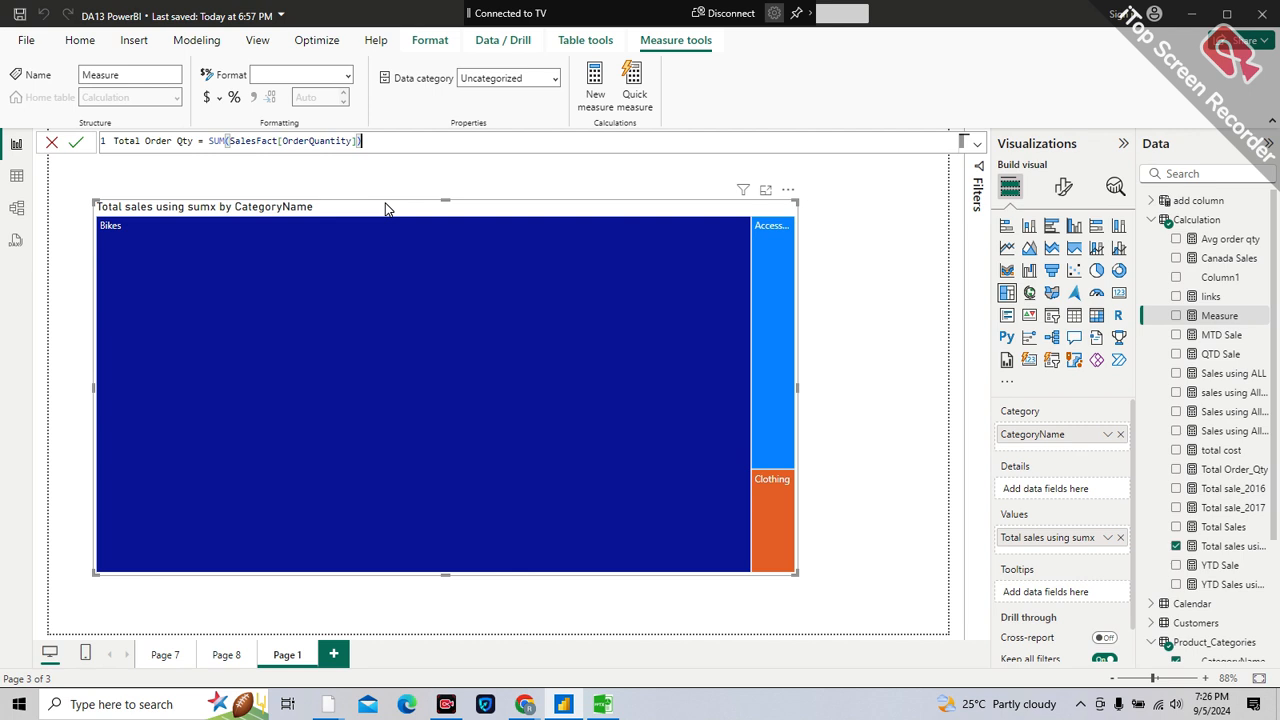
key(Return)
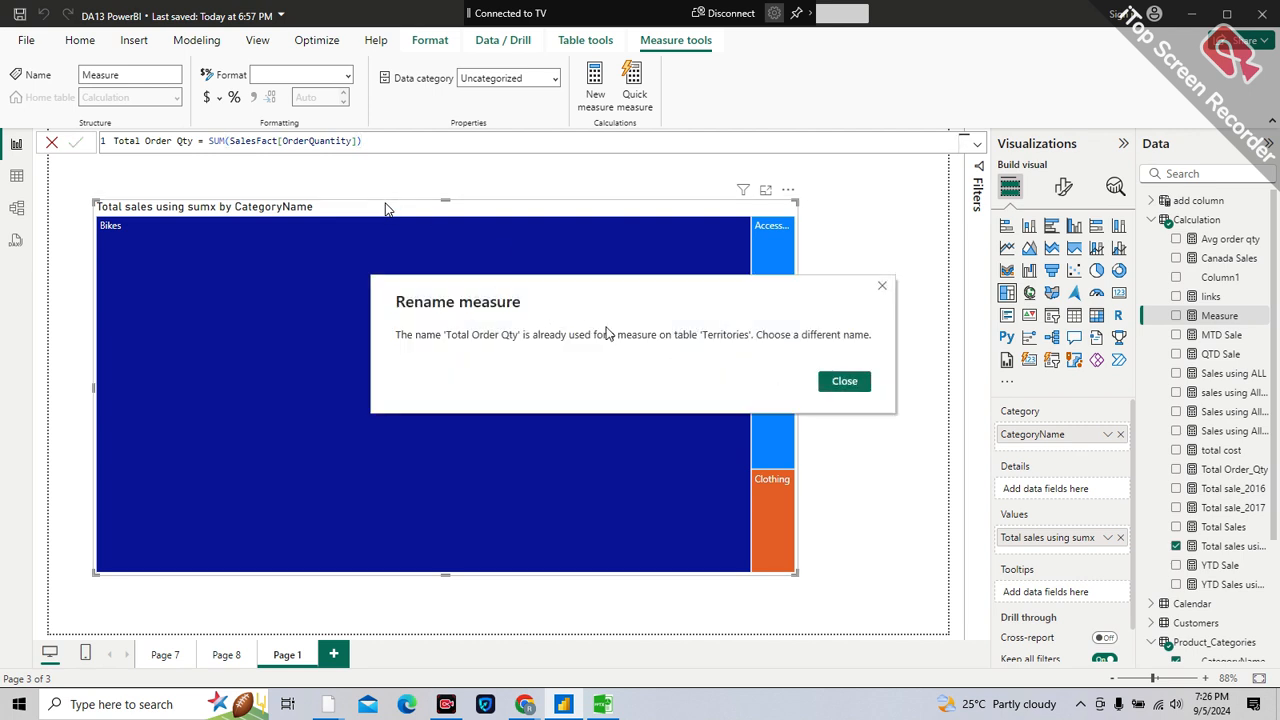
- Dismiss the naming conflict and commit the measure under the name Total Order Qty new
click(845, 381)
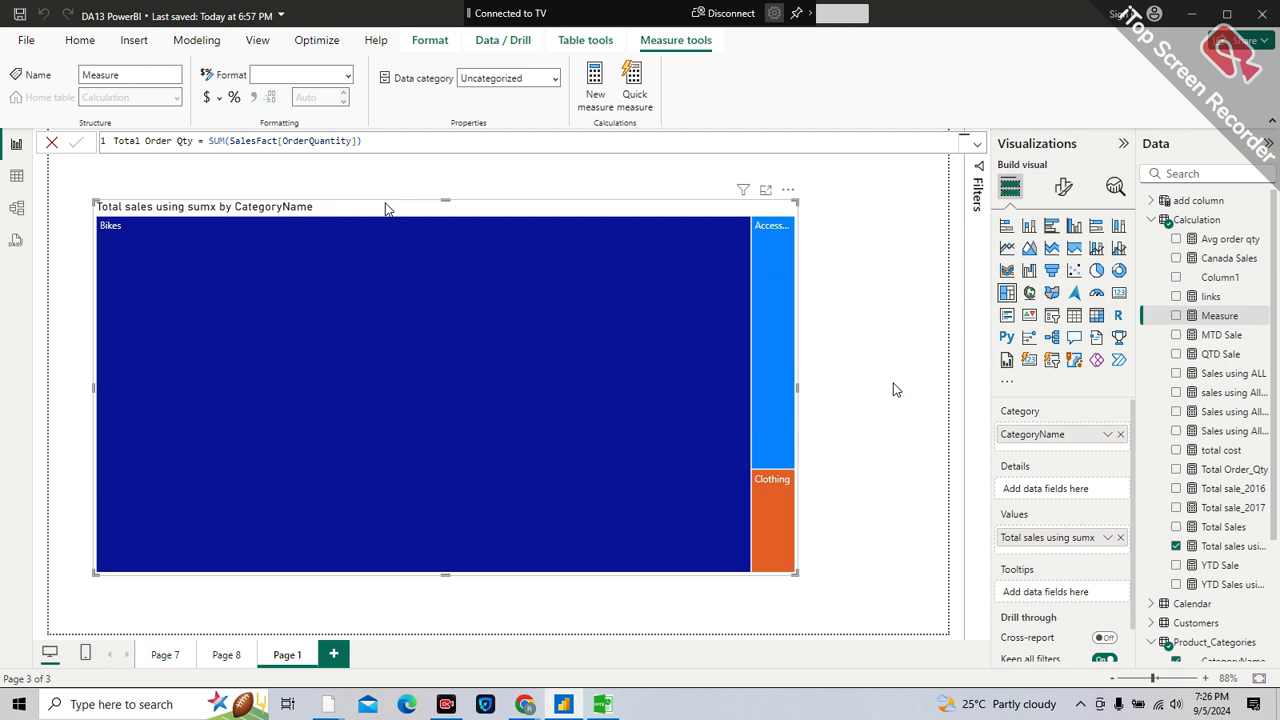
scroll(1228, 527, down, 1)
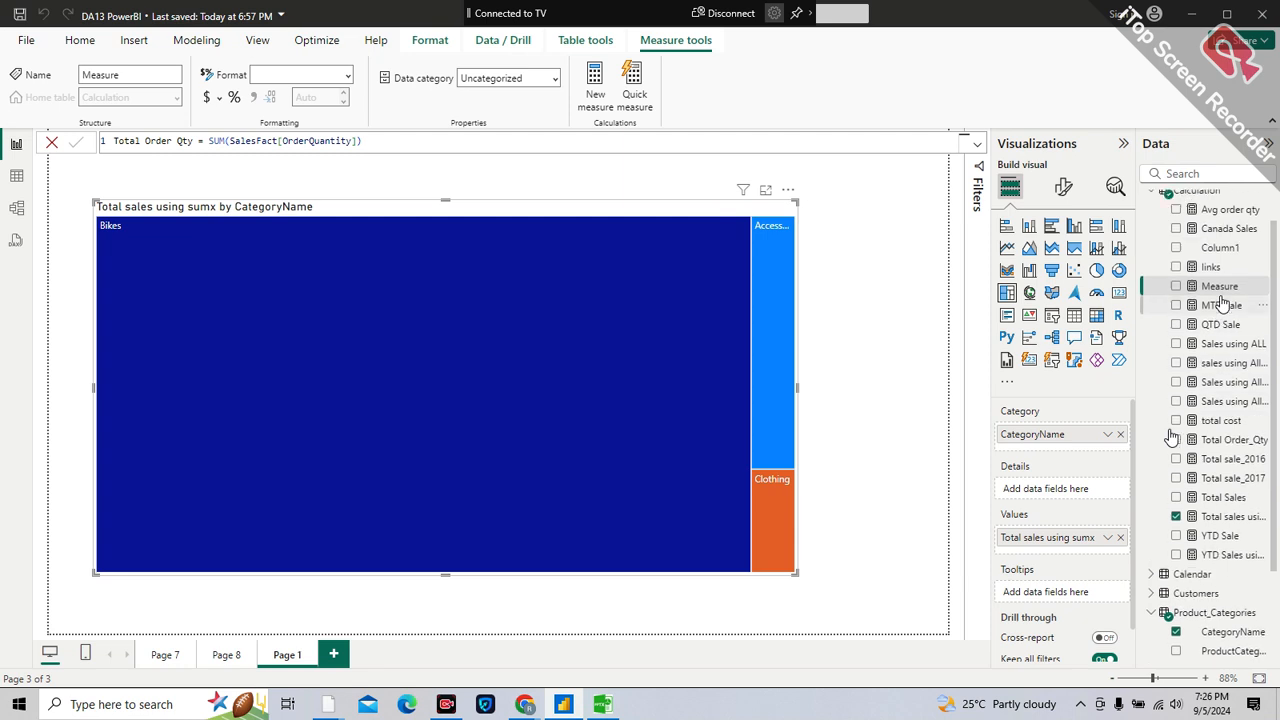
scroll(1222, 300, up, 1)
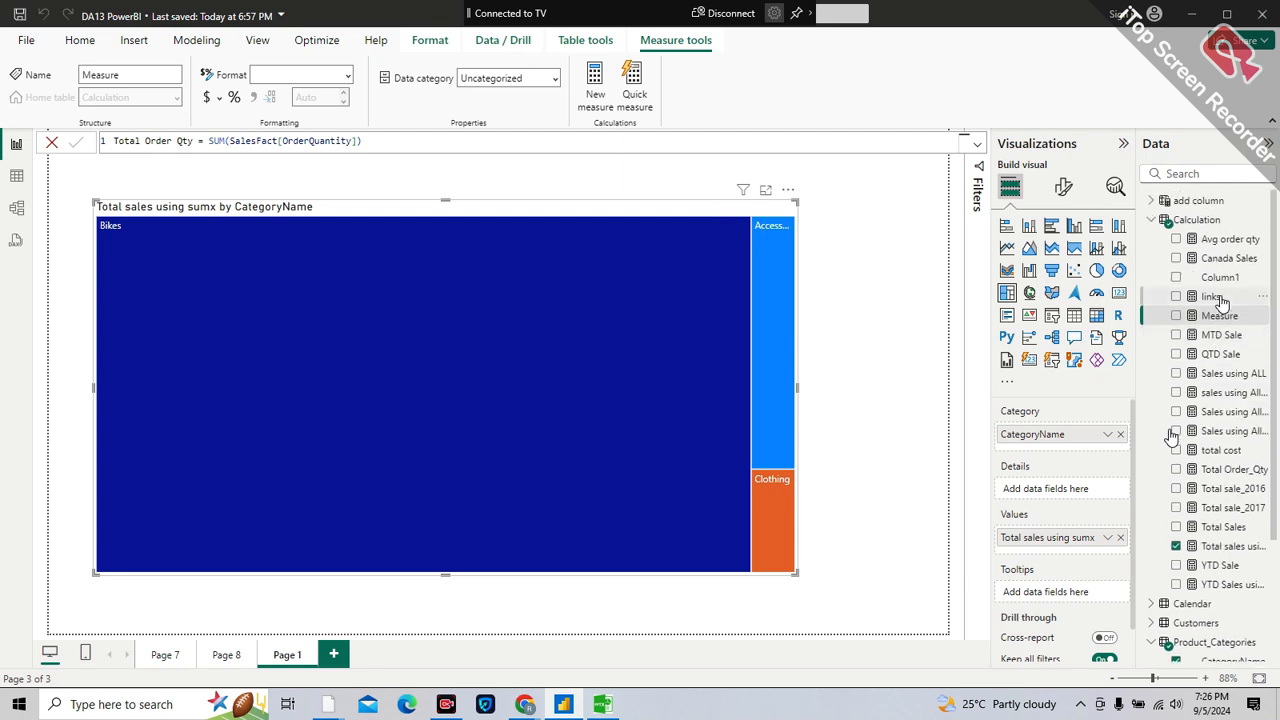
click(193, 140)
text(_nw)
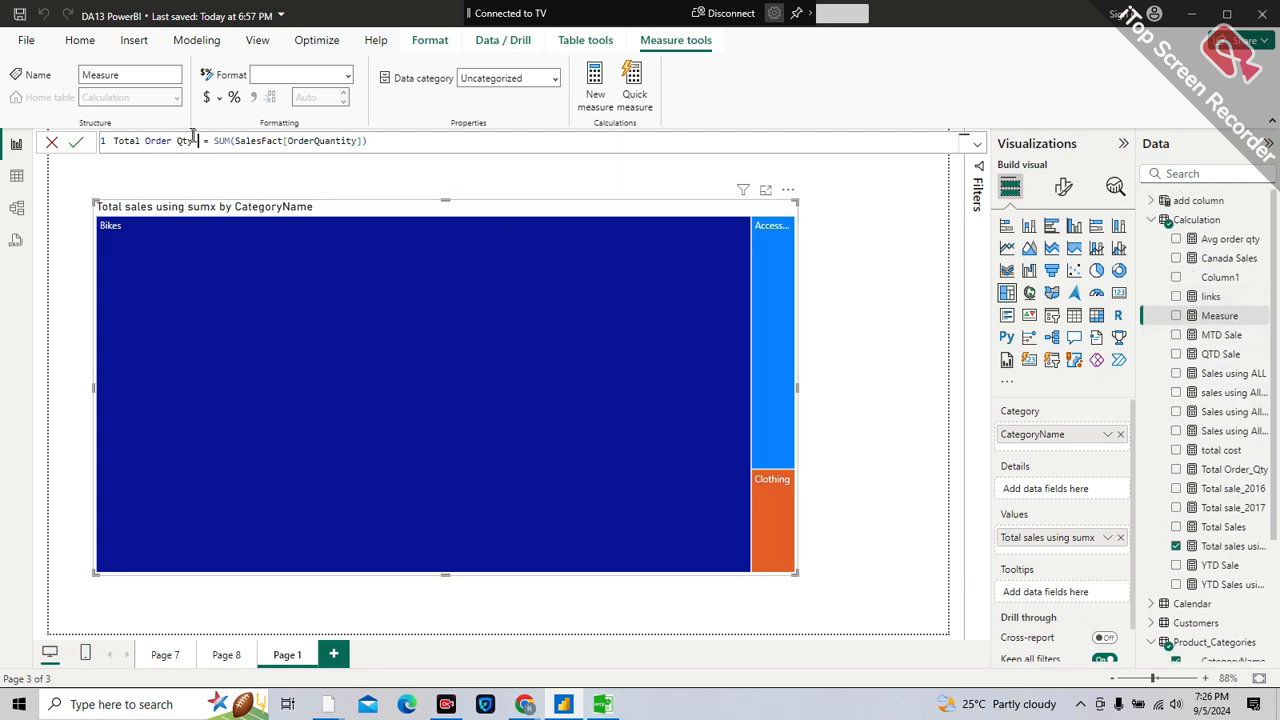
text(=ew)
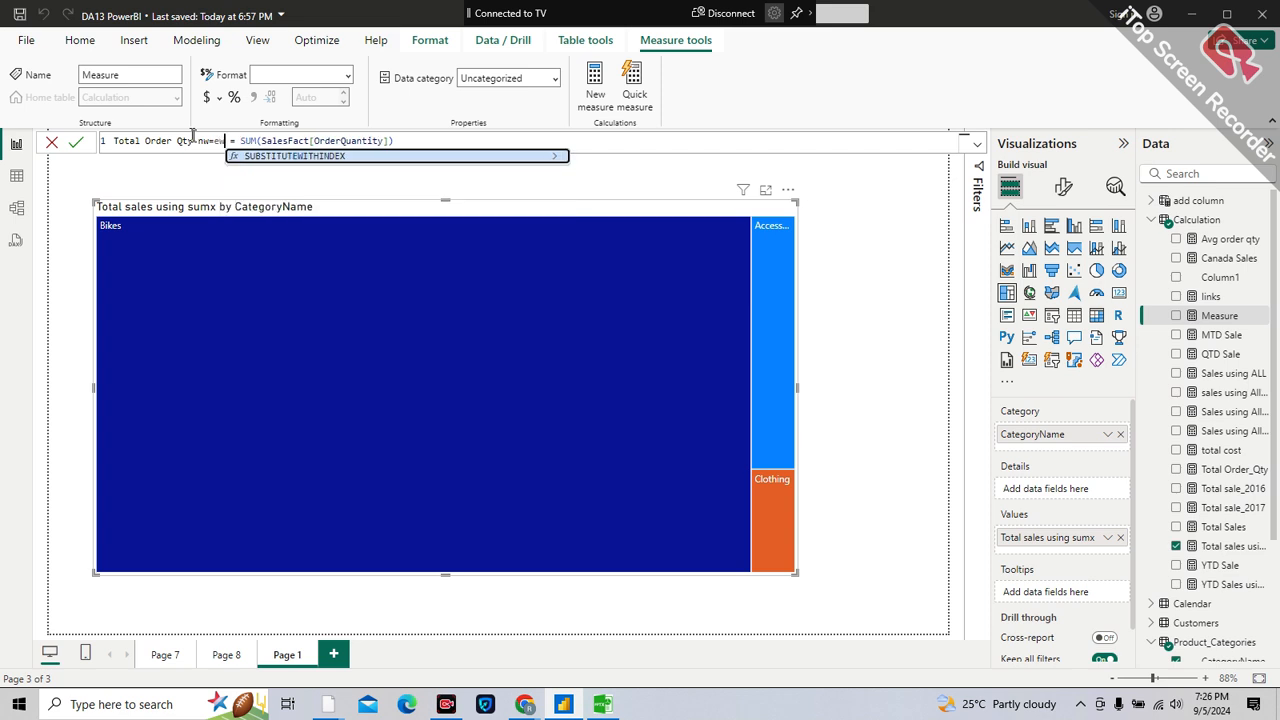
key(BackSpace)
key(BackSpace)
key(BackSpace)
key(BackSpace)
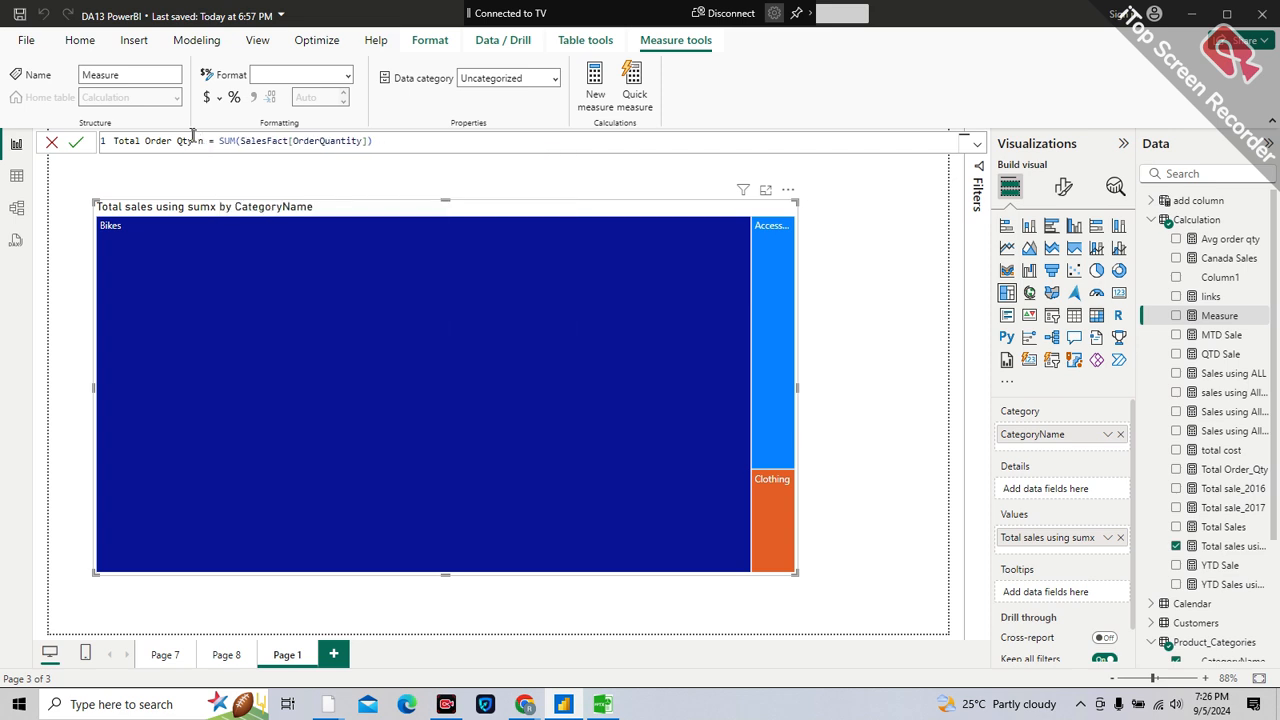
text(ew)
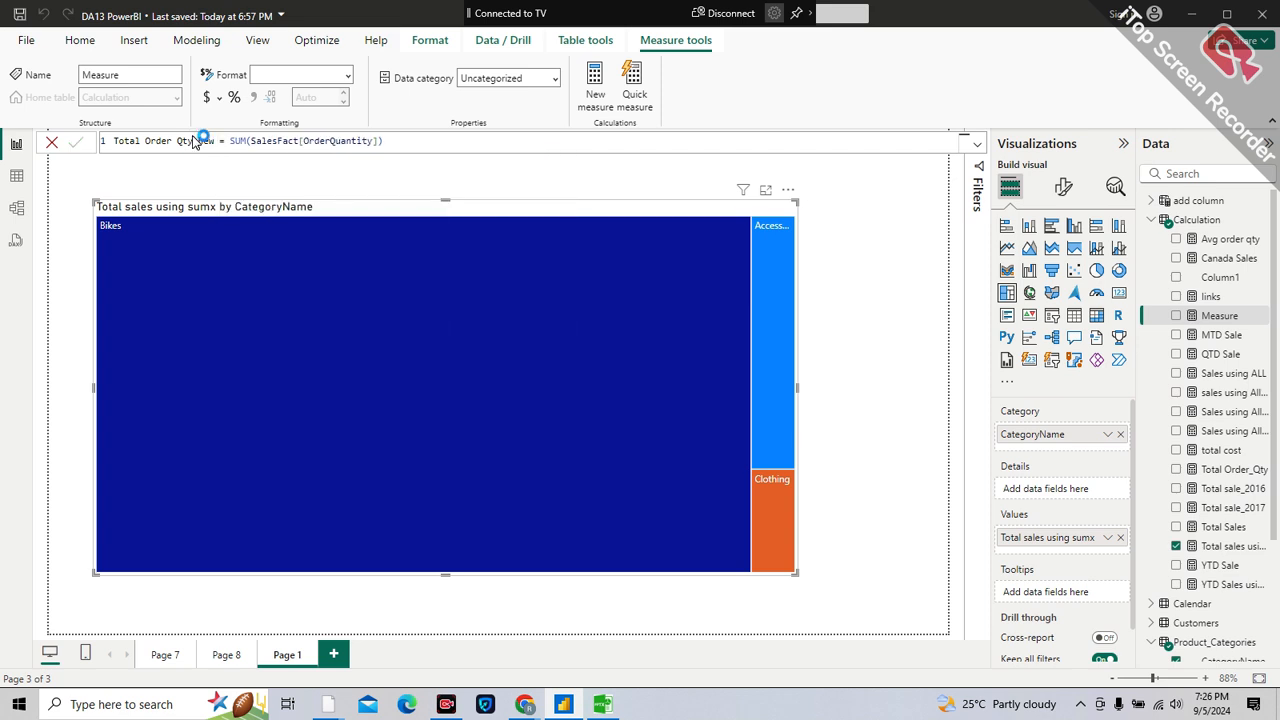
key(Return)
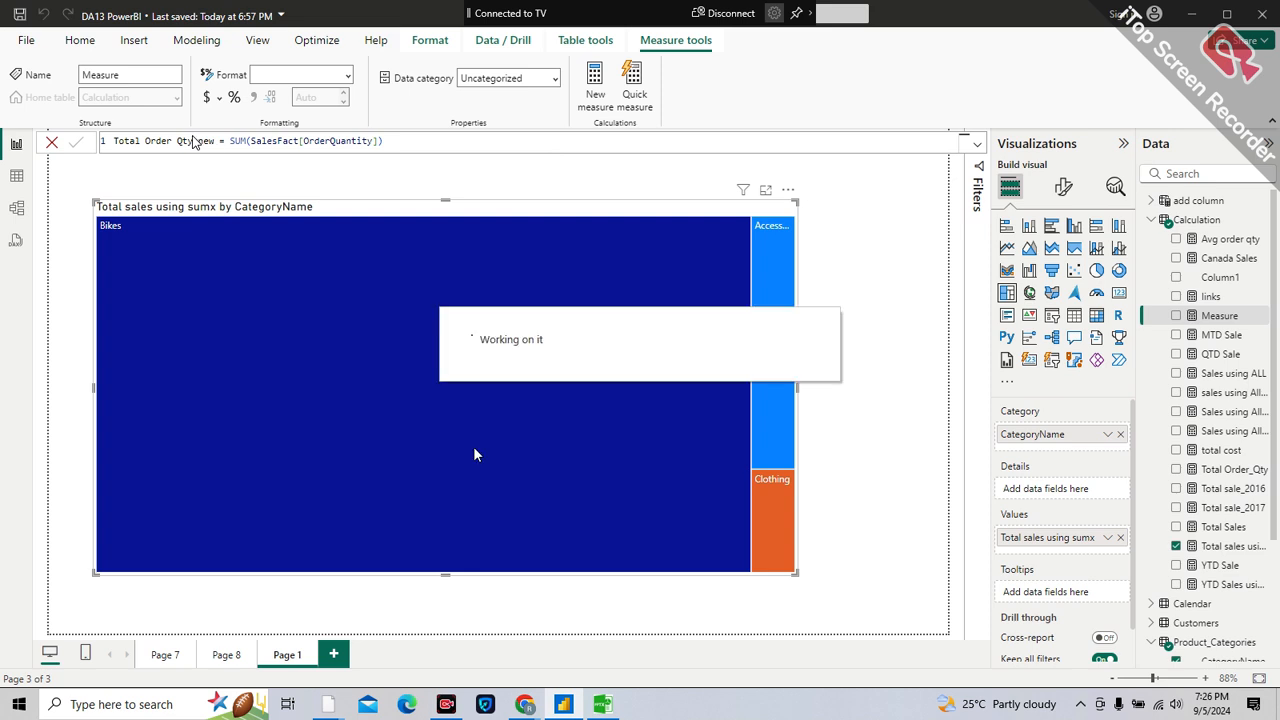
- Check the Tree Chart slide in PPTX Viewer, and in Power BI replace the treemap's total sales value with Total Order Qty new
click(563, 706)
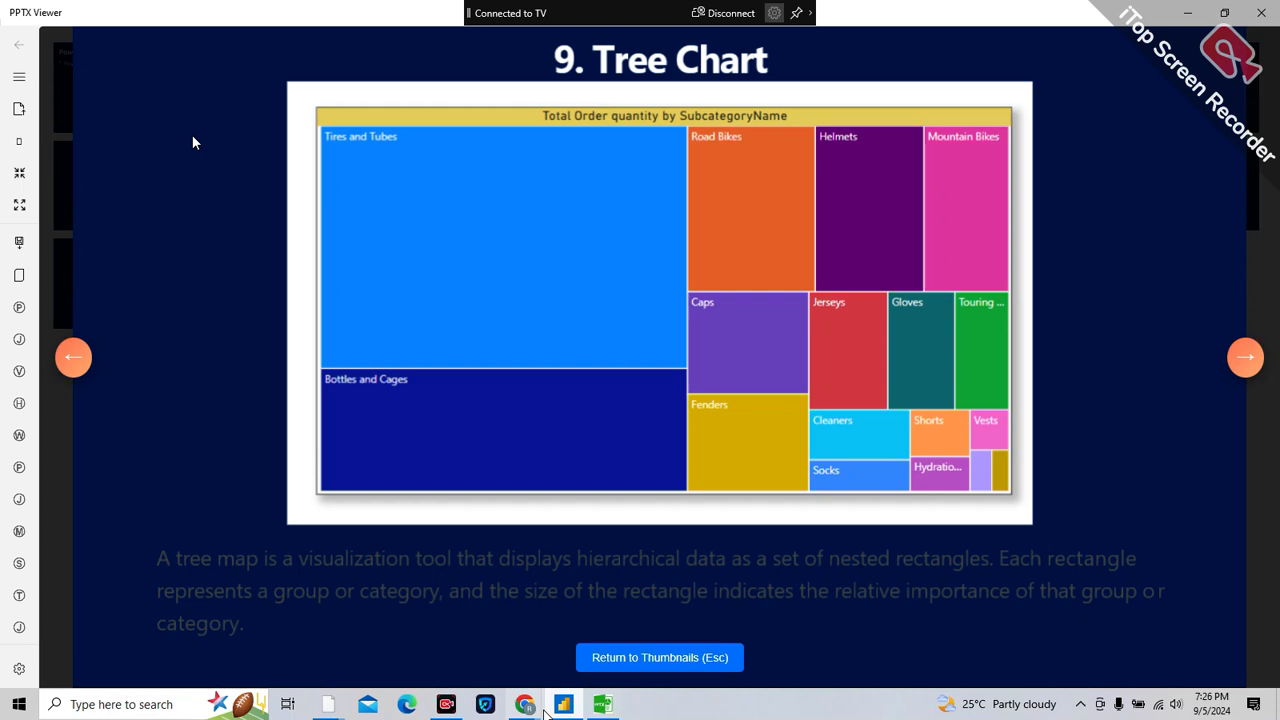
click(562, 705)
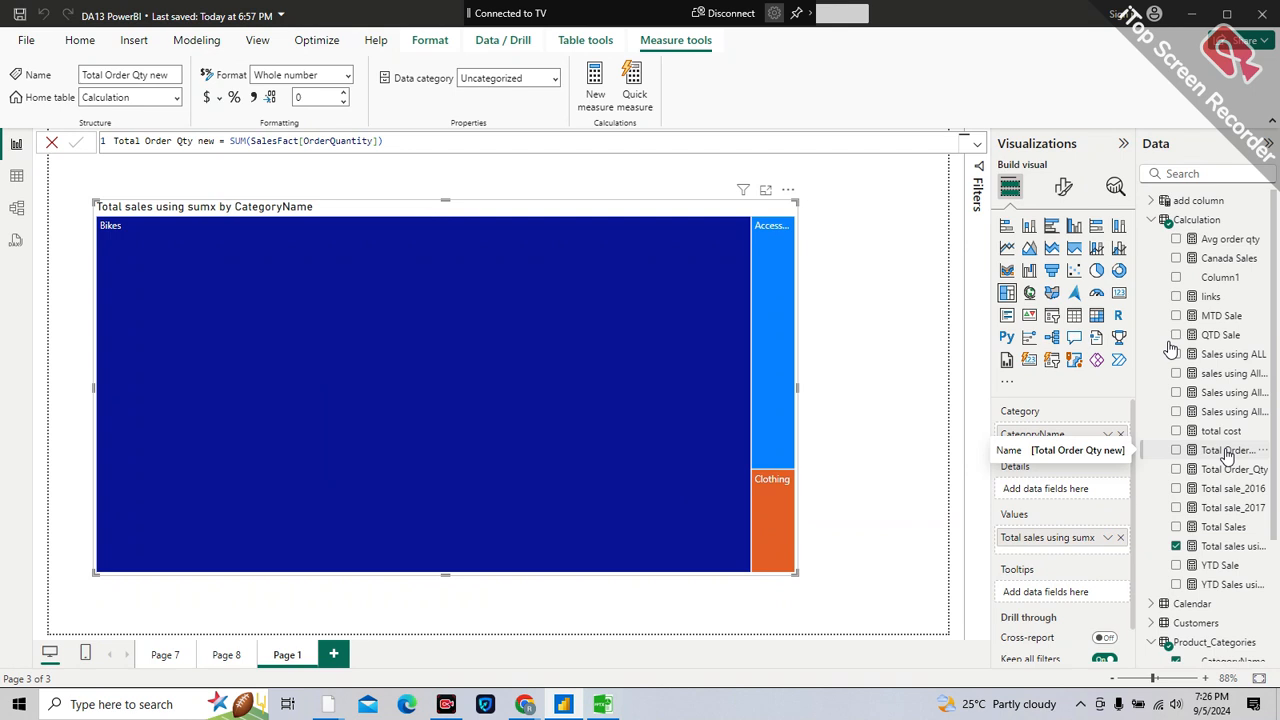
drag(1228, 455, 1094, 537)
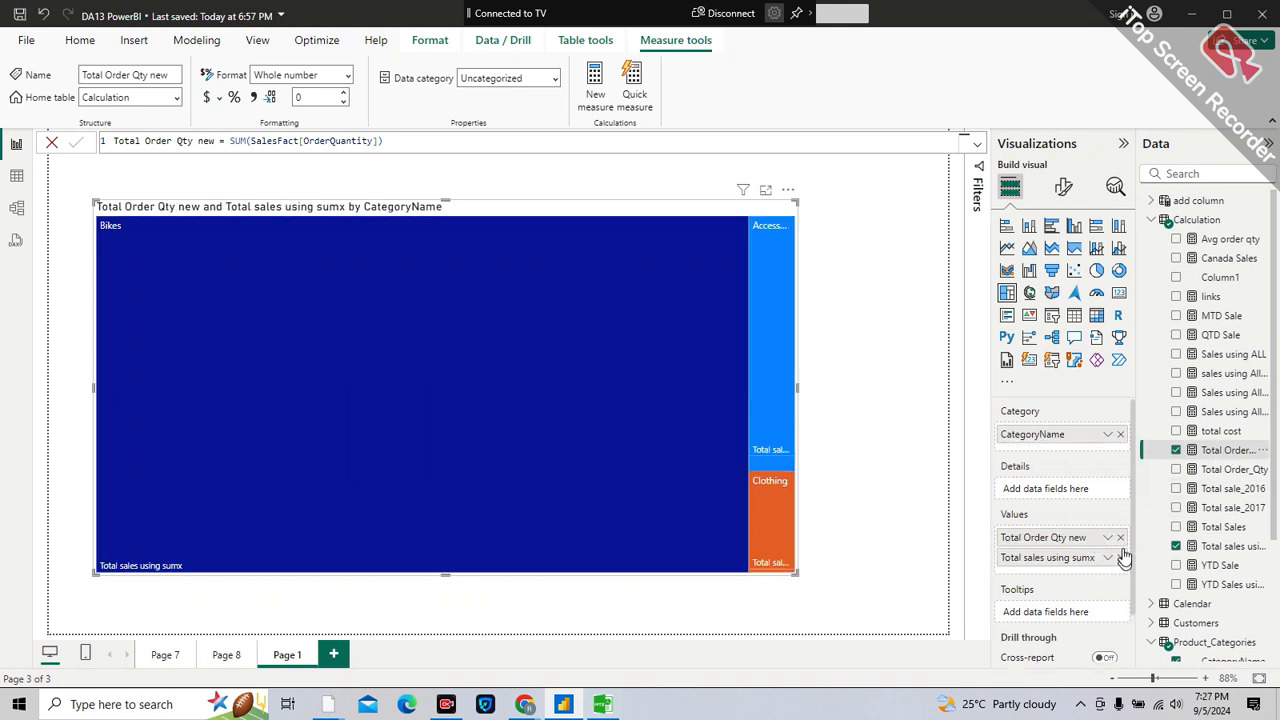
click(1121, 557)
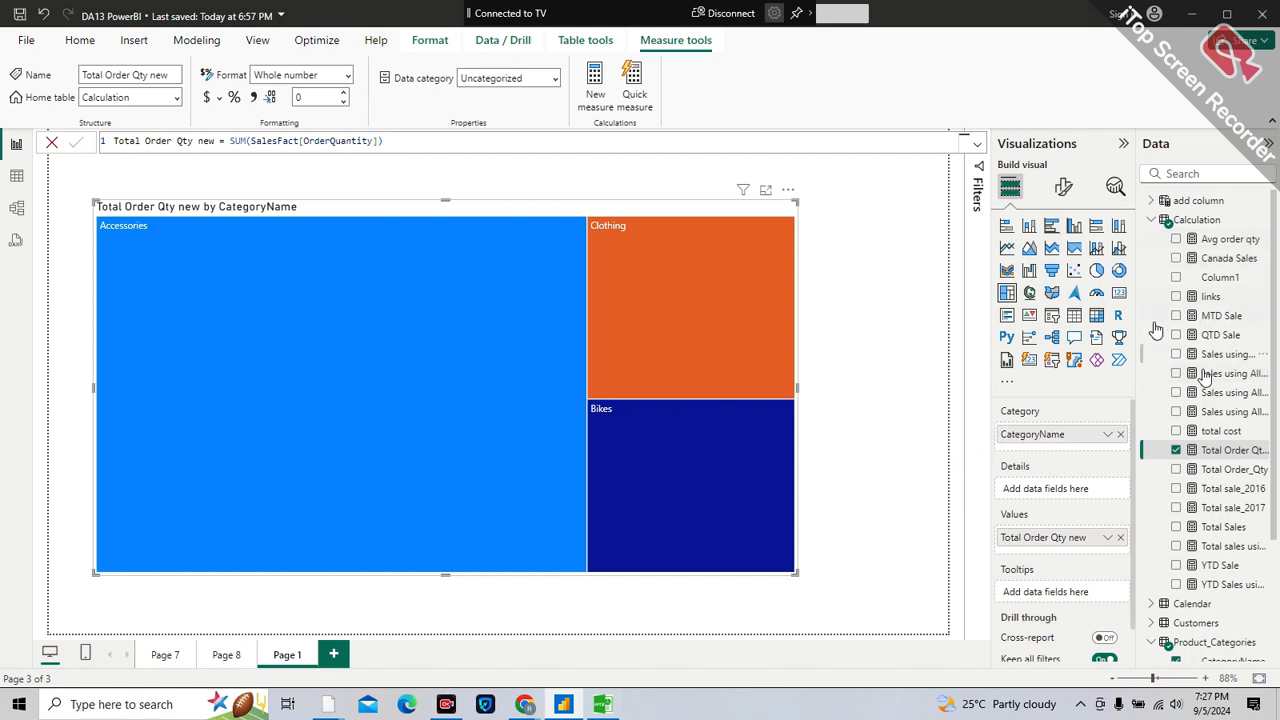
- Add SubcategoryName from Product_Subcategories below CategoryName in the treemap's category hierarchy
scroll(1206, 380, down, 3)
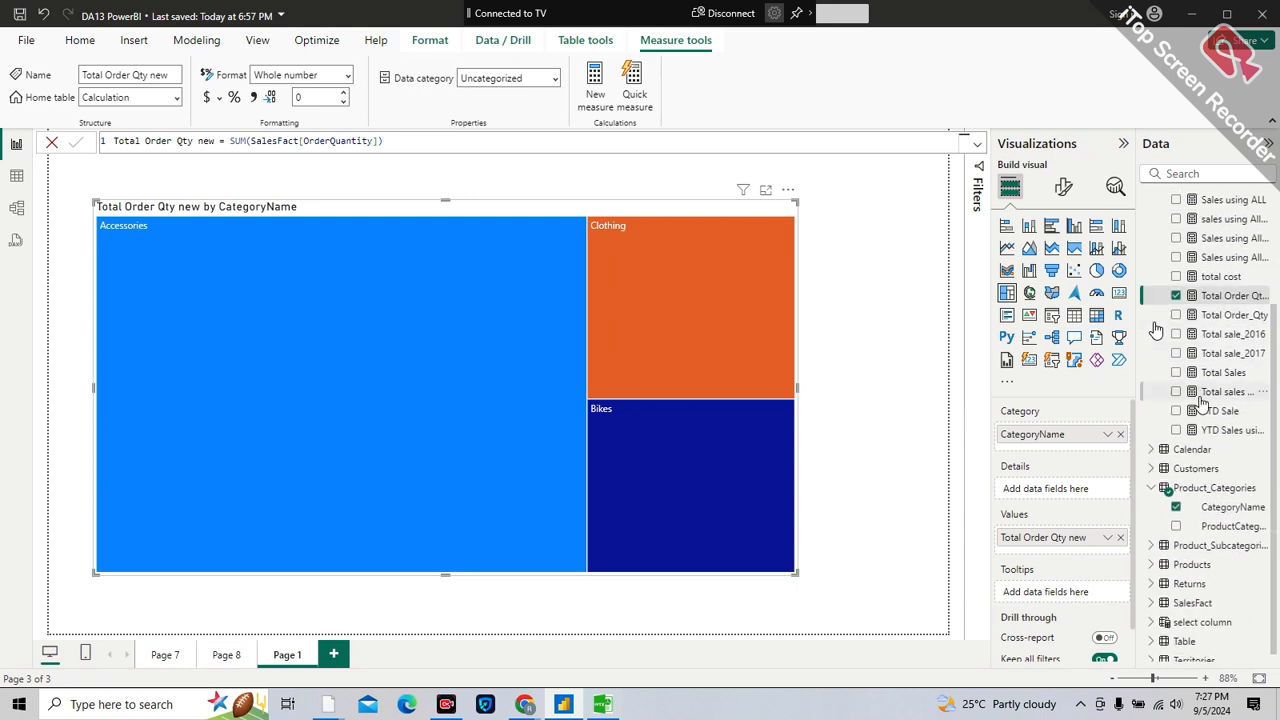
click(1155, 546)
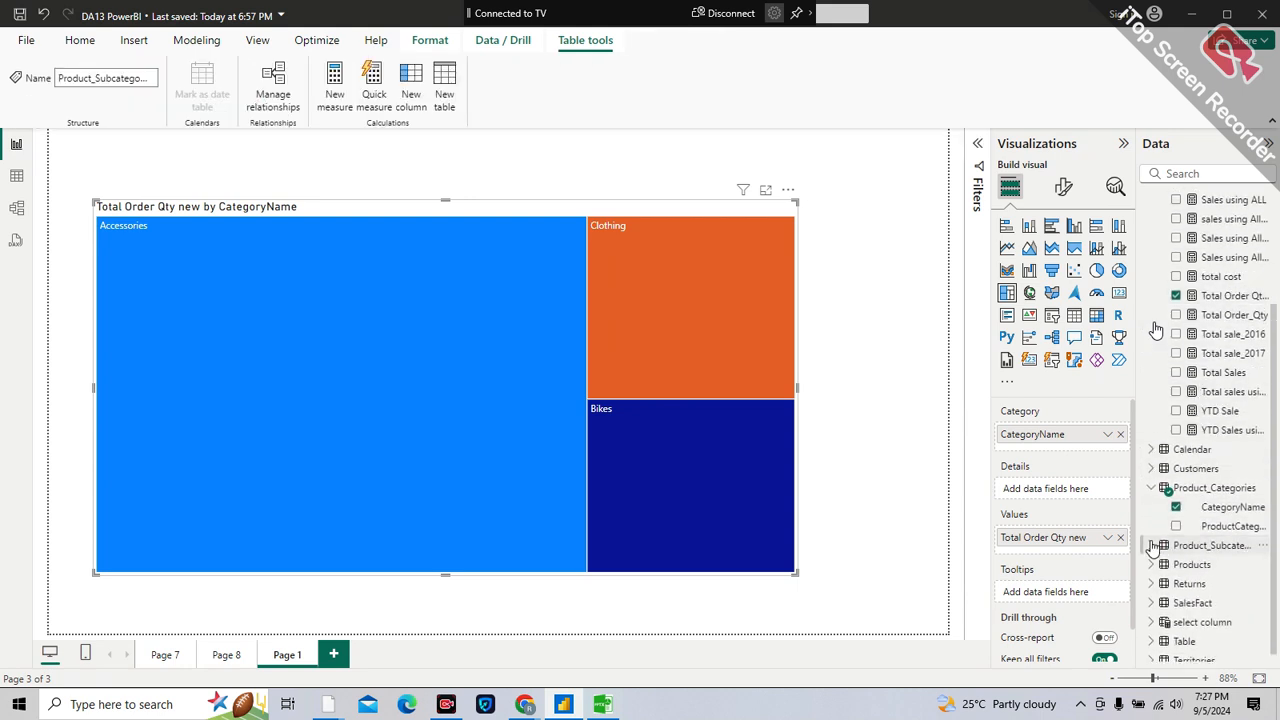
click(1152, 546)
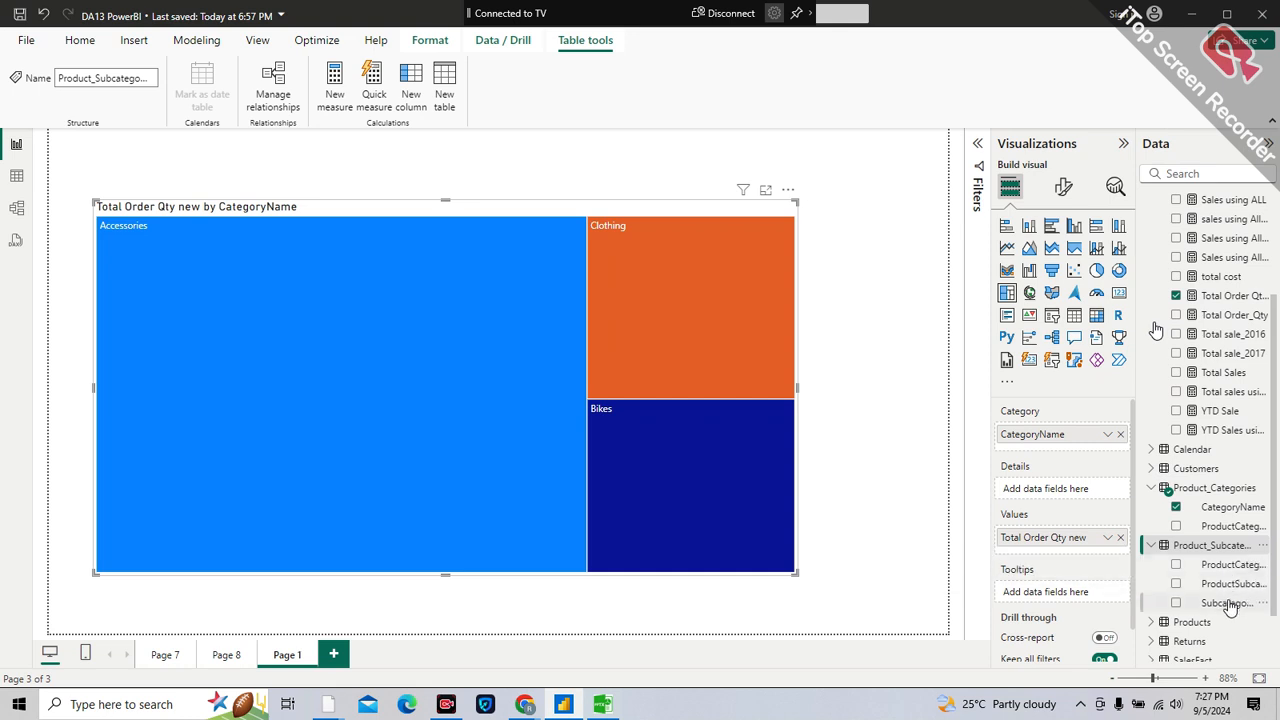
drag(1230, 605, 1072, 447)
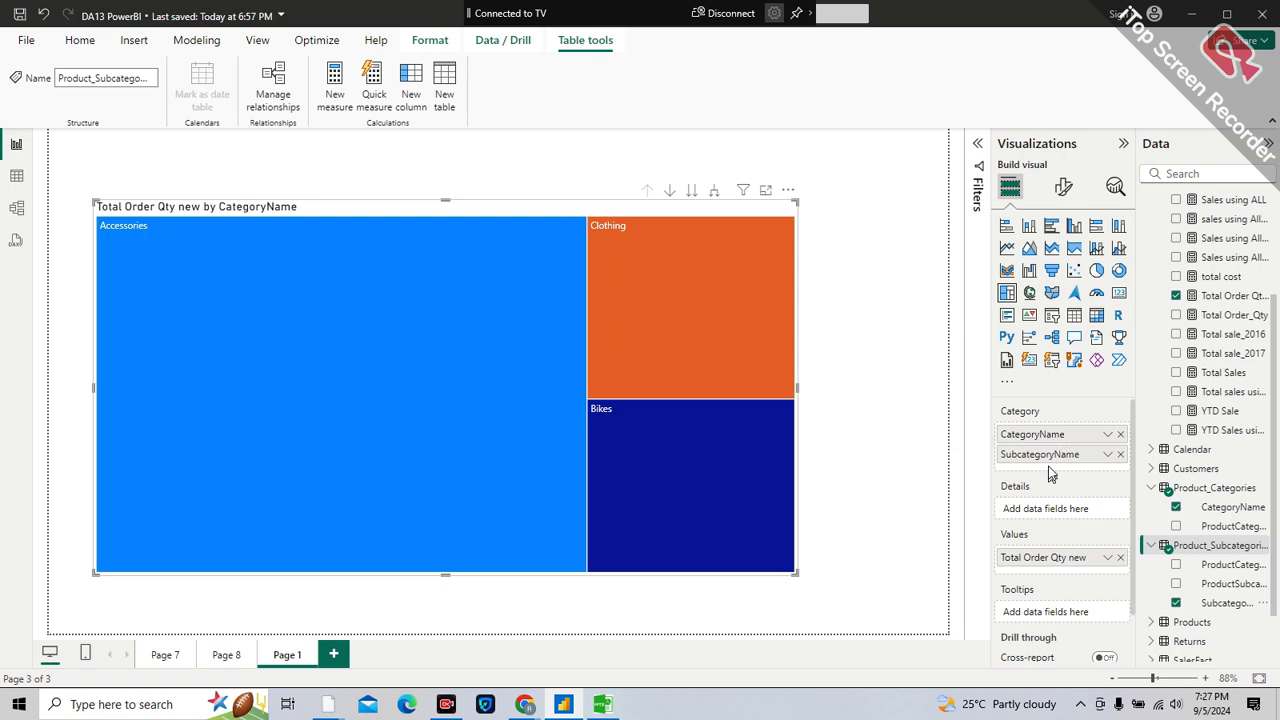
- Add ProductName from the Products table as the third level of the treemap's category hierarchy
scroll(1195, 558, down, 1)
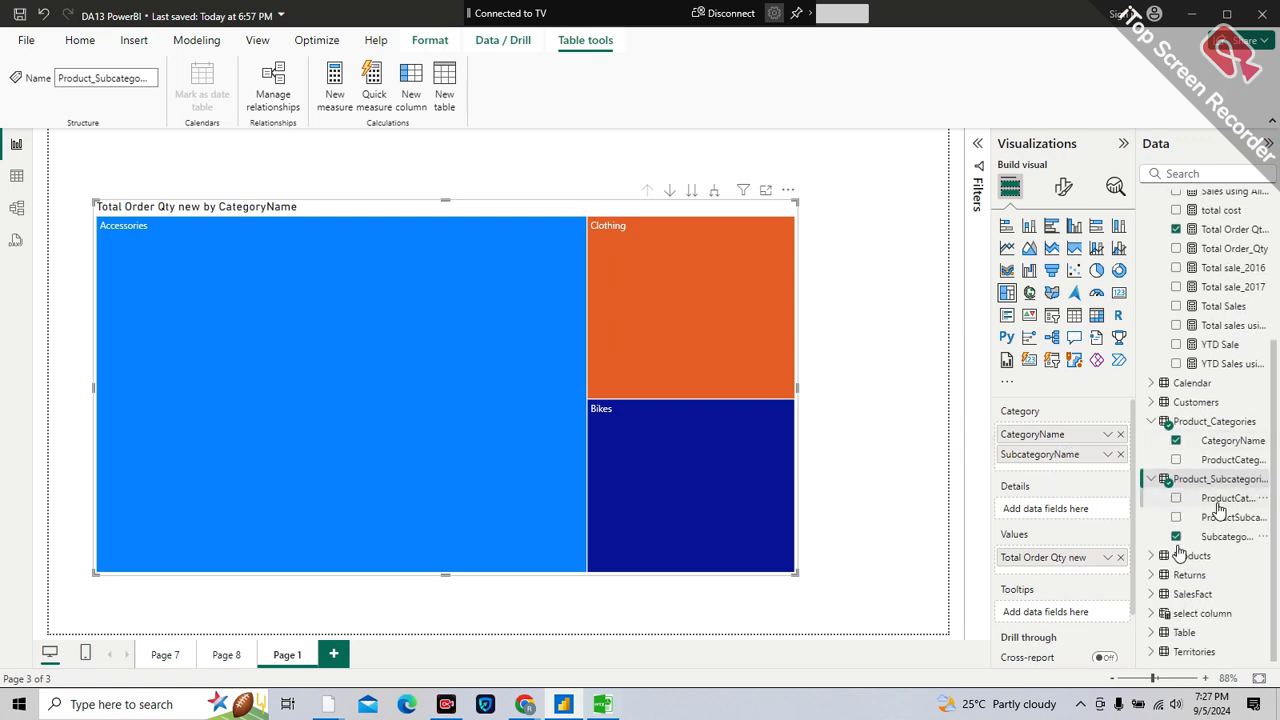
click(1150, 555)
scroll(1153, 555, down, 1)
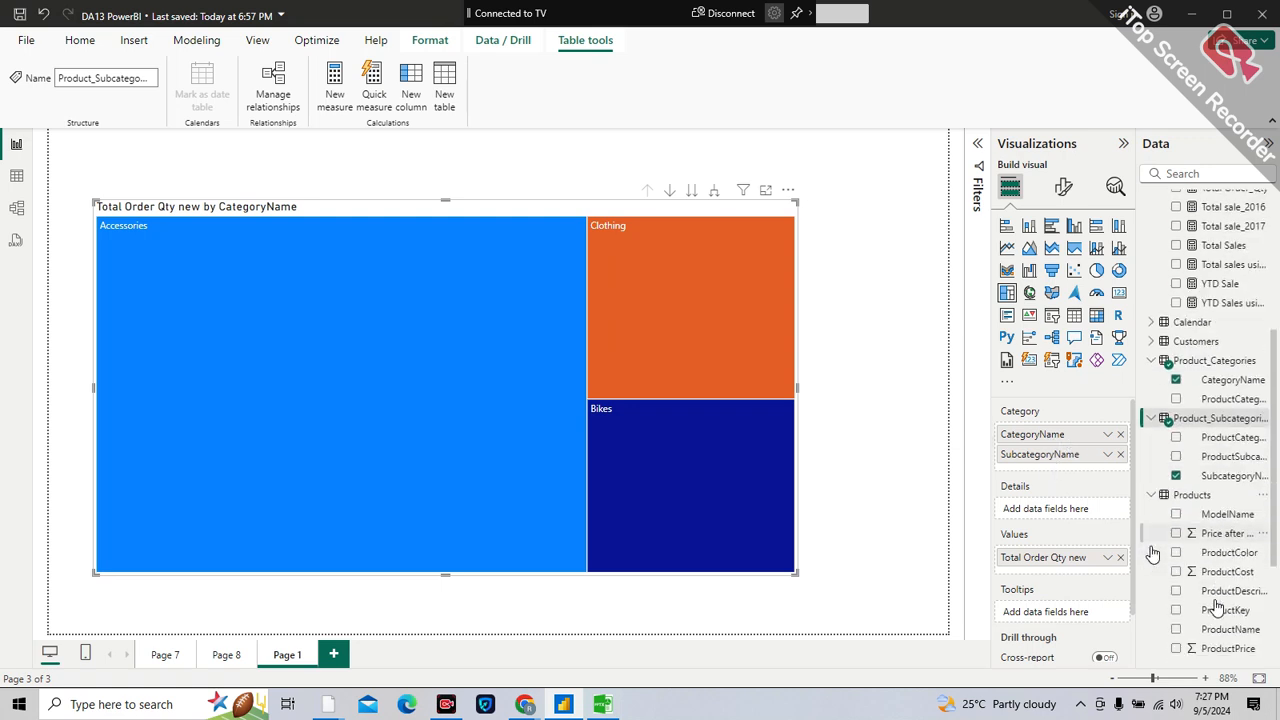
scroll(1232, 585, down, 1)
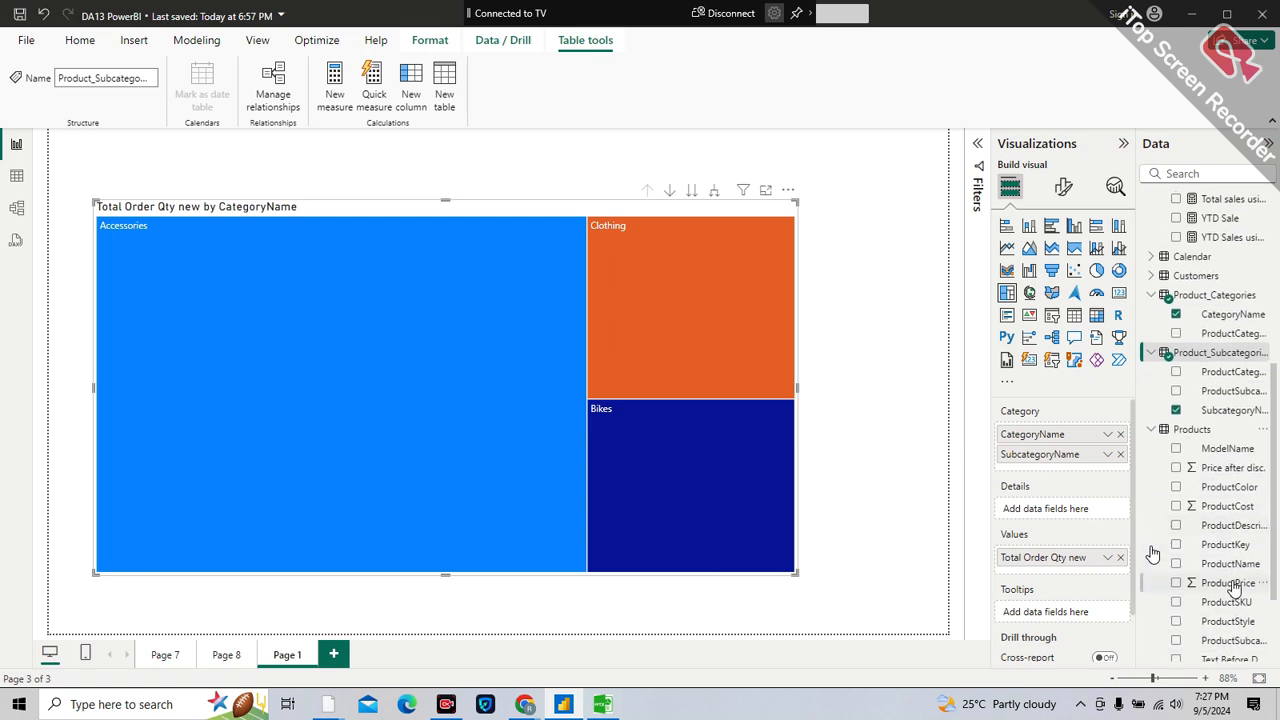
drag(1231, 568, 1064, 472)
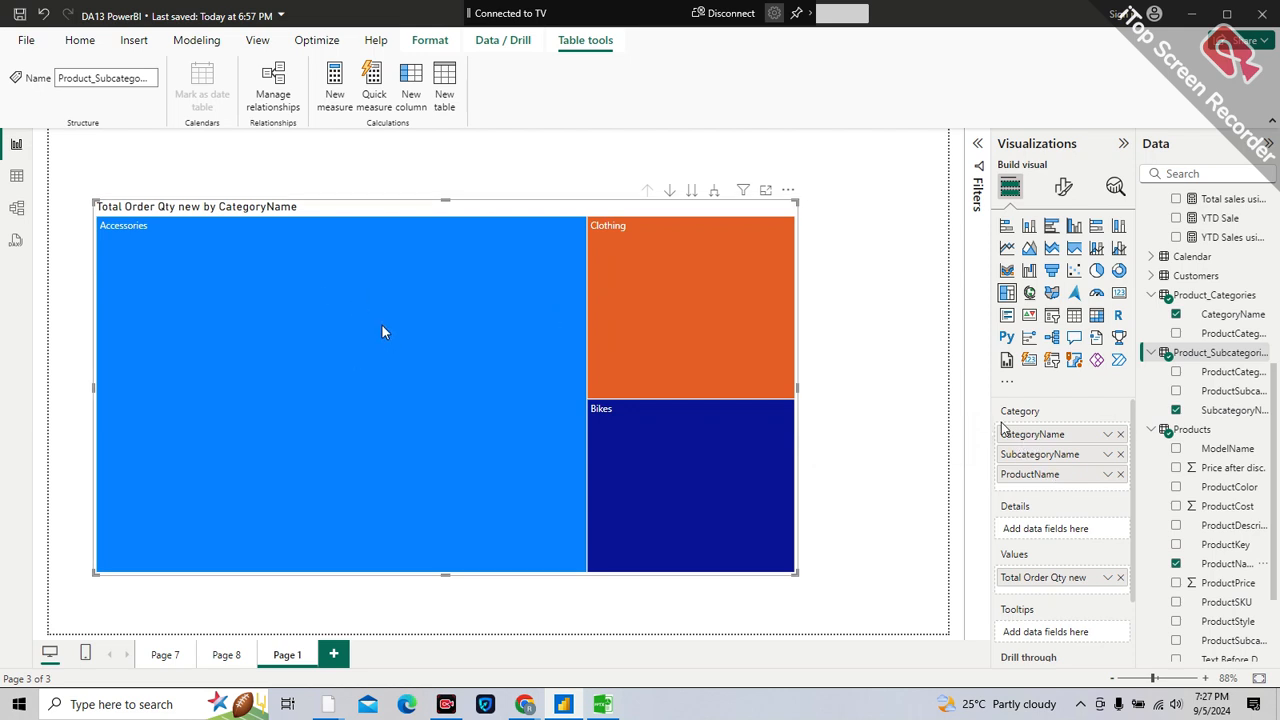
- Move the whole treemap down two hierarchy levels, through subcategories to individual products
click(692, 193)
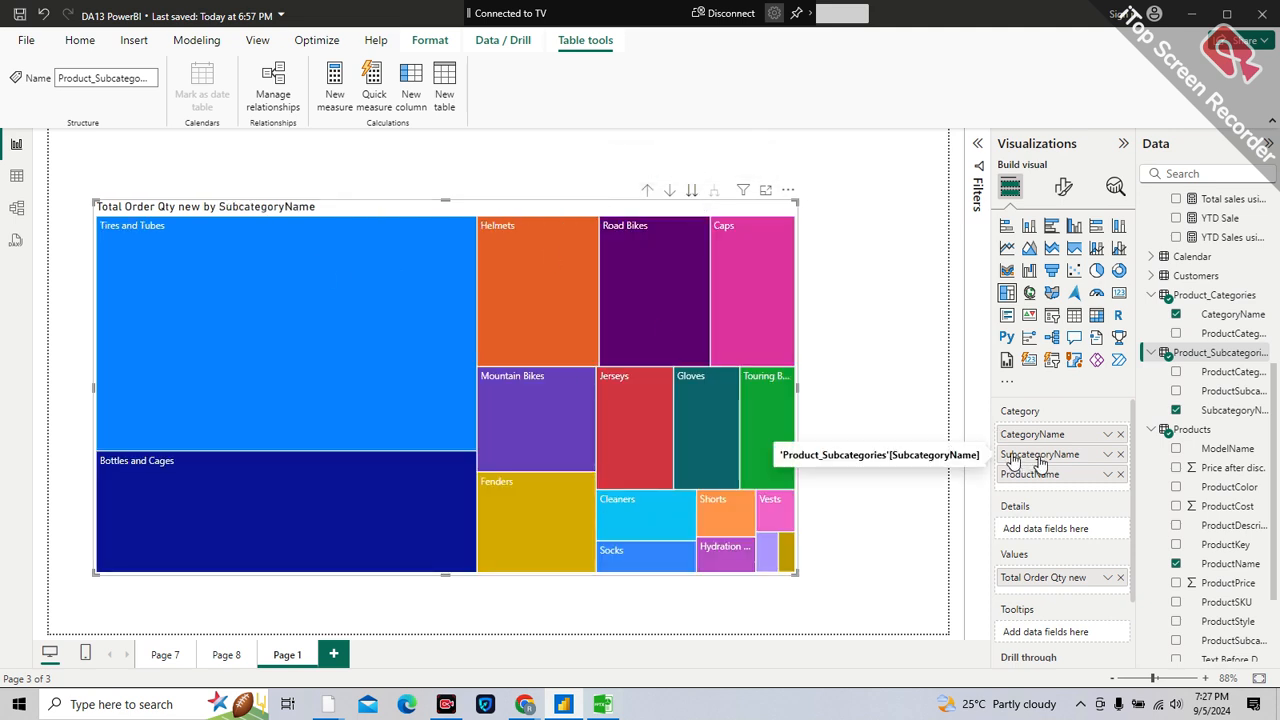
click(697, 193)
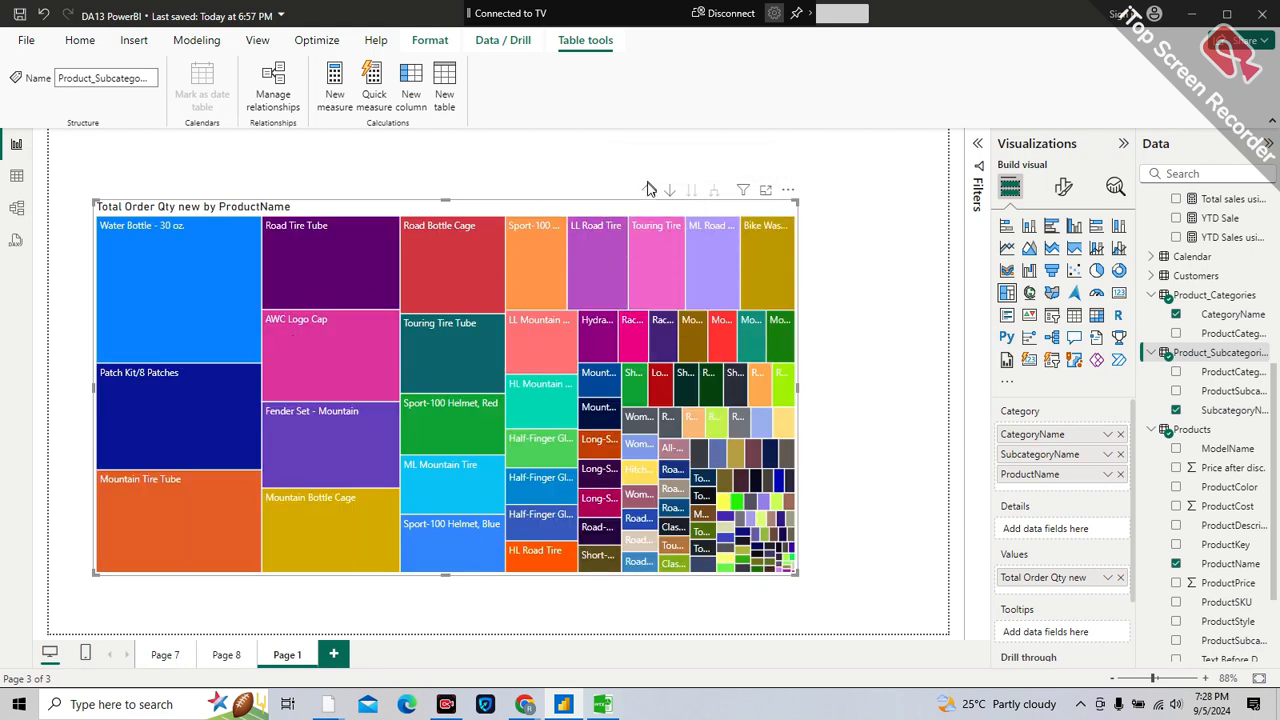
- Return the treemap to the category level, turn on drill-down mode, and drill into Accessories and its Tires and Tubes subcategory
click(648, 191)
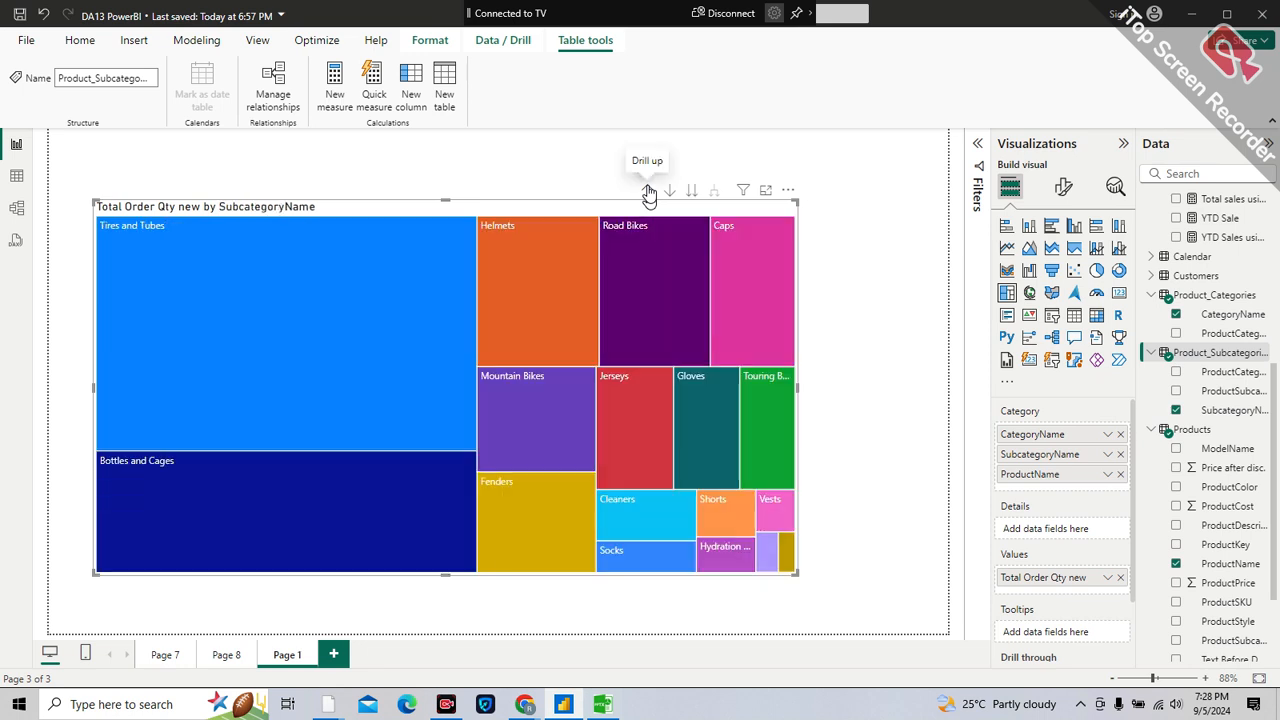
click(648, 191)
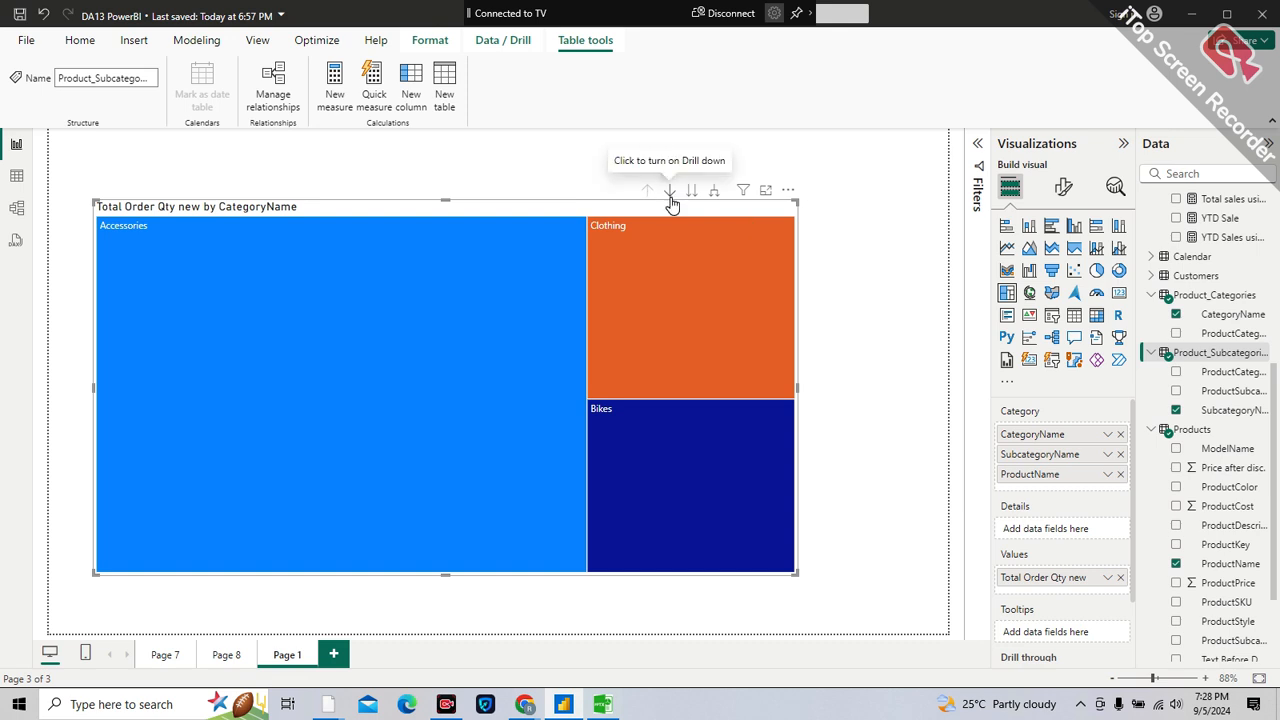
click(670, 195)
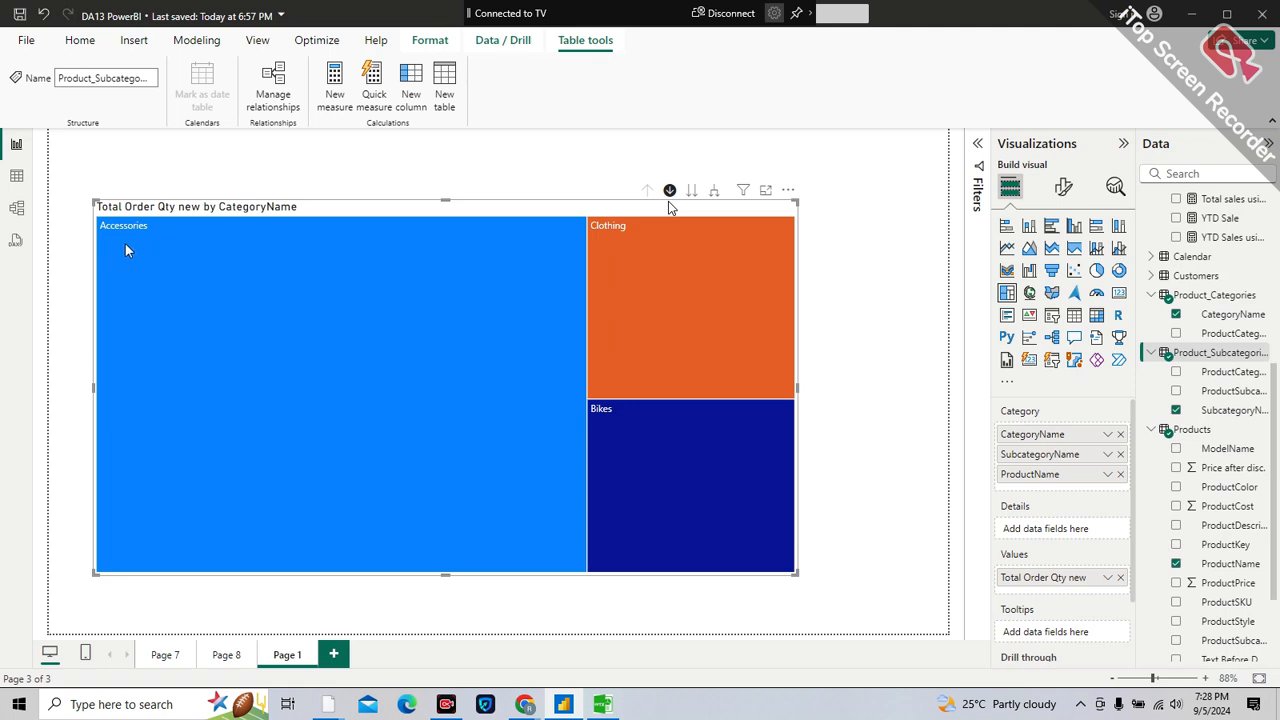
mouse_move(140, 240)
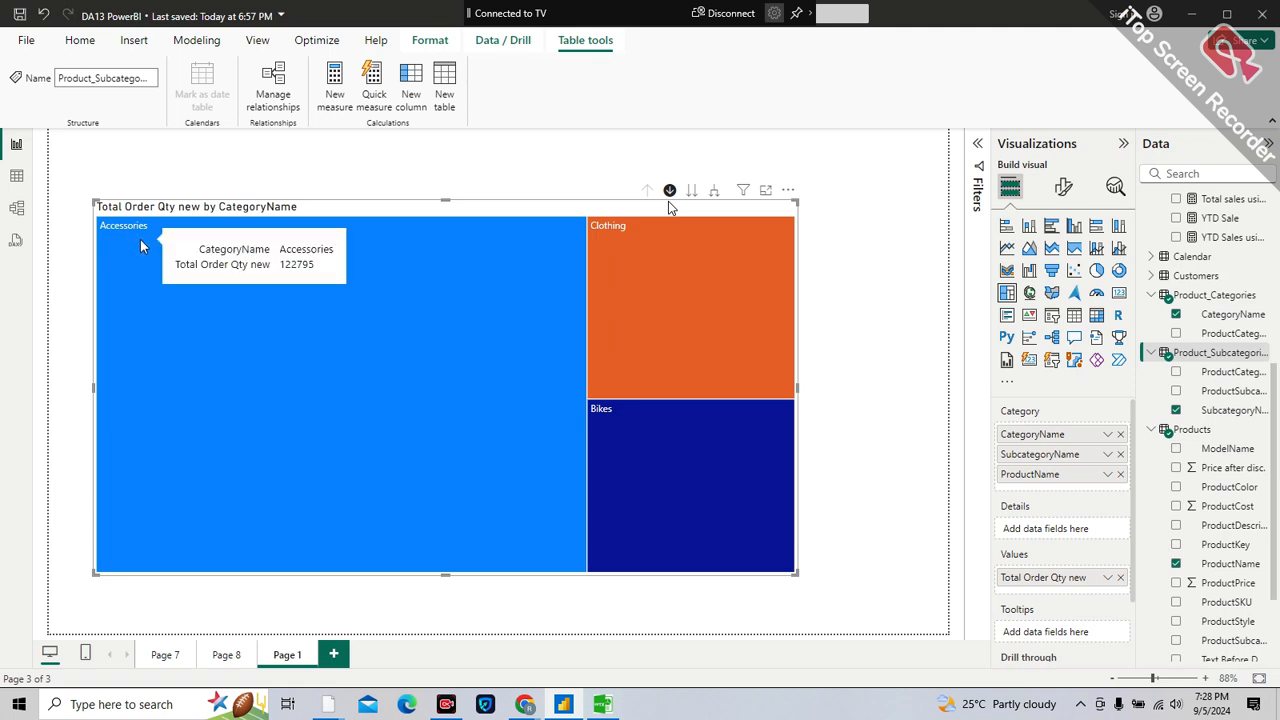
click(306, 328)
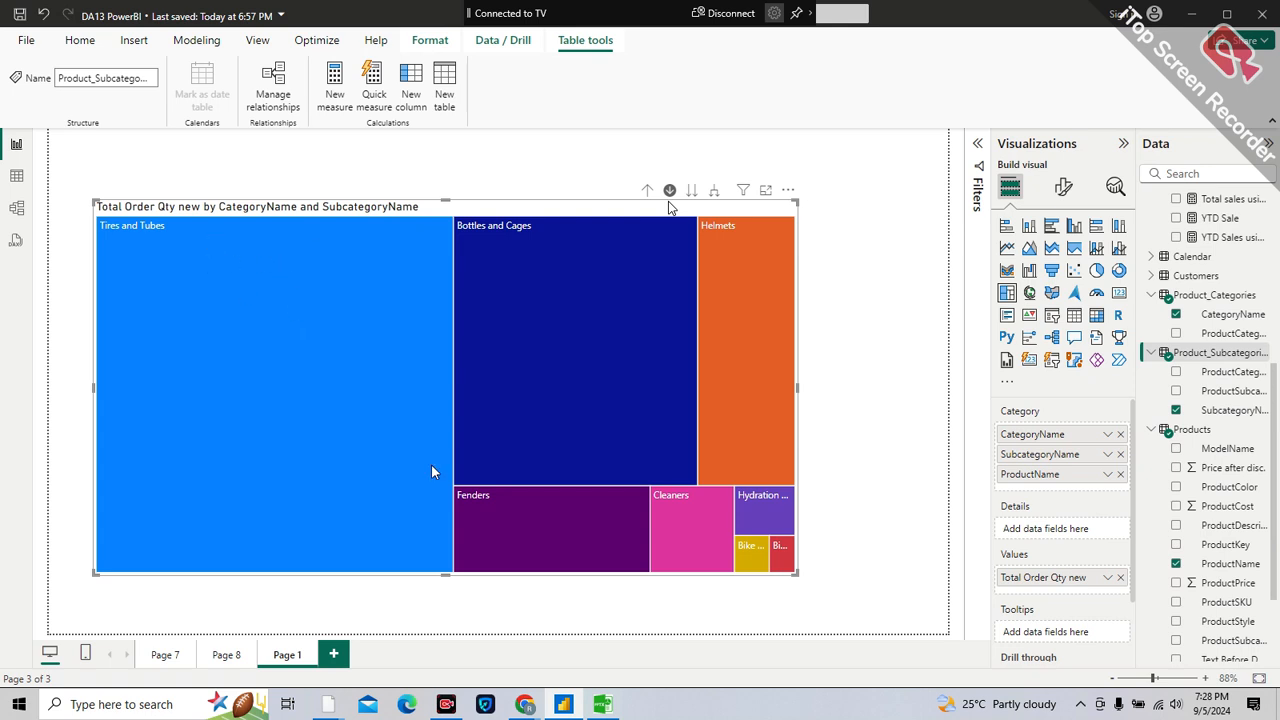
mouse_move(428, 381)
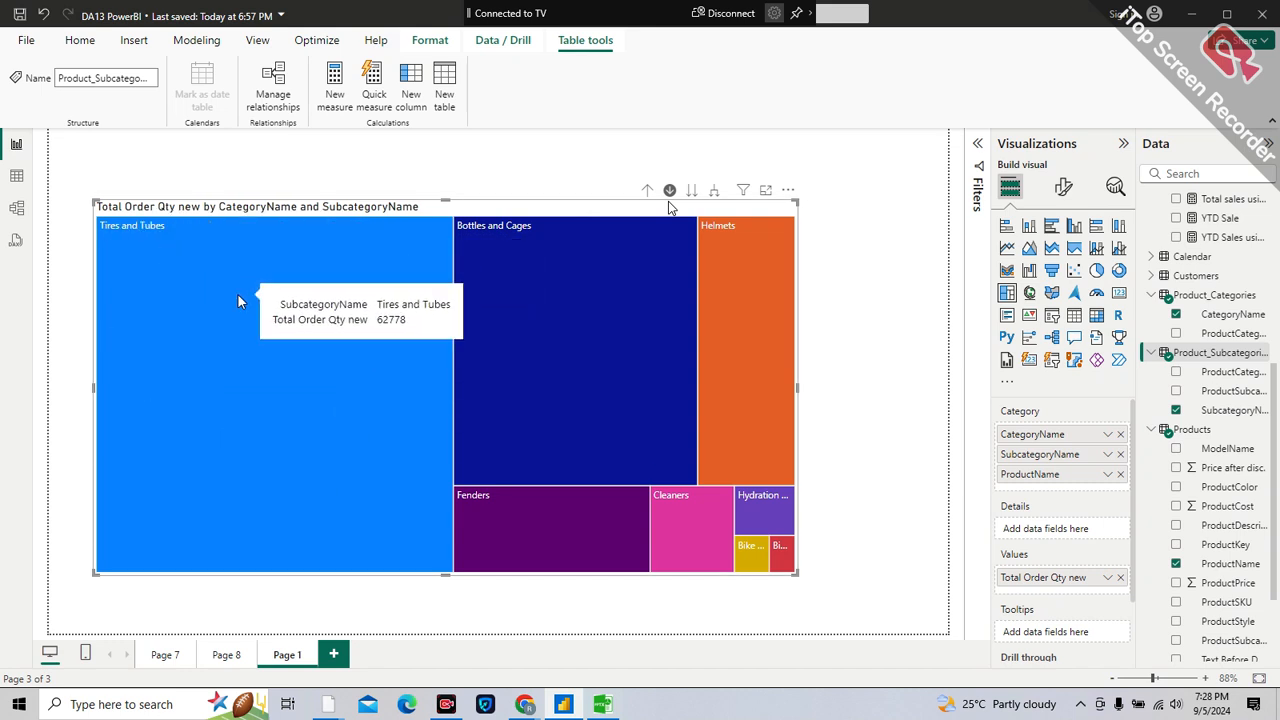
click(237, 293)
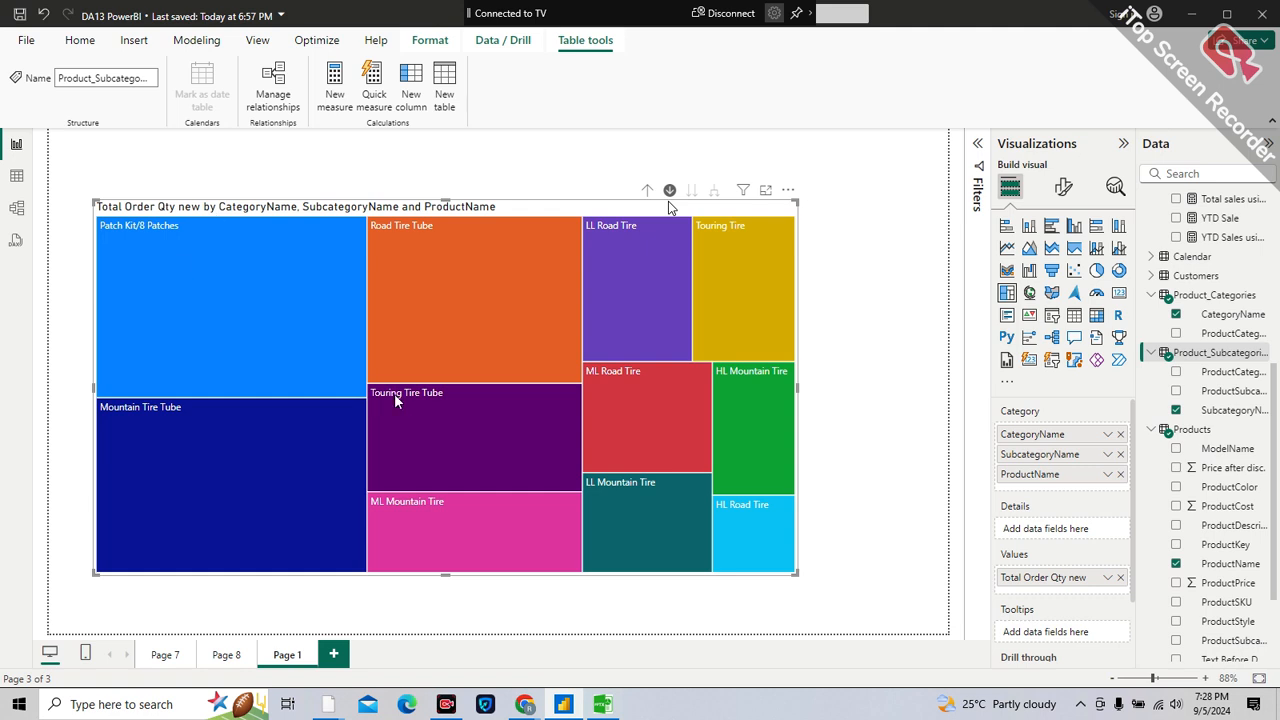
- Drill the treemap back up to the category level and move it slightly up and left on the page
mouse_move(518, 357)
click(645, 191)
click(645, 191)
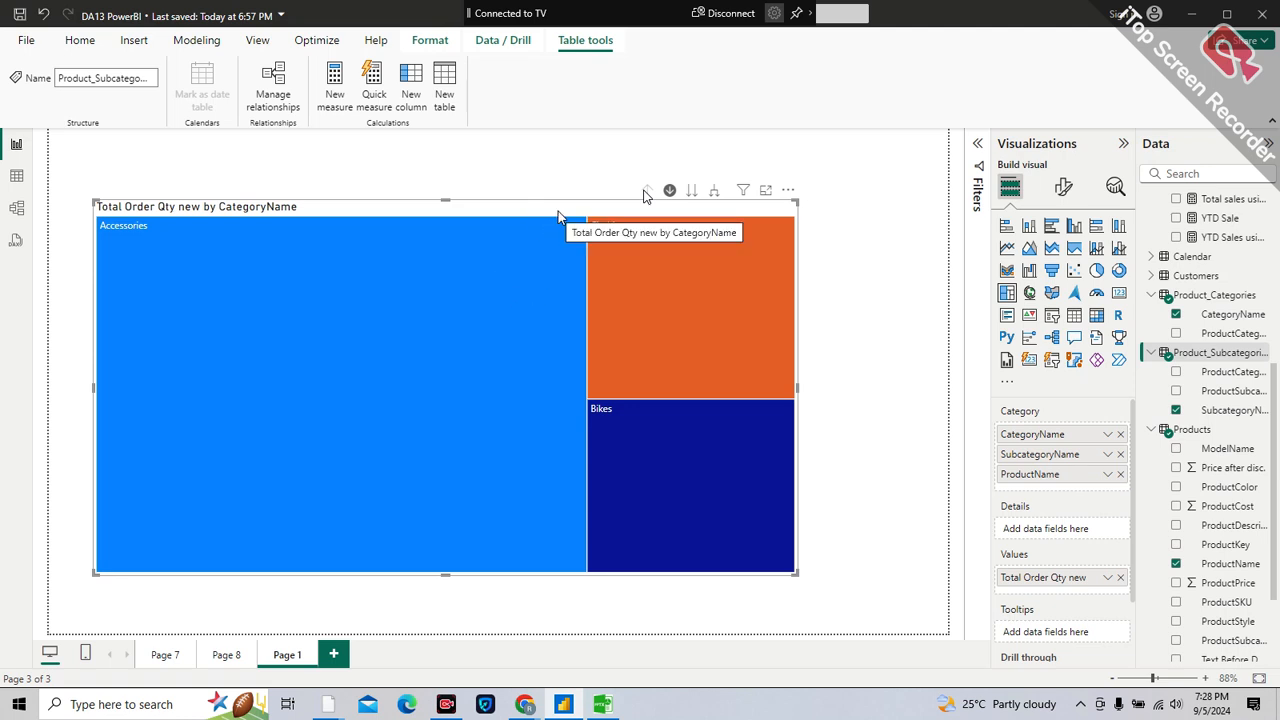
drag(558, 211, 548, 197)
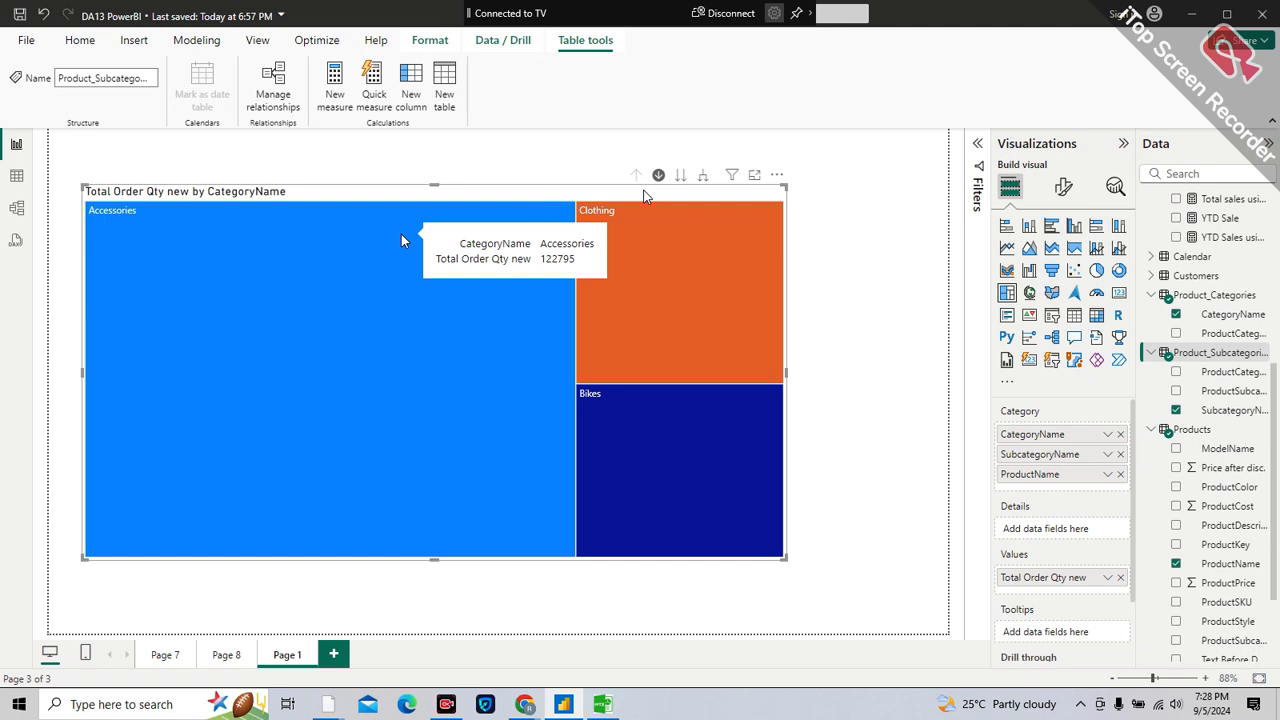
- Switch to PPTX Viewer and advance the slide deck past the Tree Chart slide
click(603, 704)
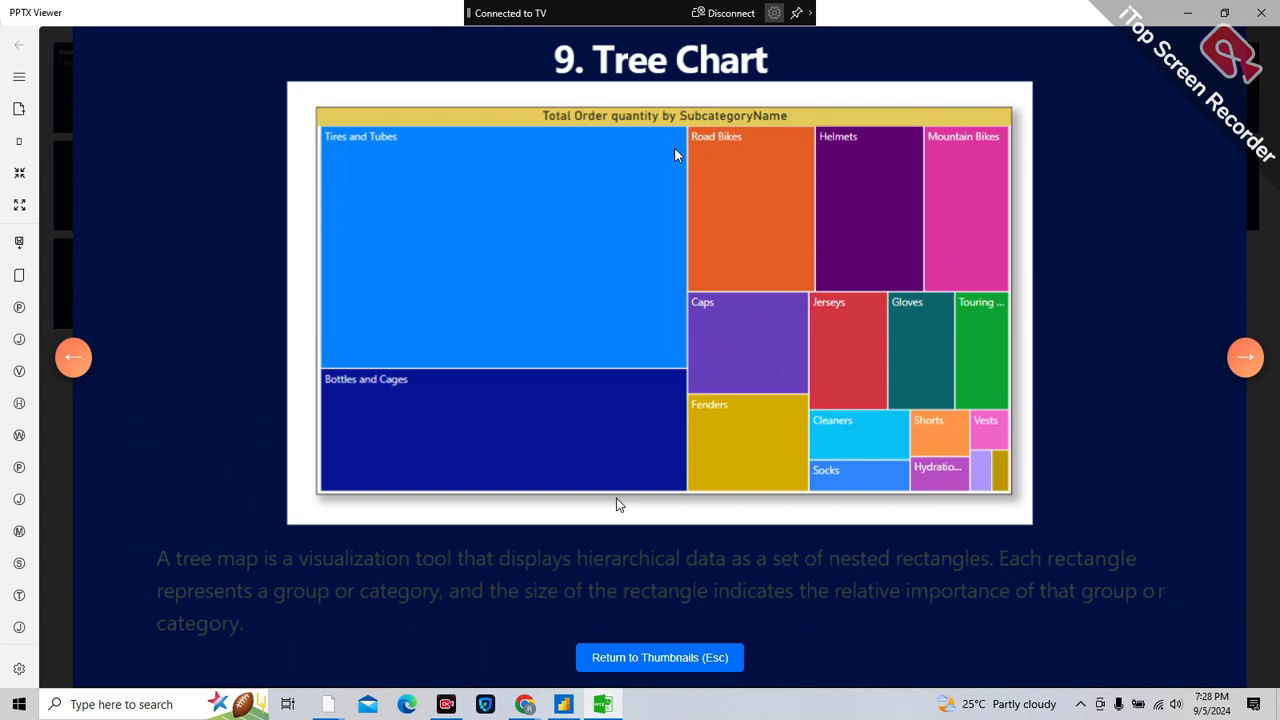
click(1232, 360)
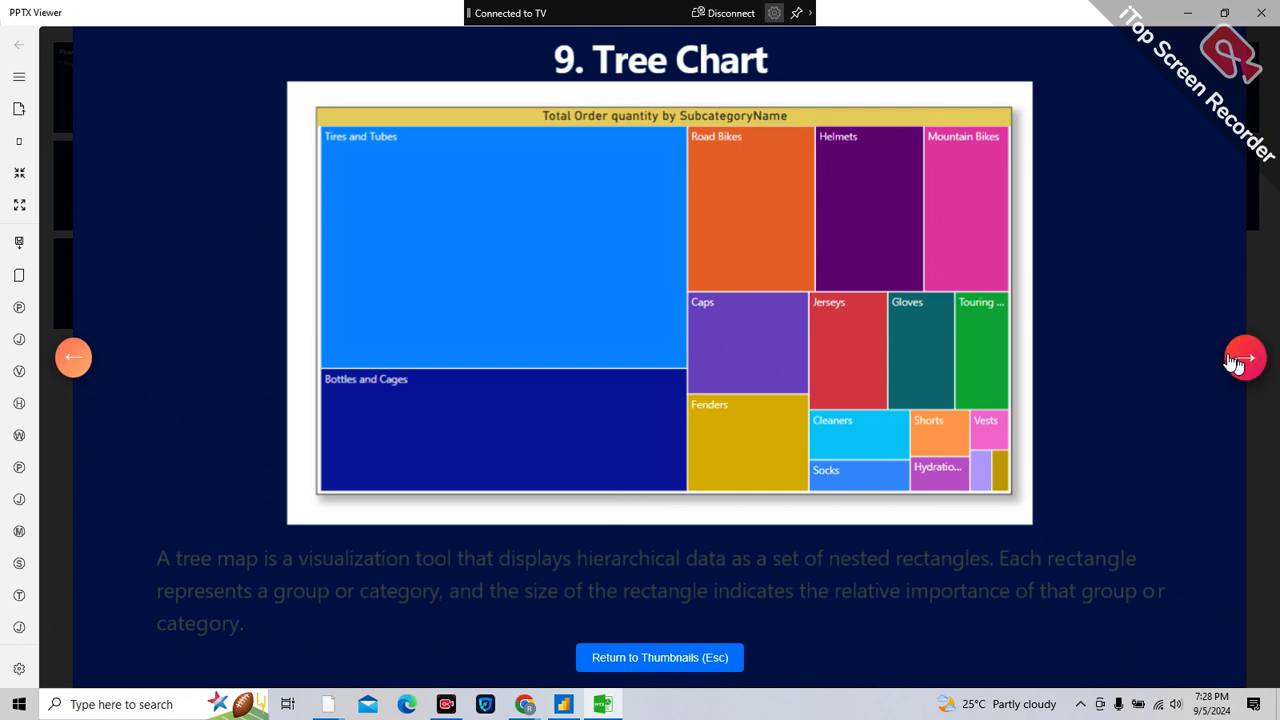
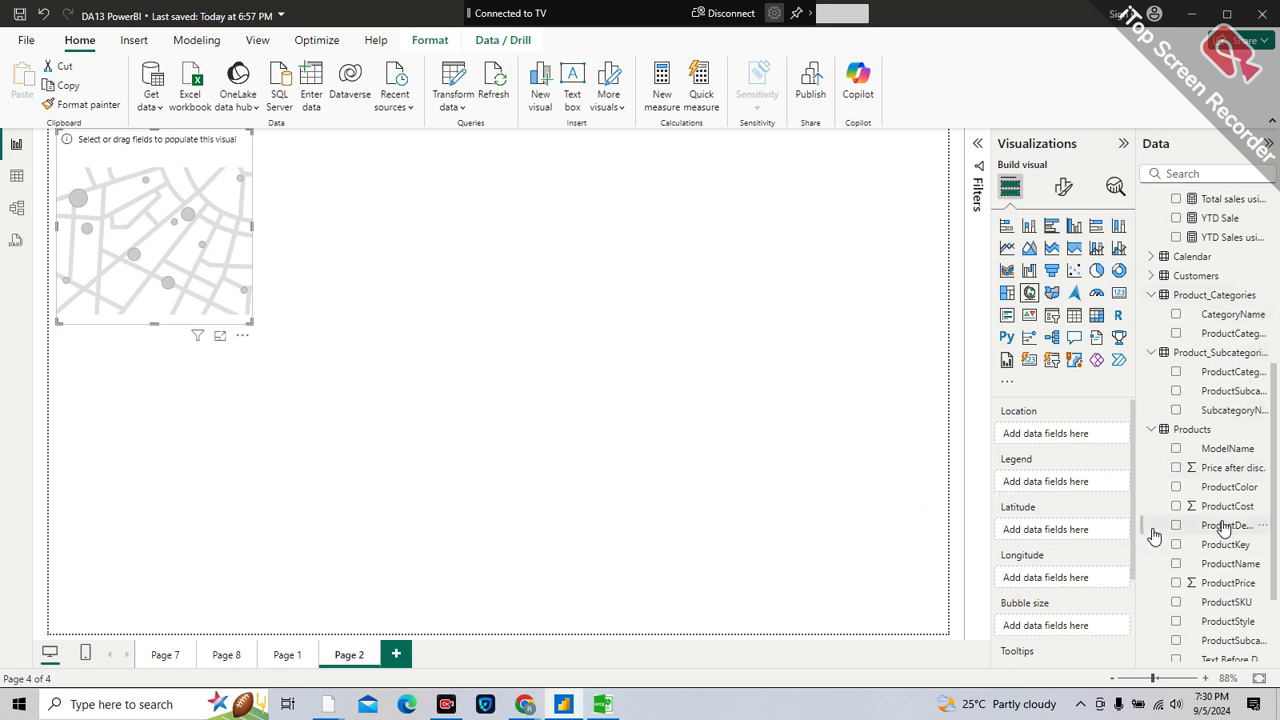
- Try to plot Country from the Territories table as the location of the map on Page 2, and enlarge the visual
scroll(1190, 525, down, 3)
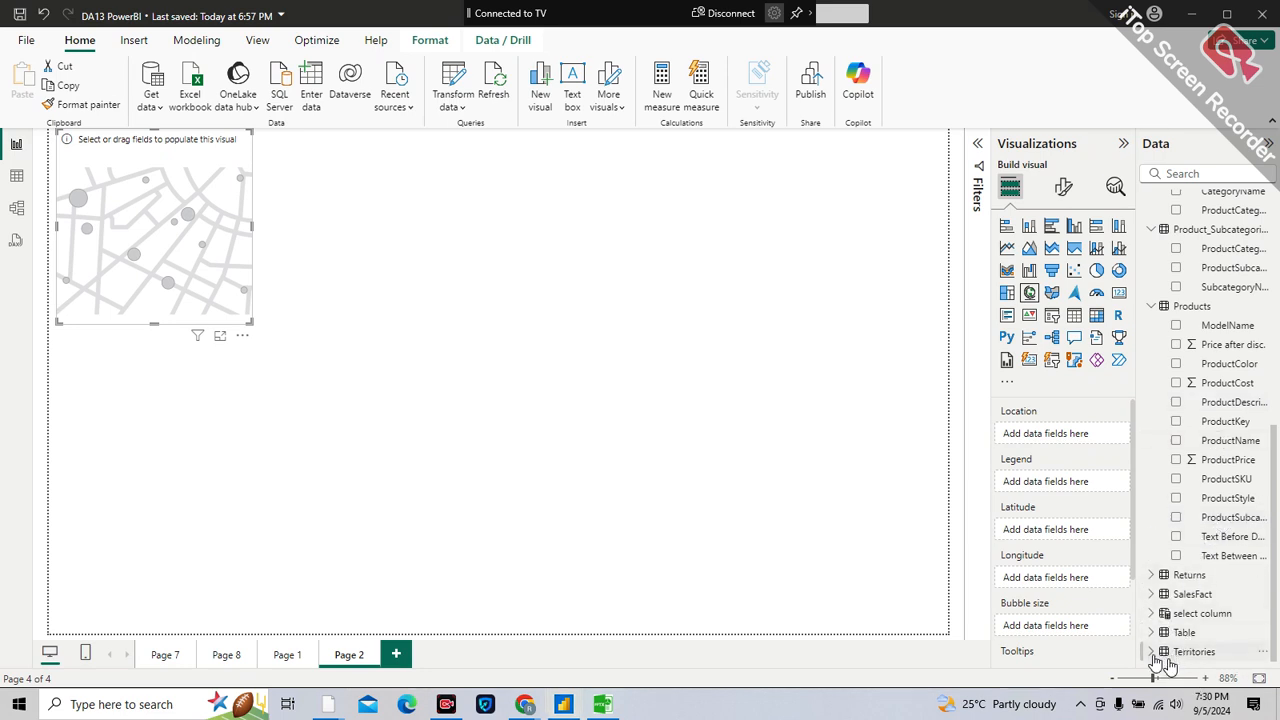
click(1207, 651)
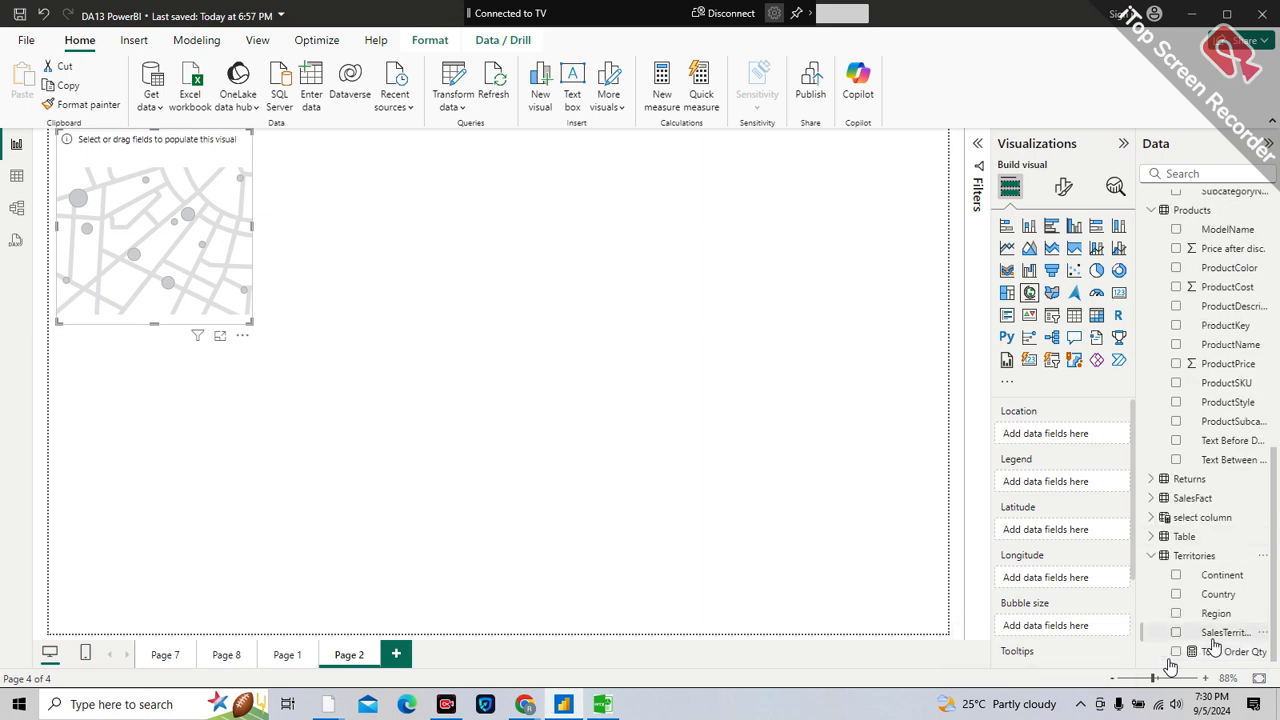
drag(1225, 604, 1077, 449)
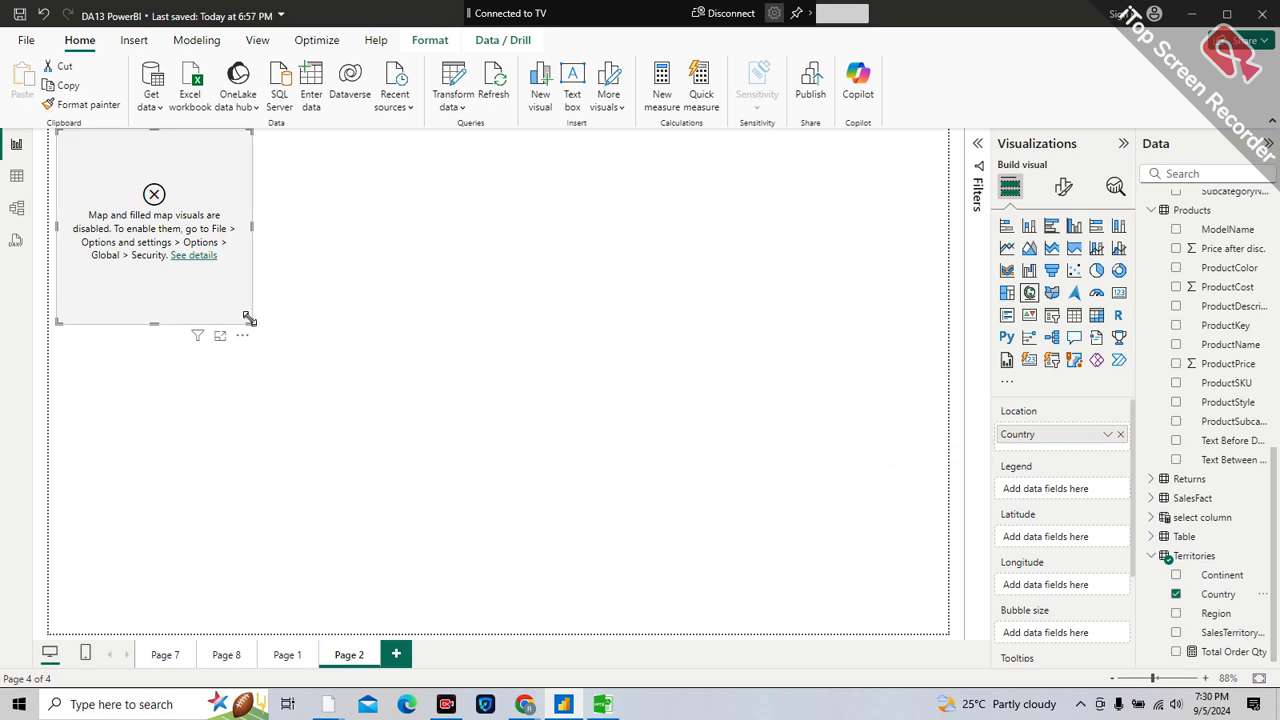
drag(247, 317, 814, 494)
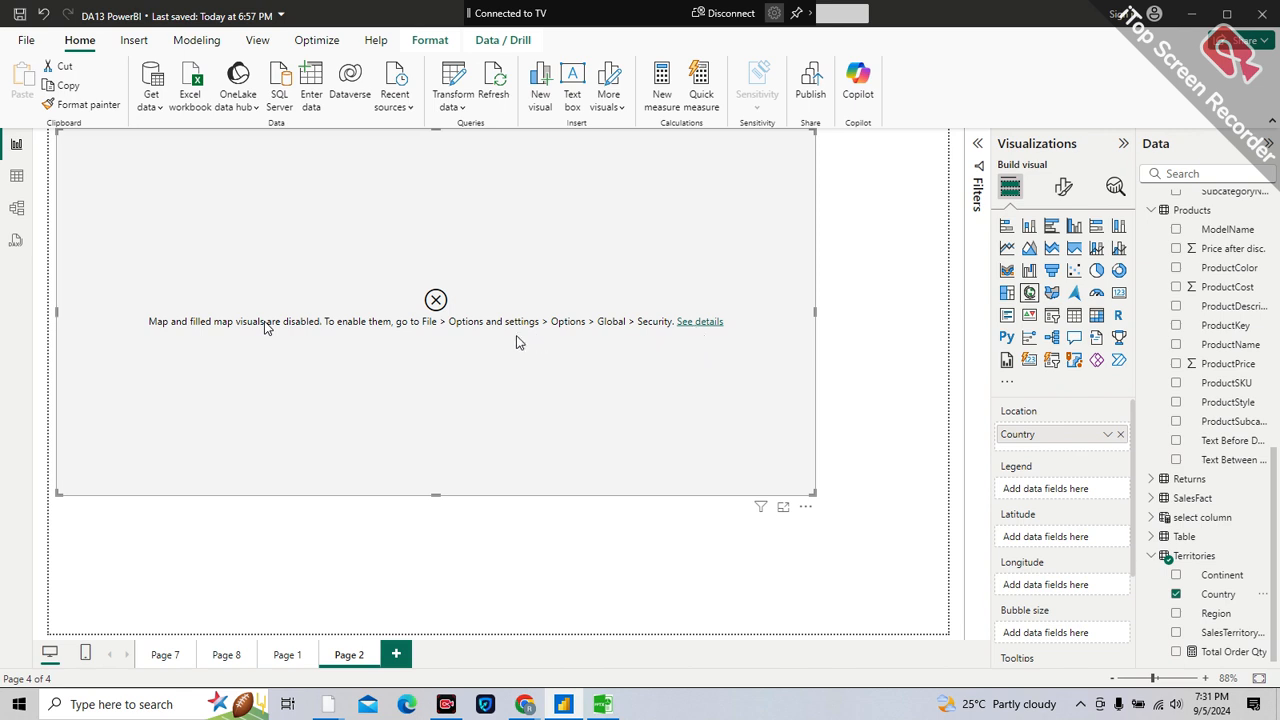
- Read the details of the map's disabled-visuals notice, and go to the report's file page
click(703, 327)
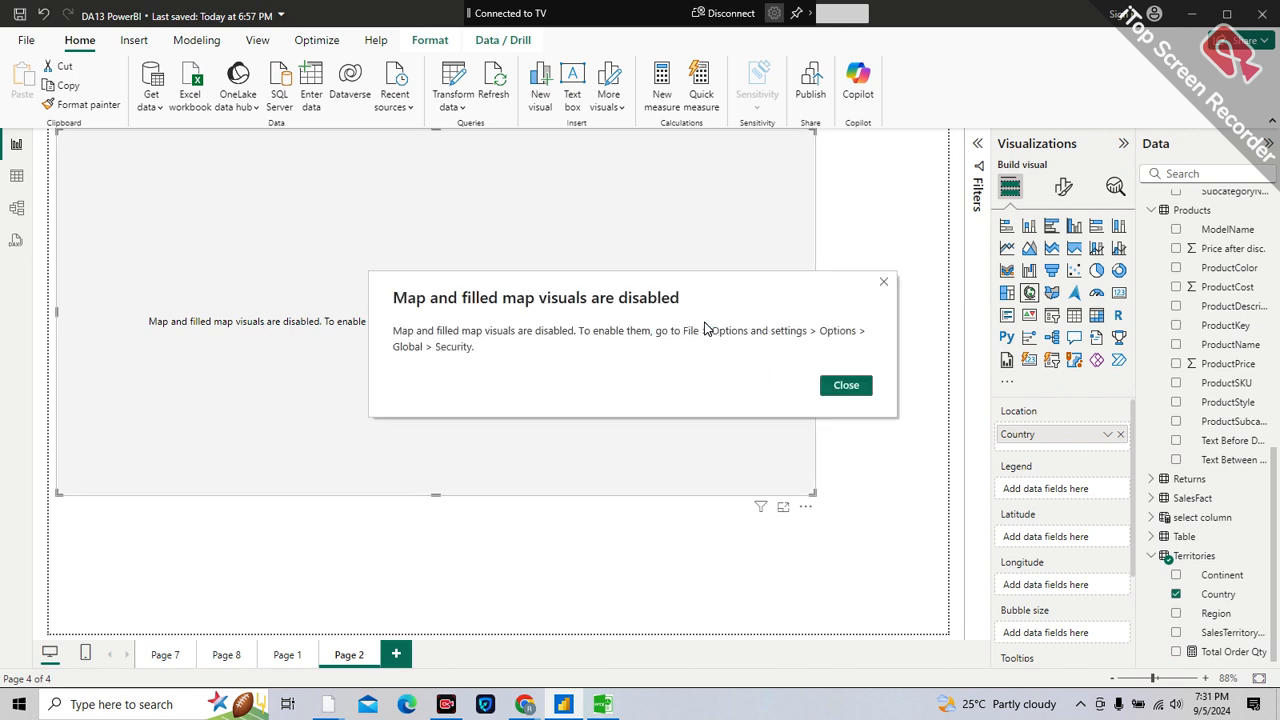
click(846, 387)
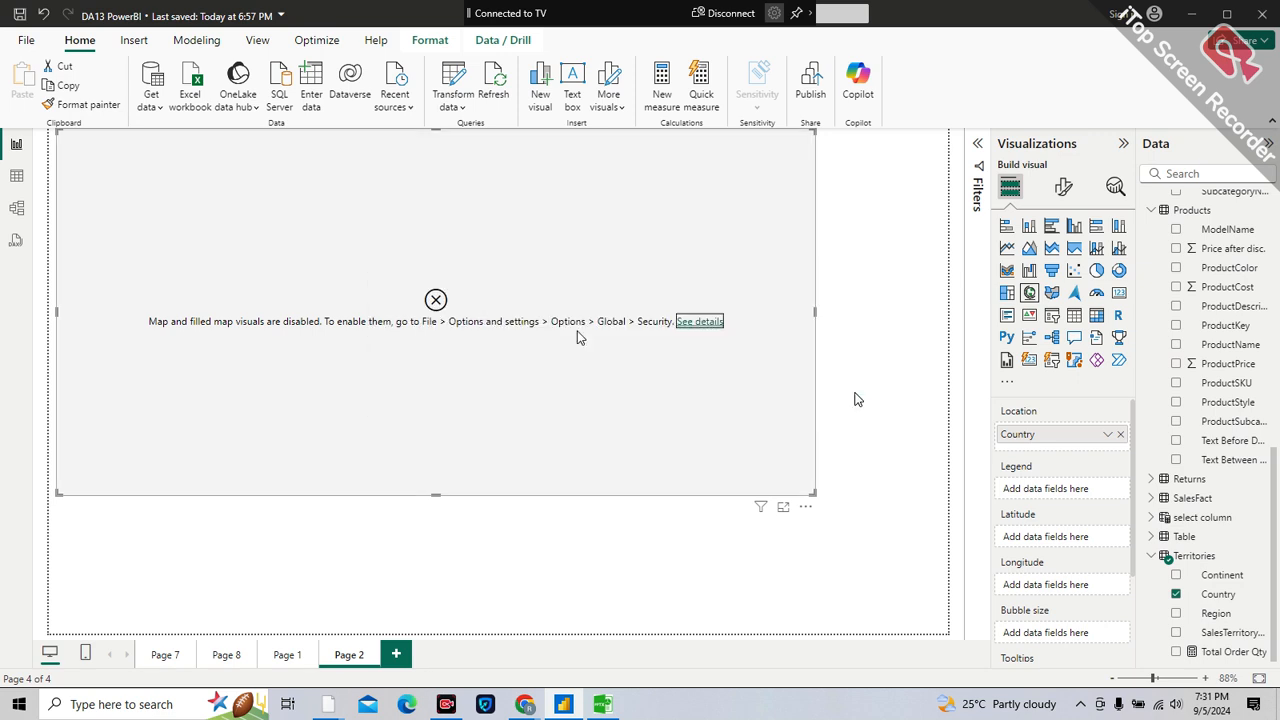
click(22, 40)
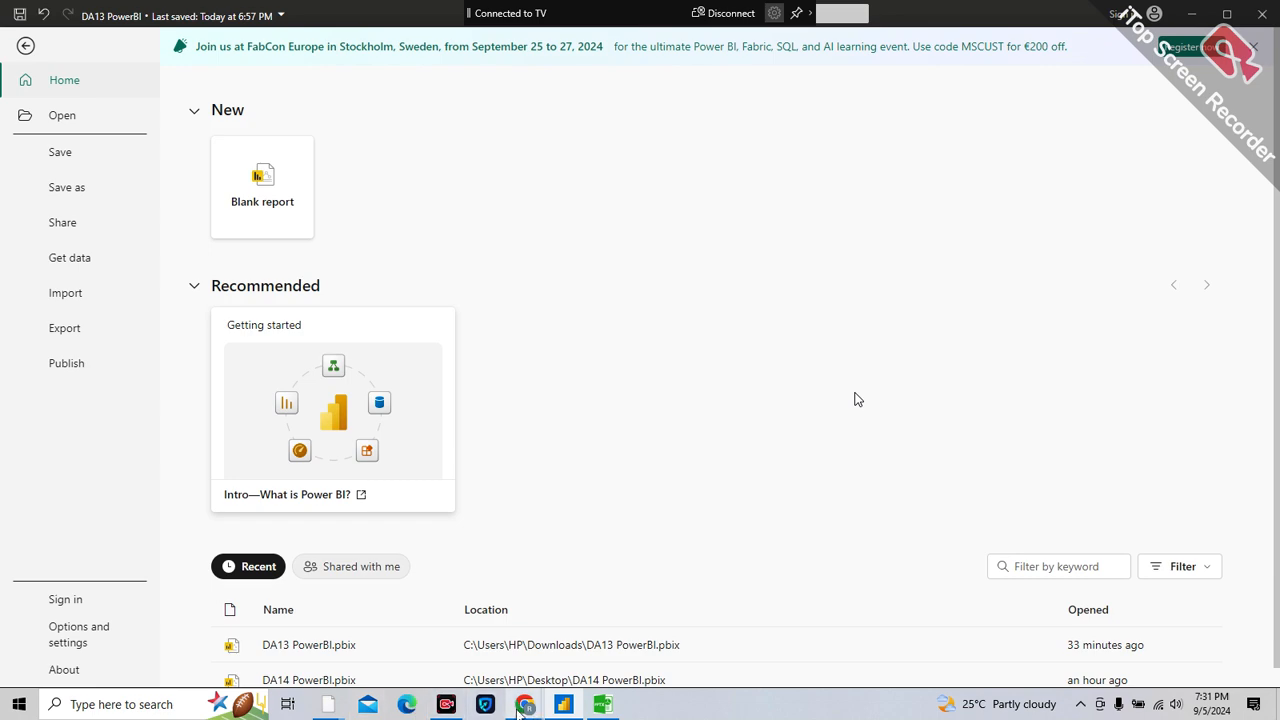
- Switch to the Google Meet call in Chrome, admit the waiting participant, and return to Power BI
mouse_move(519, 712)
click(446, 640)
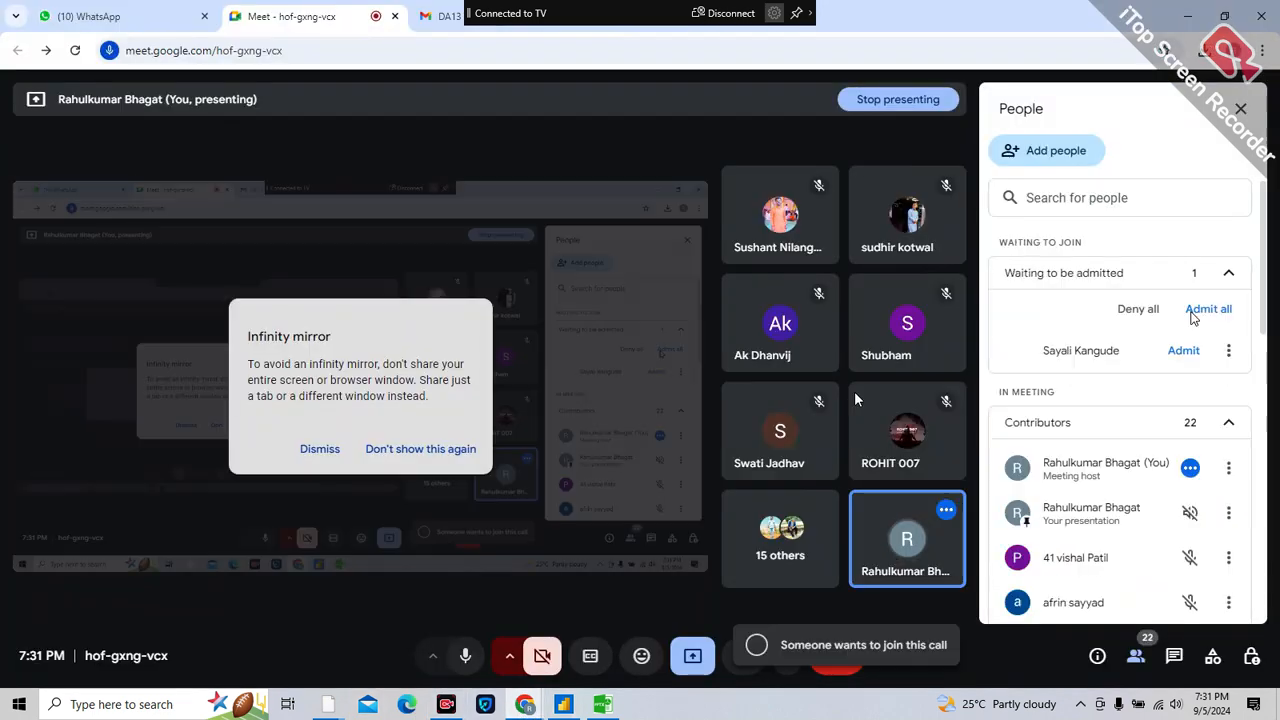
click(1186, 356)
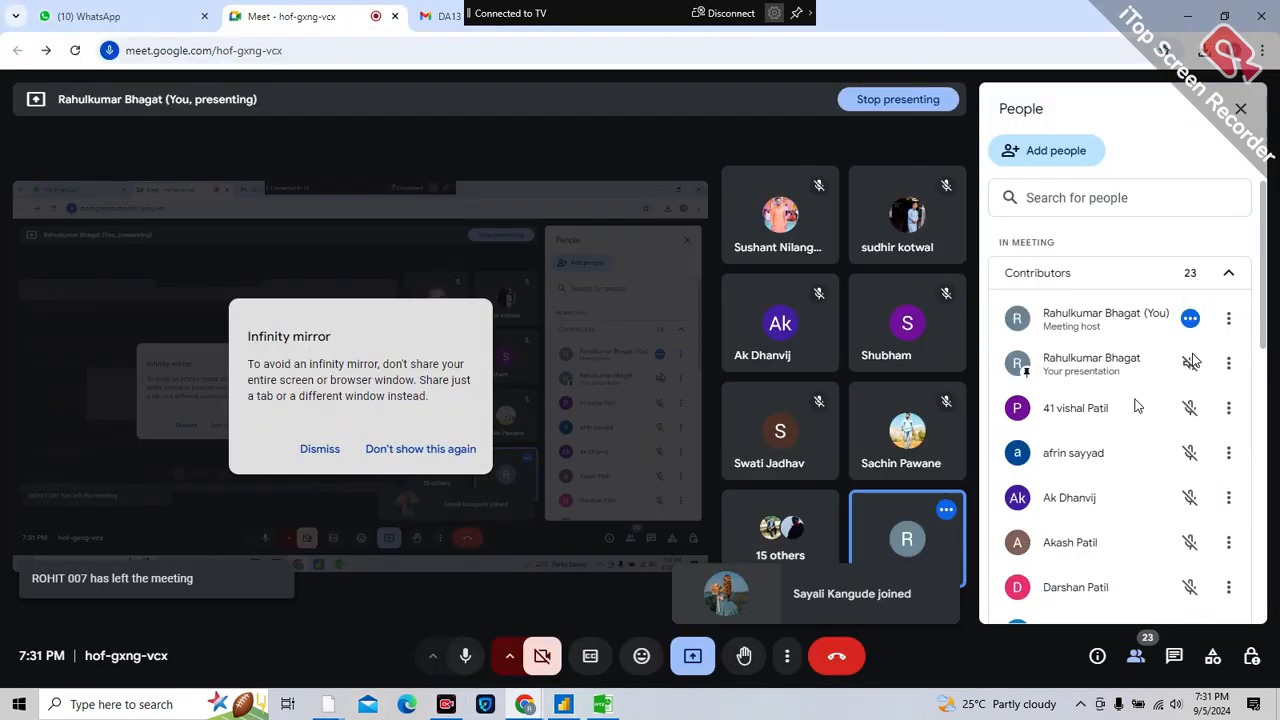
click(563, 704)
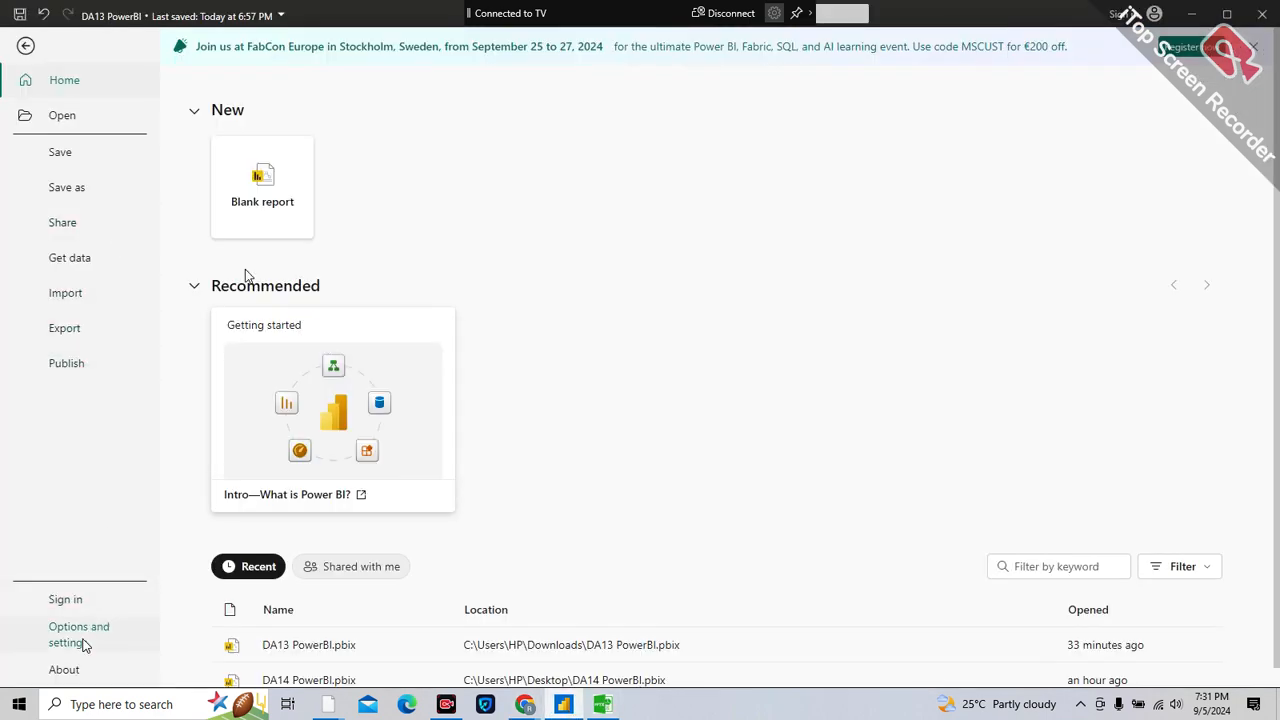
- Enable the use of Map and Filled Map visuals in the global security options
click(84, 644)
click(247, 138)
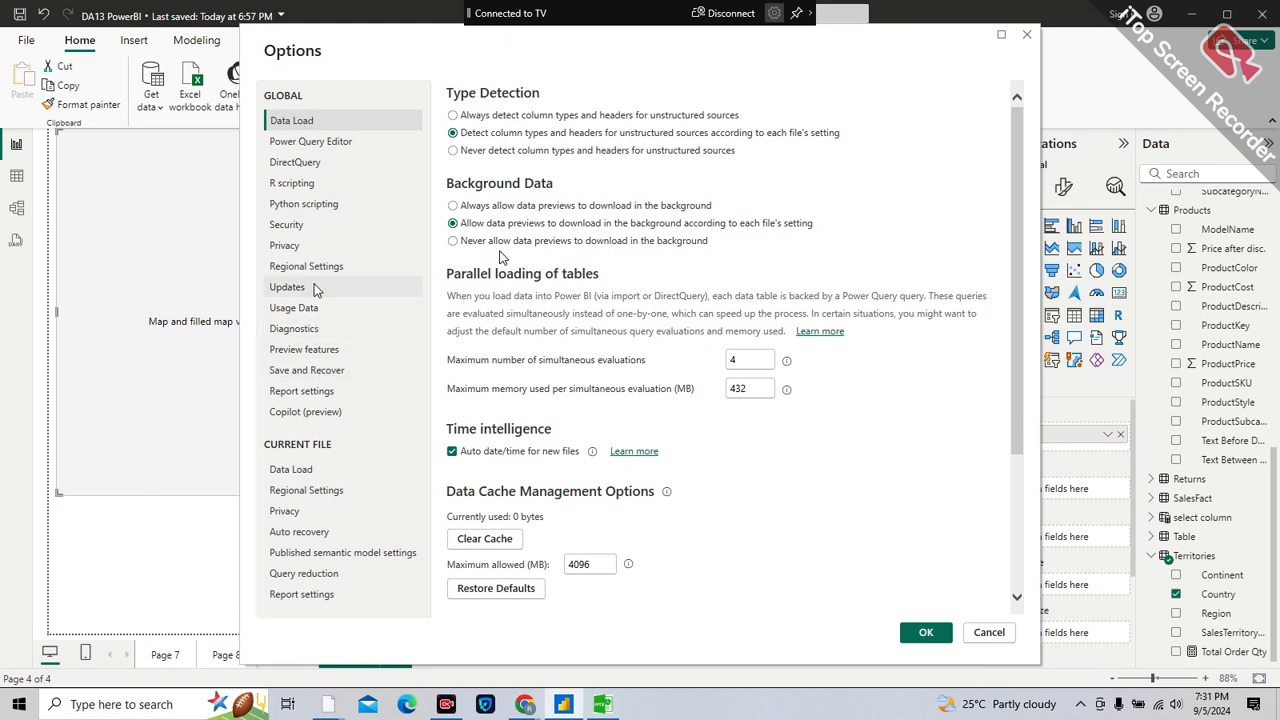
click(308, 230)
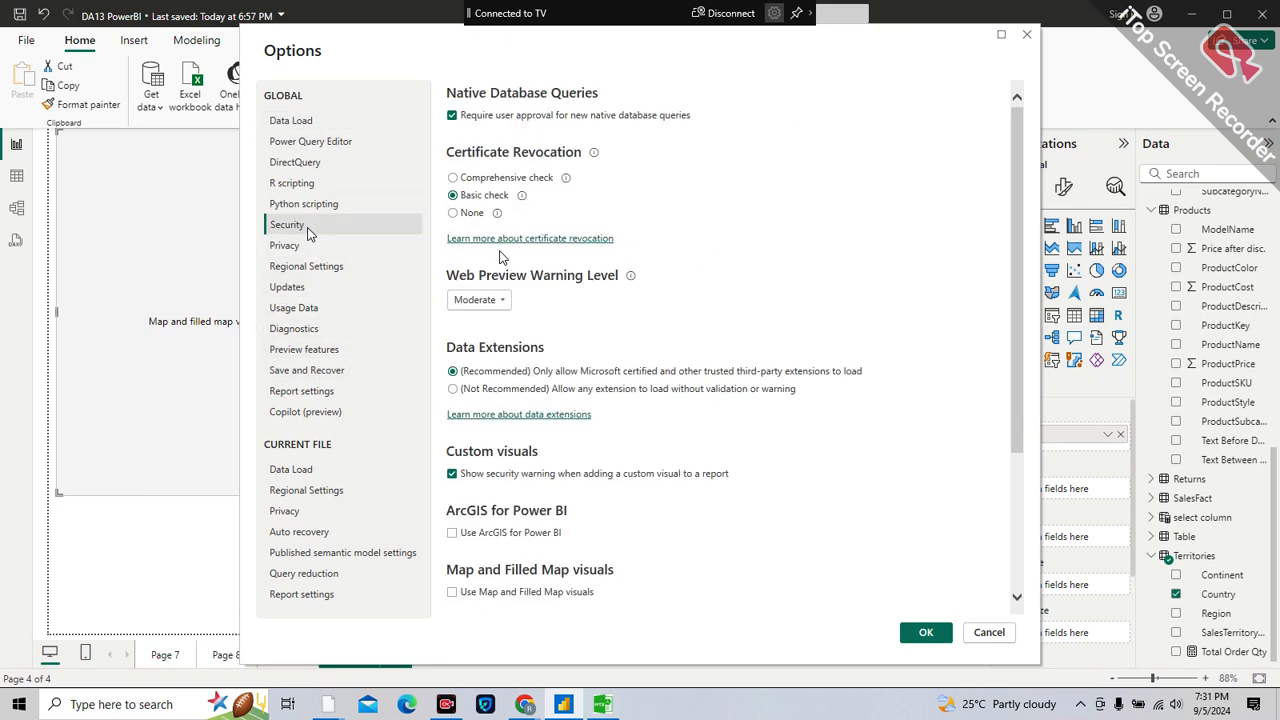
scroll(567, 366, down, 1)
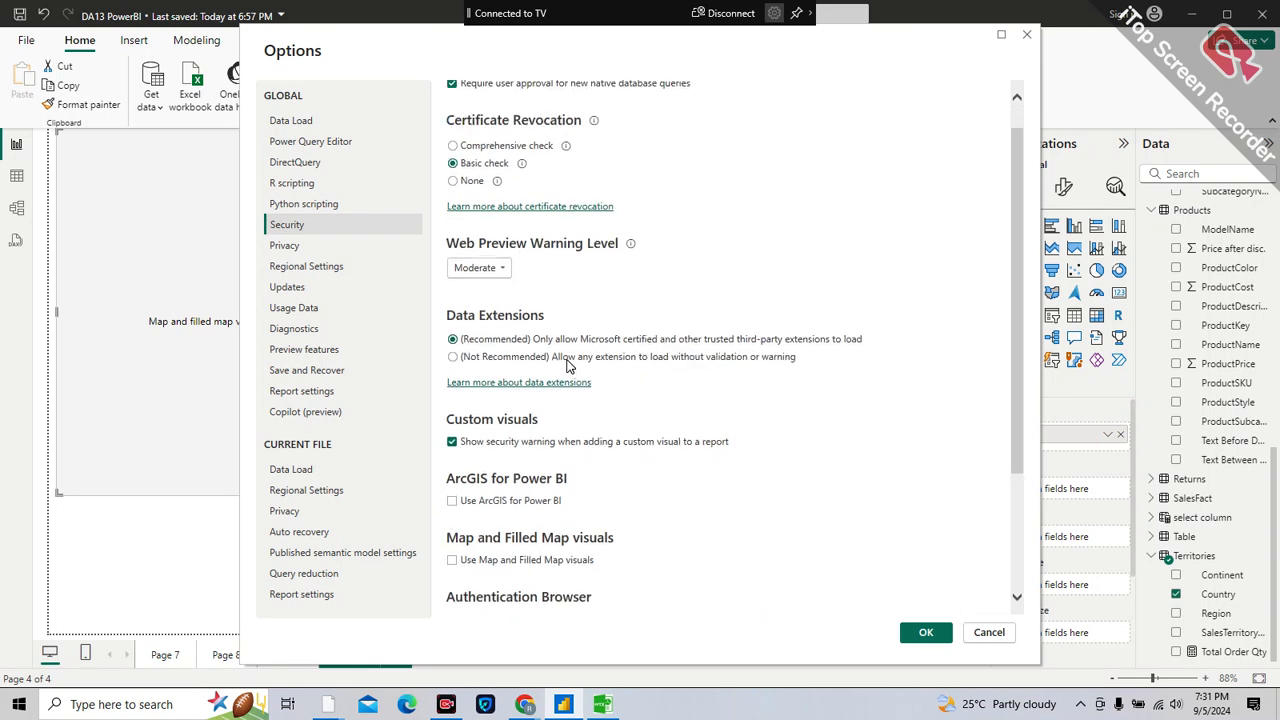
key(Down)
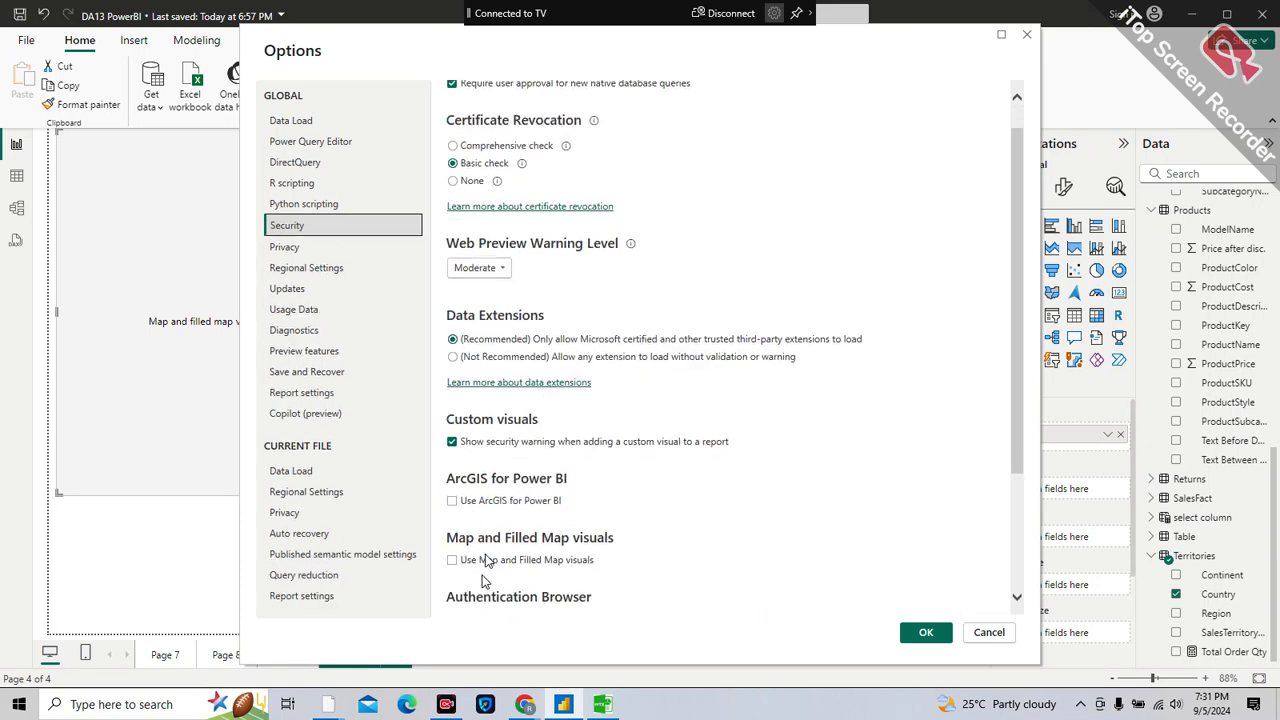
scroll(484, 561, down, 3)
click(462, 454)
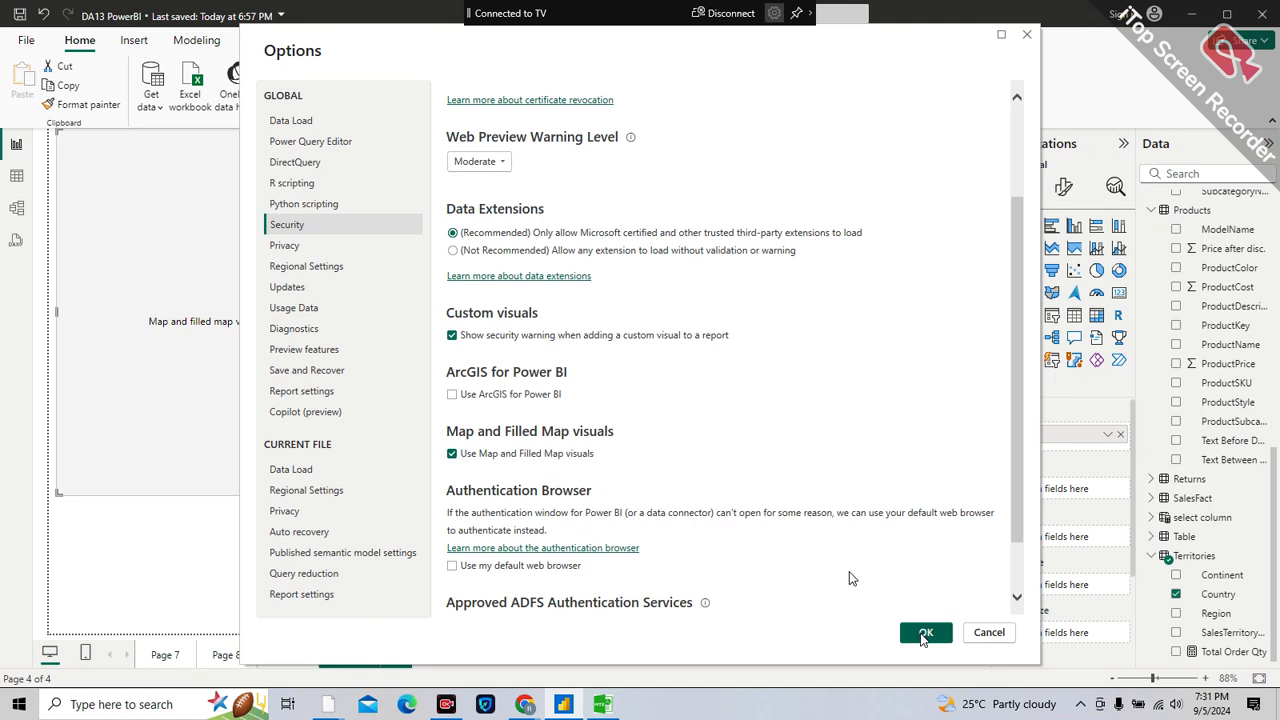
click(924, 634)
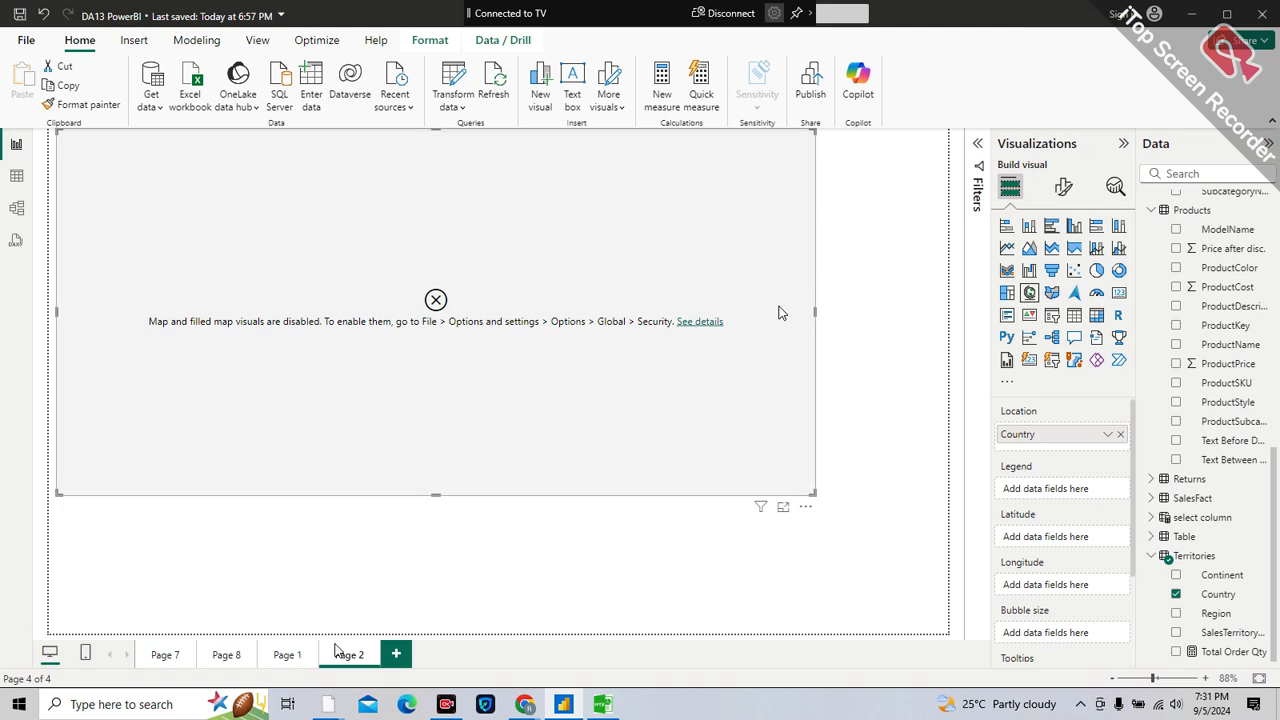
- Replace the disabled map on Page 2 with a new map located by Country, enlarged to cover most of the page
key(Delete)
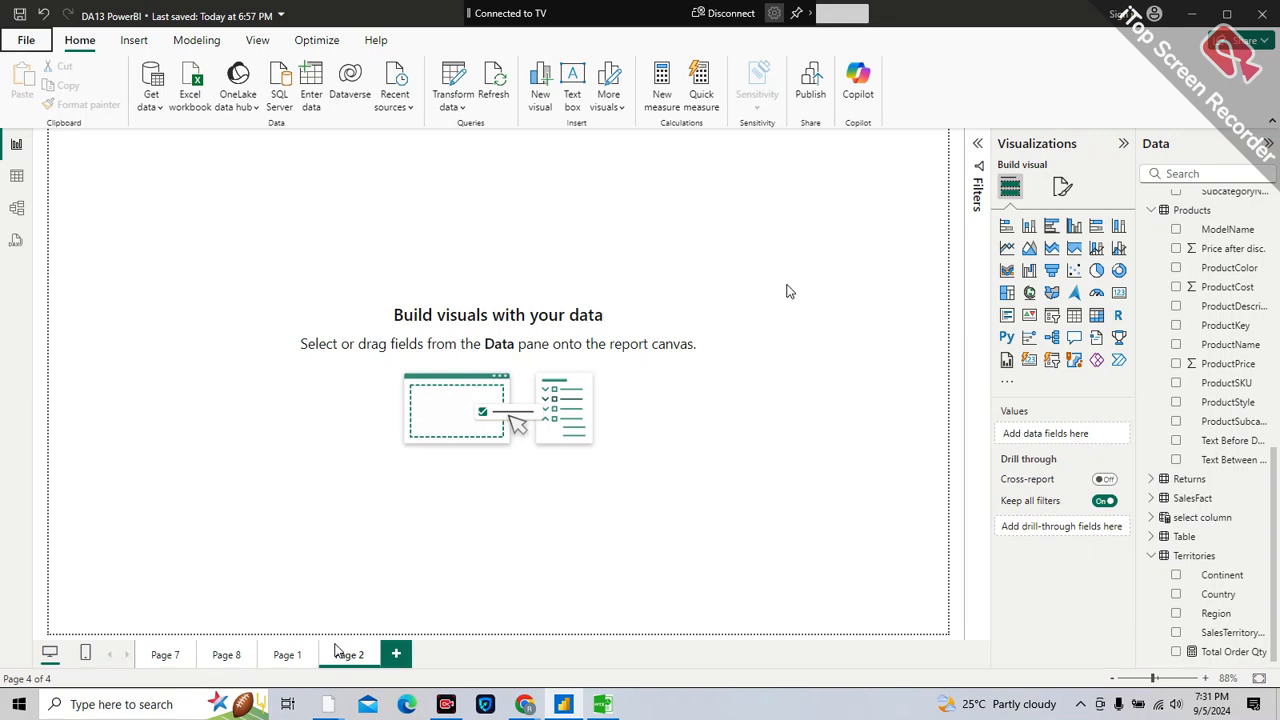
click(1030, 292)
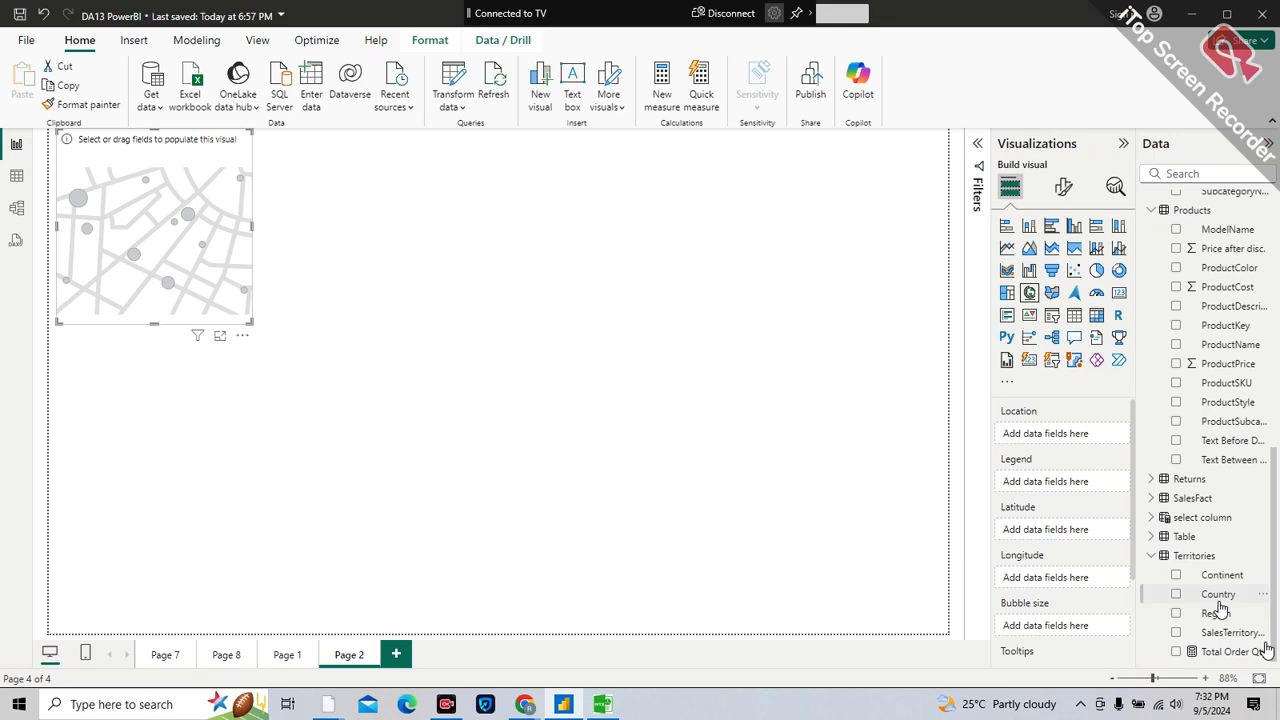
drag(1218, 608, 1062, 445)
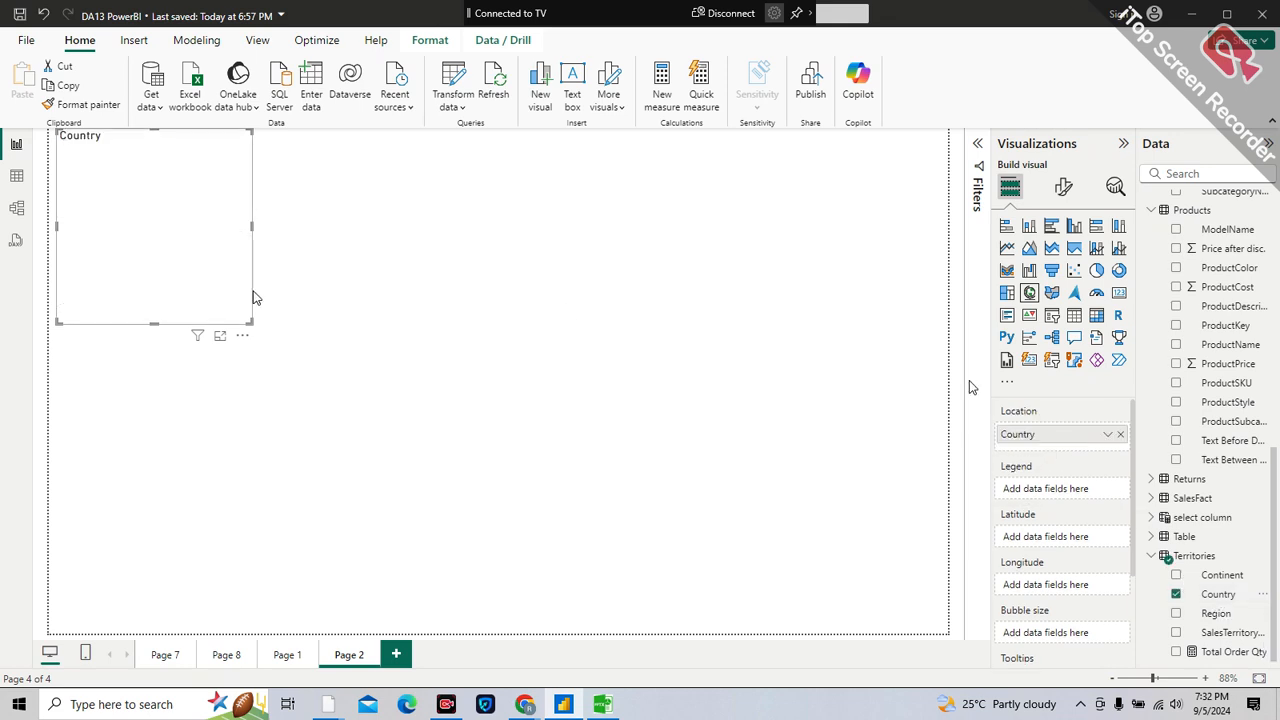
drag(250, 320, 855, 552)
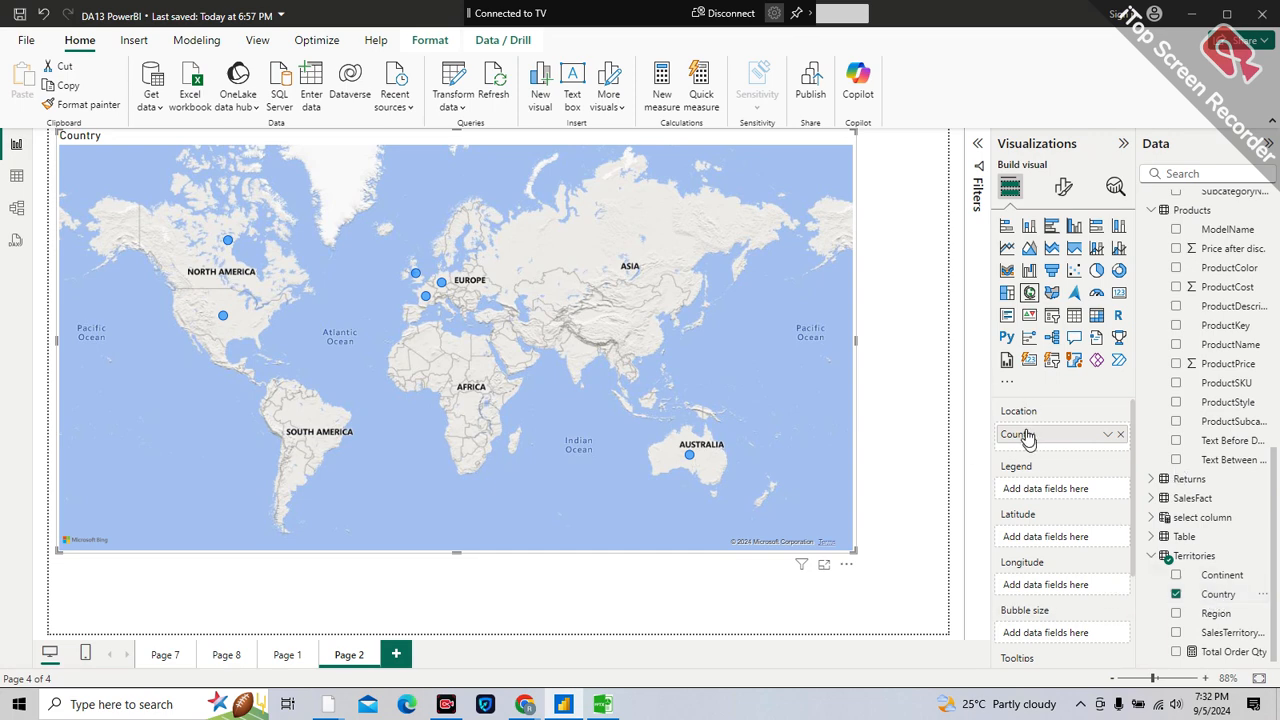
- Set the data category of the Country column in the Territories table to Country
click(1217, 596)
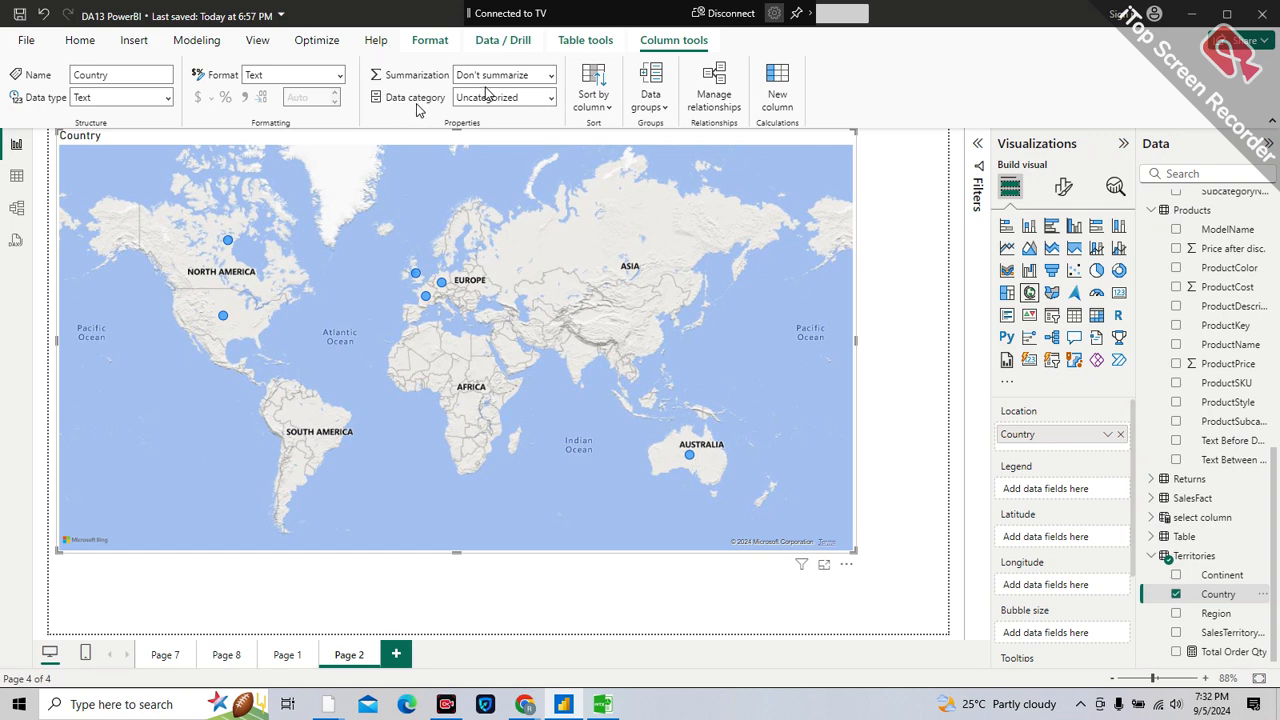
click(549, 97)
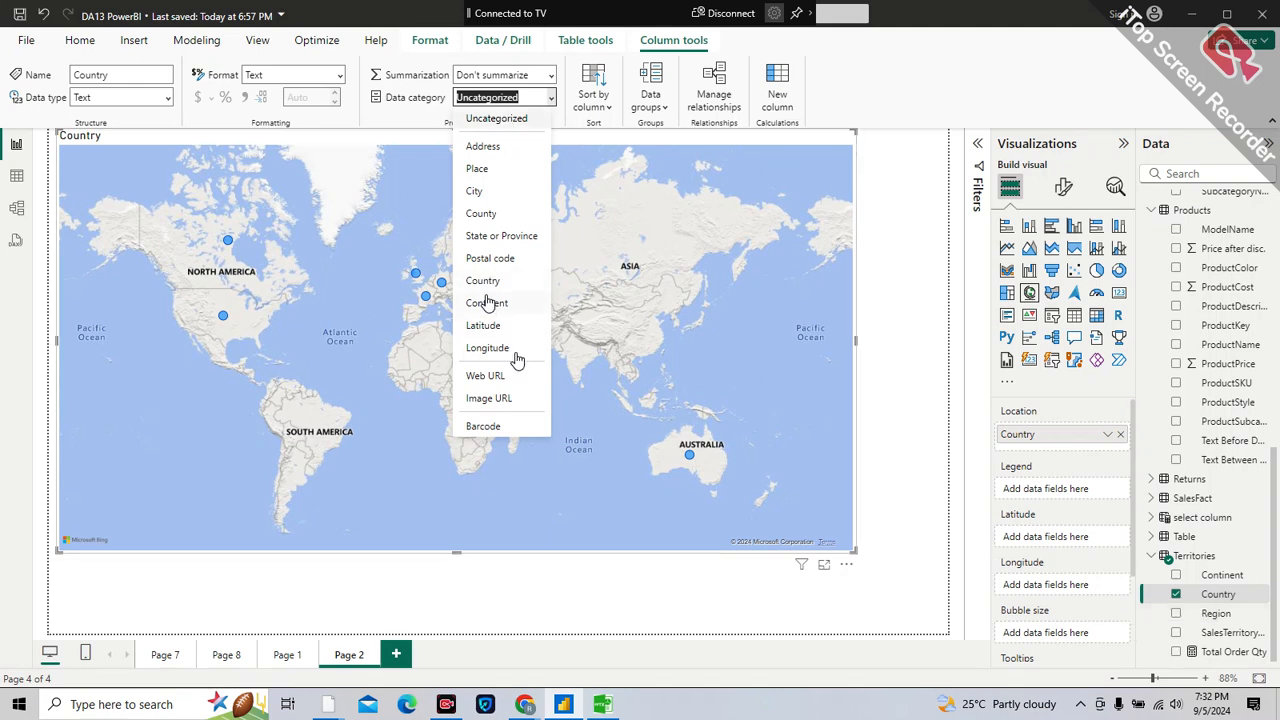
click(484, 283)
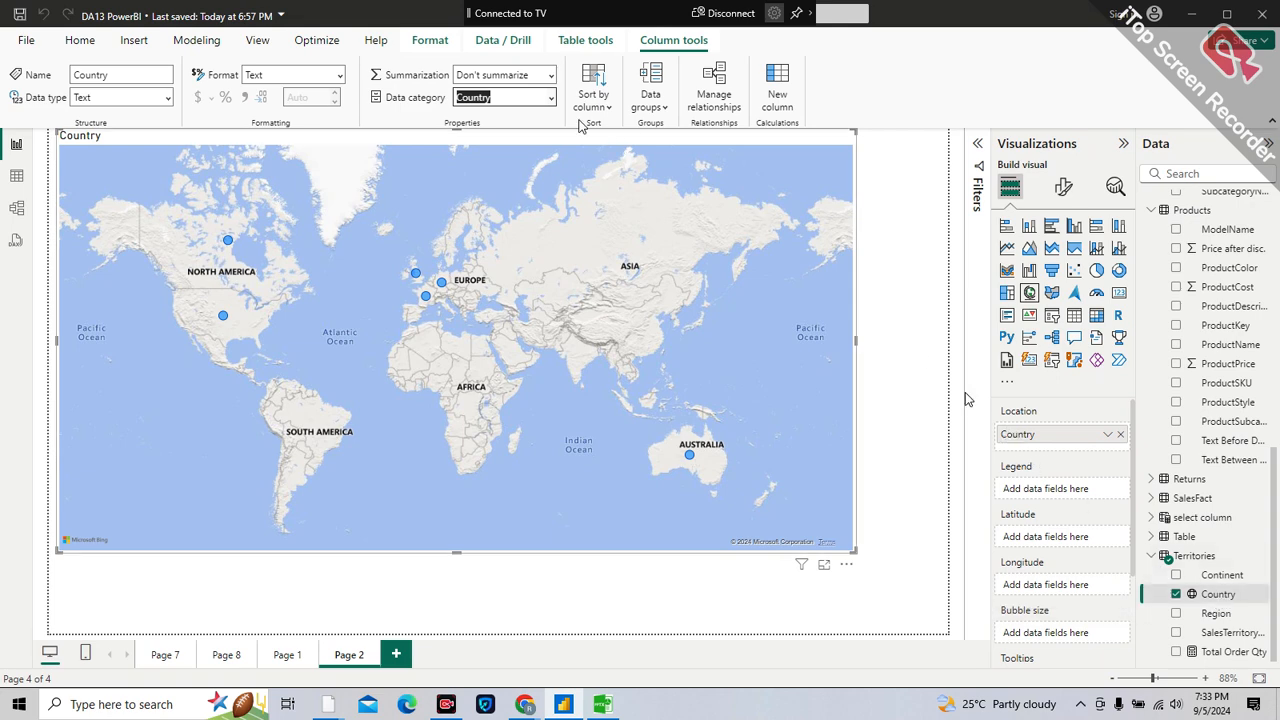
- Review the data category options available for the Country column
click(550, 98)
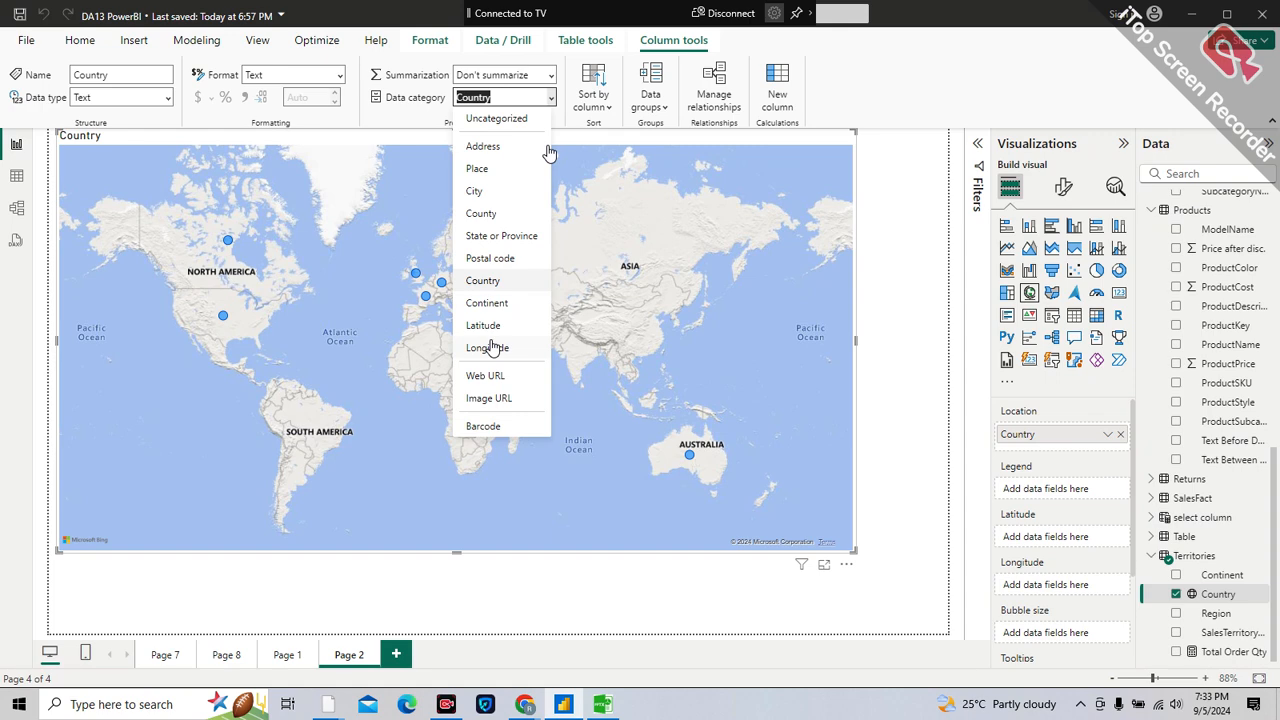
click(890, 330)
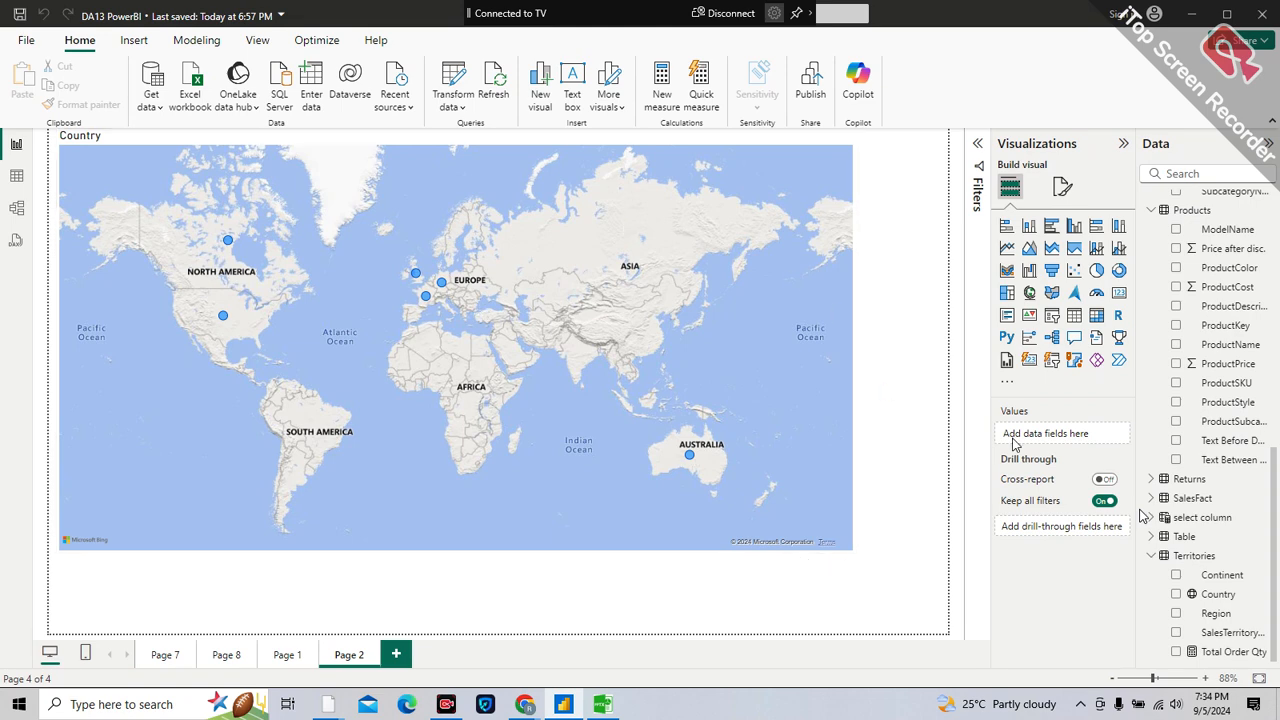
- Size the map's bubbles by the Total sales using sumx measure and inspect the country bubbles
click(855, 296)
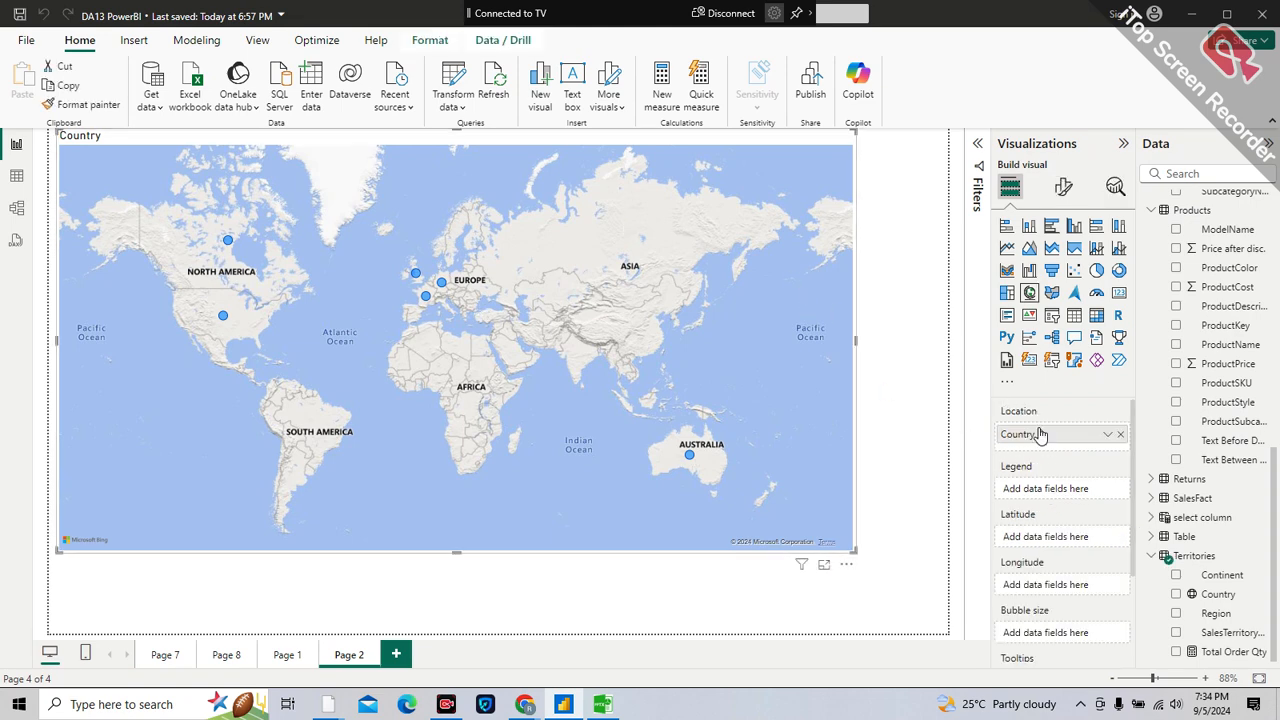
scroll(1228, 375, up, 4)
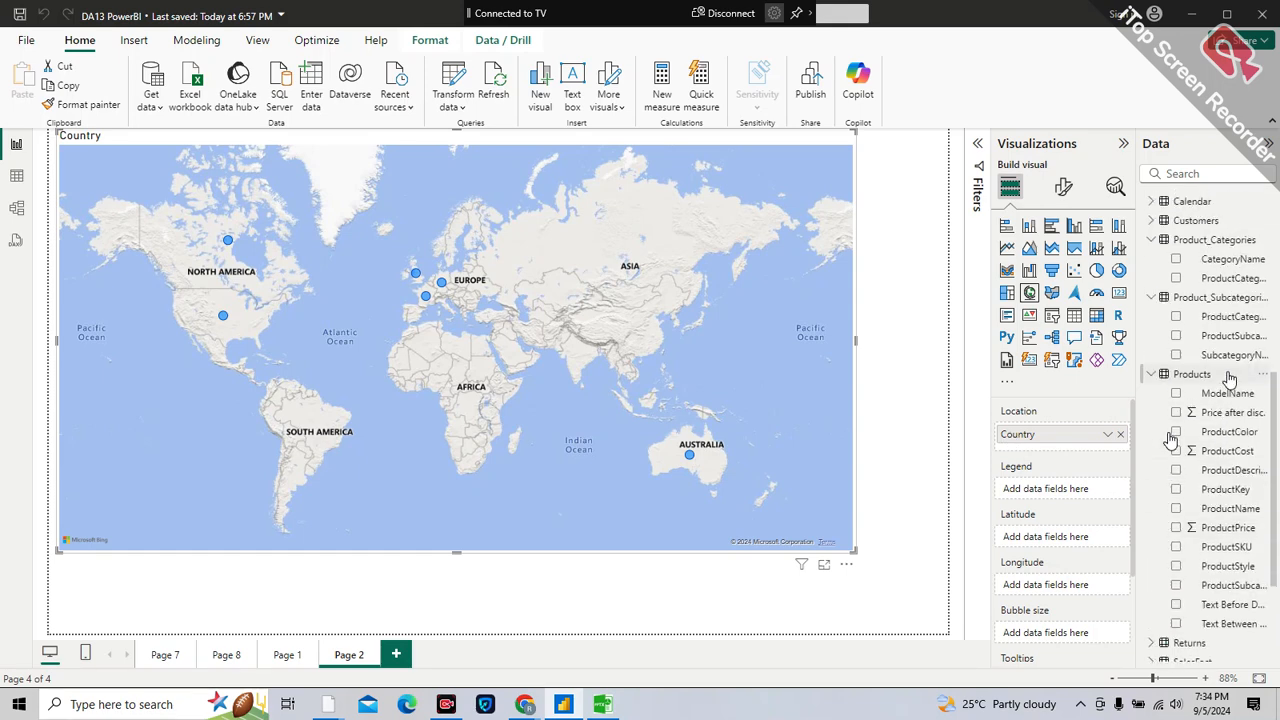
scroll(1228, 378, up, 1)
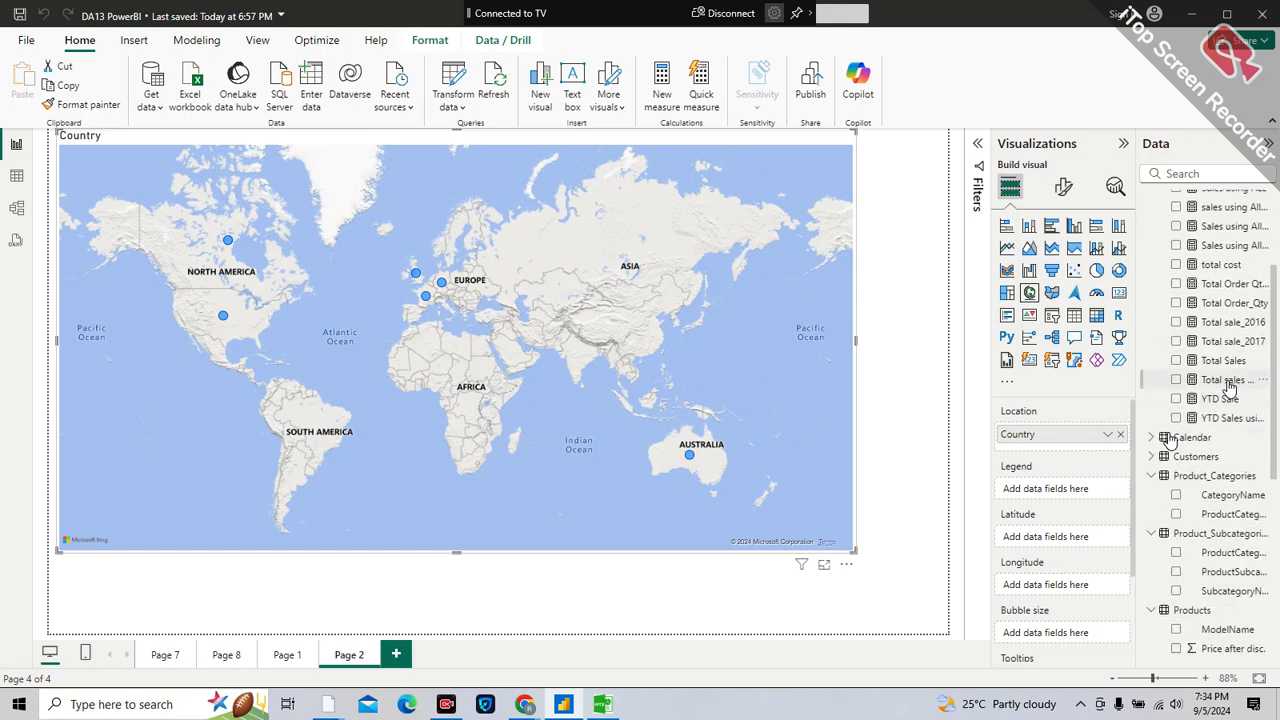
drag(1228, 380, 1080, 630)
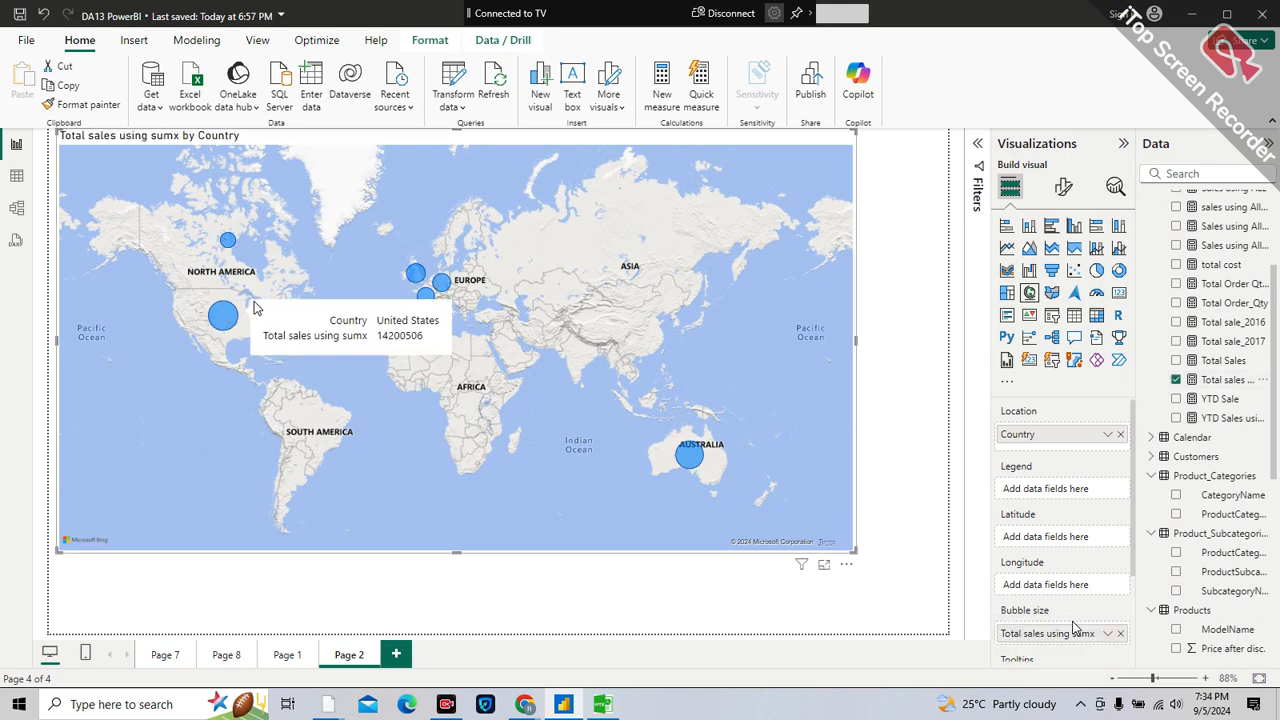
mouse_move(237, 320)
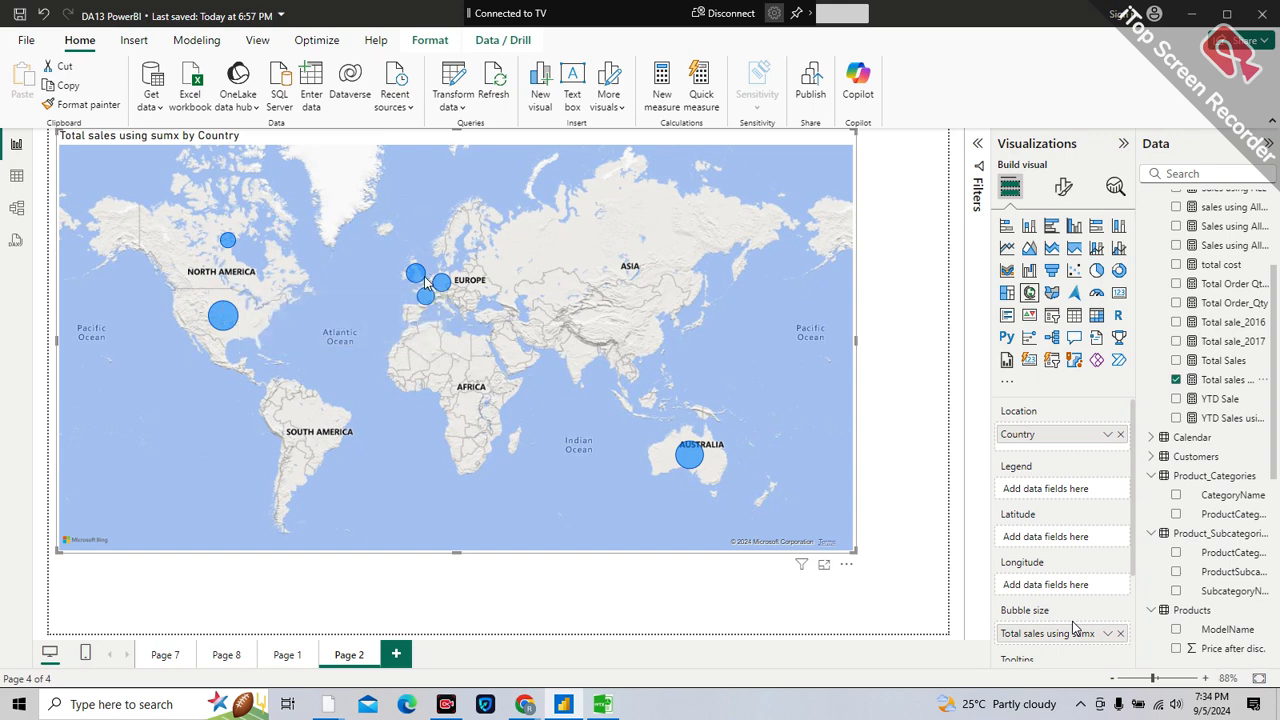
mouse_move(416, 285)
click(474, 175)
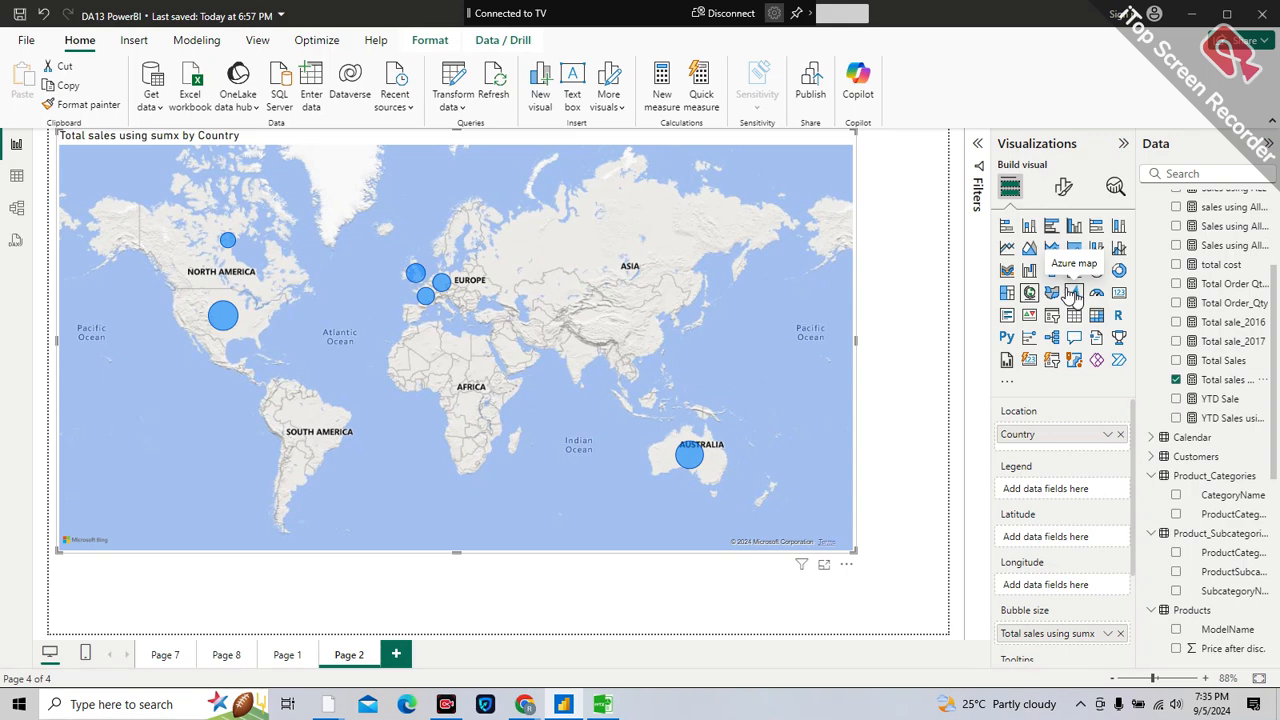
- Try the Azure map visual type on the map and switch back to the standard map
click(1073, 292)
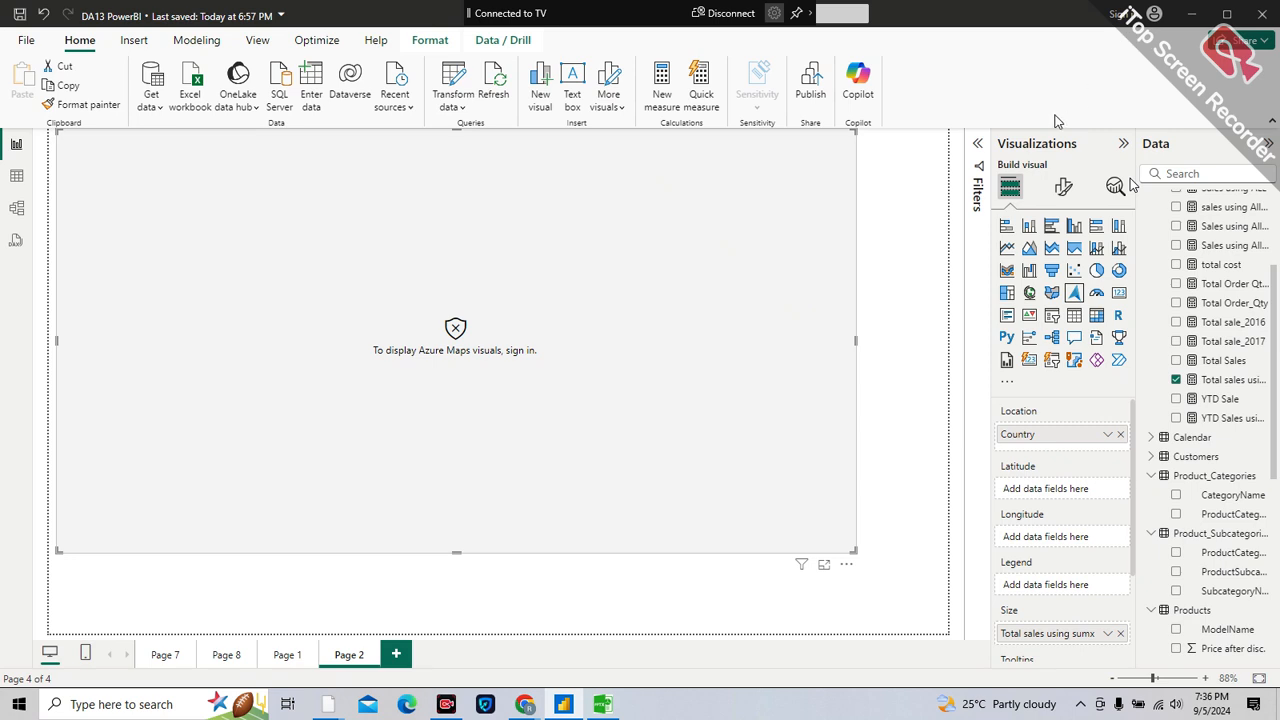
click(1029, 292)
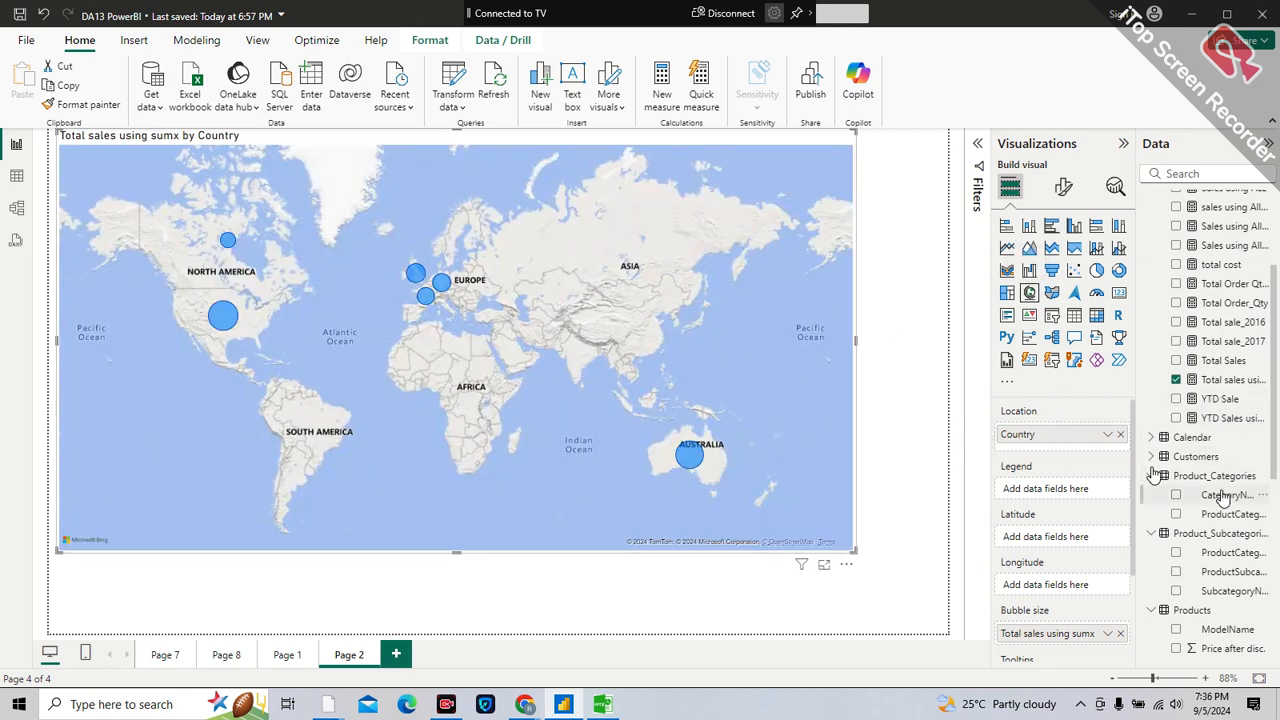
- Split the map bubbles by CategoryName as the legend and examine the North American bubbles up close
drag(1222, 495, 1057, 489)
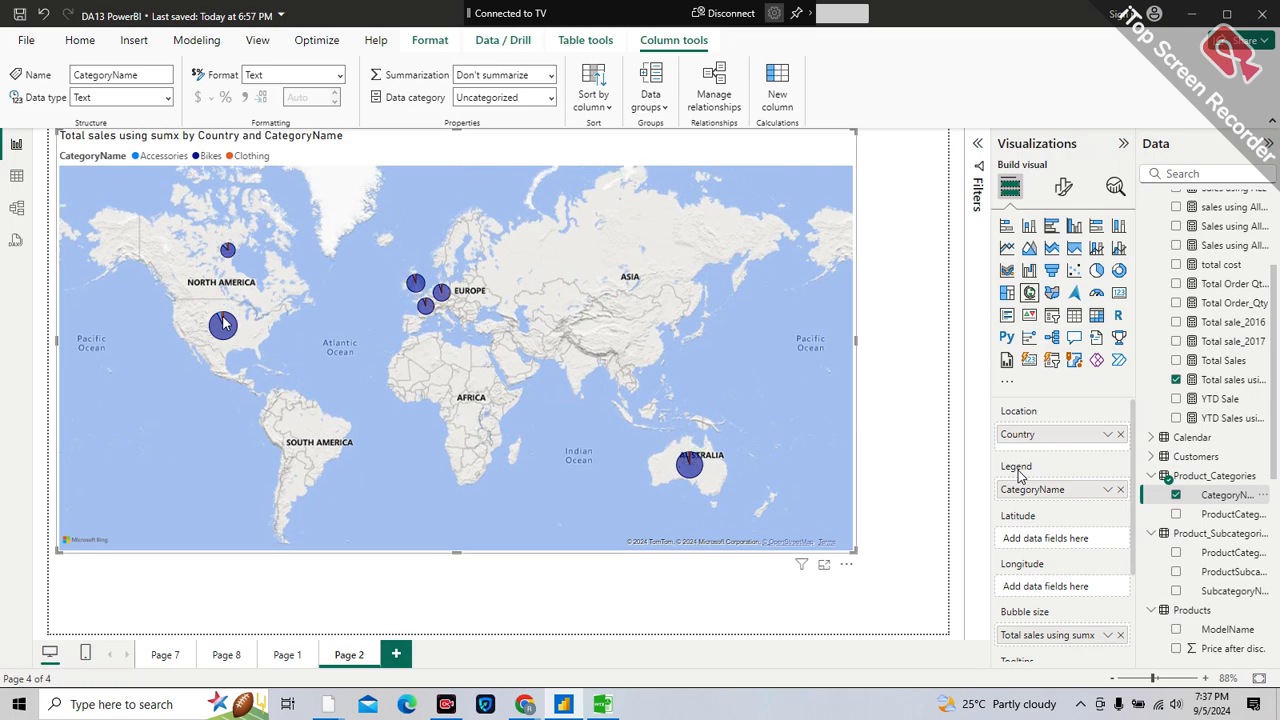
scroll(222, 322, up, 5)
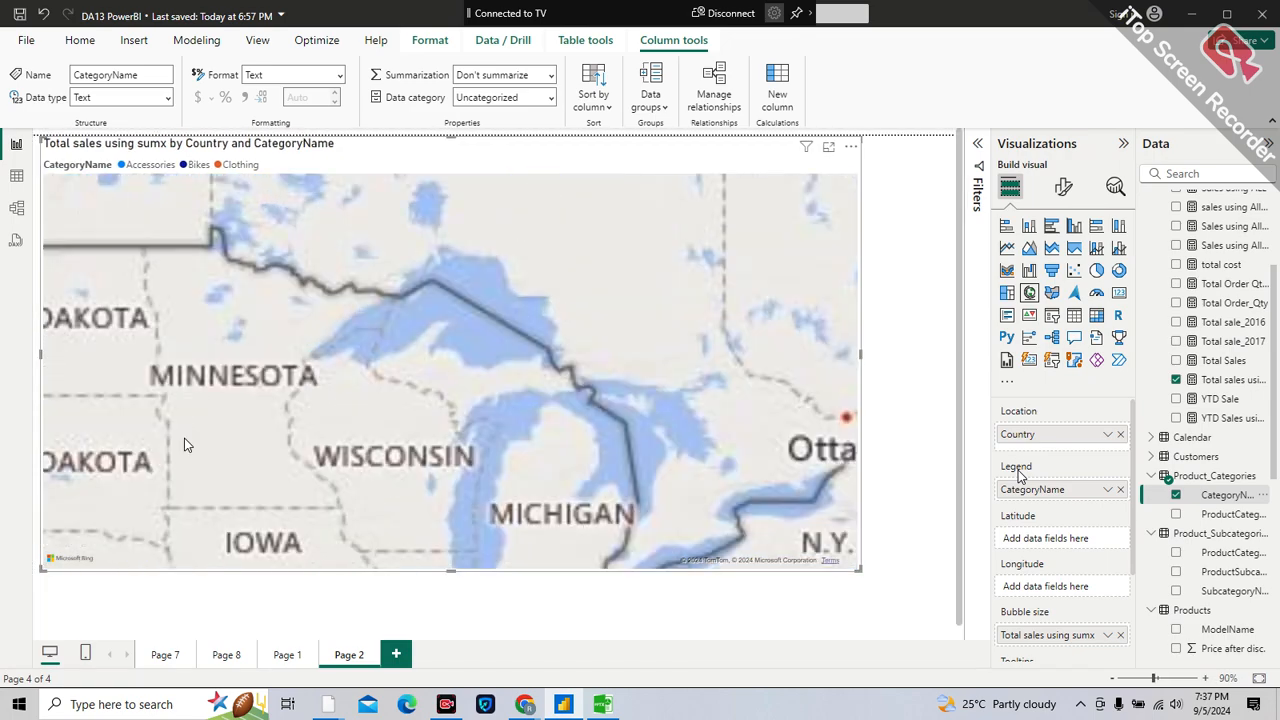
scroll(184, 449, down, 3)
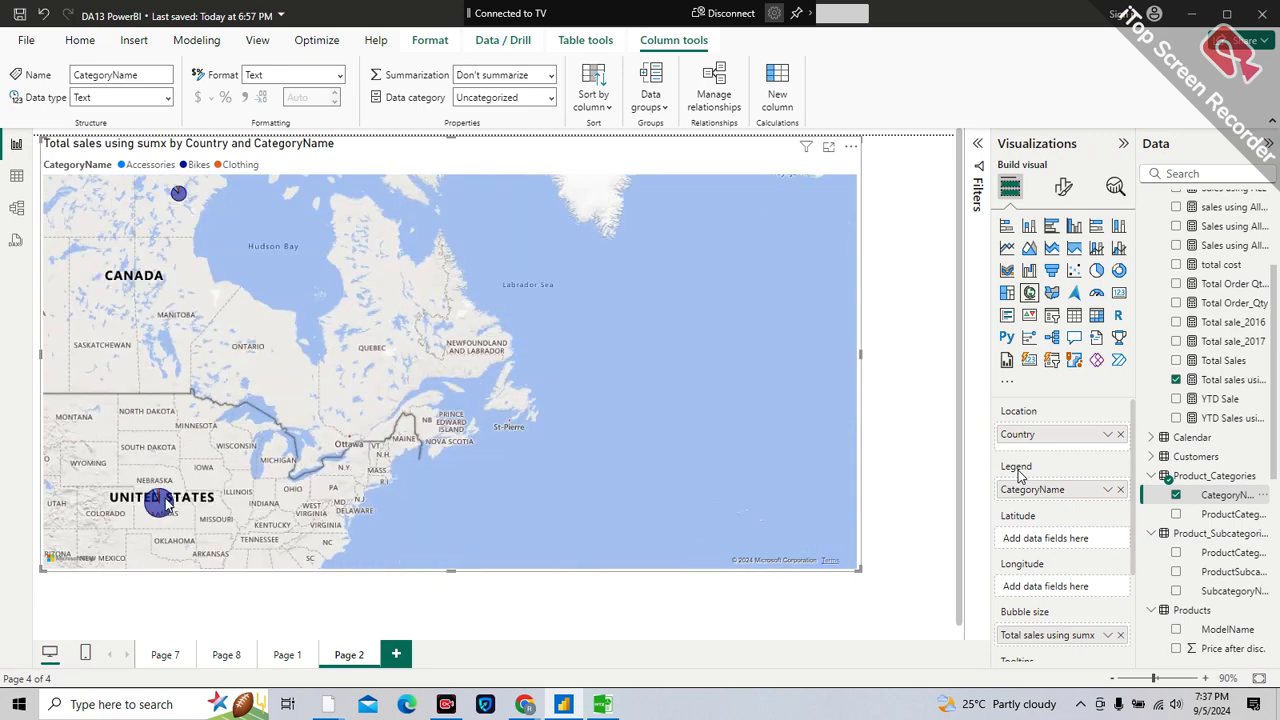
mouse_move(168, 505)
scroll(172, 370, down, 2)
scroll(173, 370, down, 1)
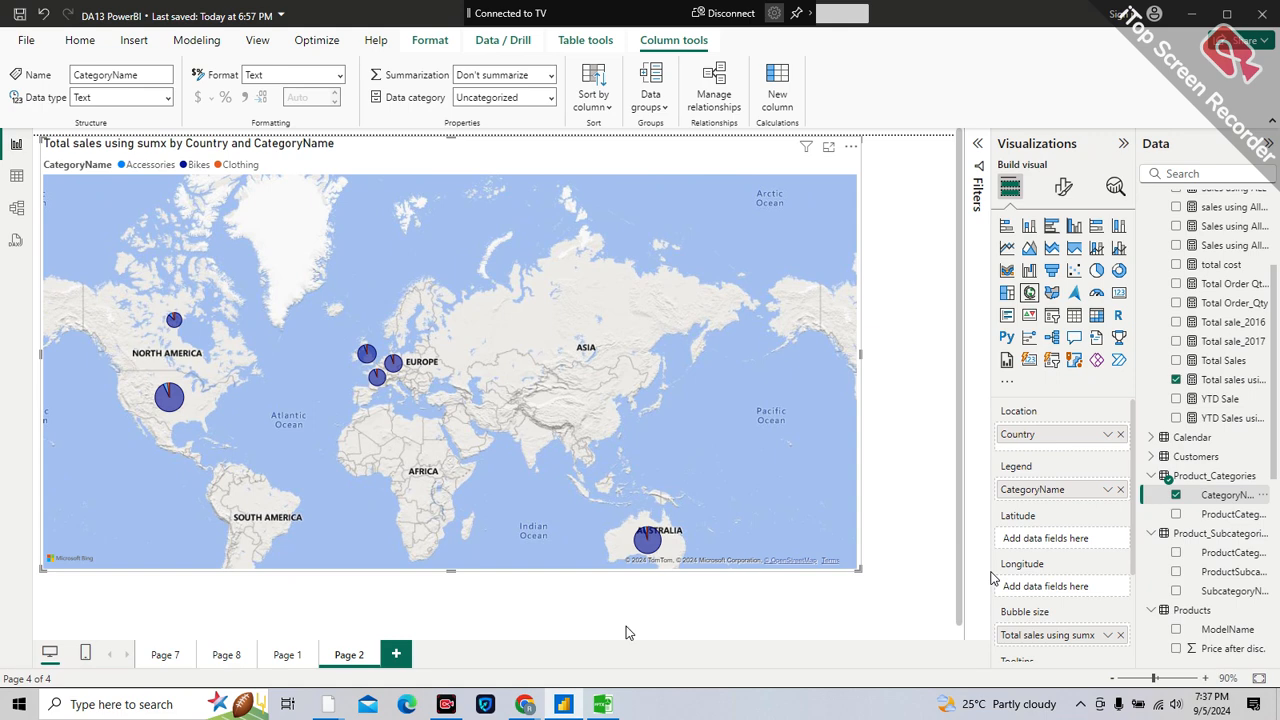
- Increase the map's bubble size to 93 in the visual formatting
click(1064, 188)
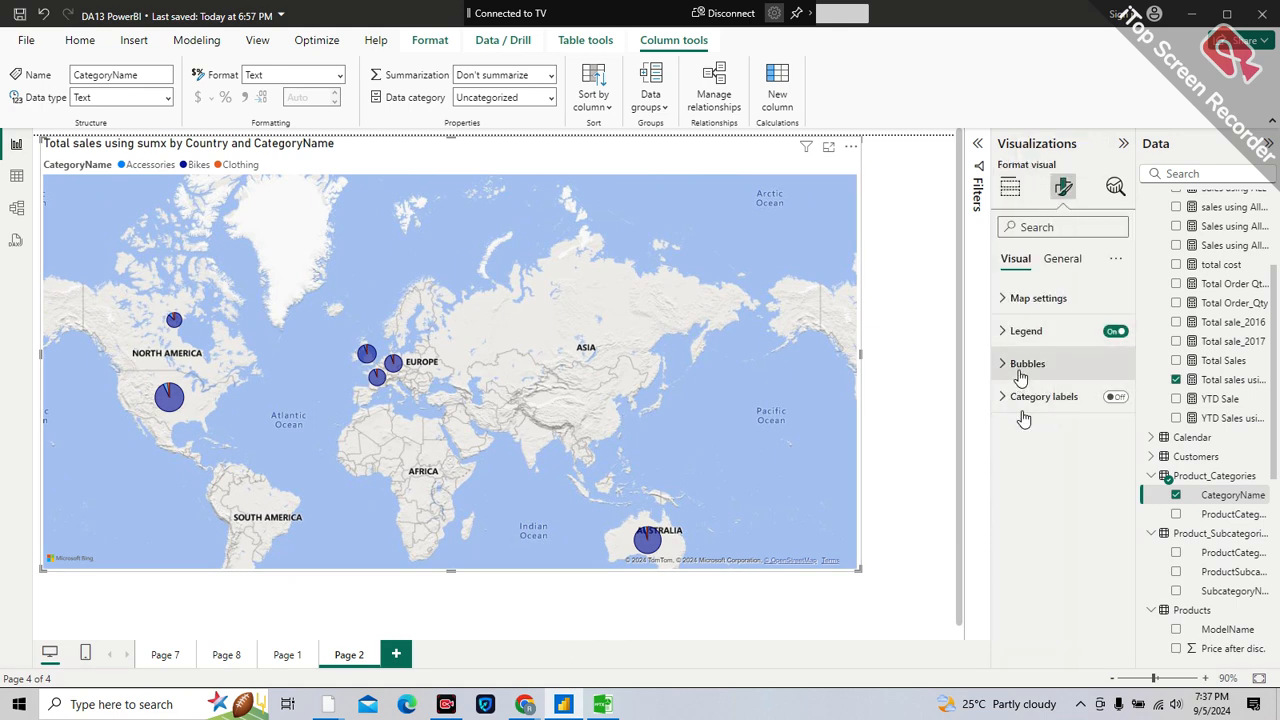
click(1020, 368)
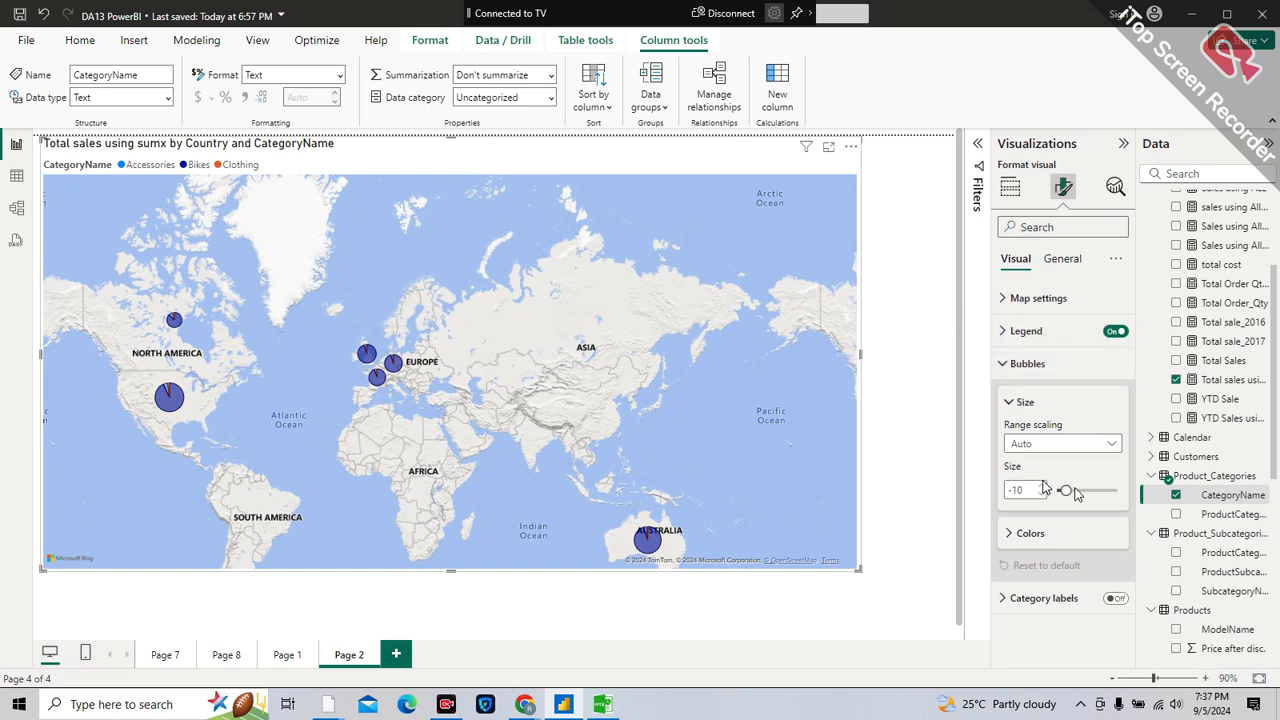
drag(1066, 491, 1113, 489)
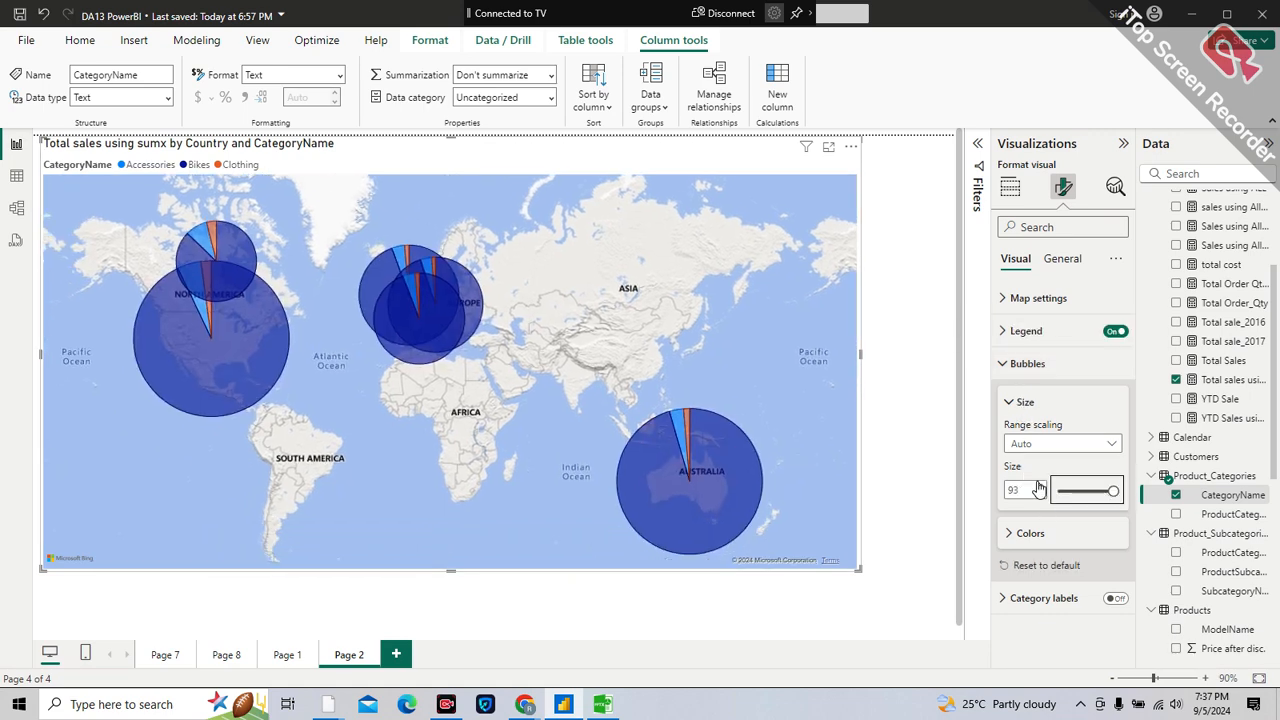
- Change the bubble color of the Accessories category to black
click(1031, 535)
scroll(1038, 548, down, 1)
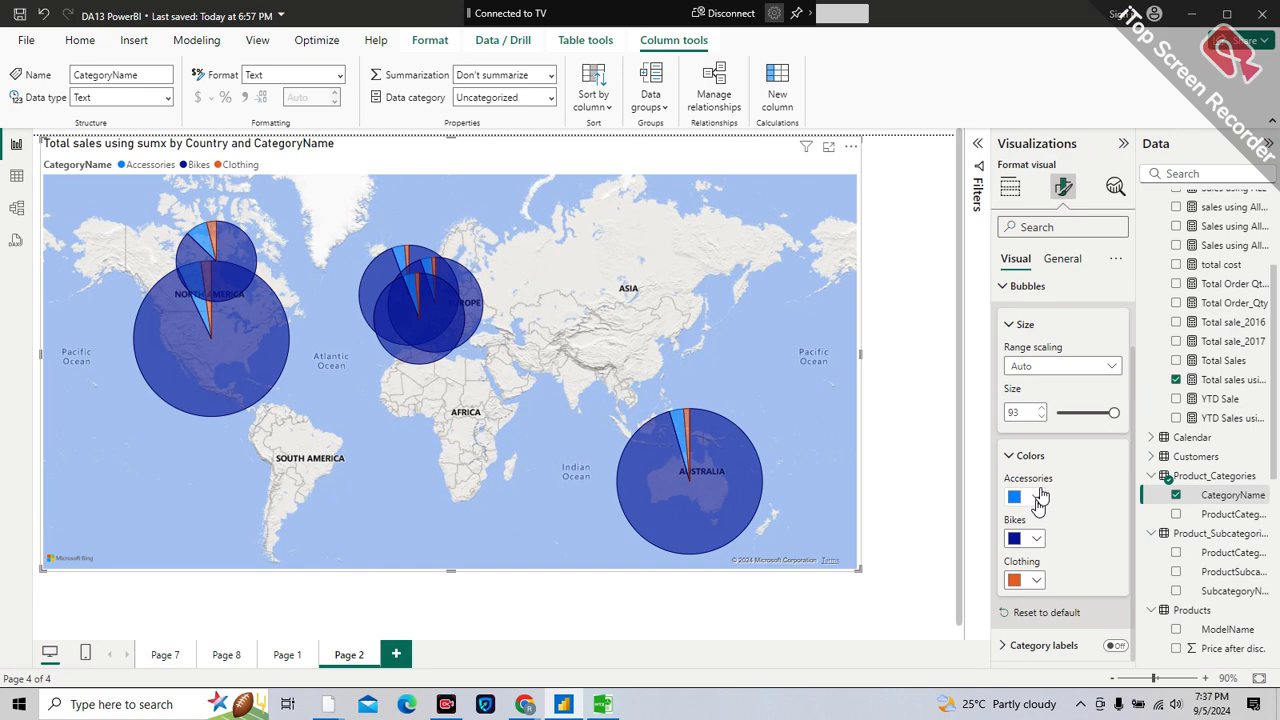
click(1038, 497)
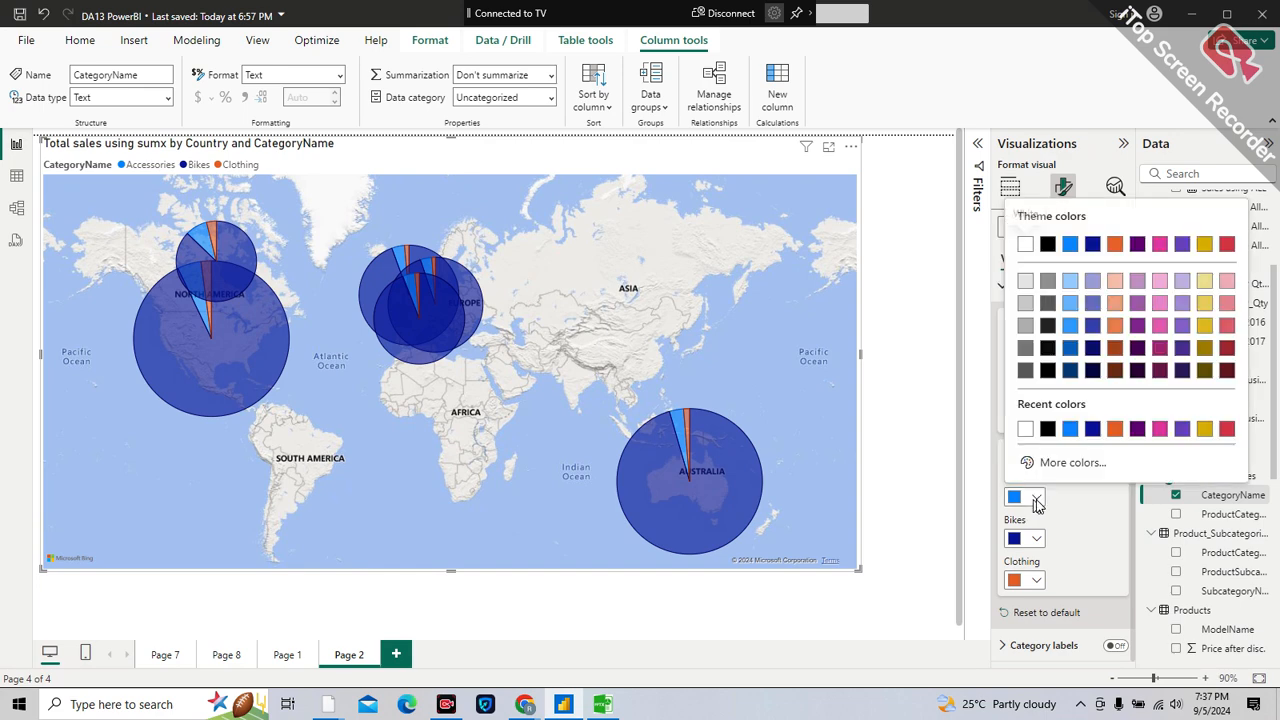
click(1047, 429)
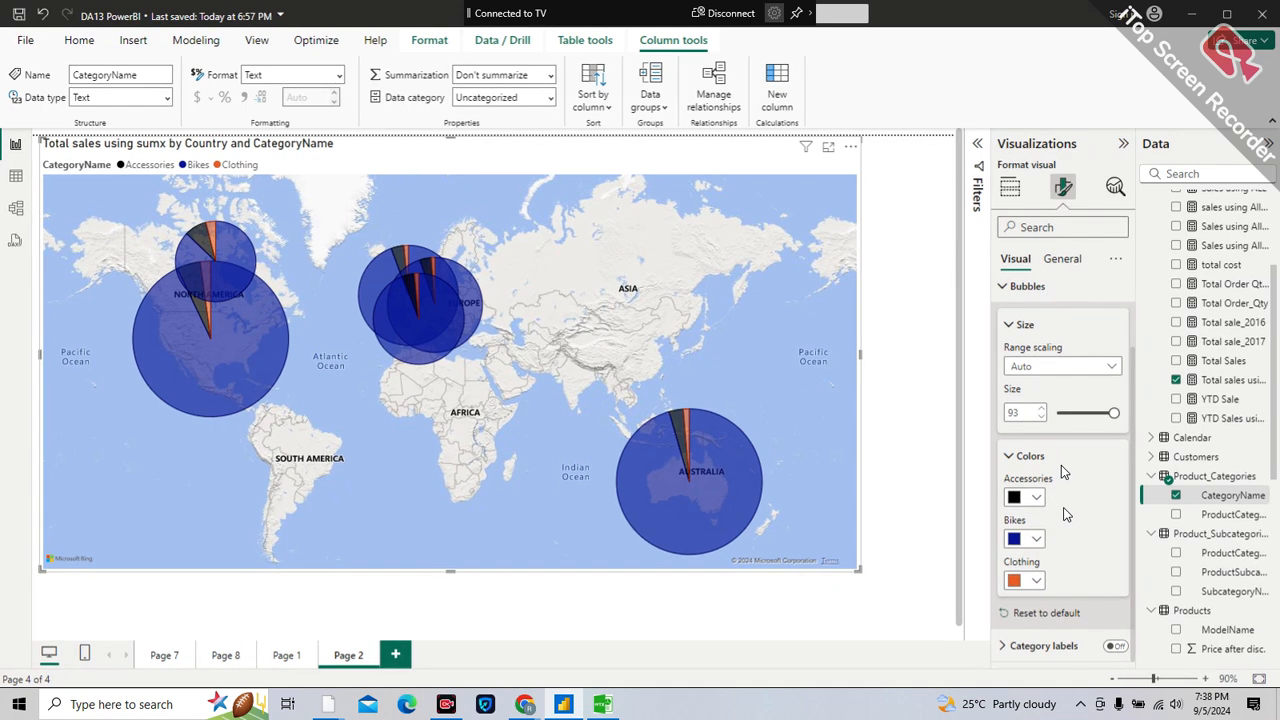
scroll(1064, 528, up, 1)
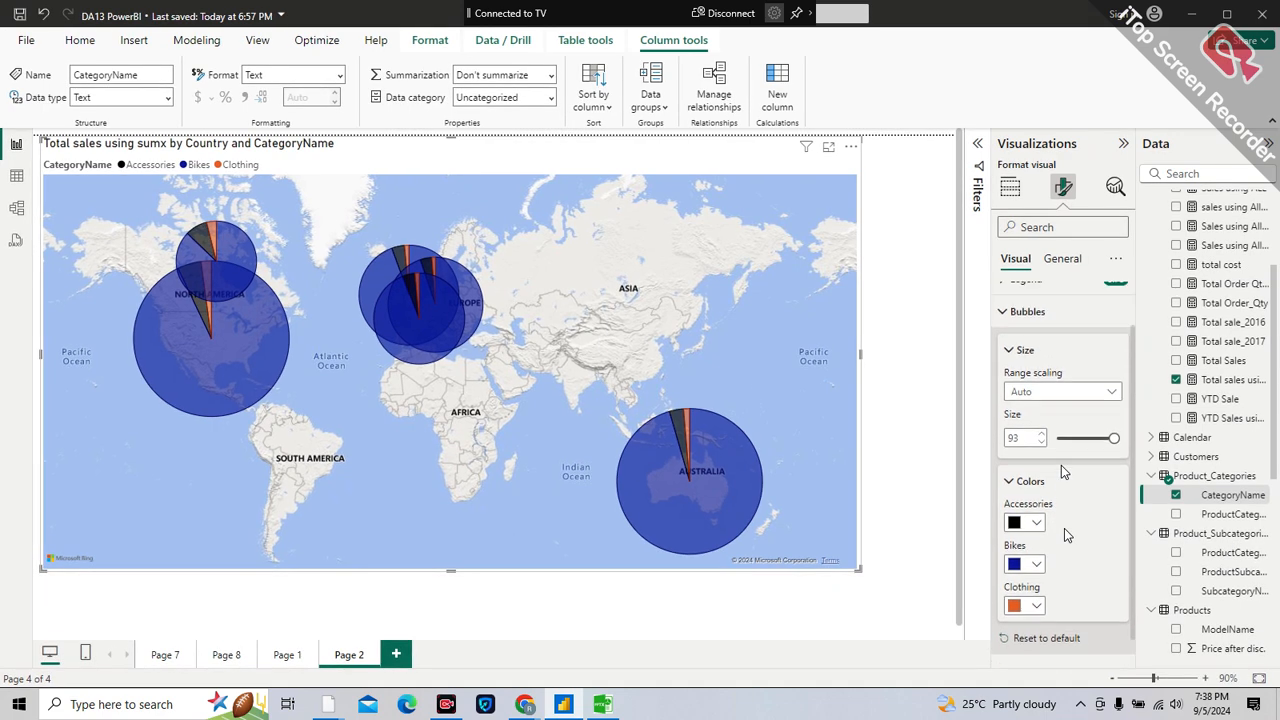
click(1010, 354)
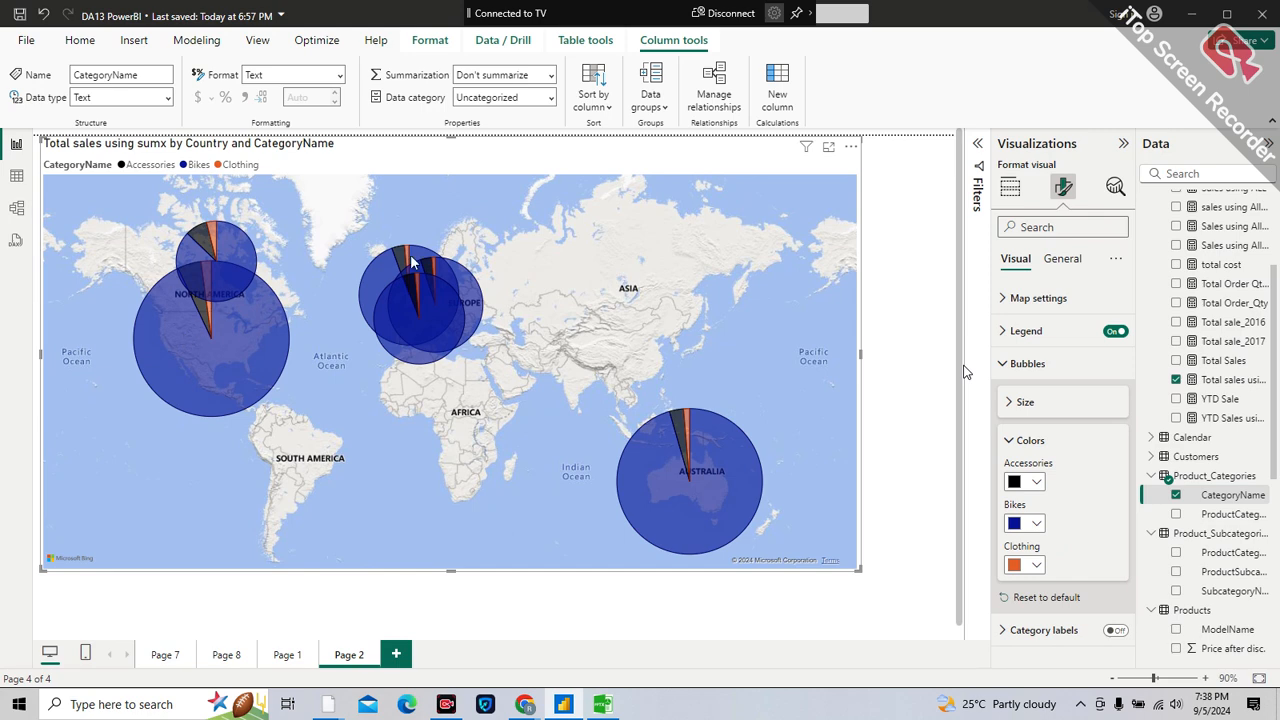
- Convert the bubble map on Page 2 to a Filled map
mouse_move(410, 262)
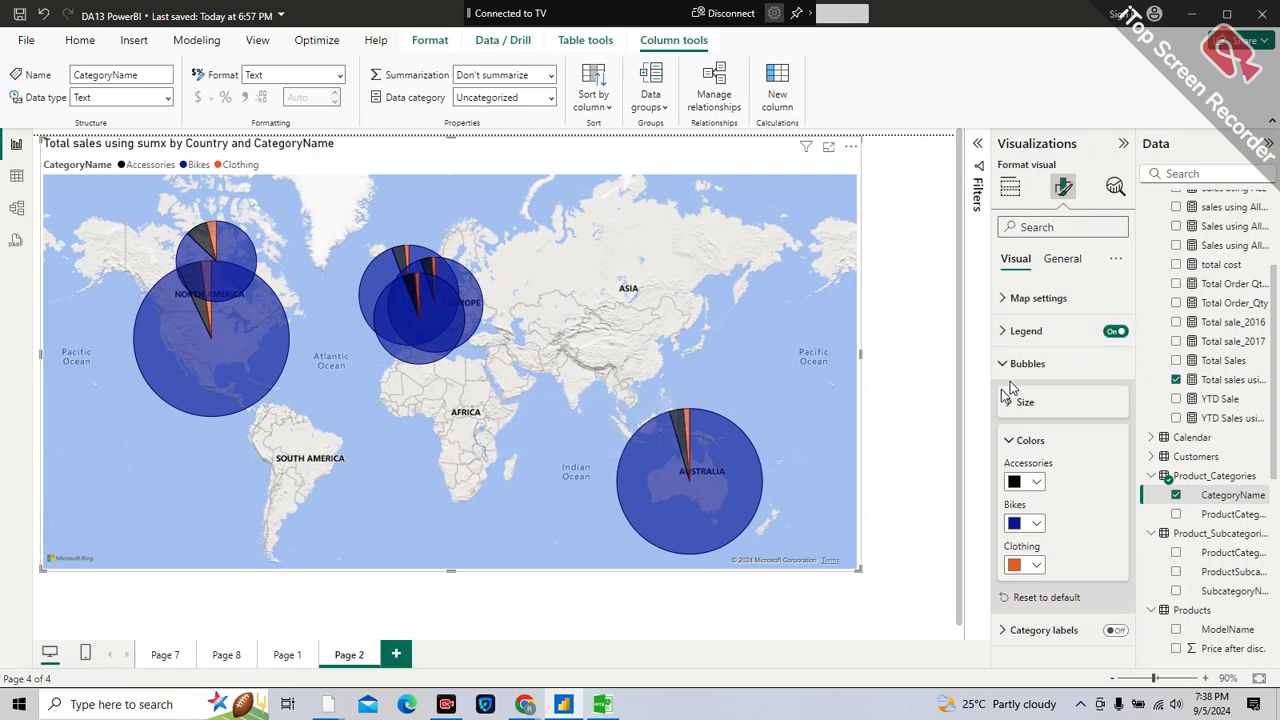
click(1010, 186)
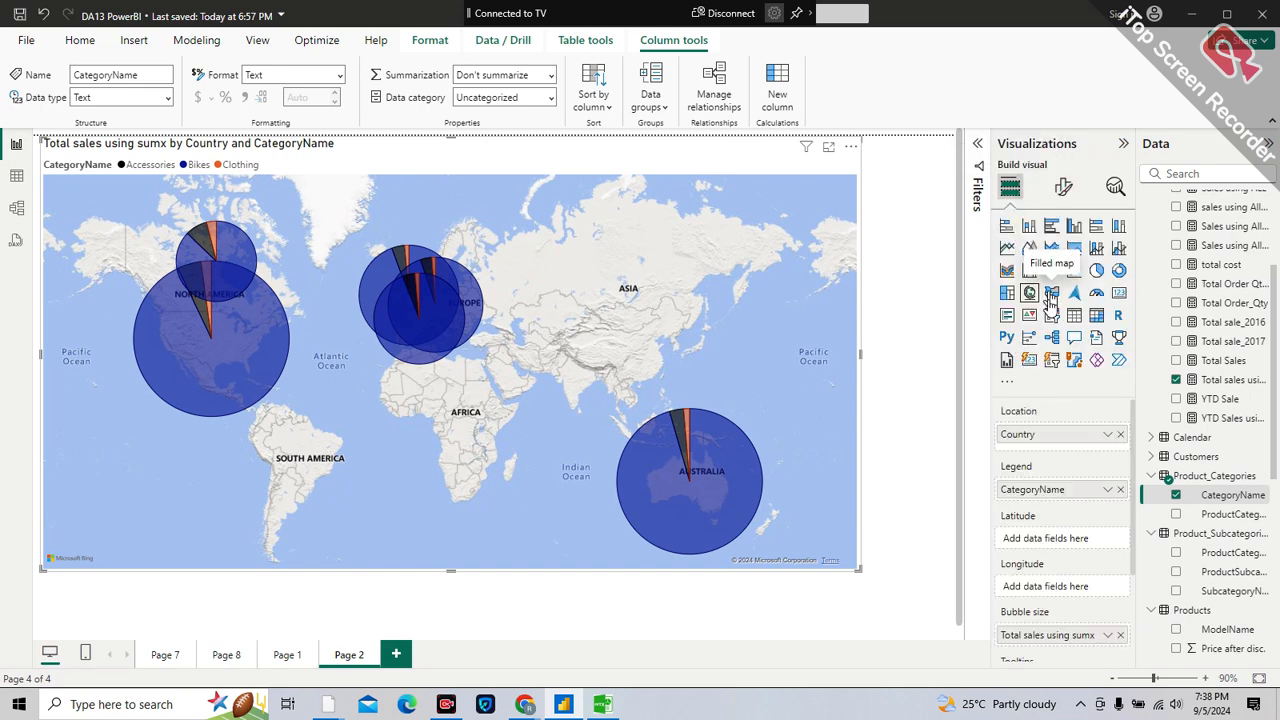
click(1051, 296)
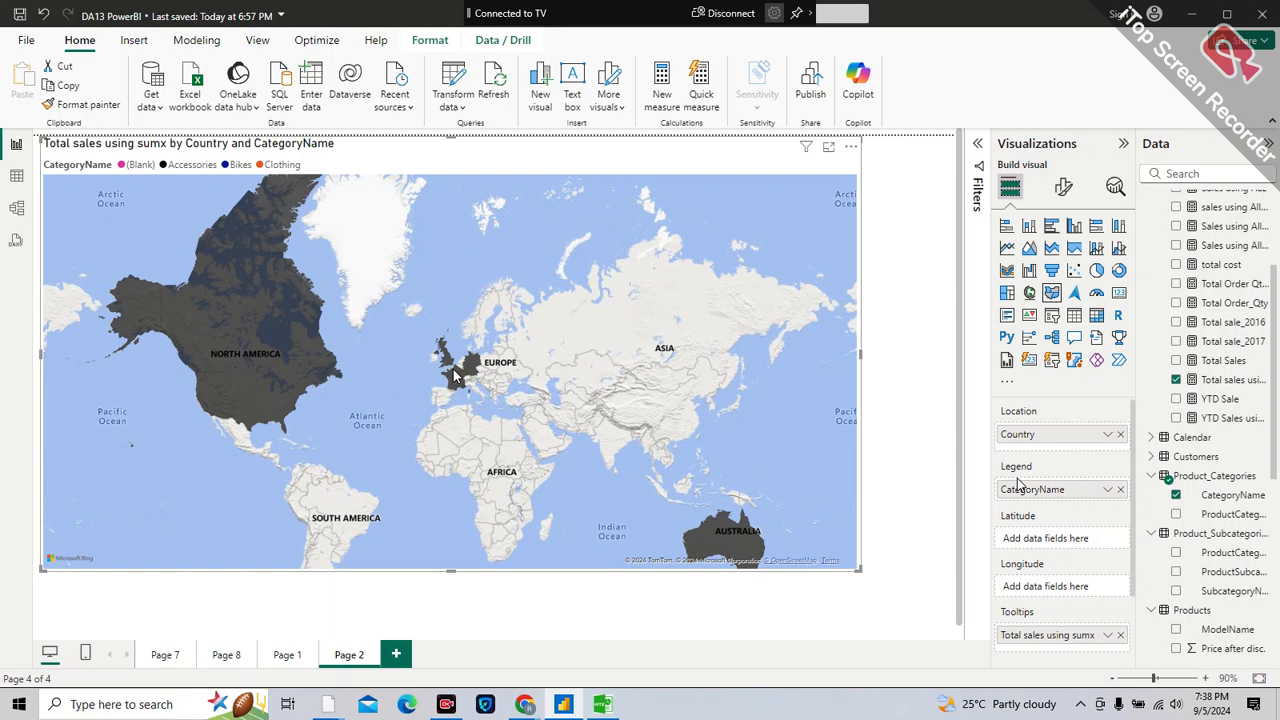
- Highlight Canada, the United States and Germany in turn on the filled map, and view the map briefly in focus mode
mouse_move(273, 345)
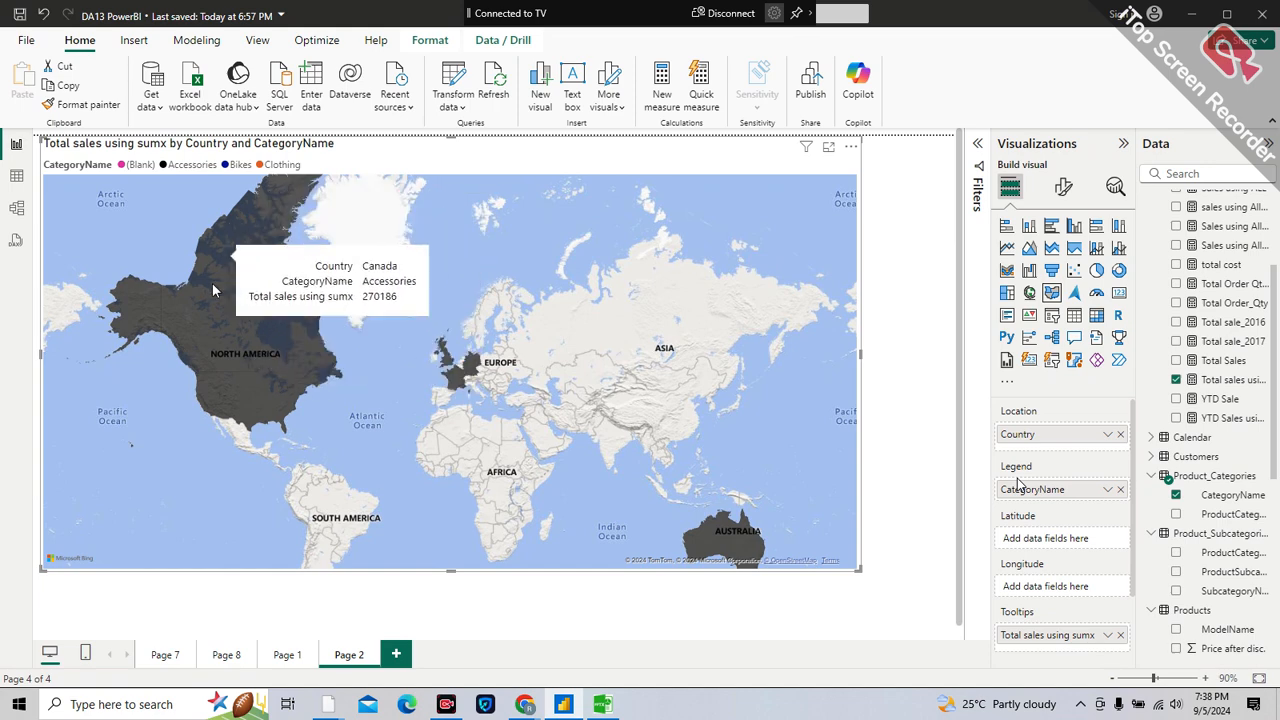
click(271, 330)
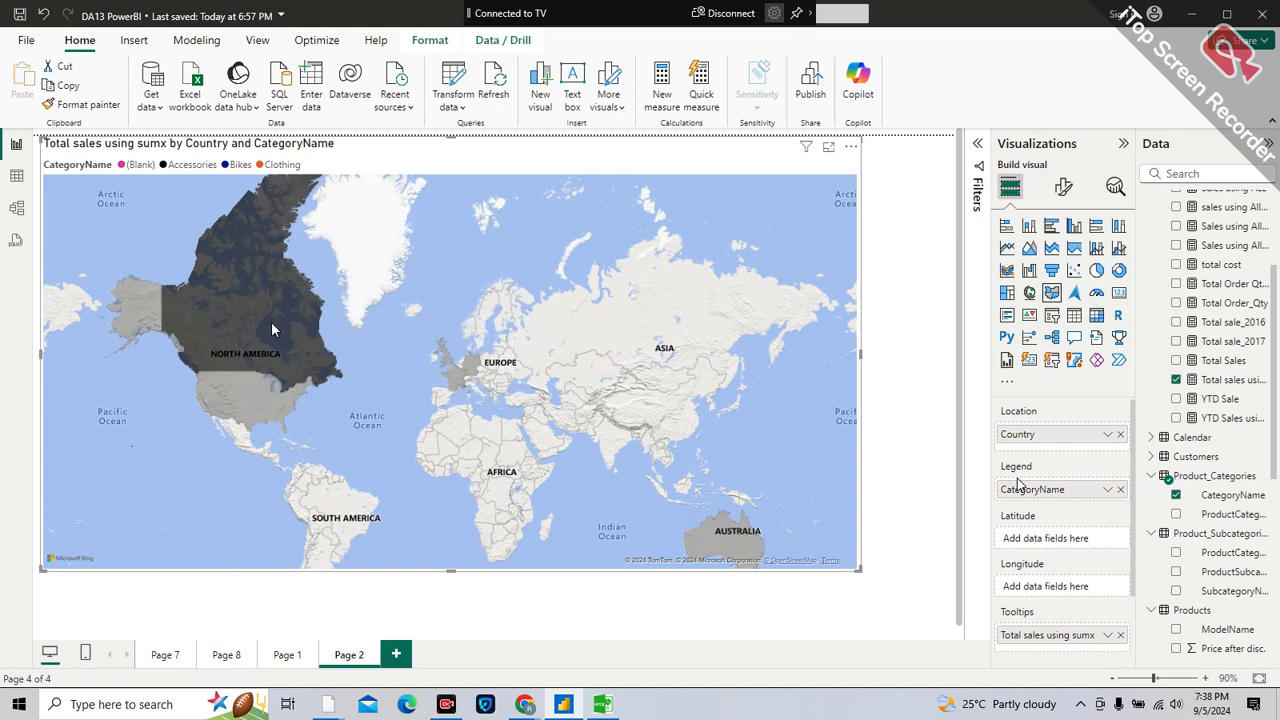
click(271, 330)
click(176, 317)
click(147, 306)
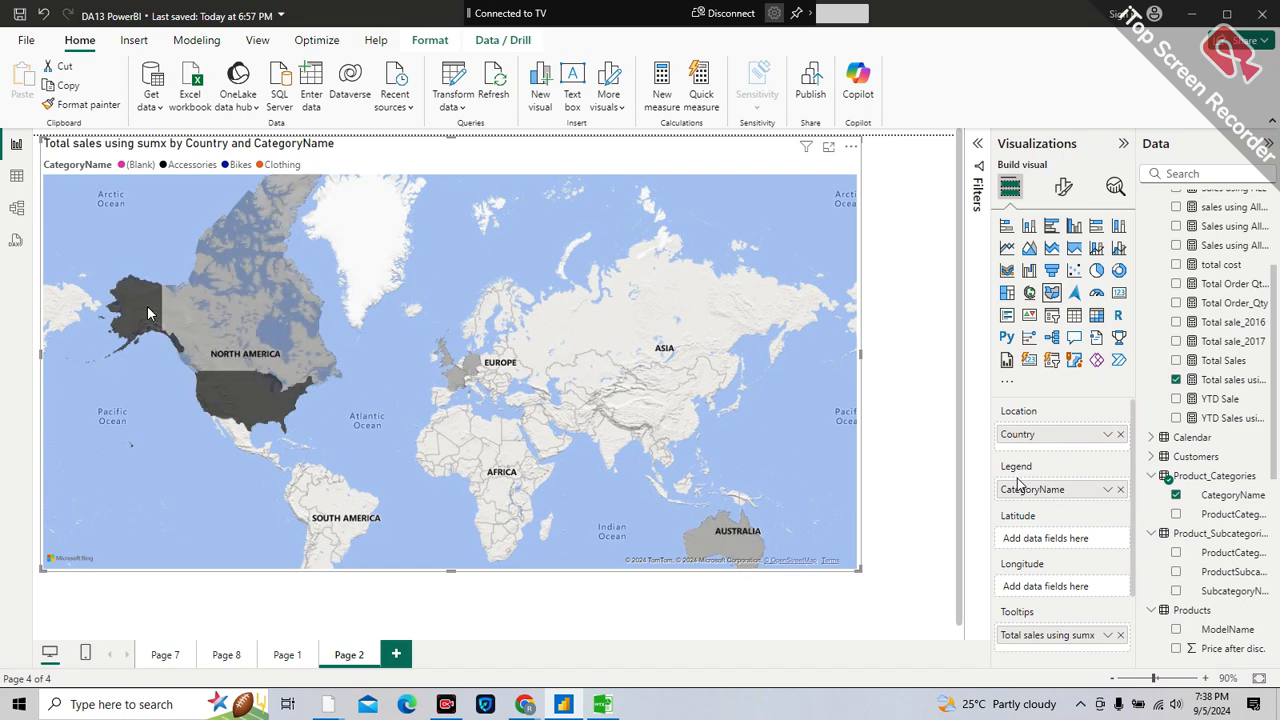
click(240, 398)
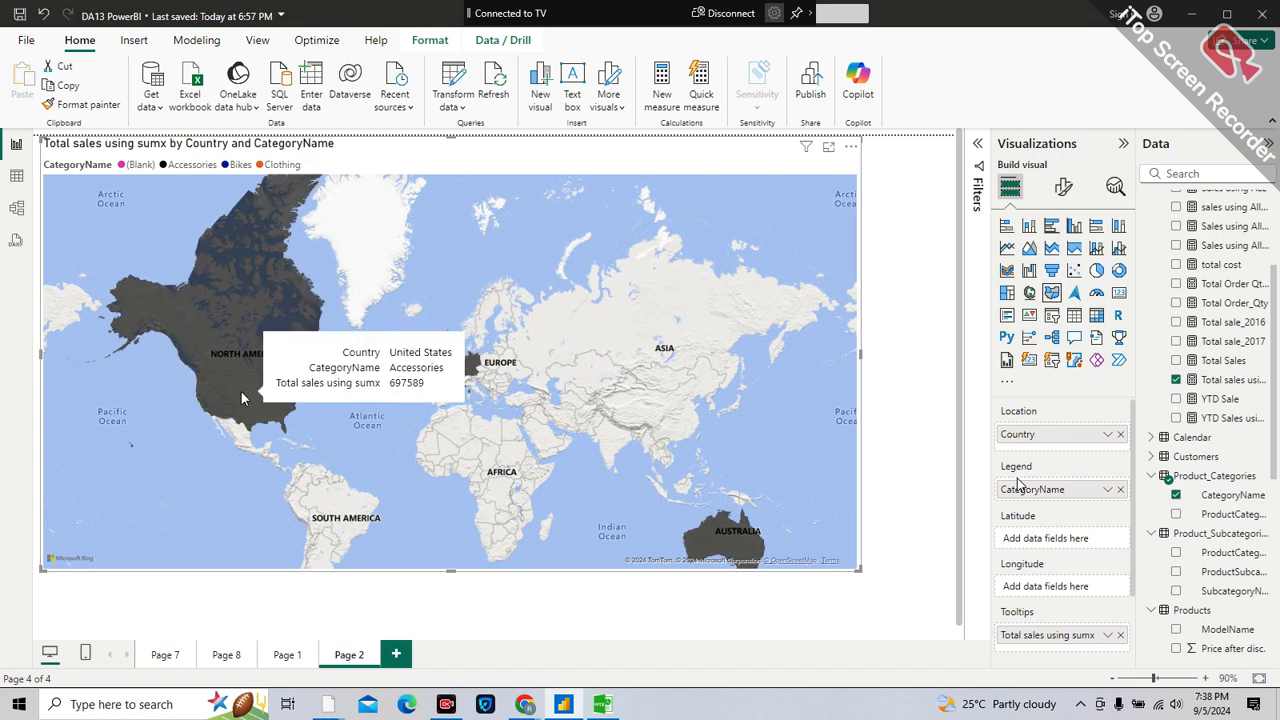
click(474, 368)
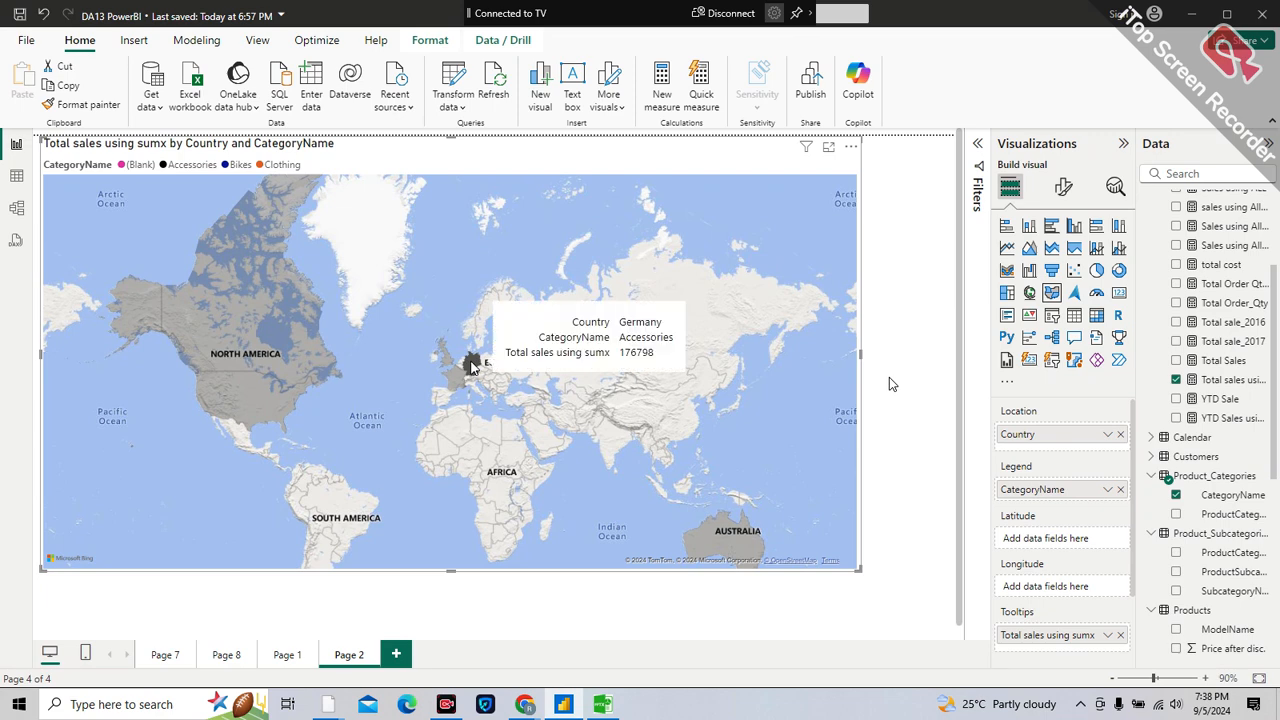
click(472, 366)
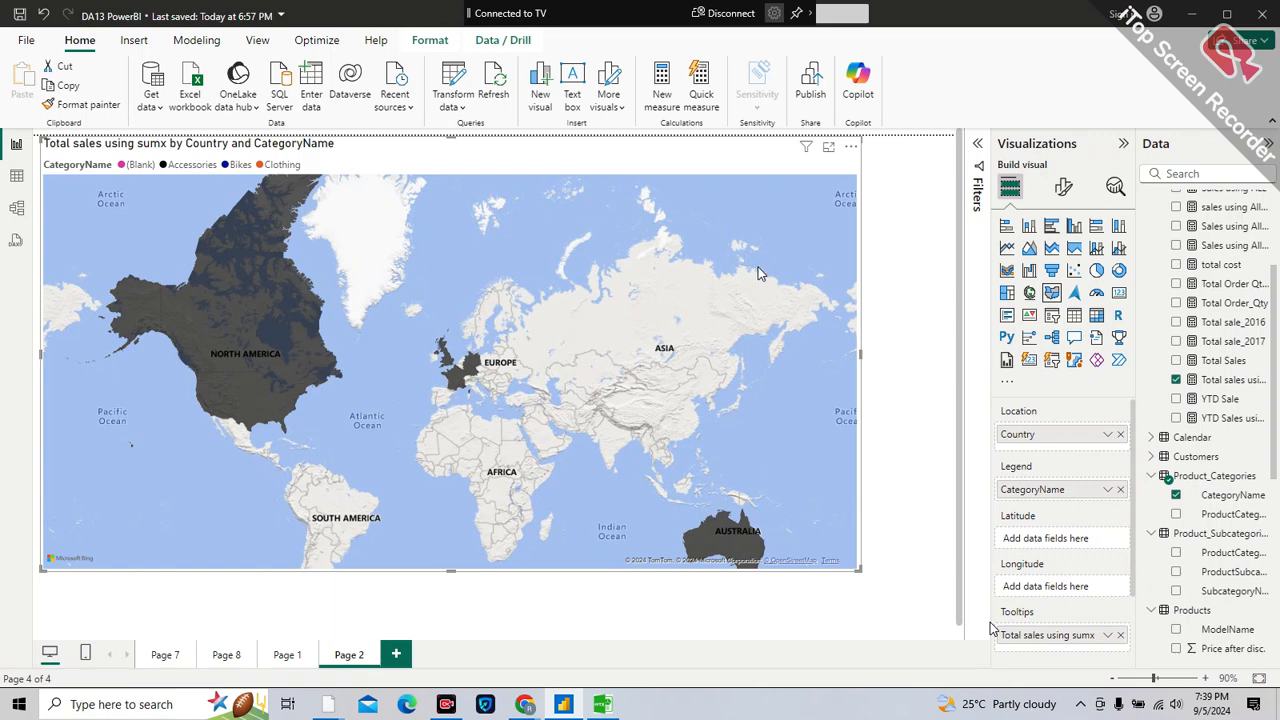
click(829, 150)
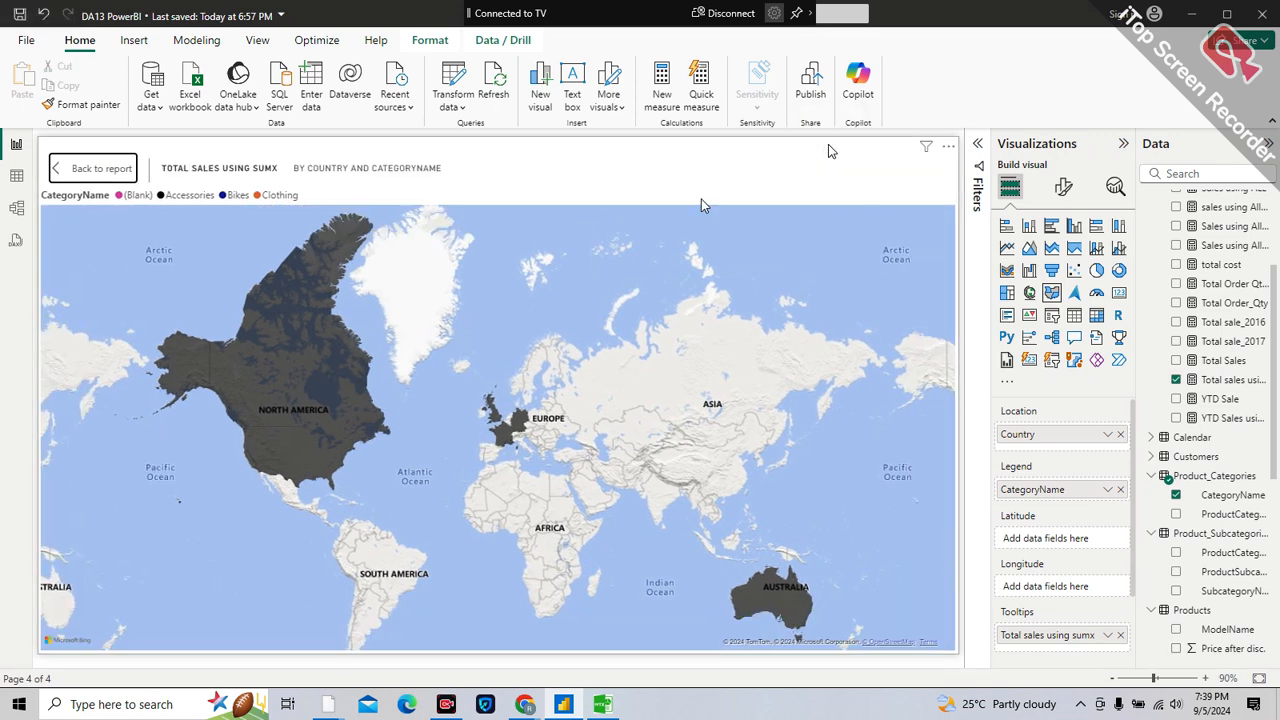
click(113, 167)
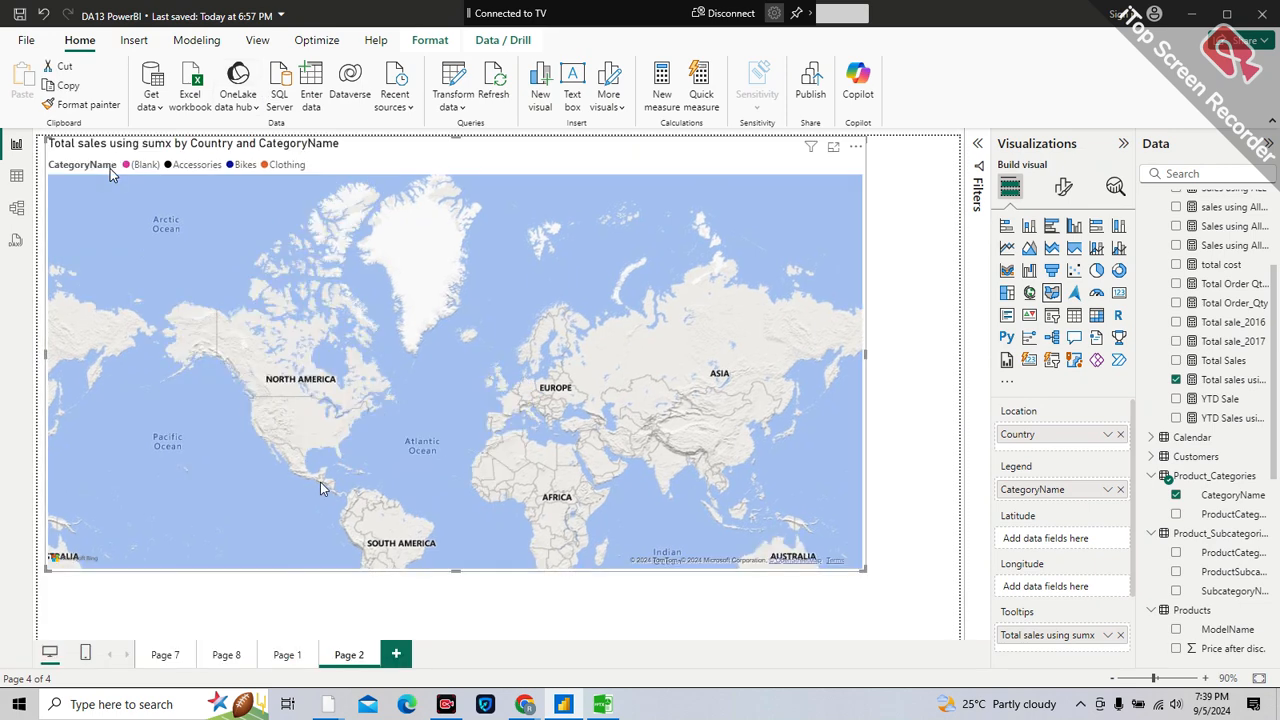
- On Page 1, shrink the treemap to a small tile and move it to the upper-left corner of the report page
click(295, 660)
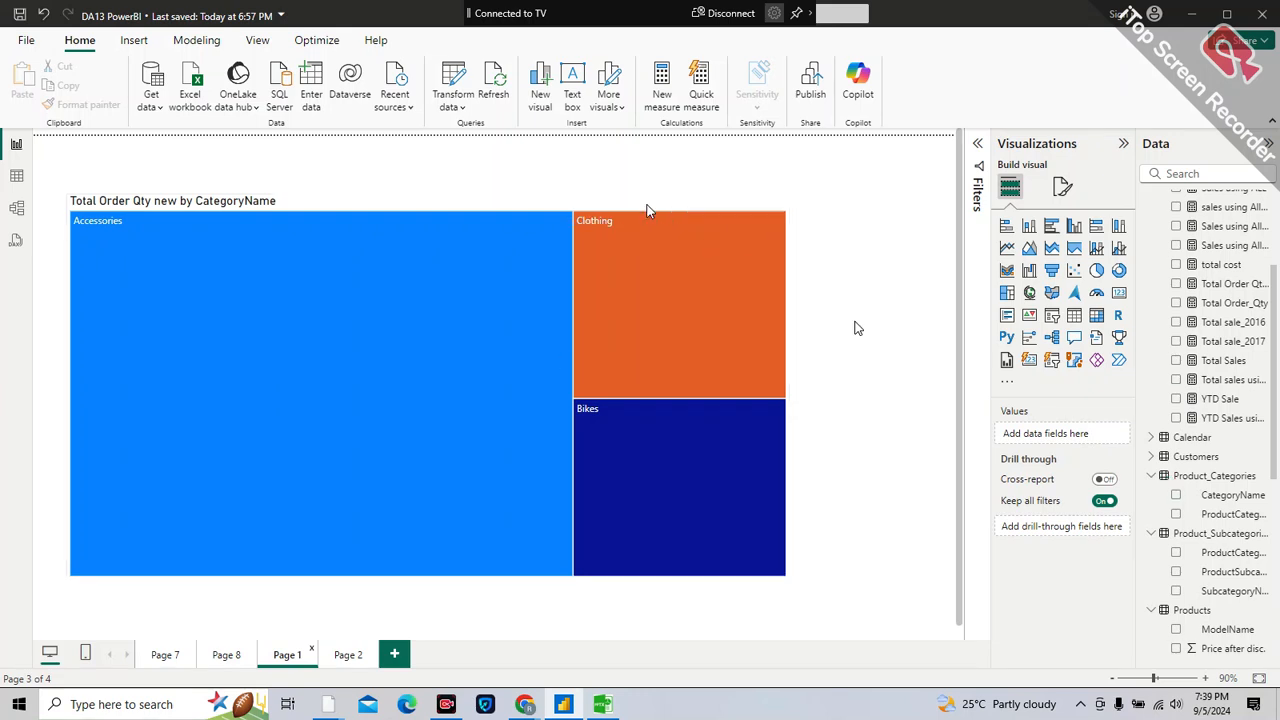
click(531, 205)
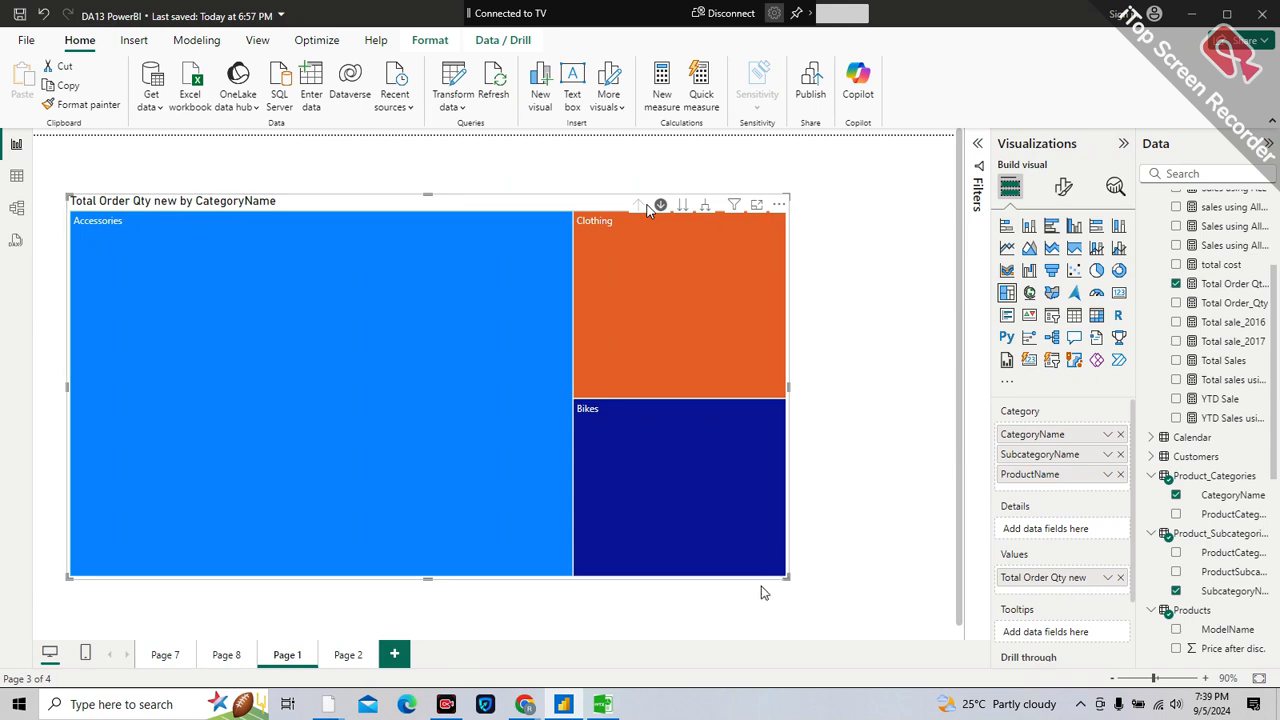
drag(788, 580, 336, 370)
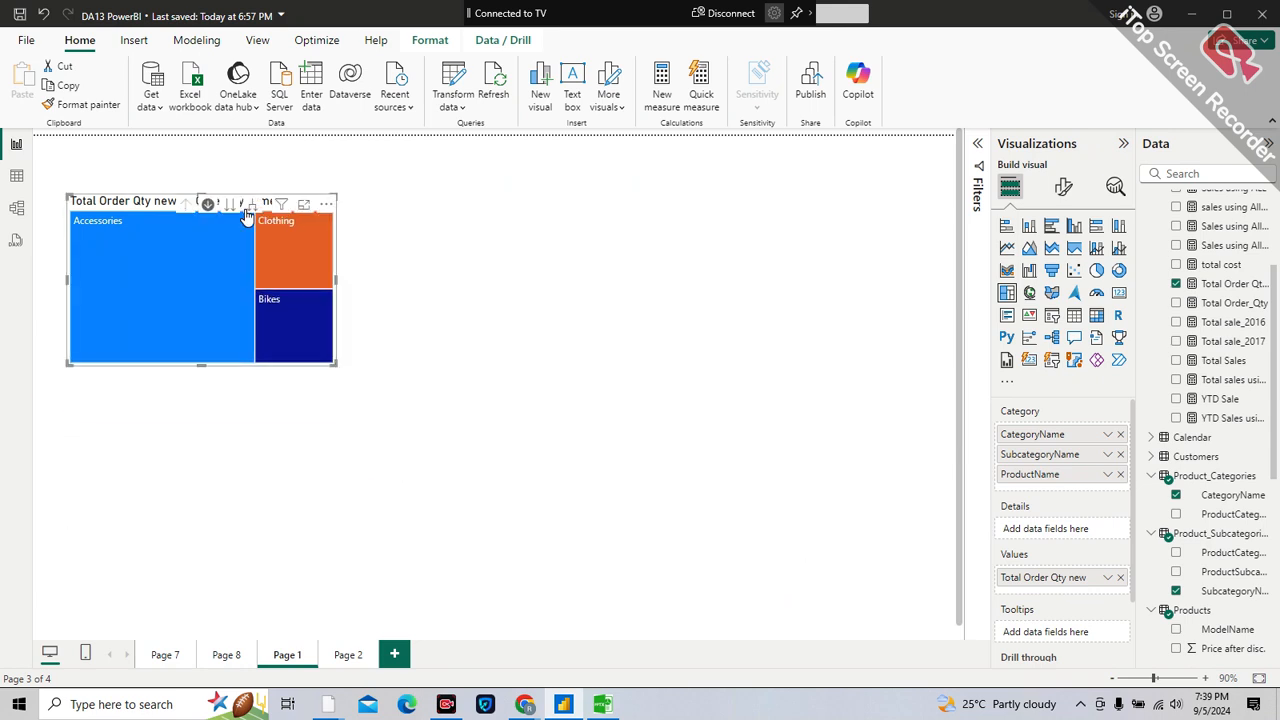
drag(125, 187, 103, 149)
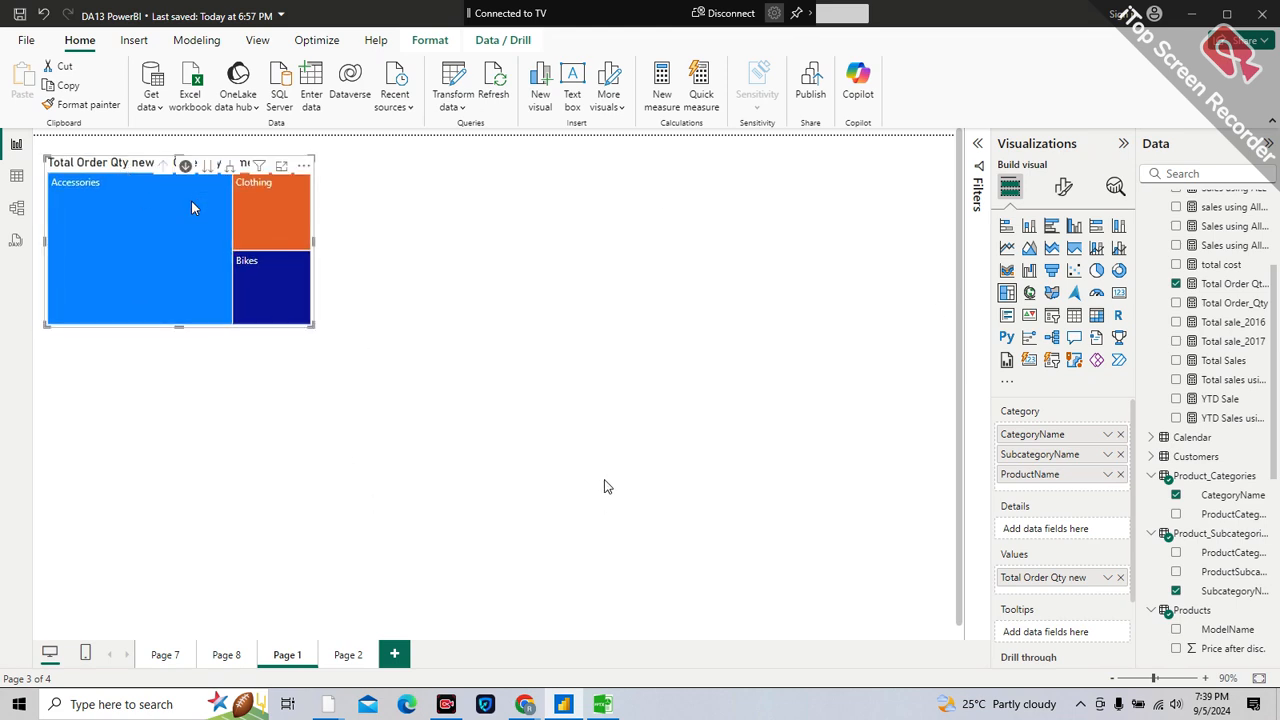
click(226, 373)
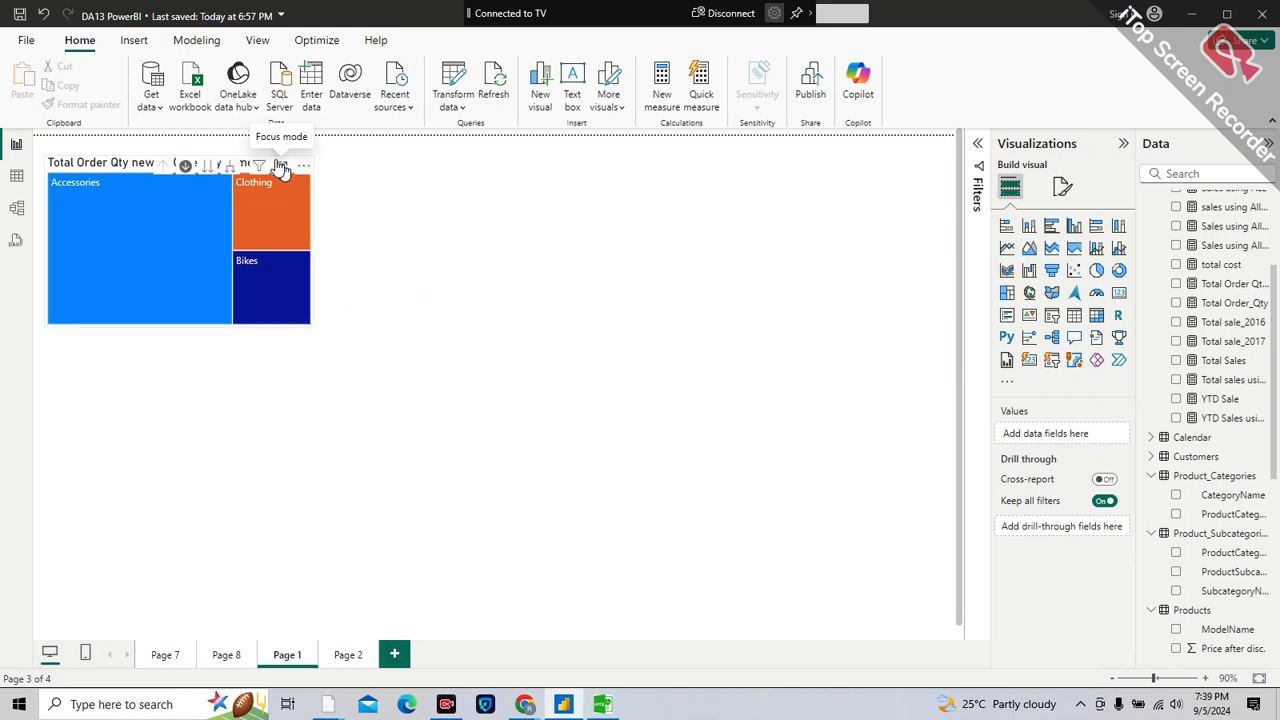
- View the Total Order Qty new treemap in focus mode, check the Accessories tooltip and return to the report
click(281, 165)
mouse_move(459, 482)
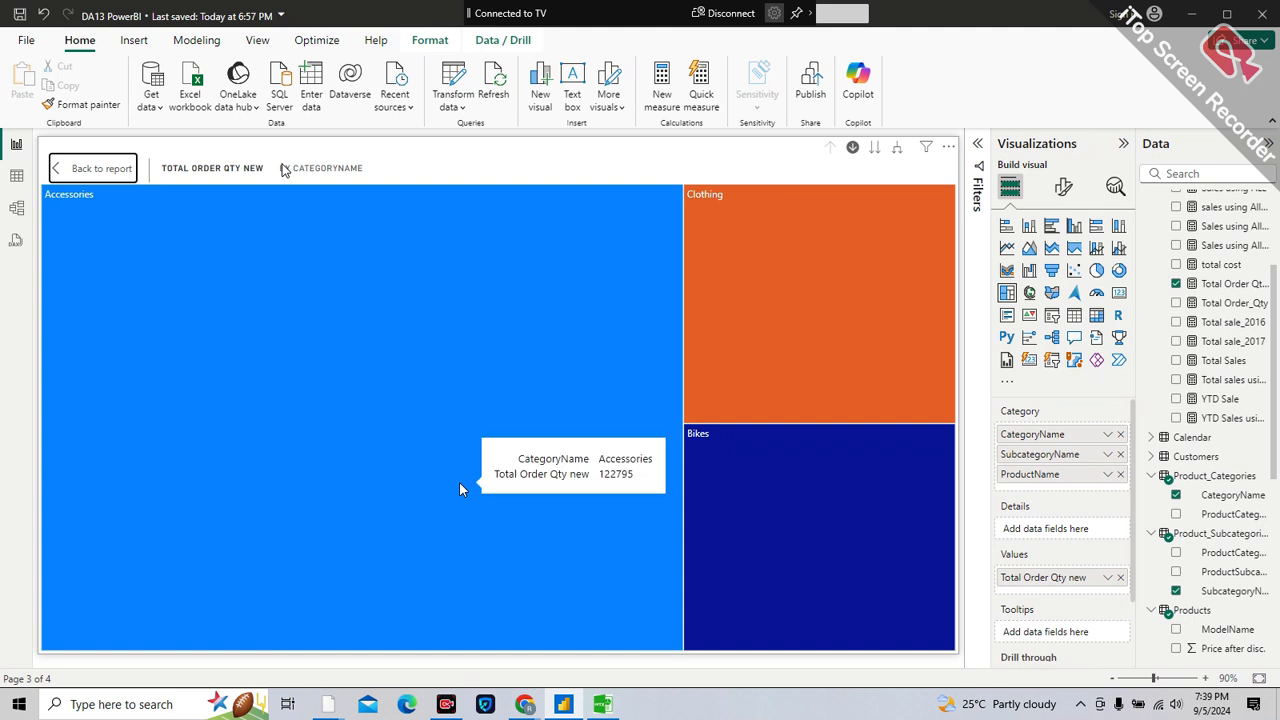
click(92, 169)
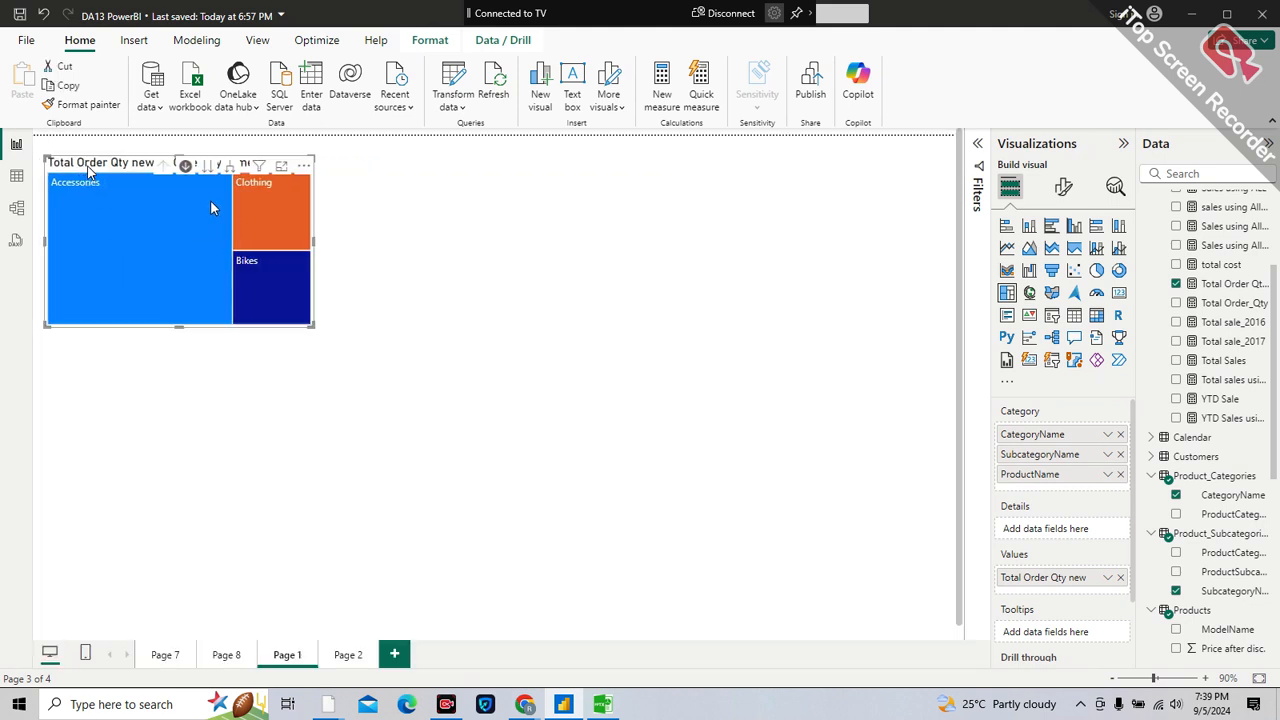
mouse_move(220, 257)
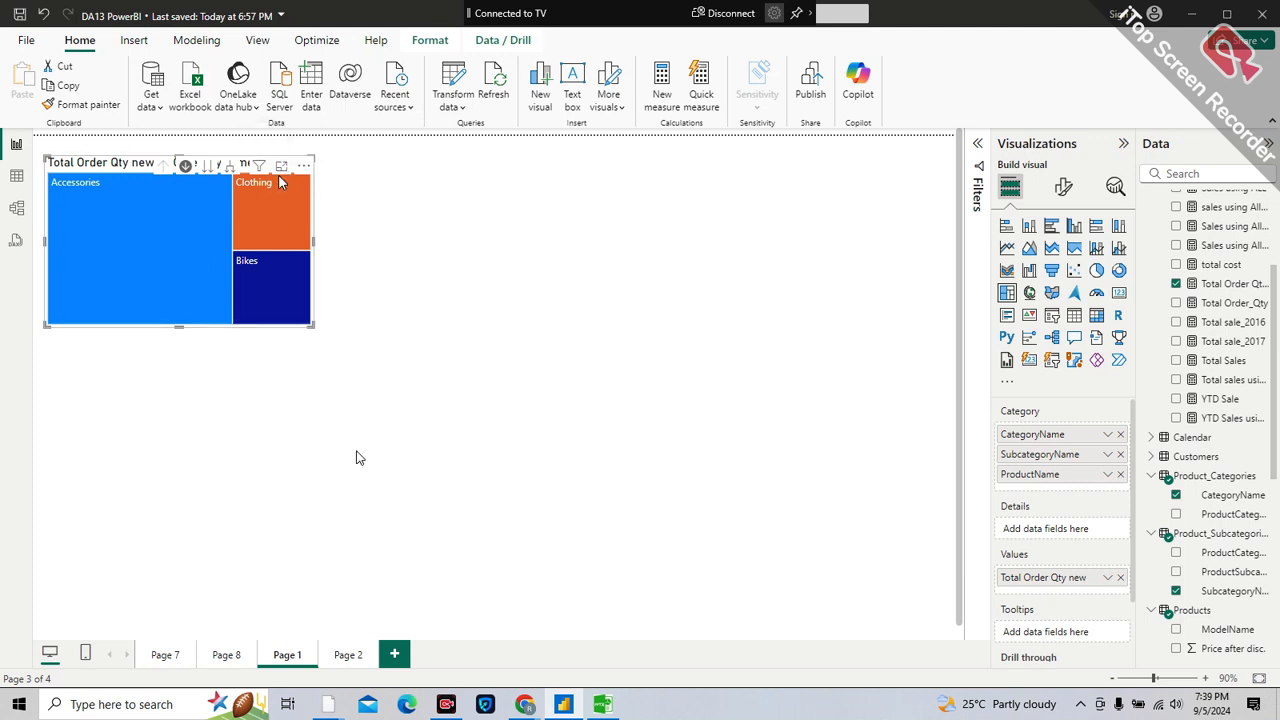
- Advance the PPTX Viewer deck to the Gauge Chart slide, and convert the treemap in Power BI to a gauge
click(603, 704)
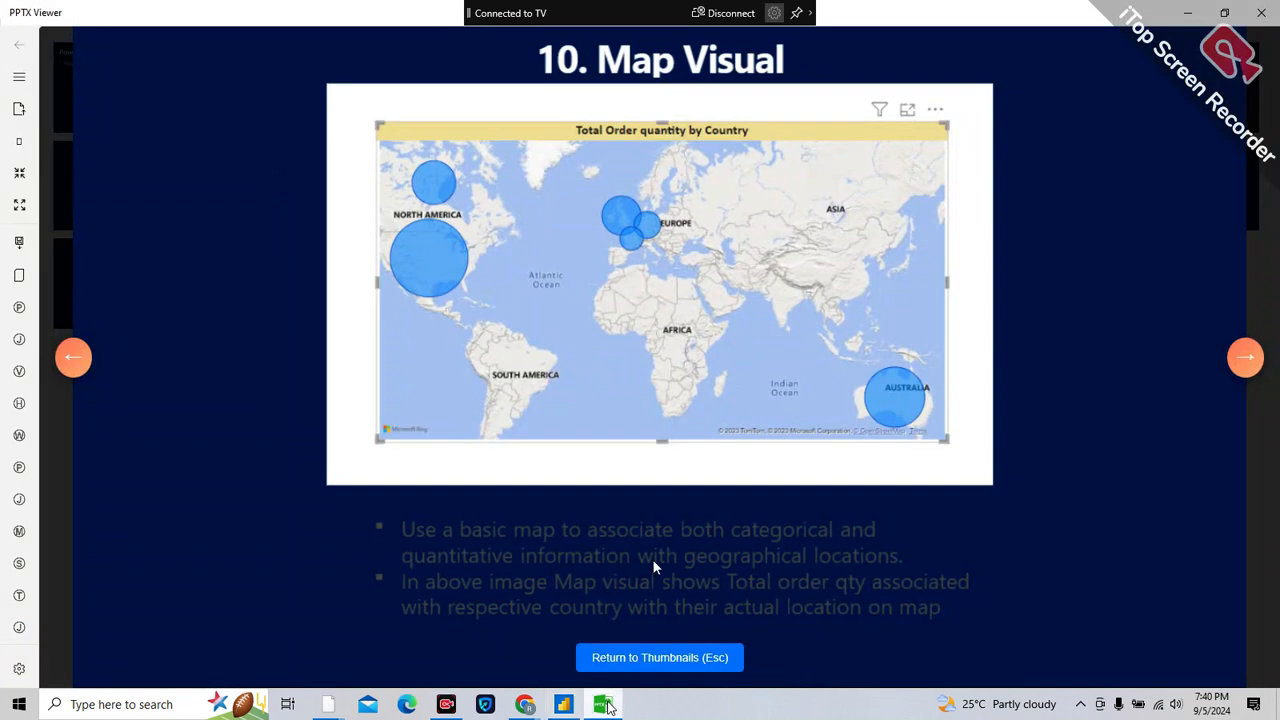
click(1245, 360)
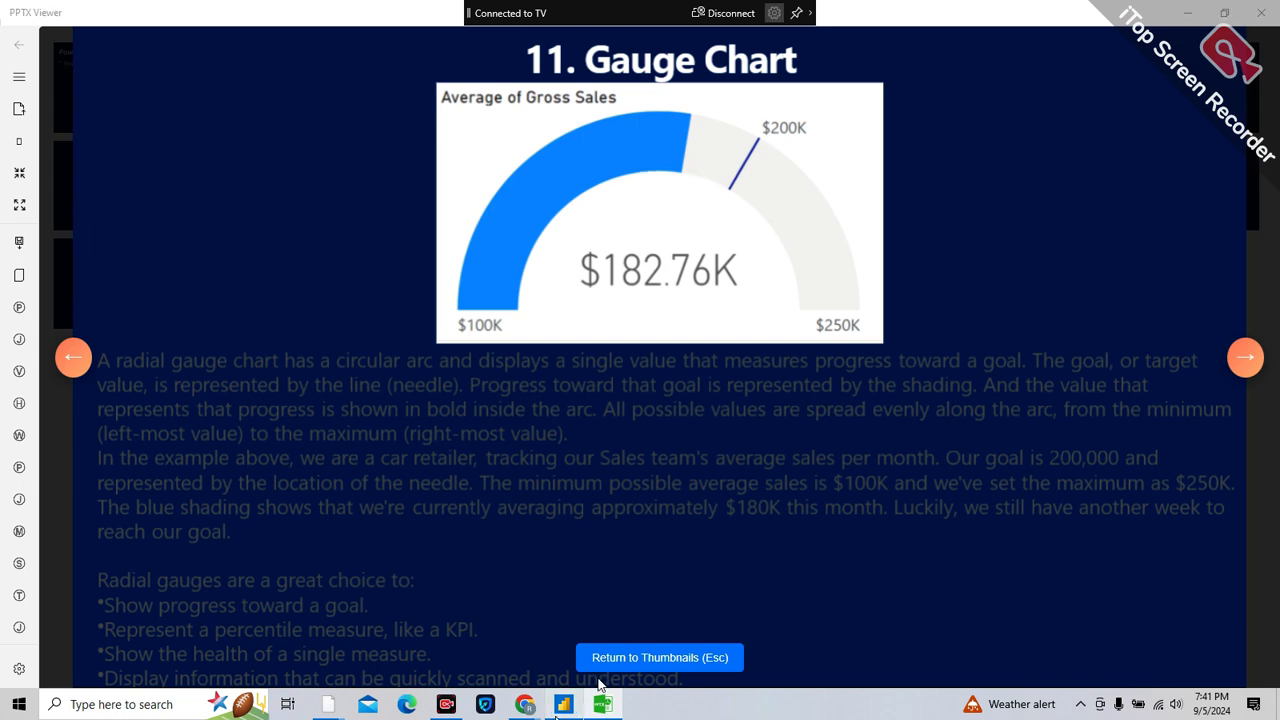
click(563, 704)
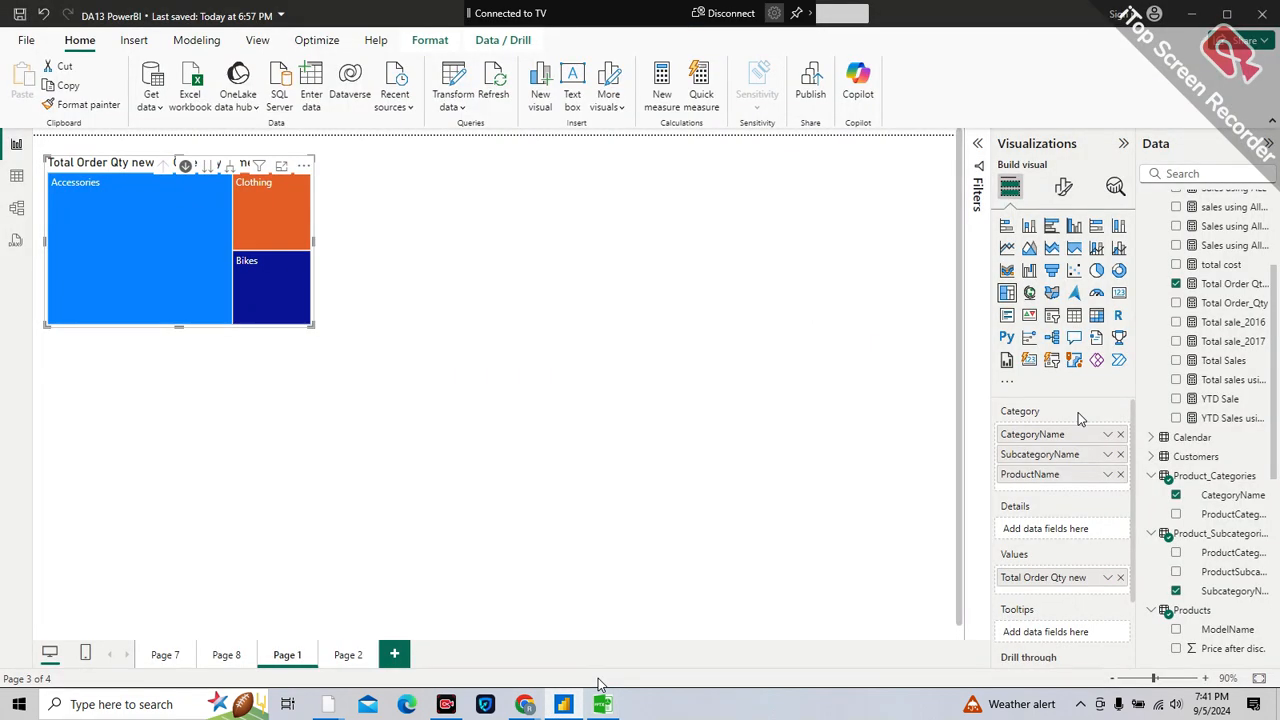
click(1097, 295)
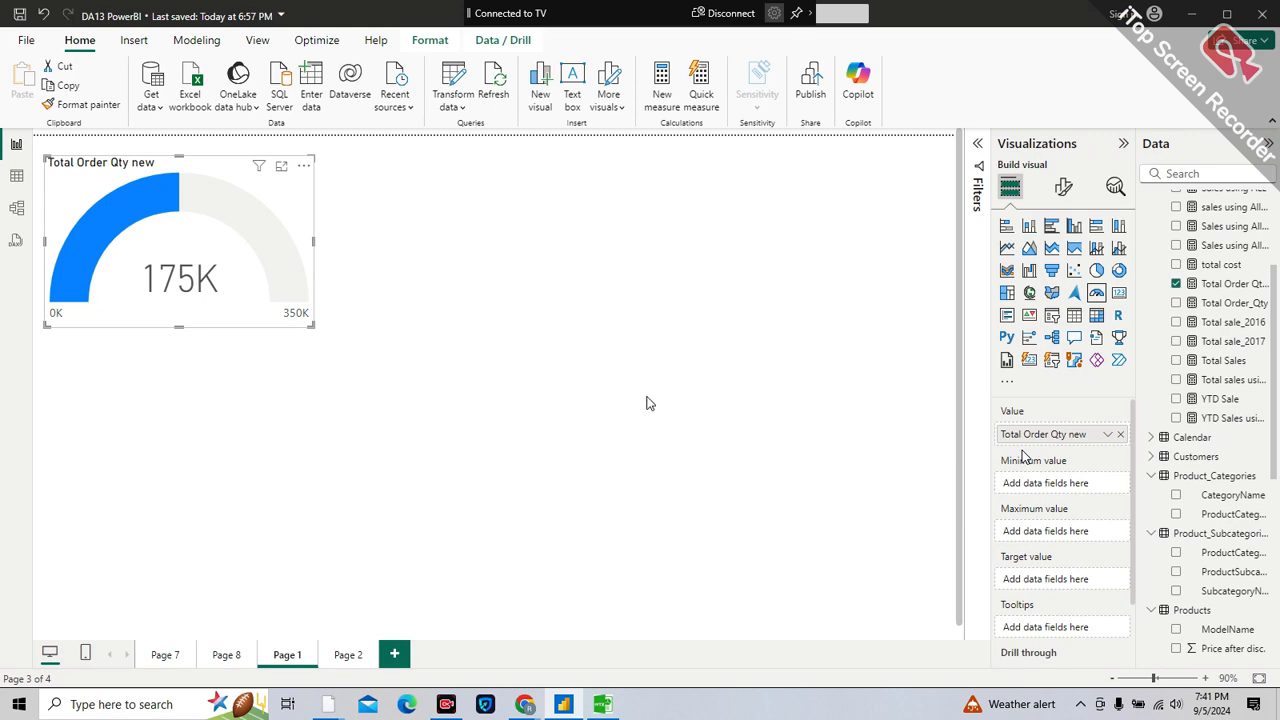
- Show the Card Visual slide in the PPTX Viewer deck and return to Power BI
click(601, 705)
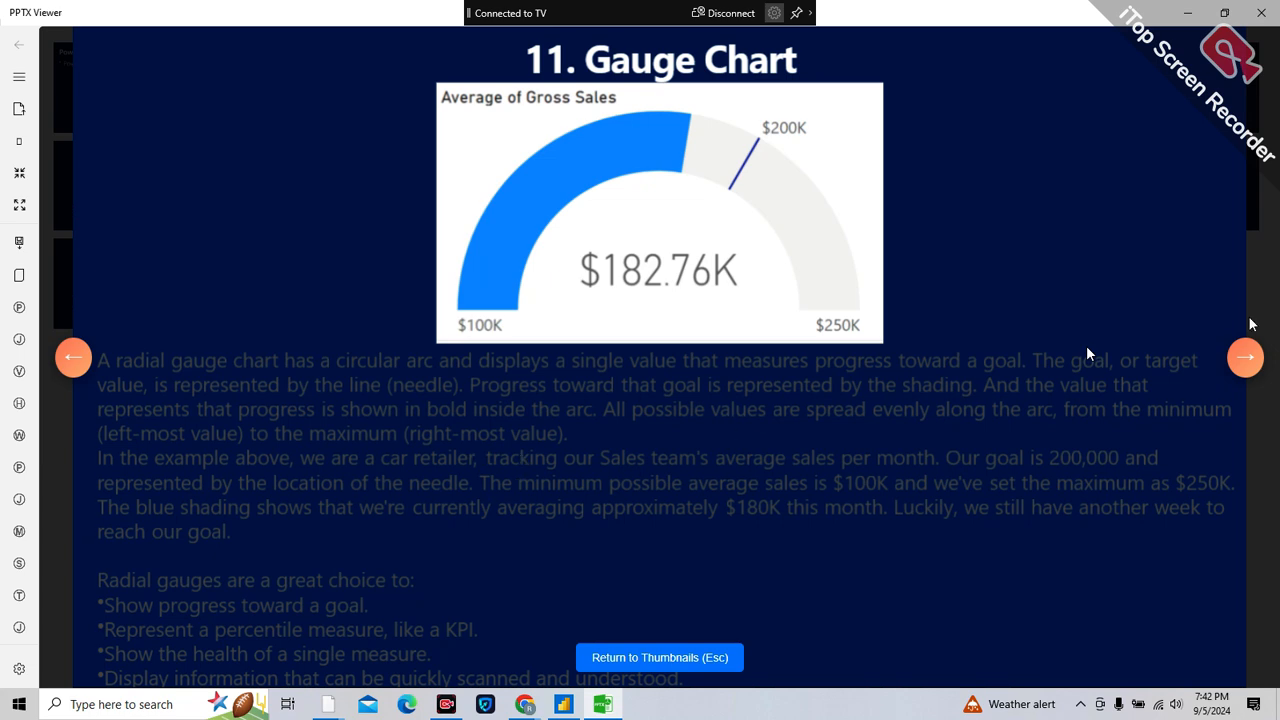
click(1245, 358)
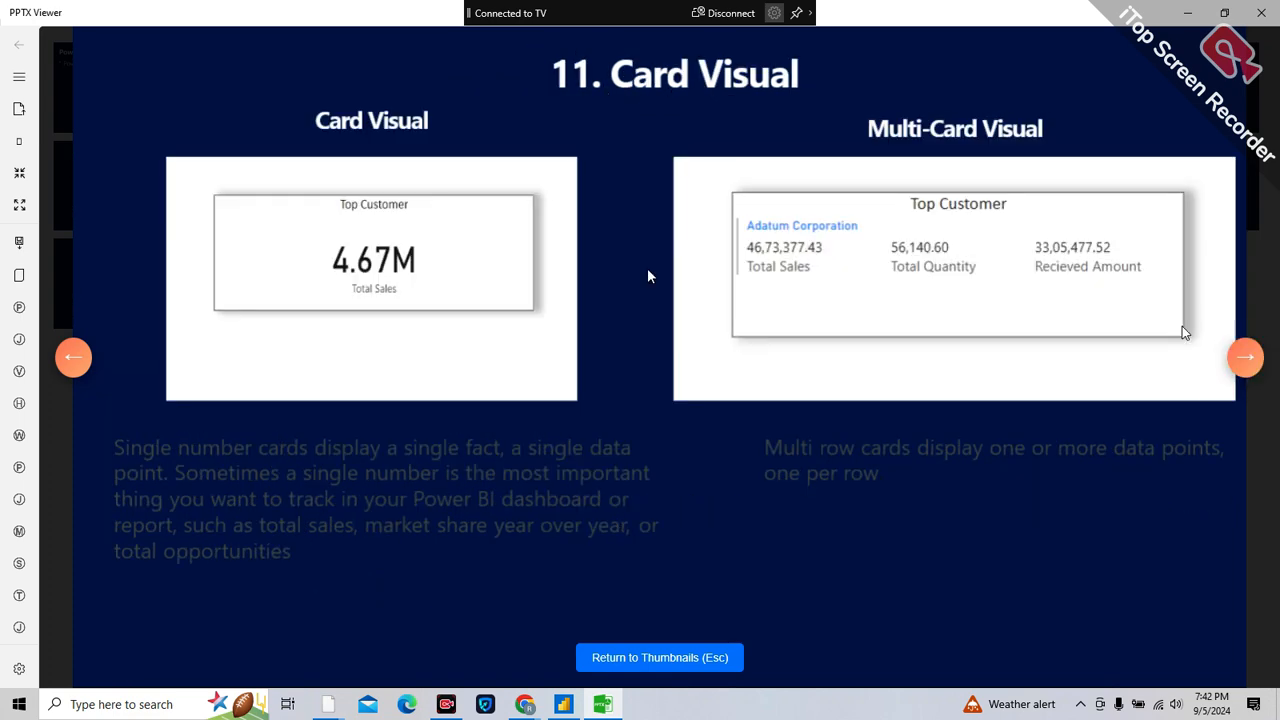
click(603, 700)
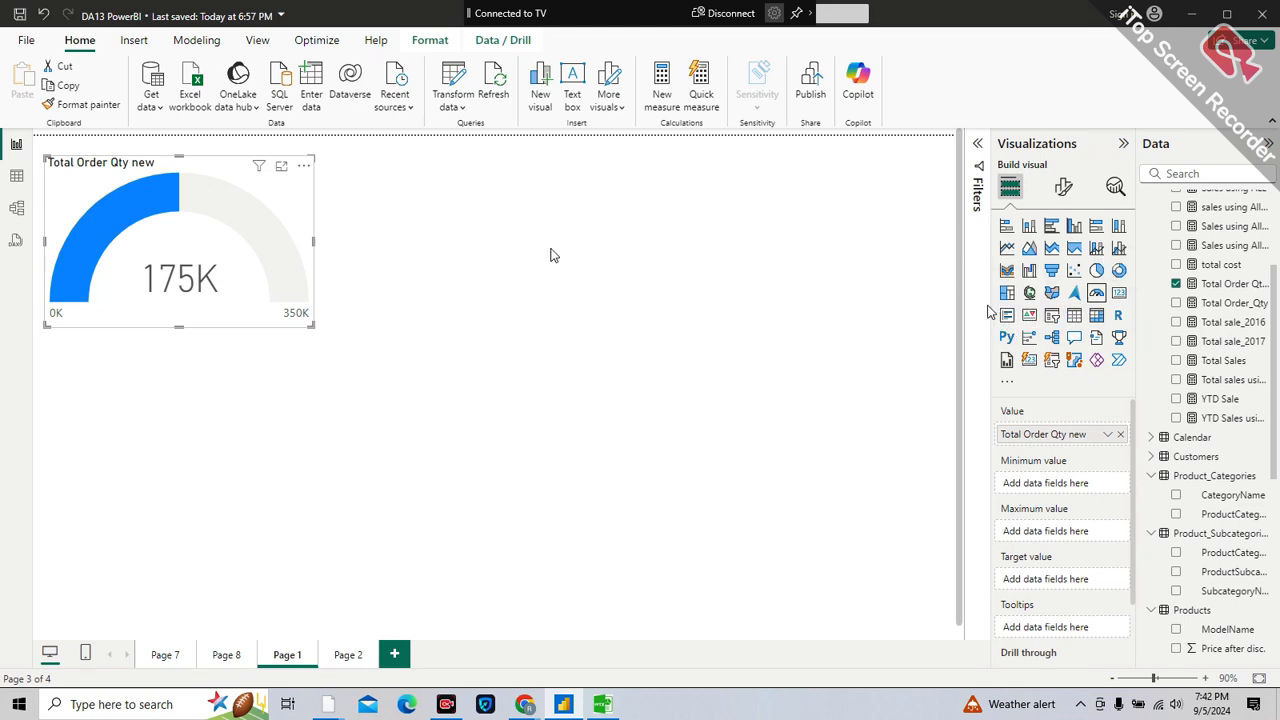
- Add a separate card visual to Page 1 that shows the YTD Sale measure
click(911, 269)
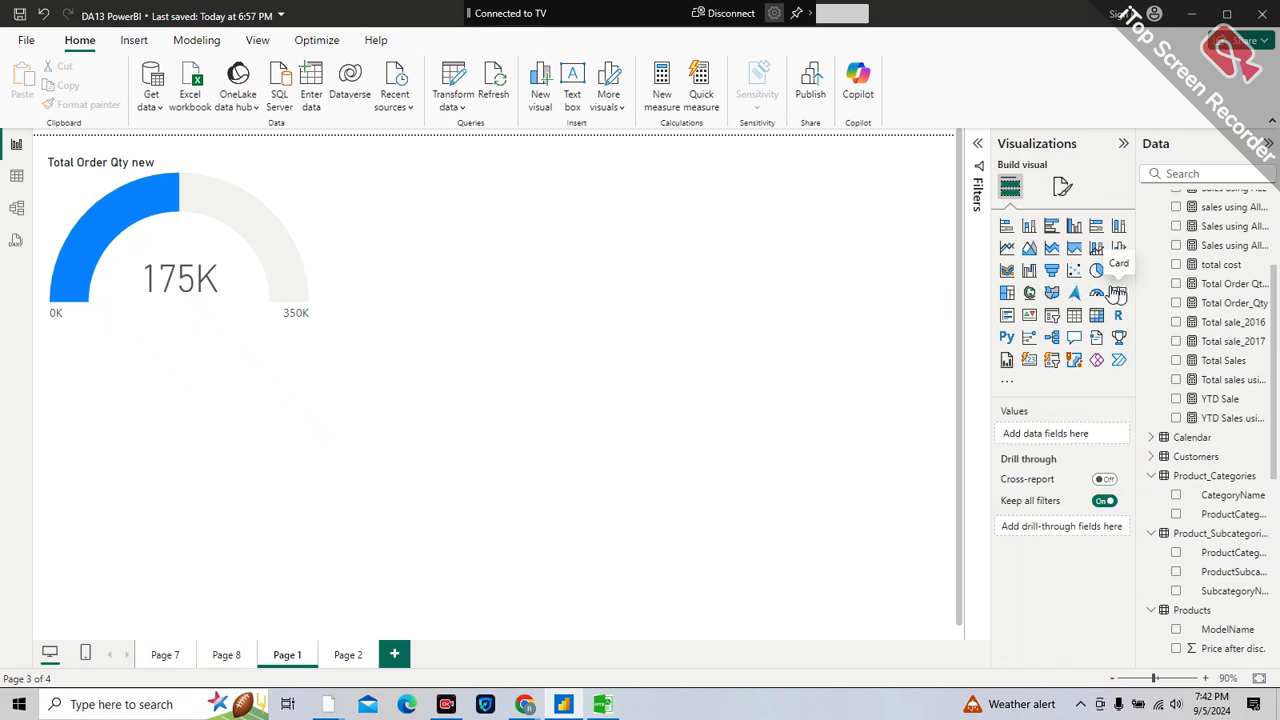
click(1117, 292)
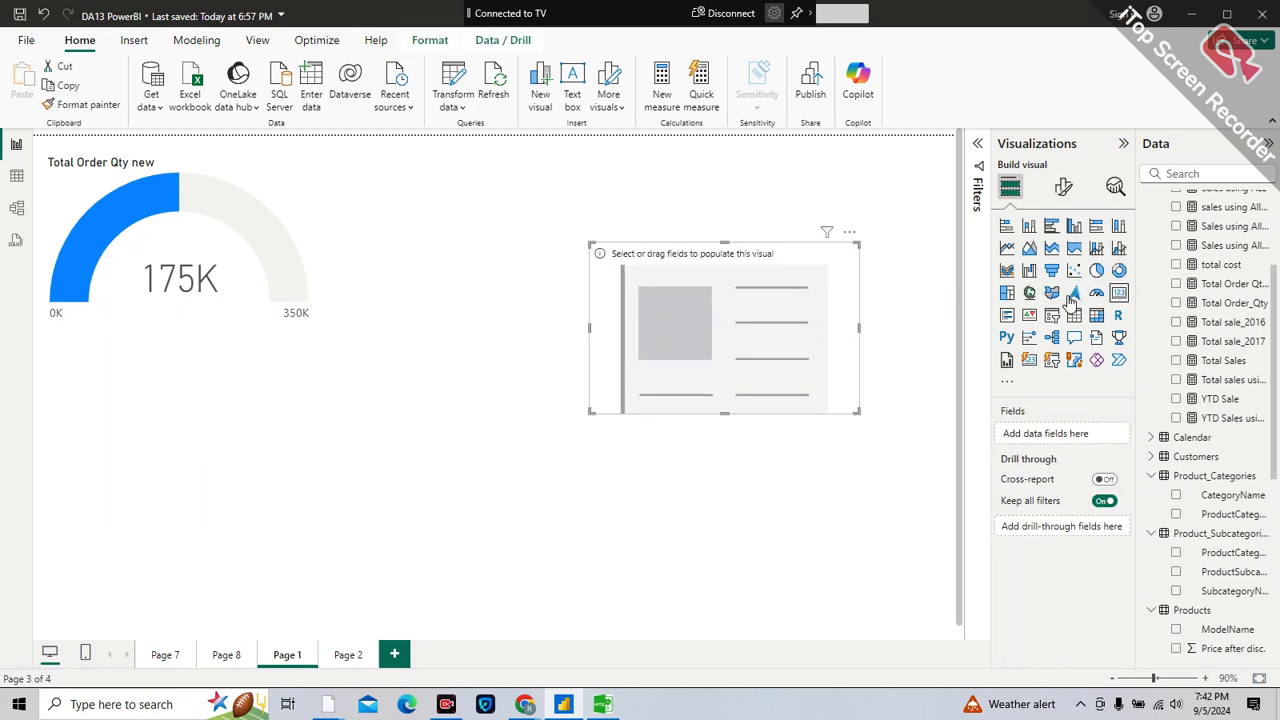
drag(1224, 399, 1096, 432)
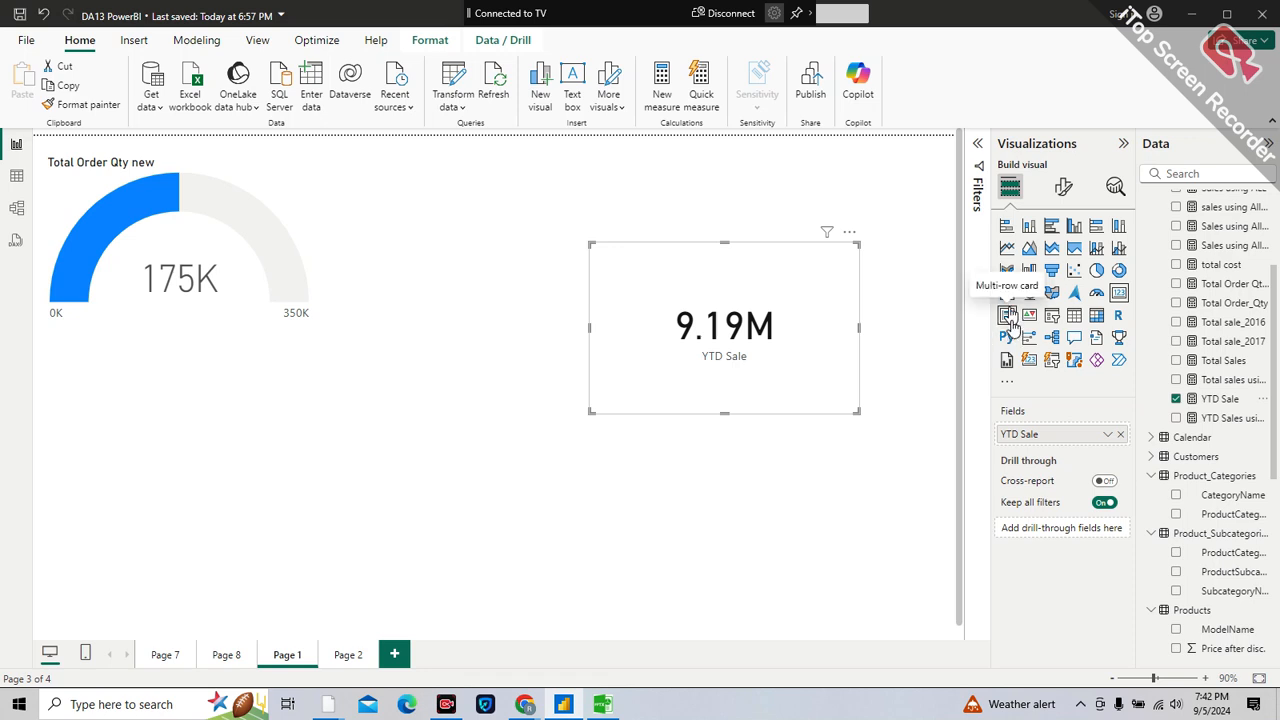
- Convert the YTD Sale card to a multi-row card and add the Total sales using sumx and Total sale_2017 measures
click(1008, 317)
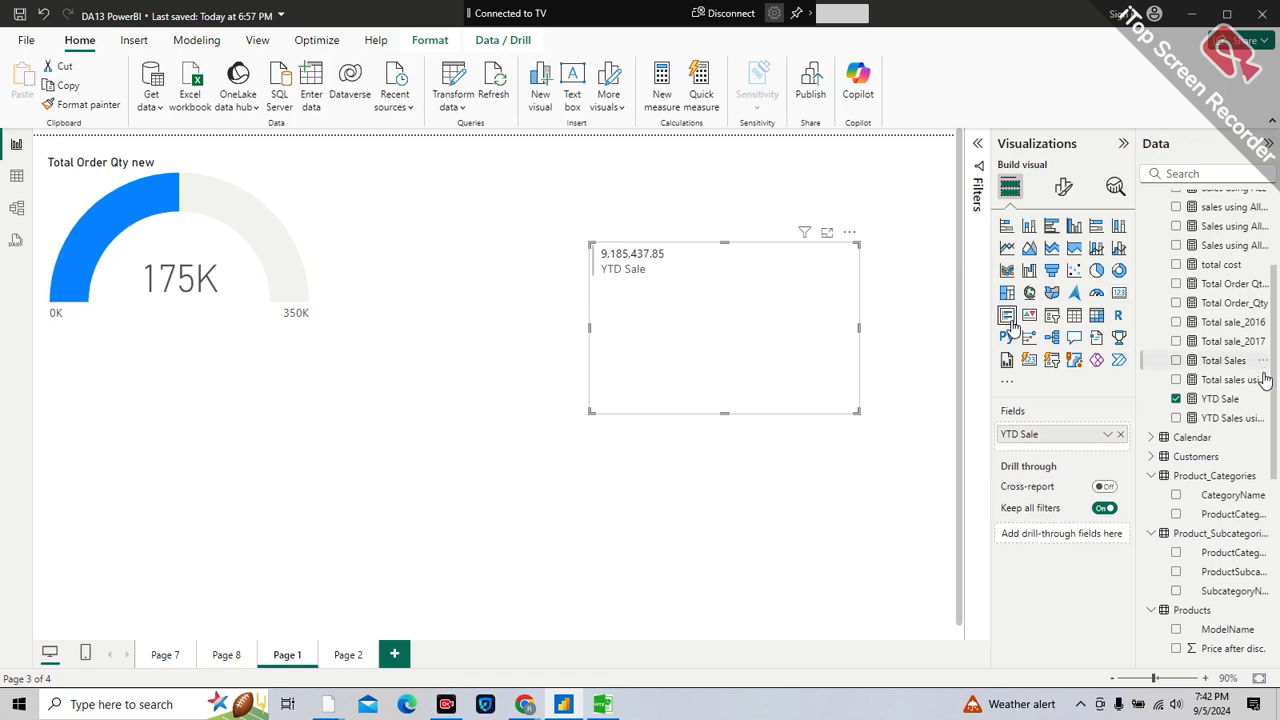
drag(1234, 388, 1100, 452)
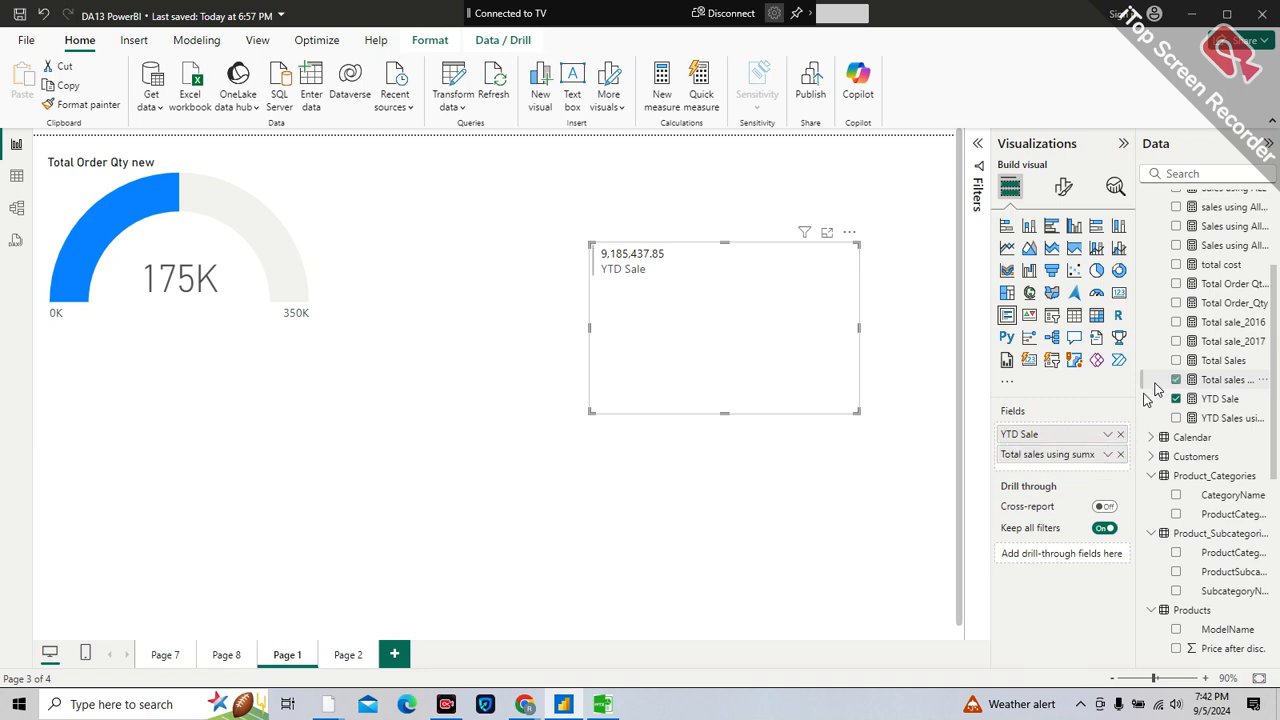
drag(1220, 342, 1095, 470)
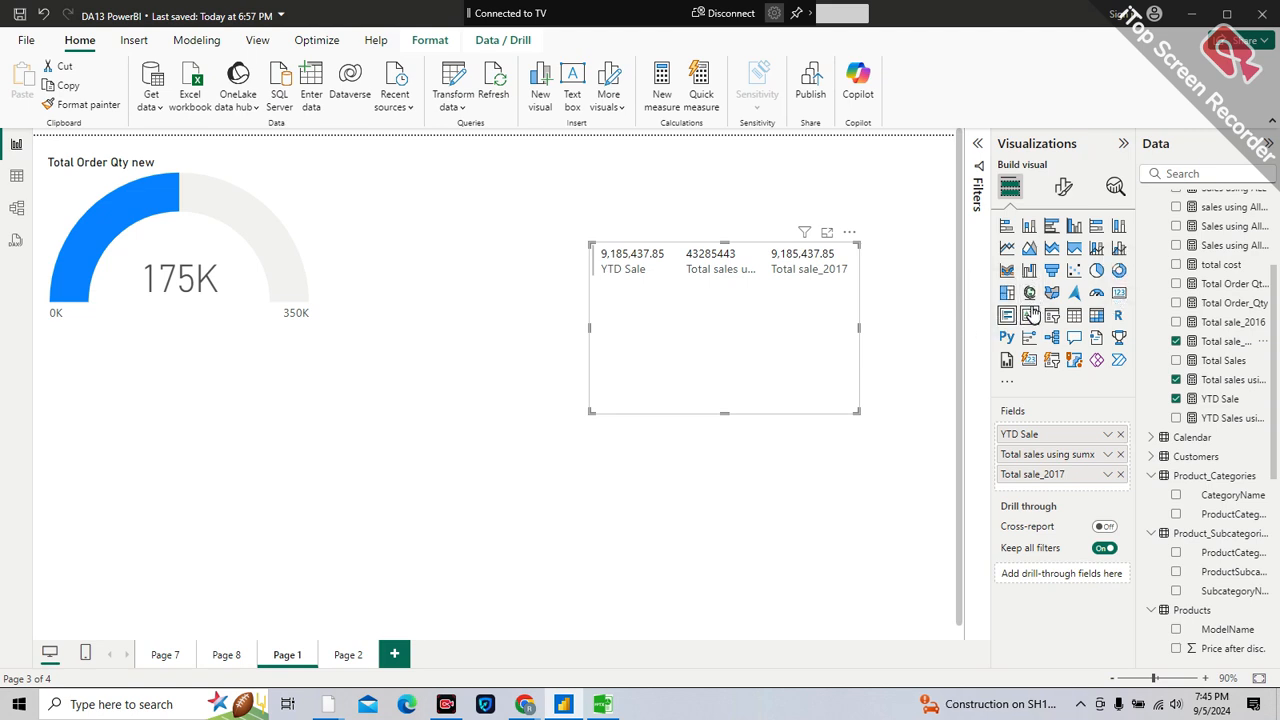
- Convert the multi-row card to a KPI visual, and show the KPI and Slicer slides in PPTX Viewer
click(1031, 316)
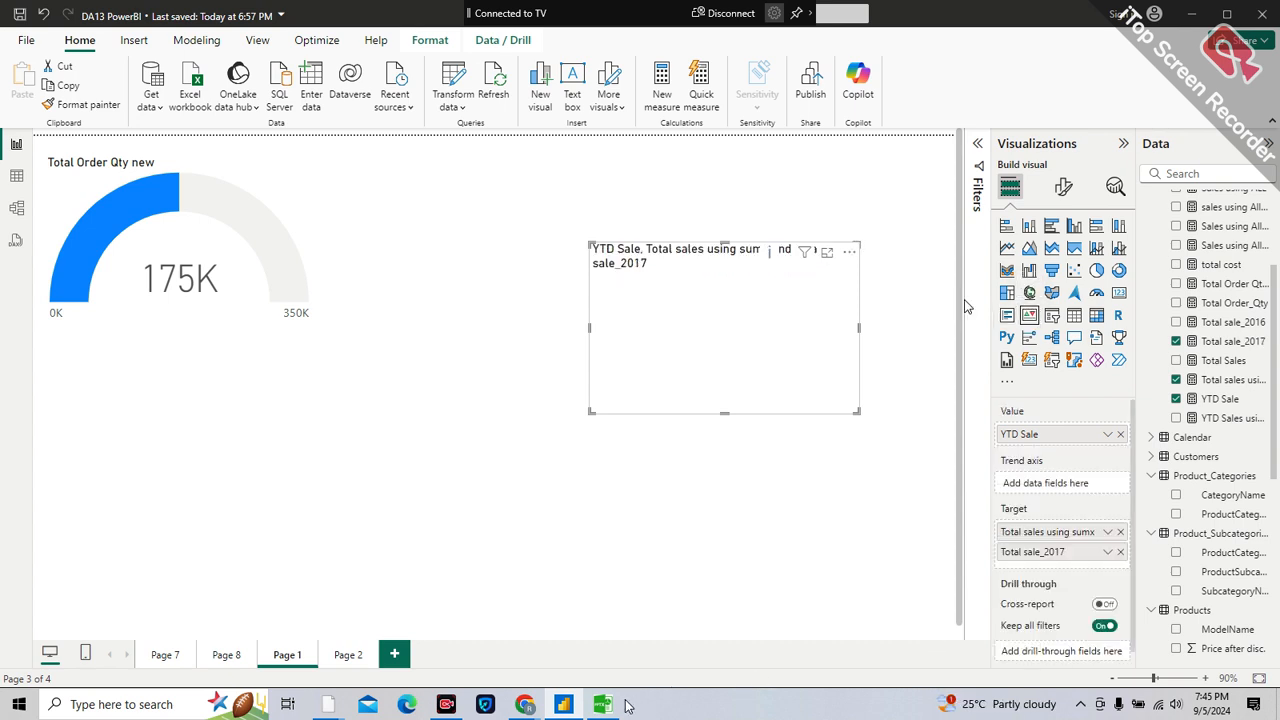
mouse_move(605, 713)
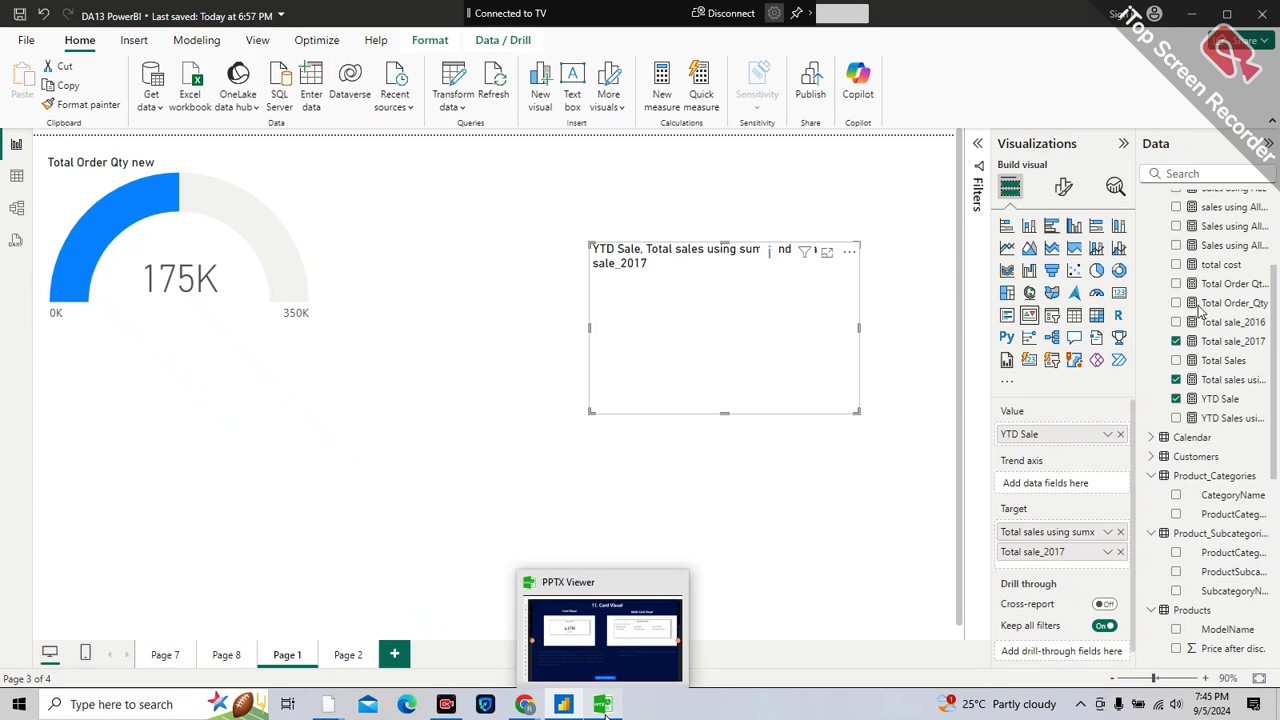
click(605, 712)
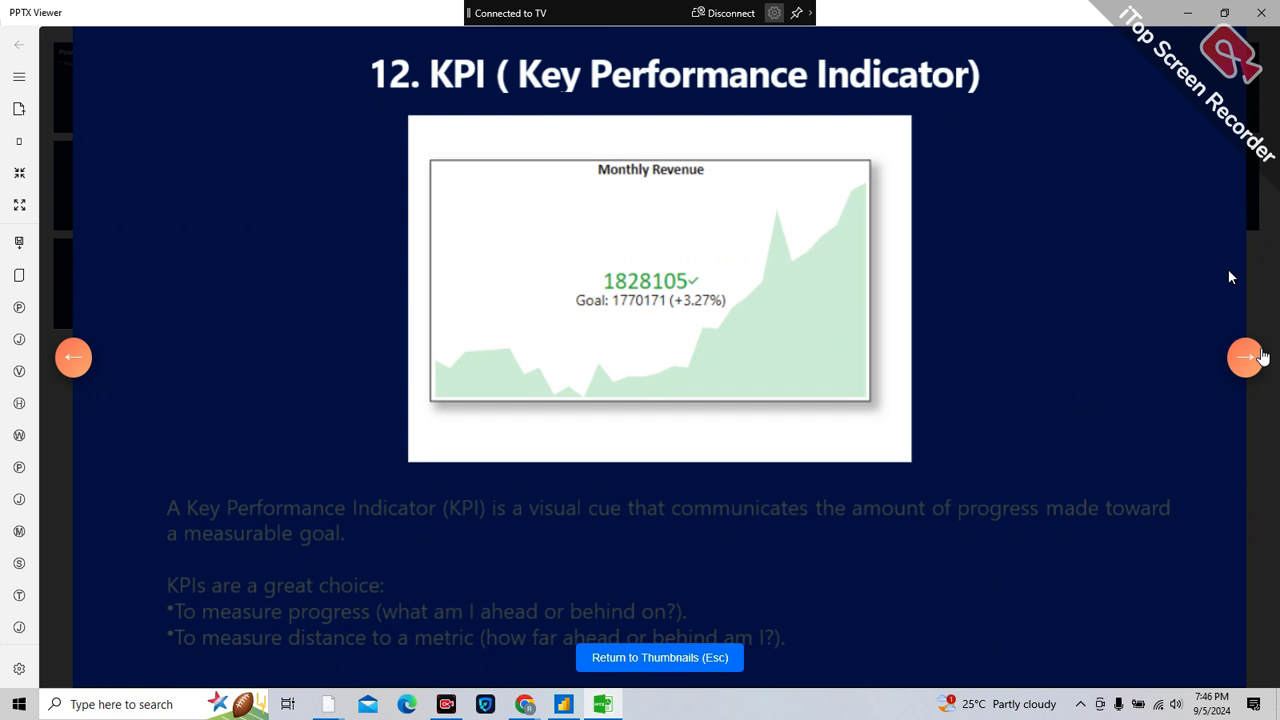
click(1245, 358)
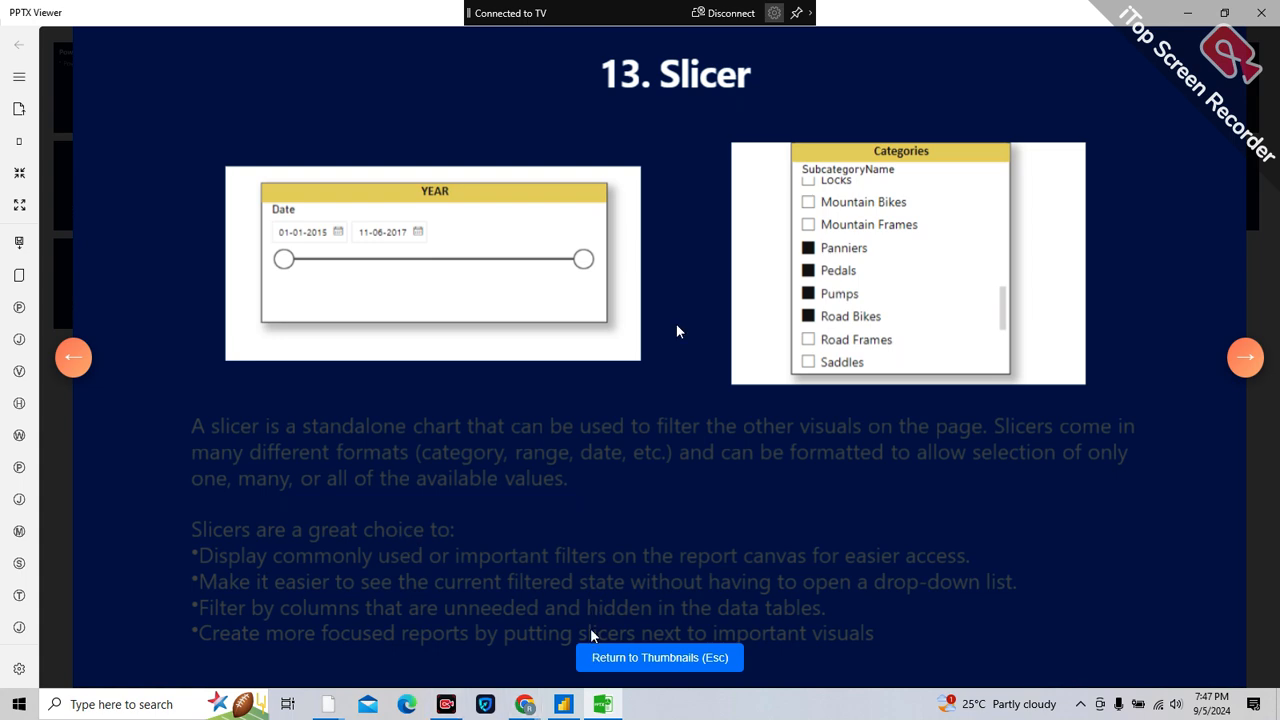
- Switch back to Power BI and move the KPI visual to the lower middle of the report page
click(564, 704)
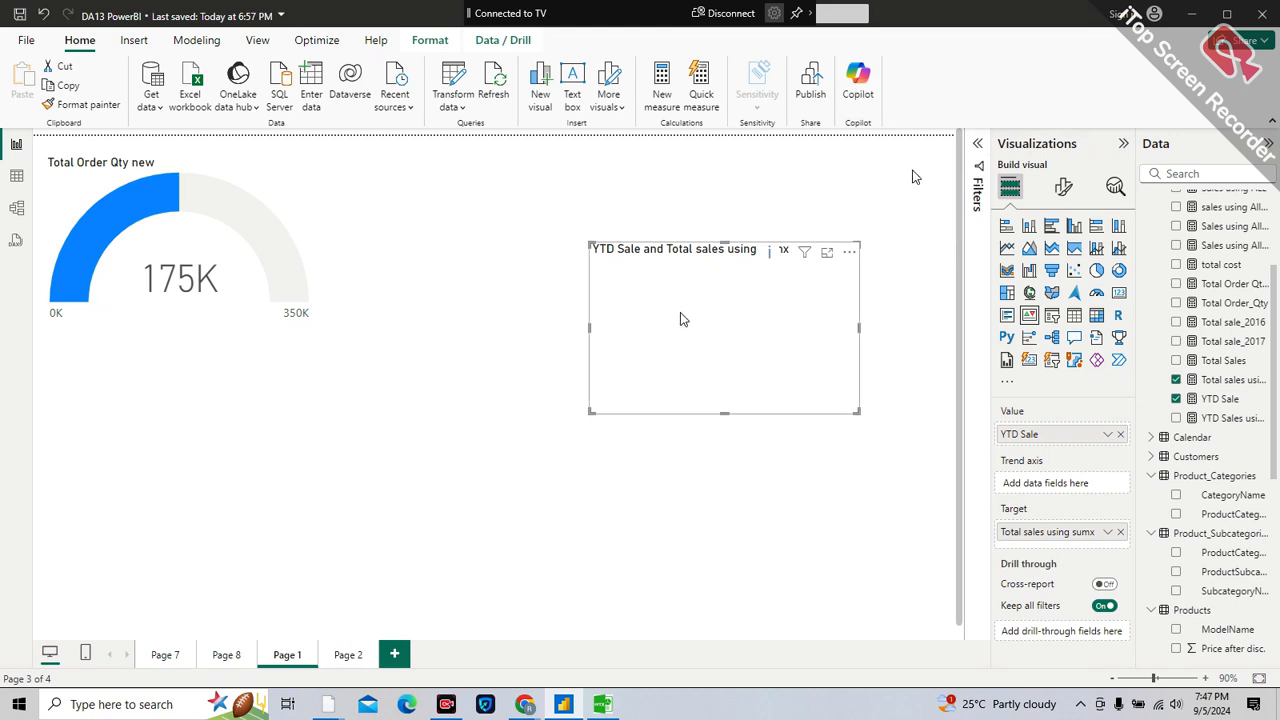
drag(680, 318, 526, 451)
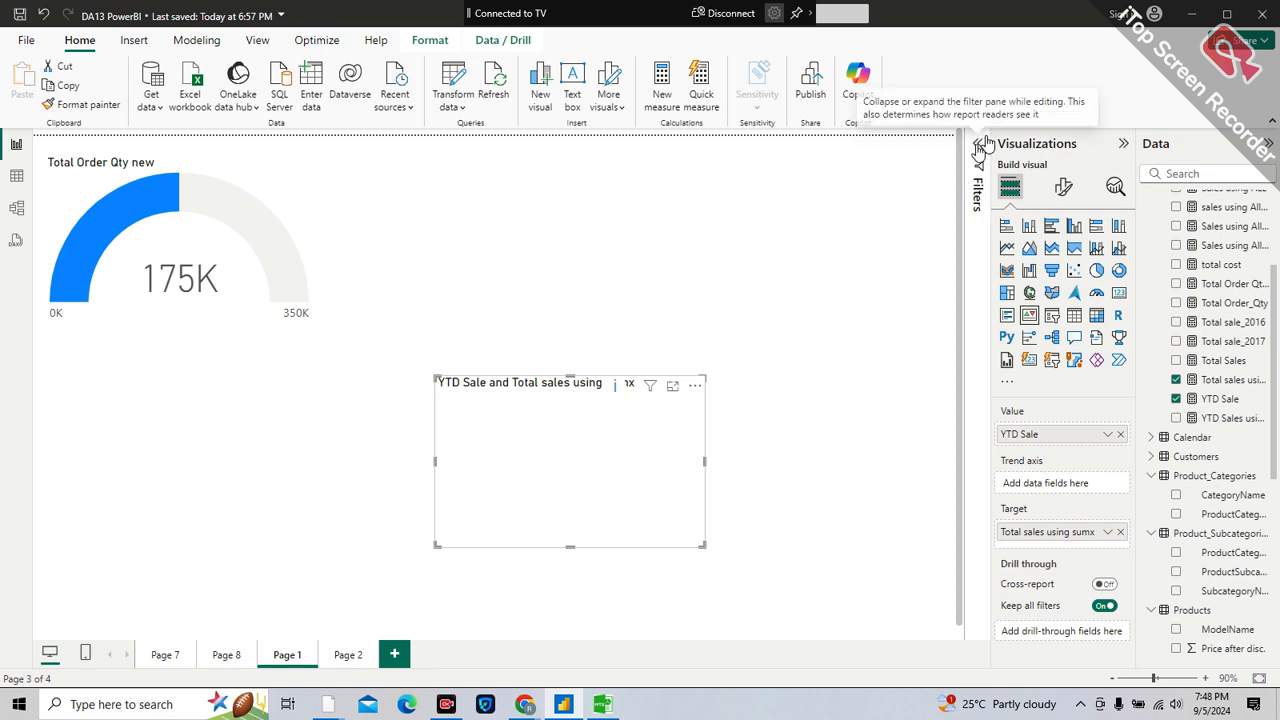
- Expand the Filters pane, and demonstrate hiding and showing it again through the pane display options
click(979, 145)
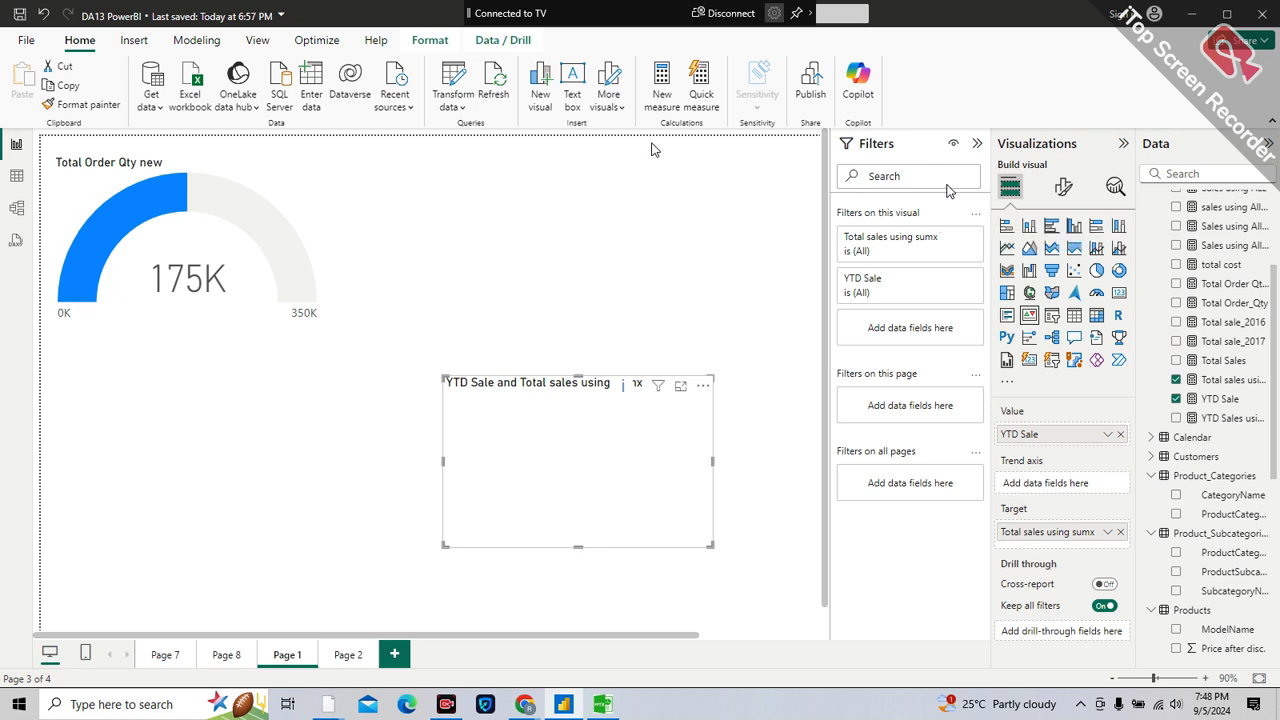
click(428, 44)
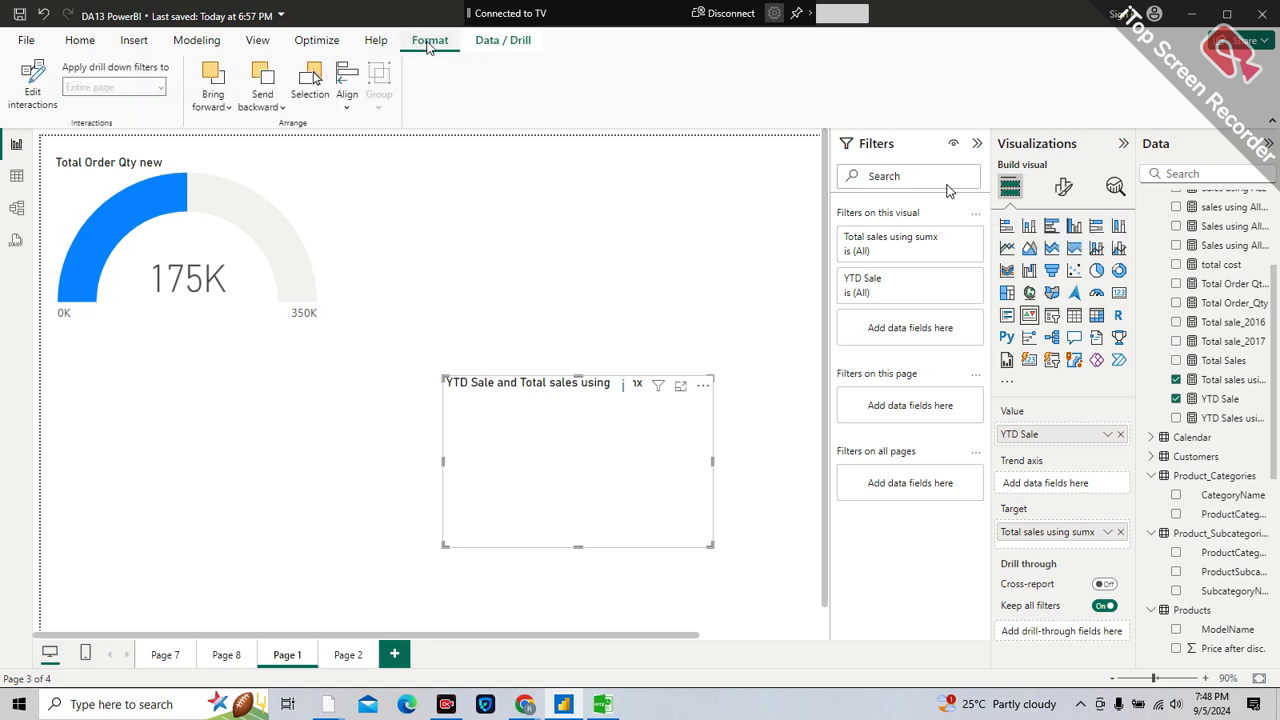
click(203, 46)
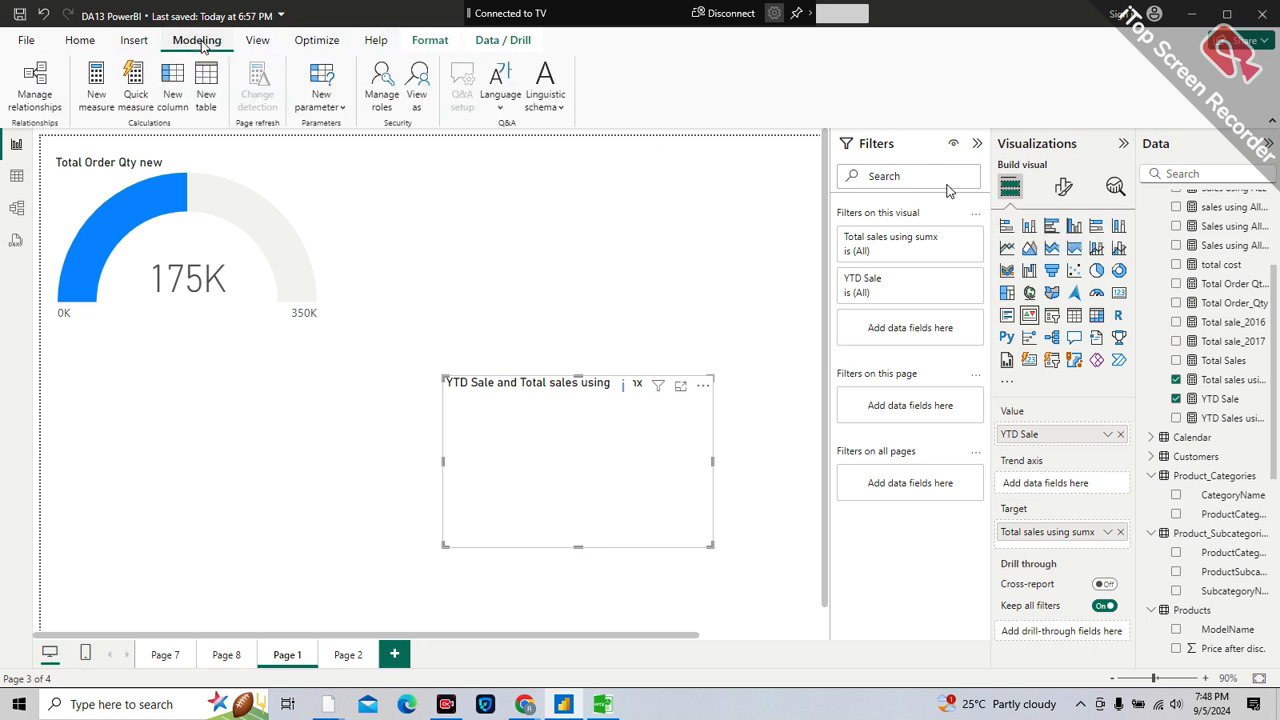
click(266, 42)
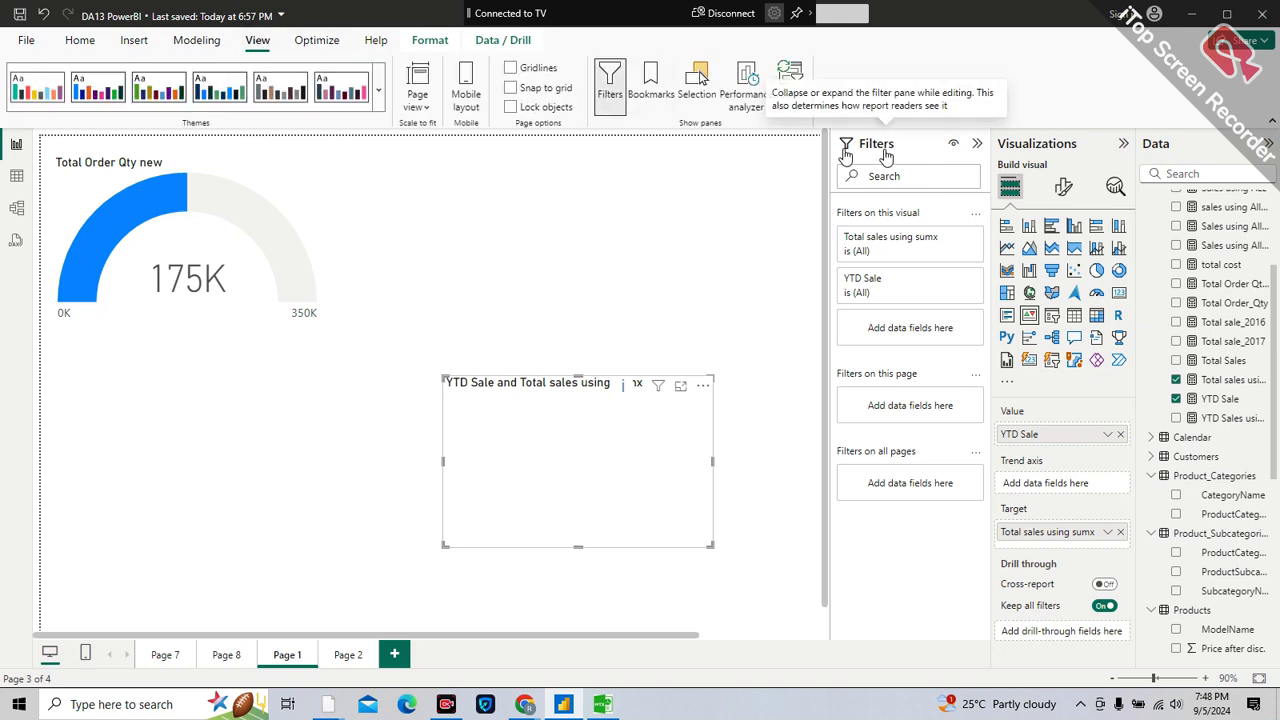
click(609, 95)
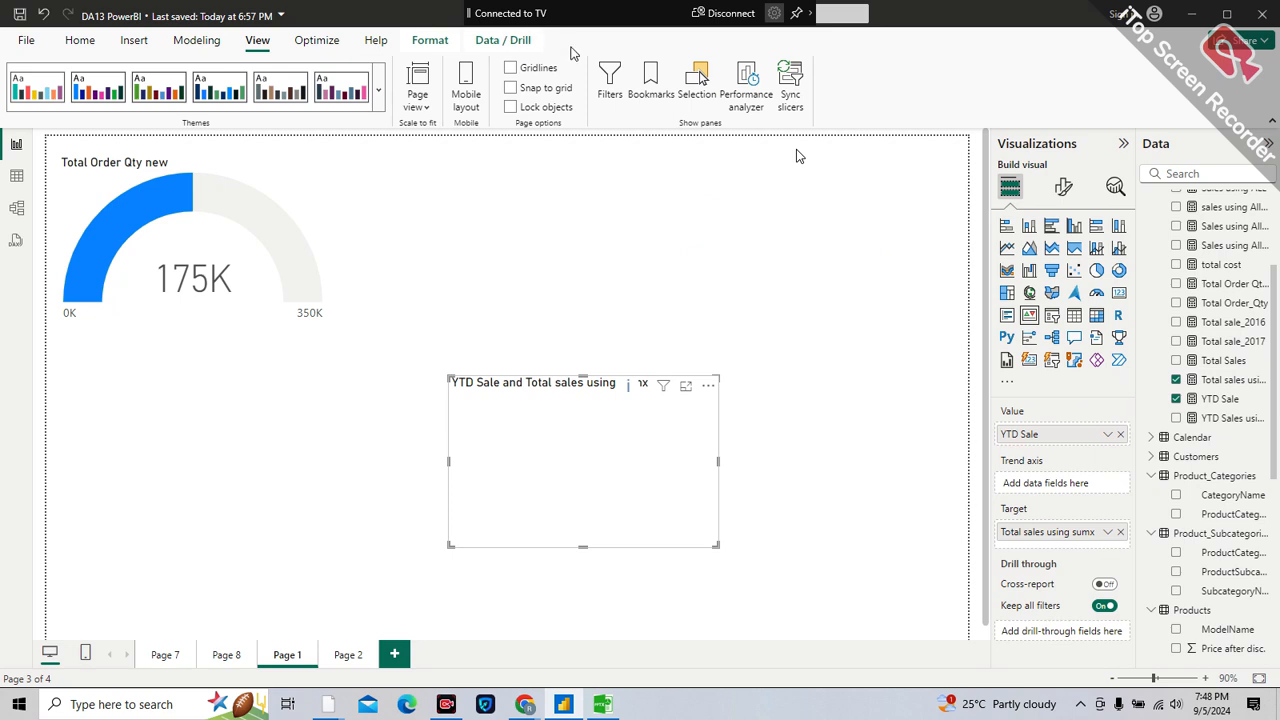
click(608, 95)
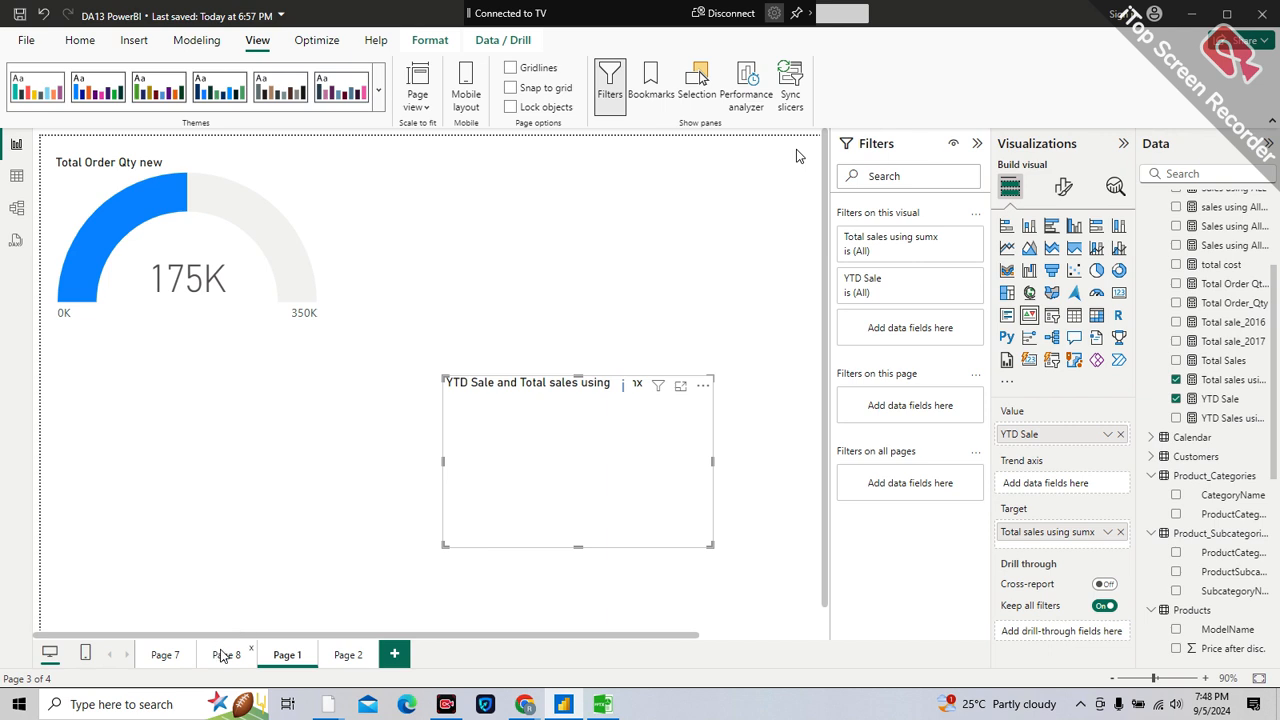
- Open report Page 7 and expand the Calendar table to show its fields
click(222, 654)
click(155, 665)
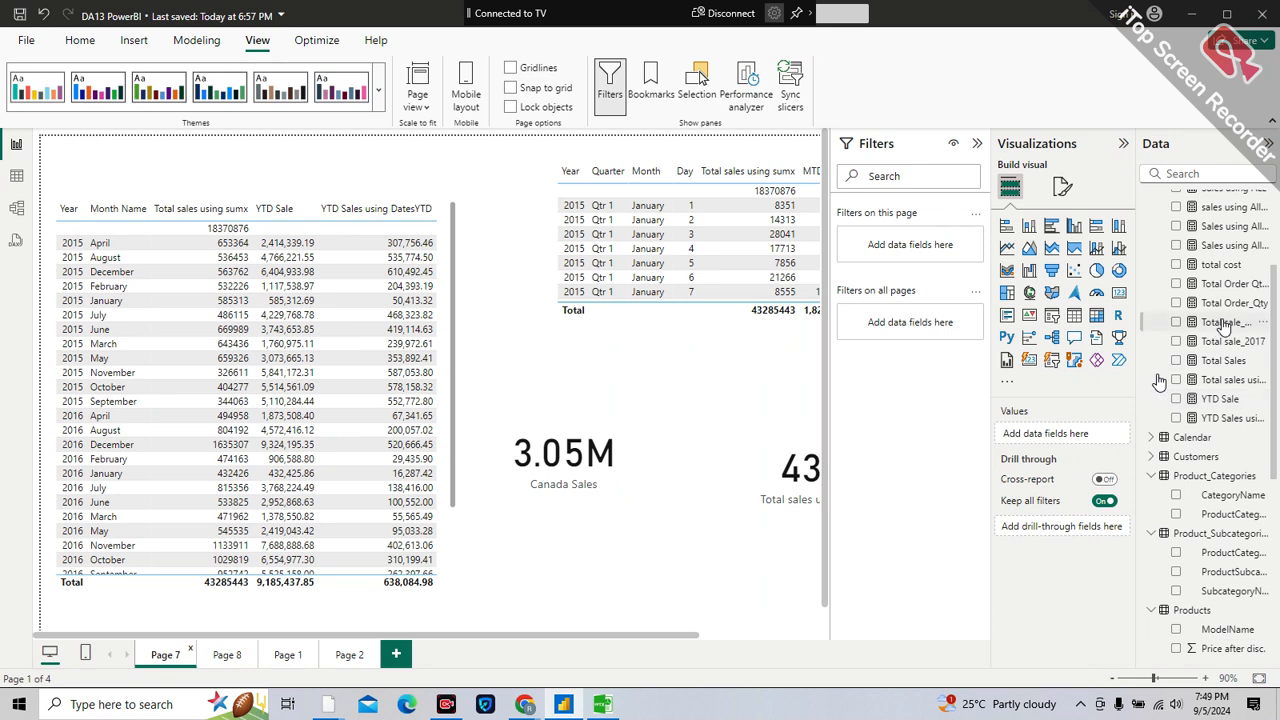
scroll(1158, 382, up, 3)
click(1152, 565)
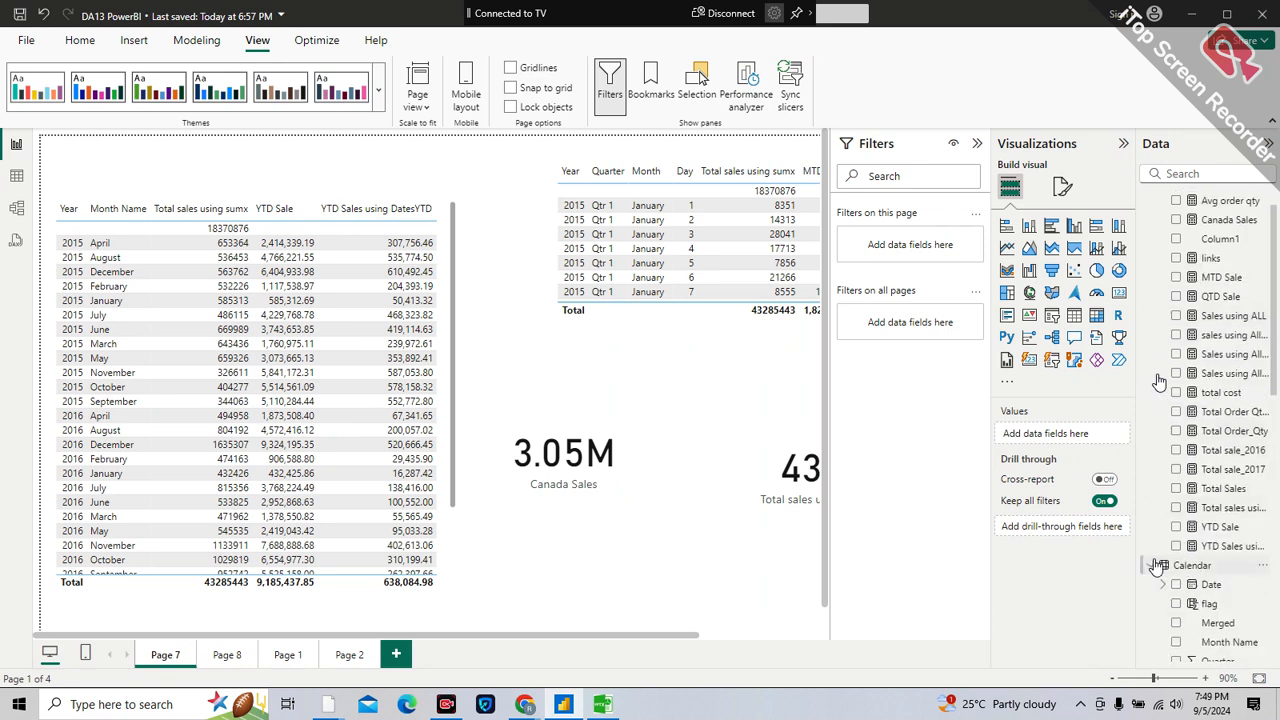
- Create a slicer from the Calendar table's Year field and place it between the two cards on Page 7
scroll(1203, 565, down, 2)
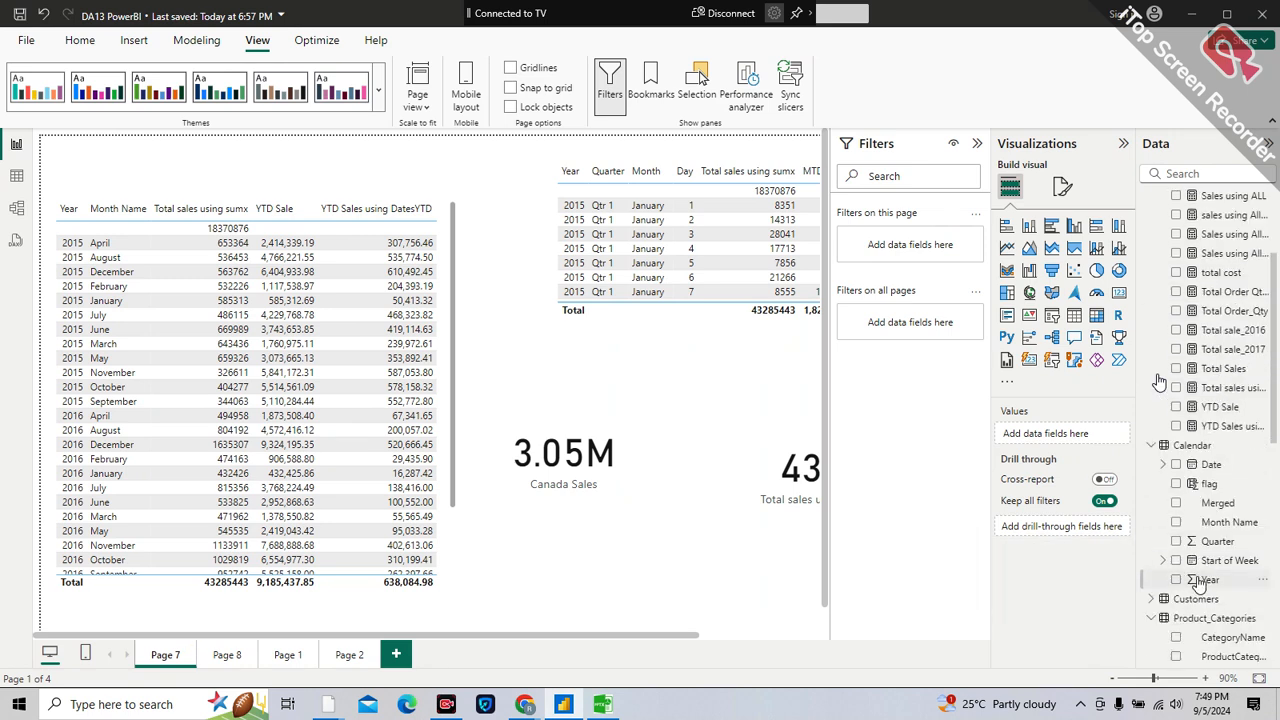
drag(1199, 584, 690, 500)
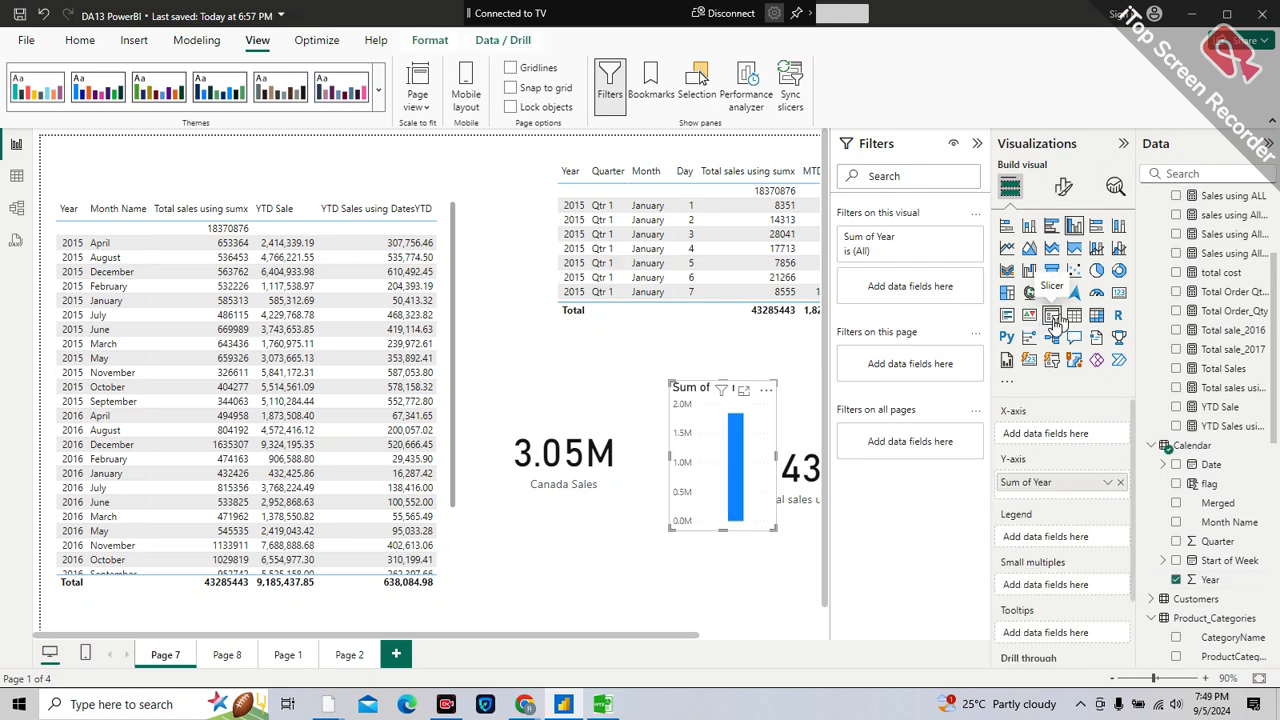
click(1054, 320)
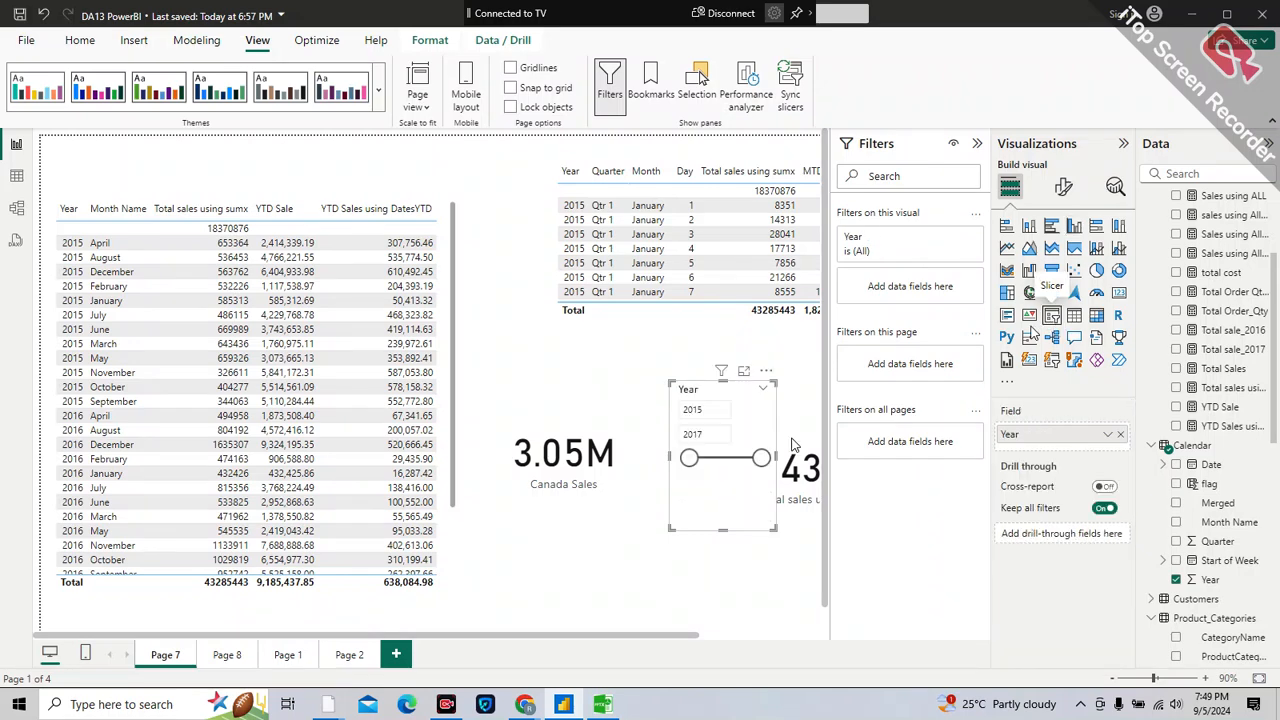
drag(704, 394, 685, 372)
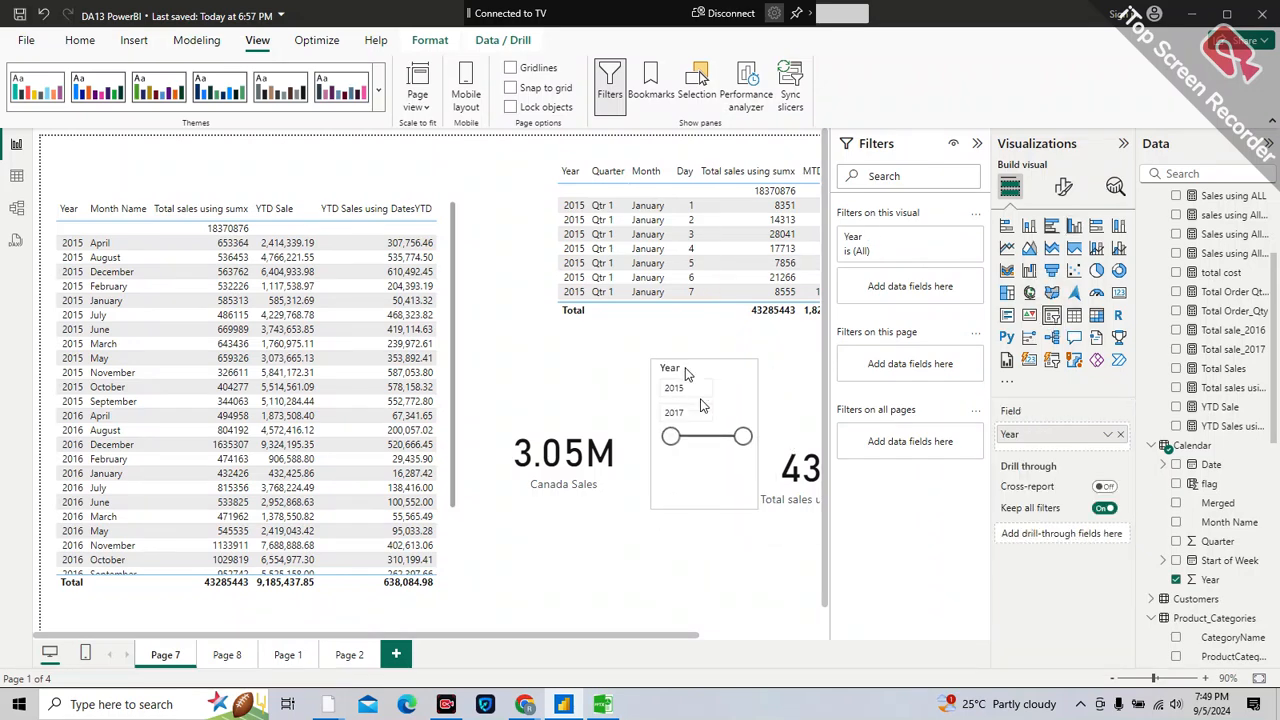
- Set the Year slicer's style to Tile and widen it toward the monthly sales table
click(1068, 188)
click(1030, 298)
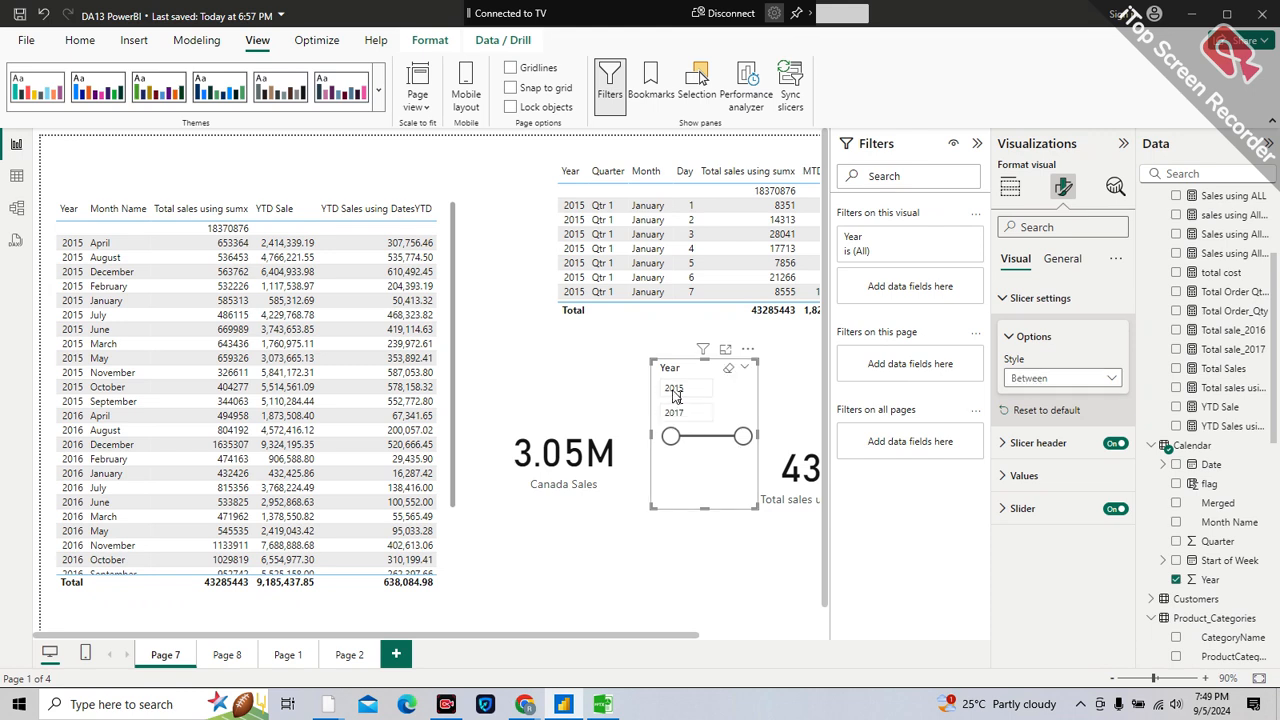
click(1033, 385)
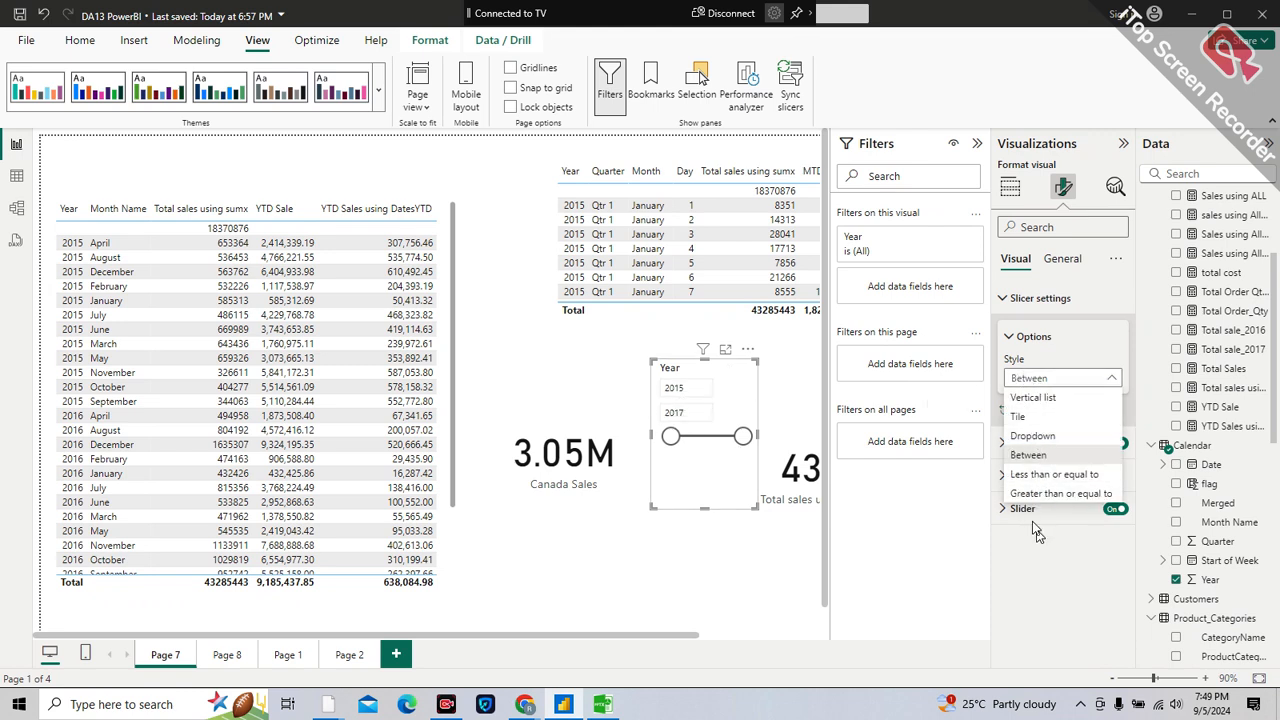
click(1030, 418)
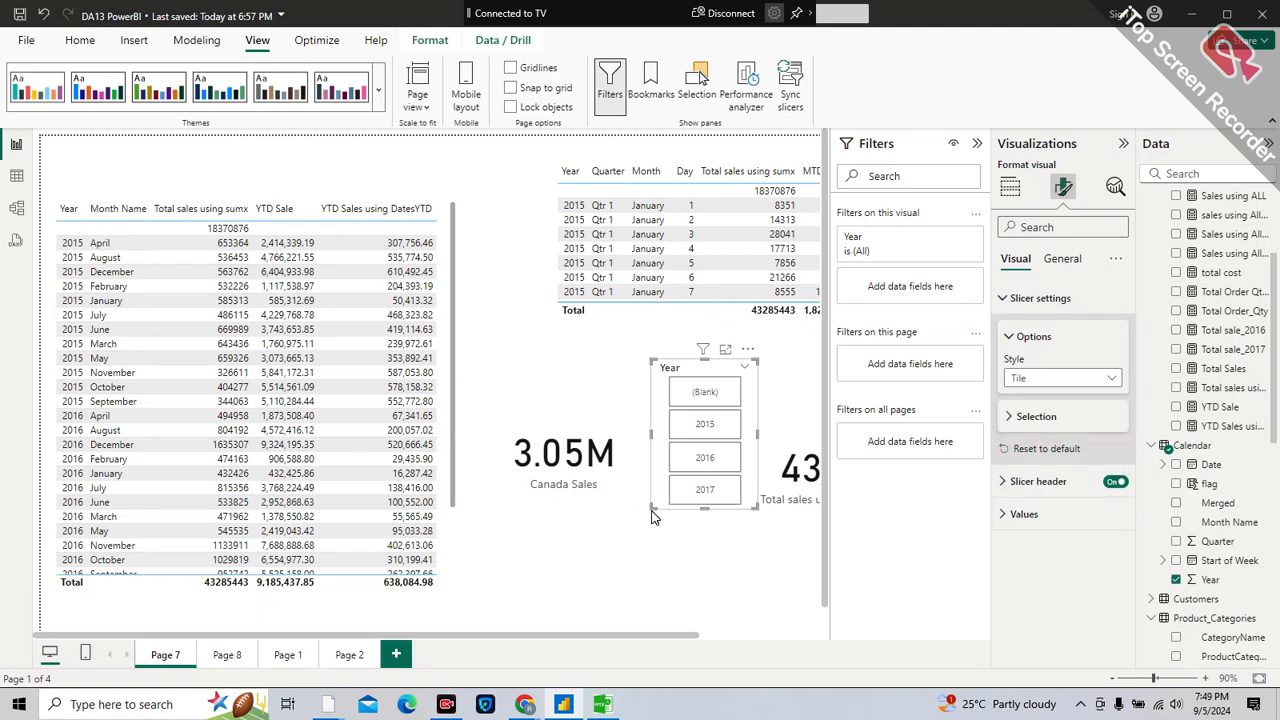
drag(651, 508, 459, 517)
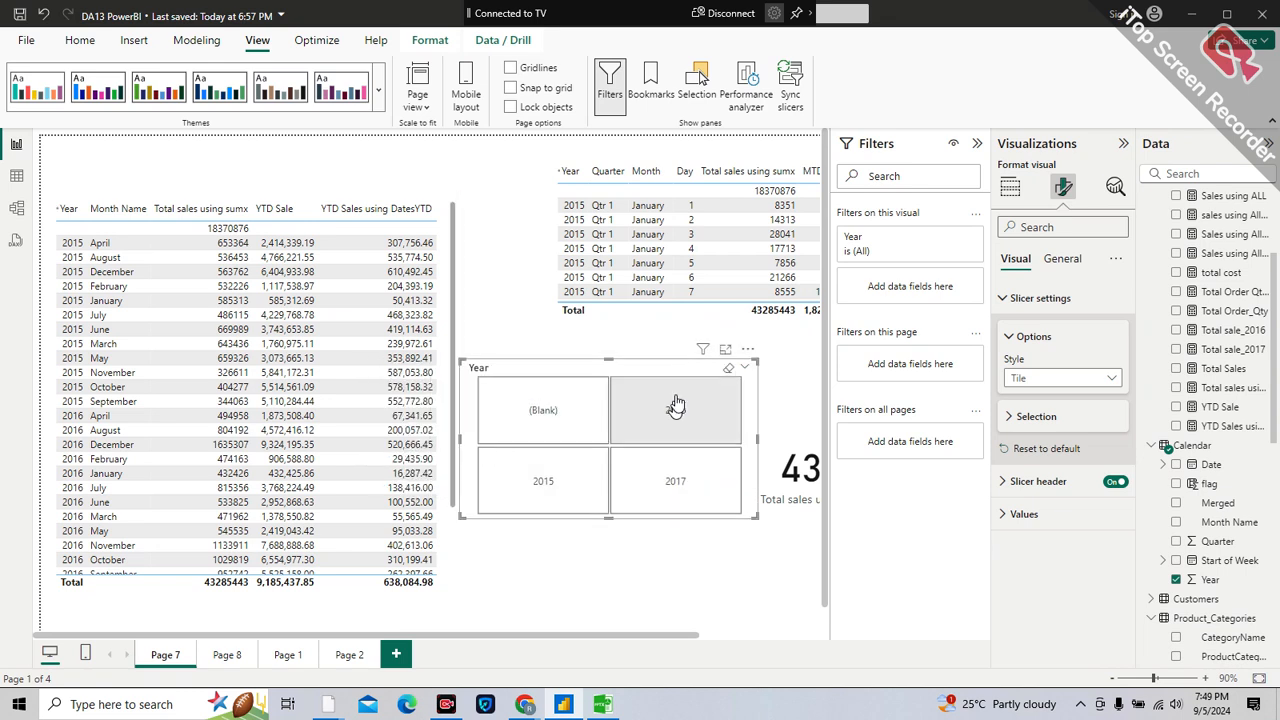
- Demonstrate filtering the page with the Year slicer's 2016 and 2015 tiles, and clear the selection
click(677, 405)
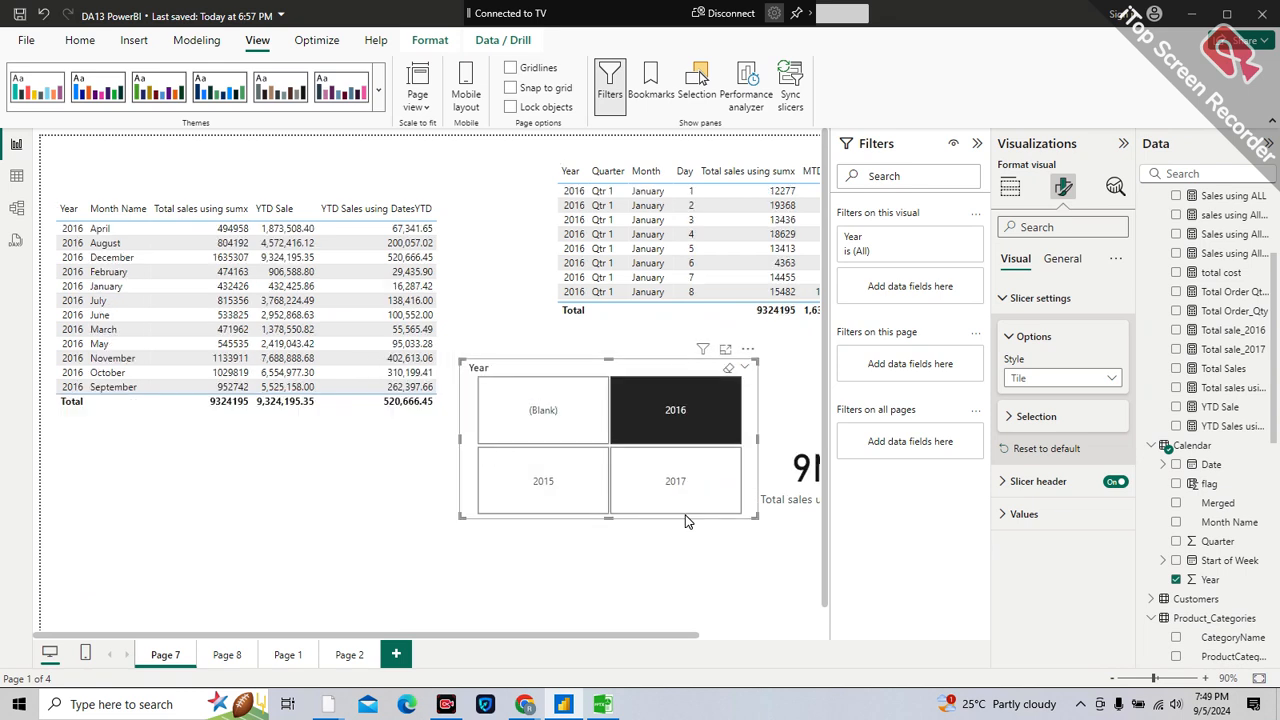
click(688, 430)
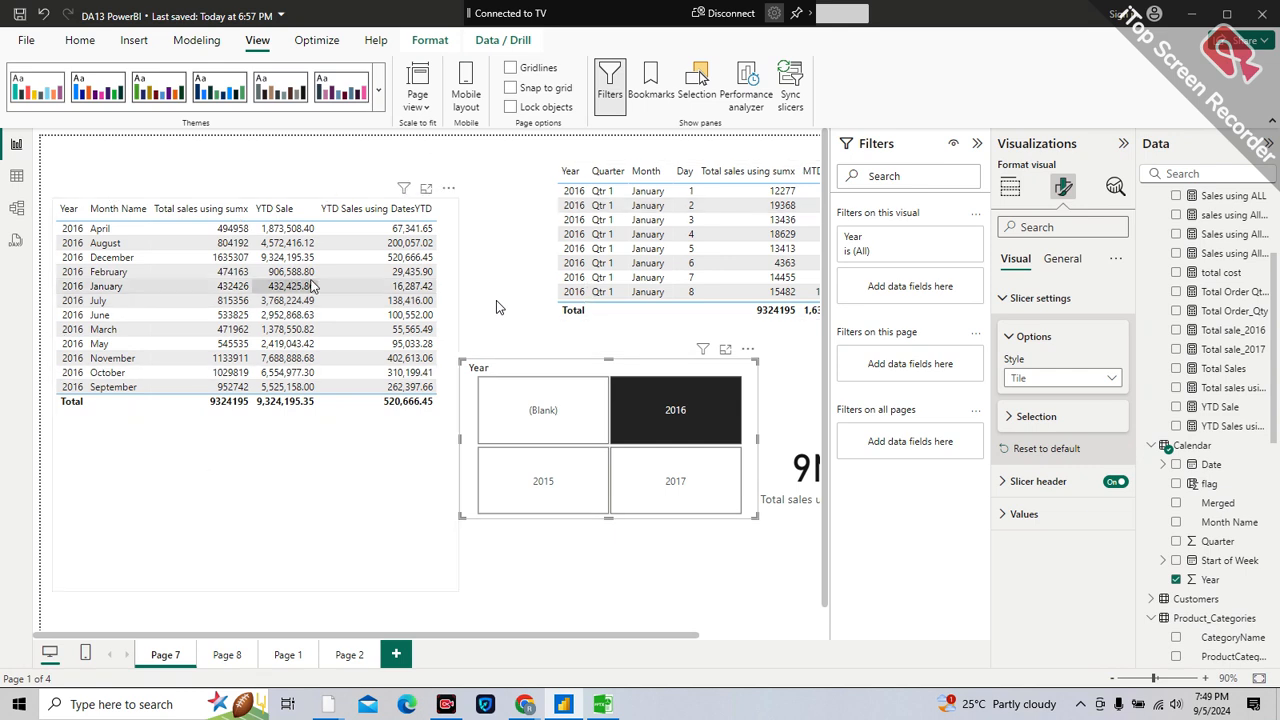
click(541, 483)
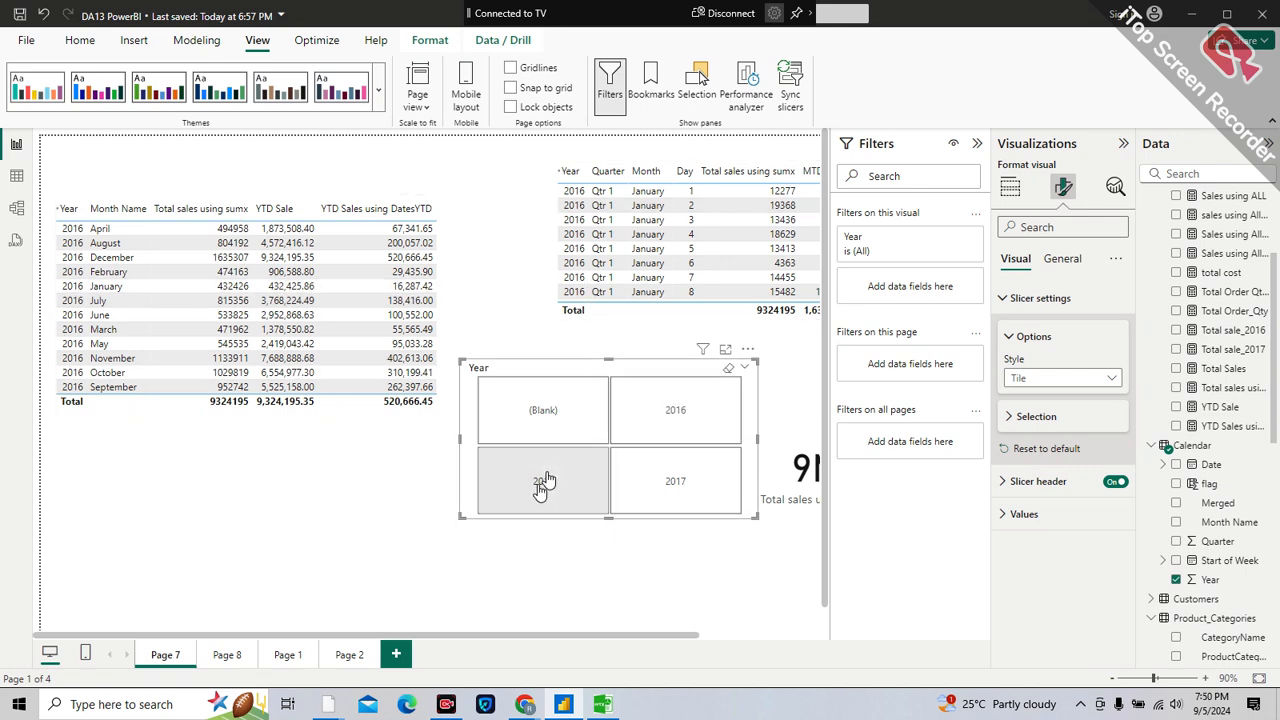
click(578, 476)
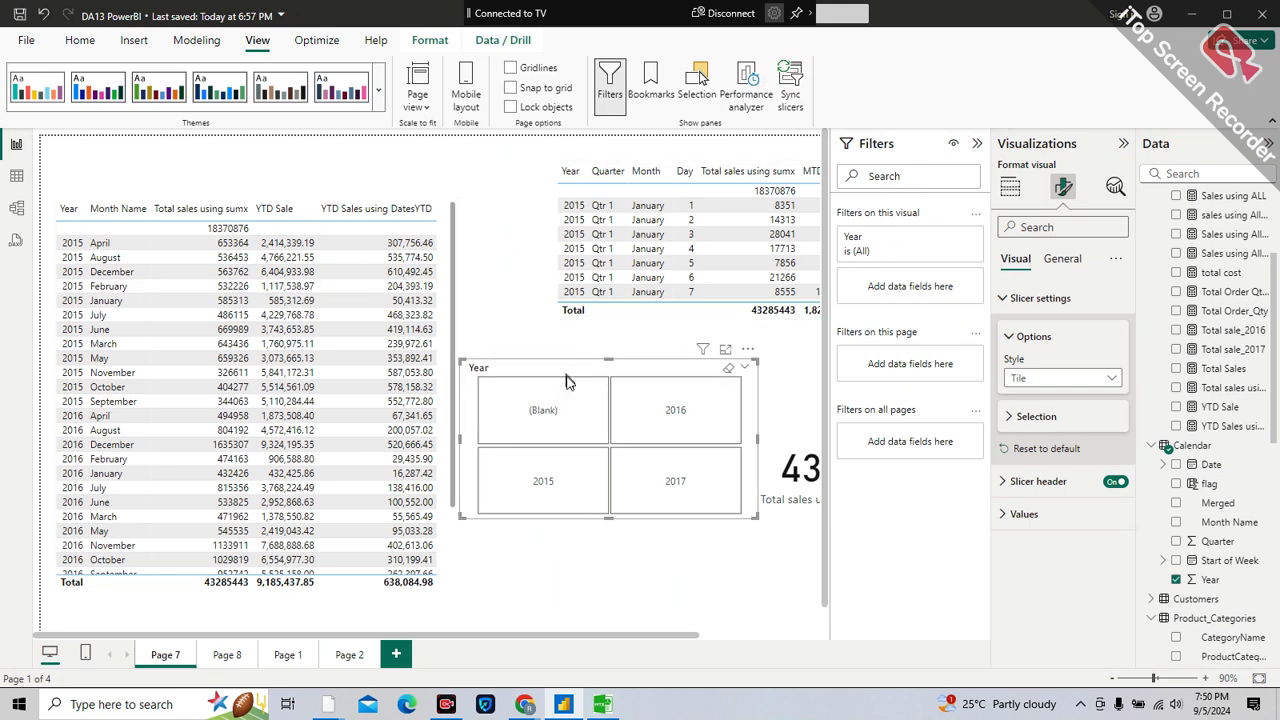
- Filter only the monthly sales table to 2016, using basic filtering on its visual-level Year filter
click(455, 224)
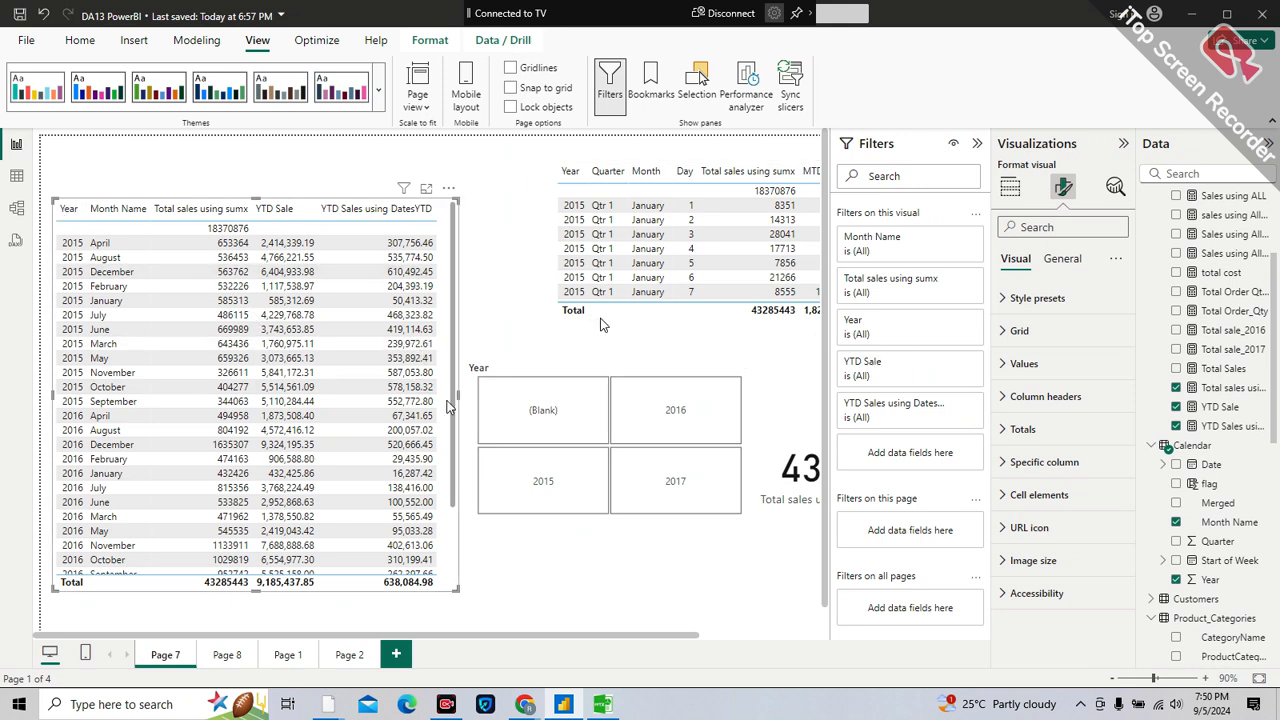
click(950, 321)
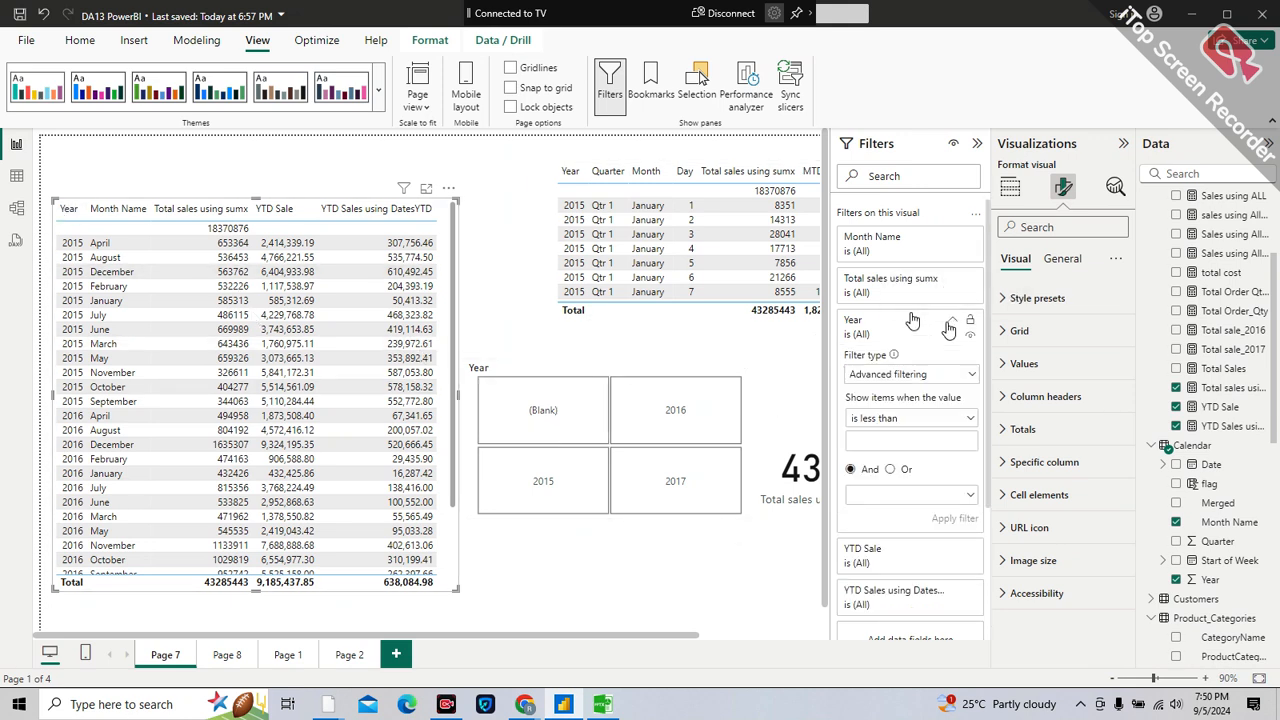
click(925, 376)
click(890, 416)
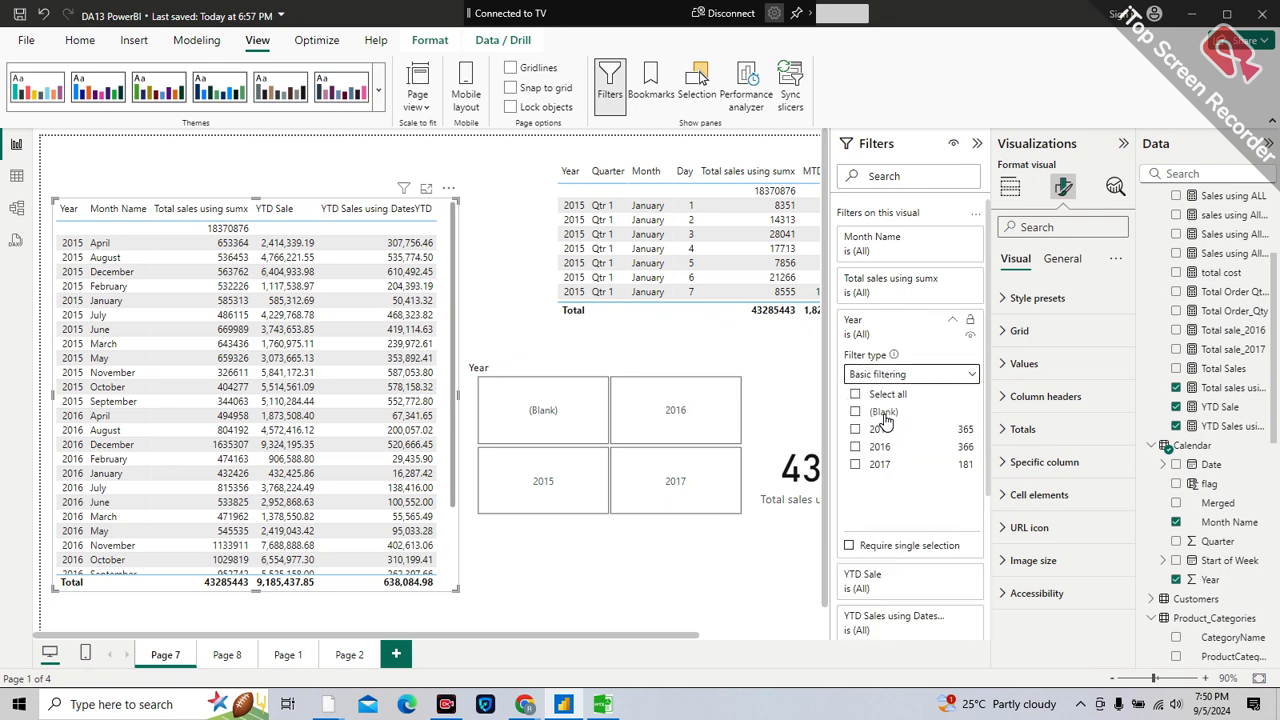
click(880, 447)
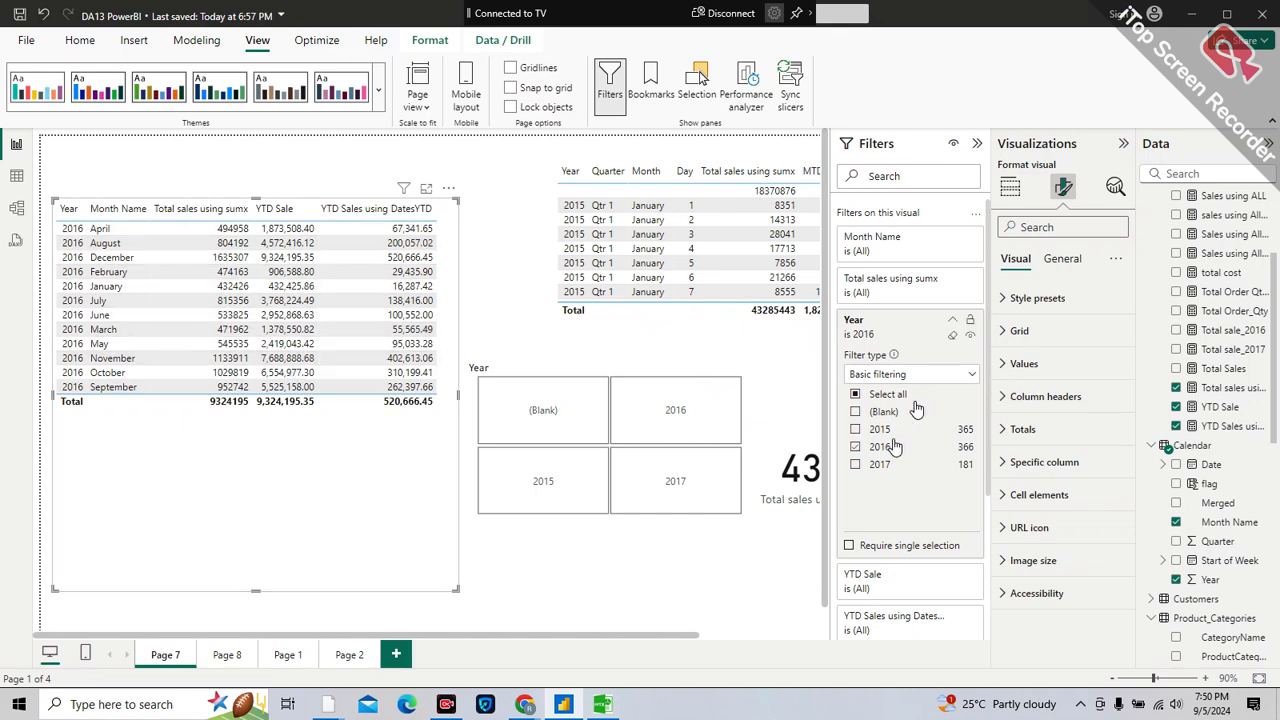
- Hide the Filters pane and select 2017 in the Year slicer
click(979, 148)
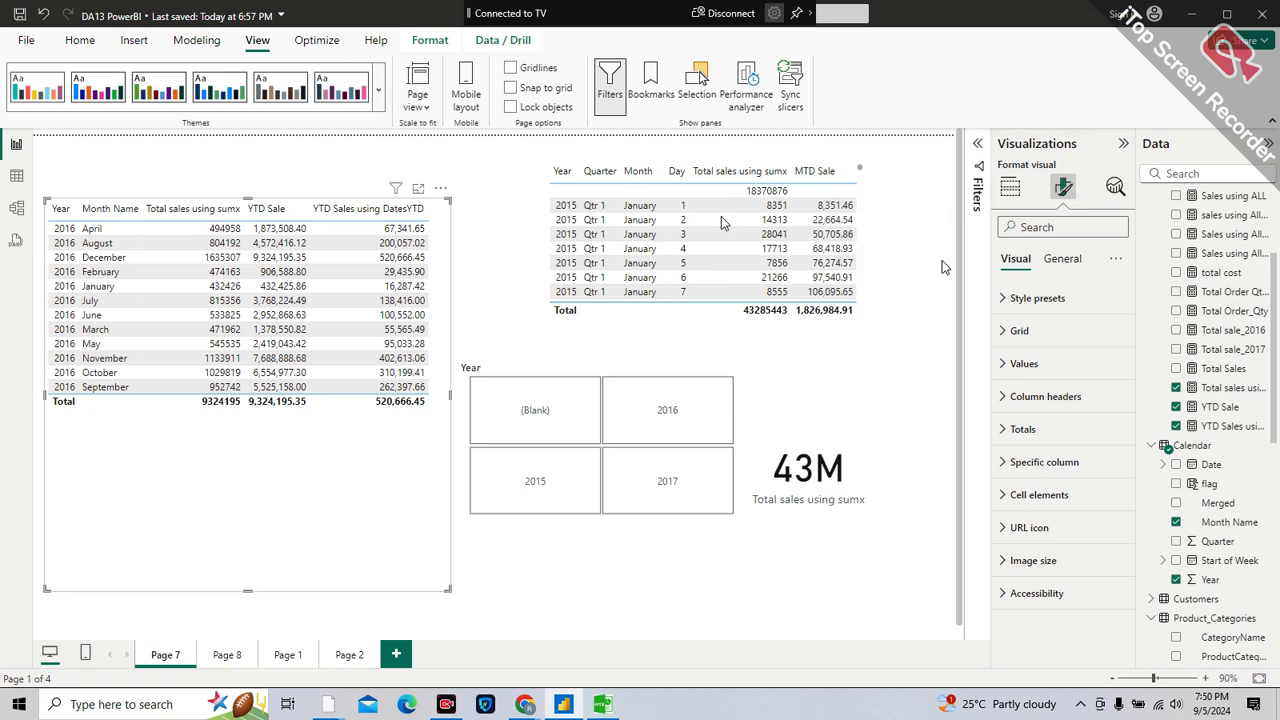
click(609, 100)
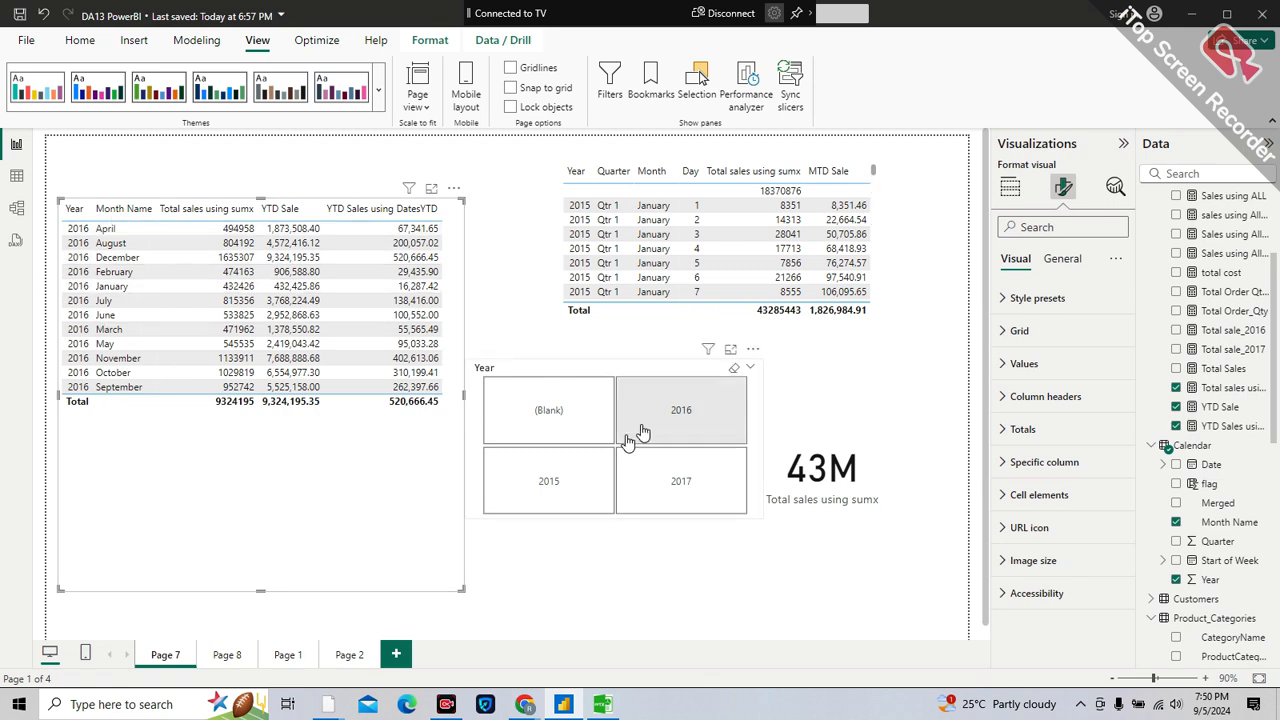
click(672, 497)
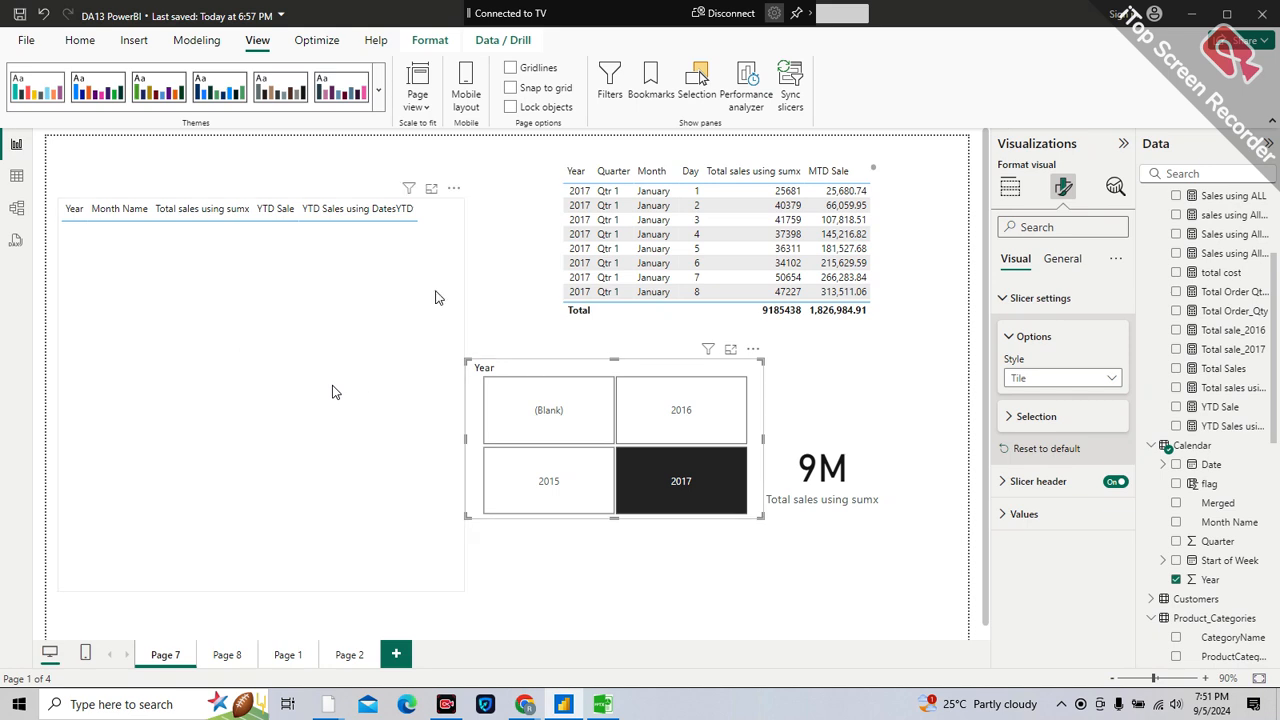
- Show the expanded Filters pane again, deselect 2016 in the monthly sales table's Year filter, and collapse that filter card
click(610, 88)
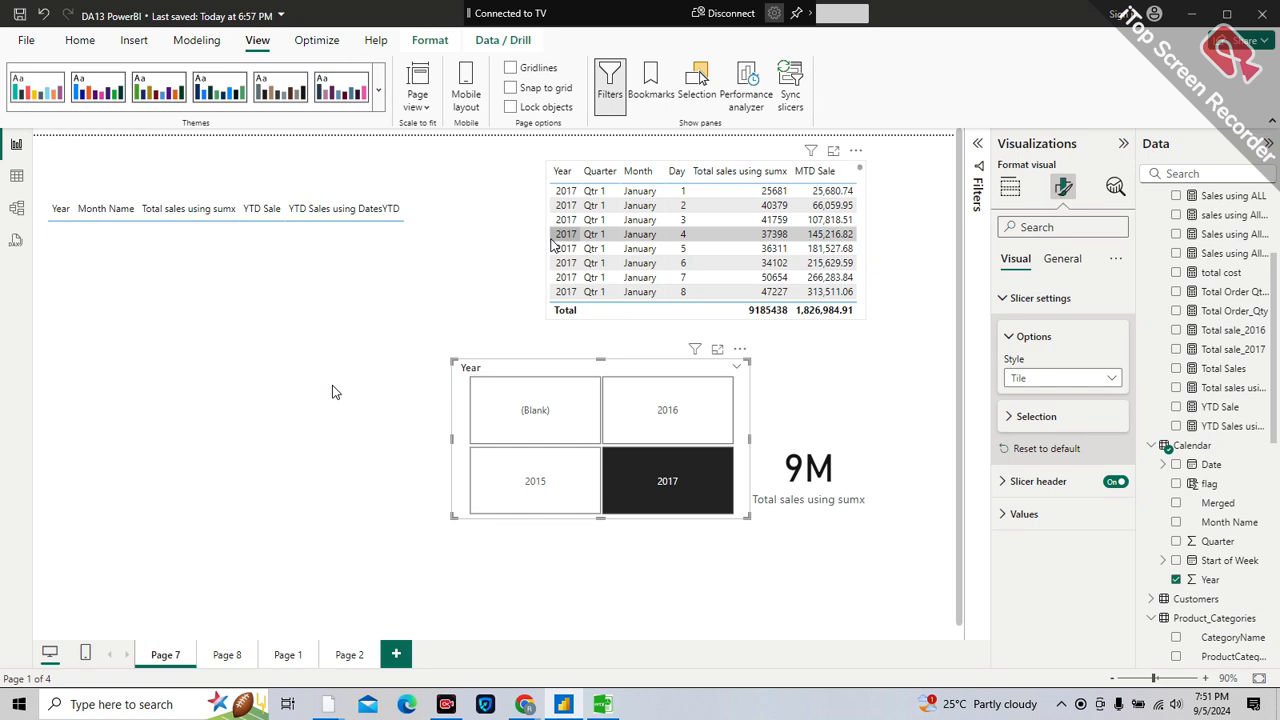
click(978, 150)
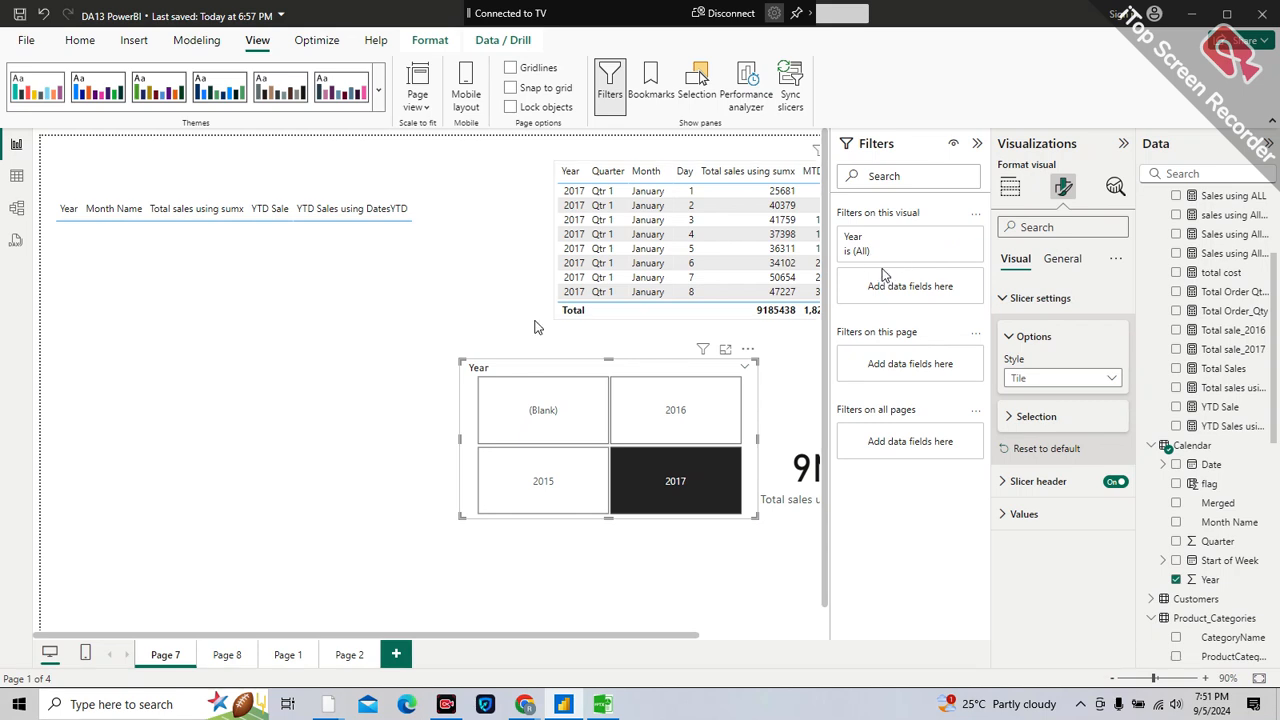
click(328, 271)
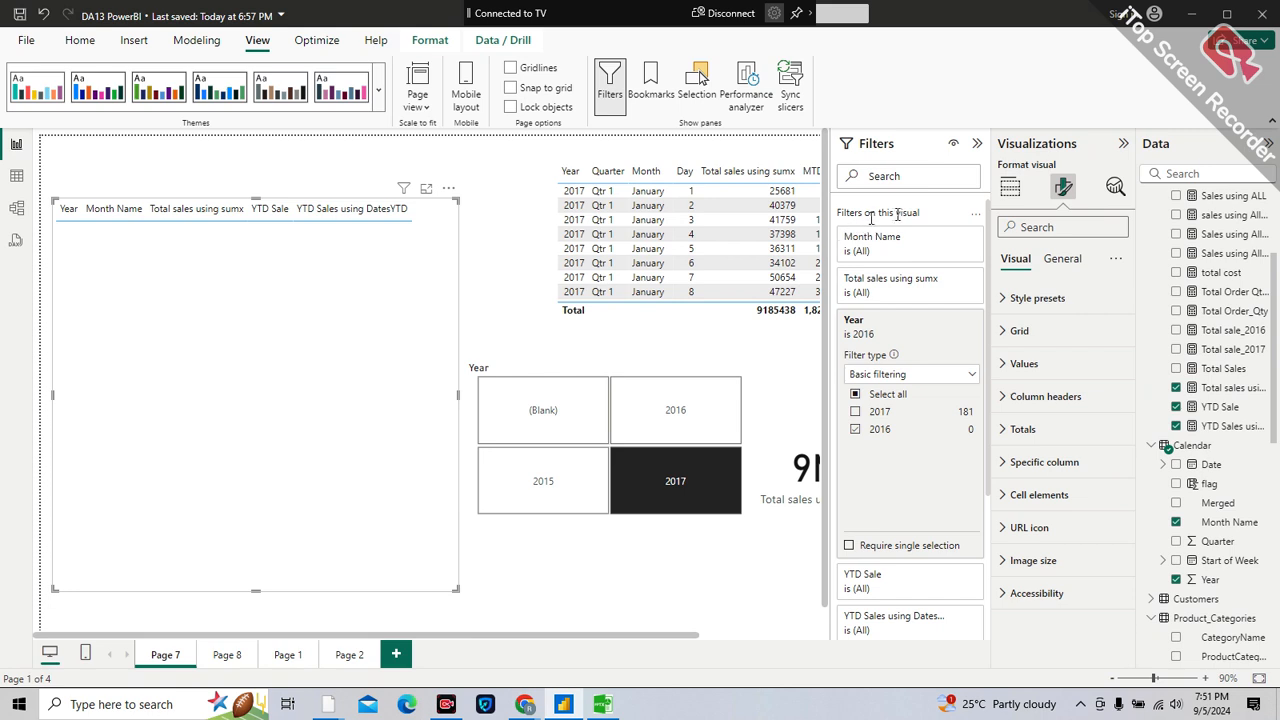
click(866, 431)
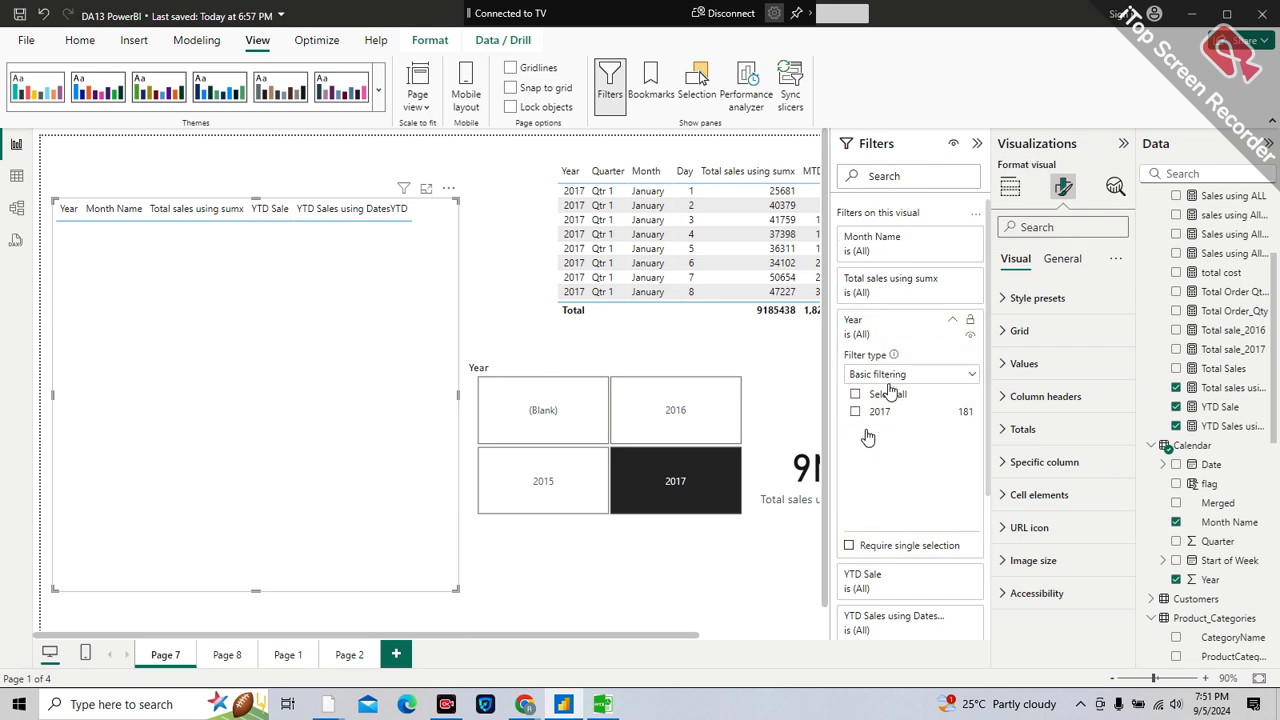
click(952, 319)
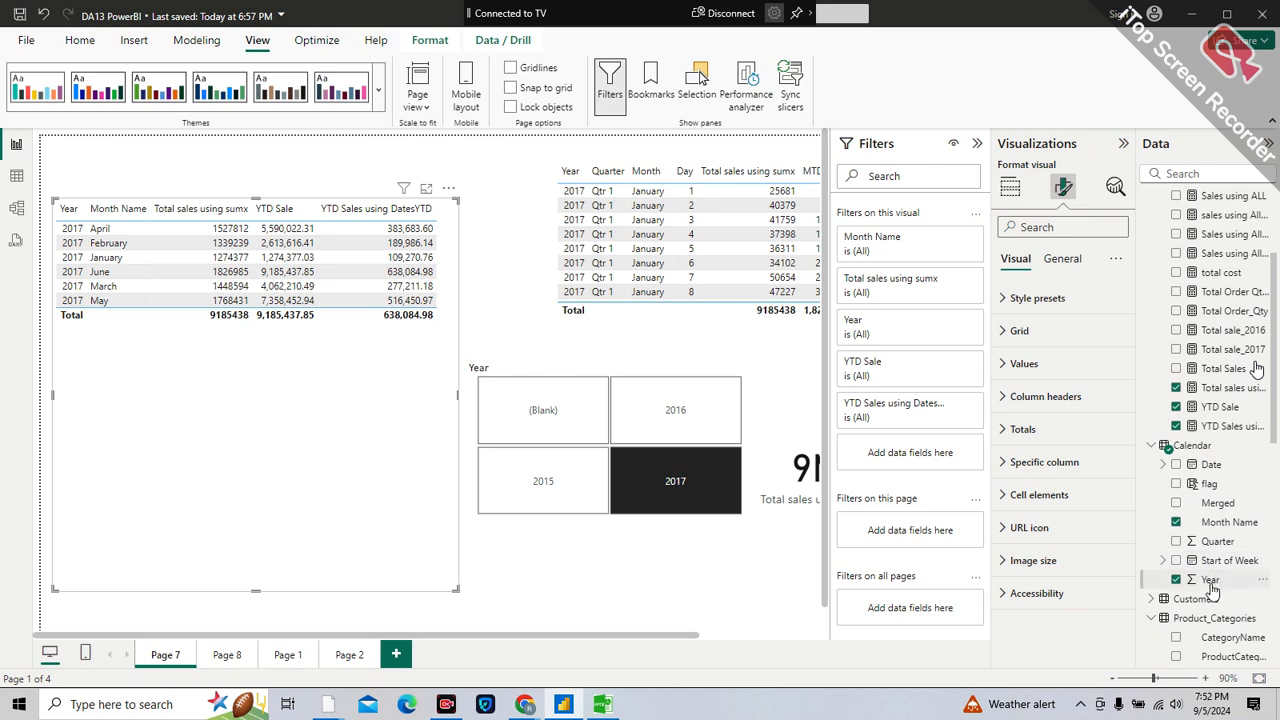
- Add the Calendar table's Year field to the page-level filters and collapse the Filters pane
drag(1212, 590, 932, 522)
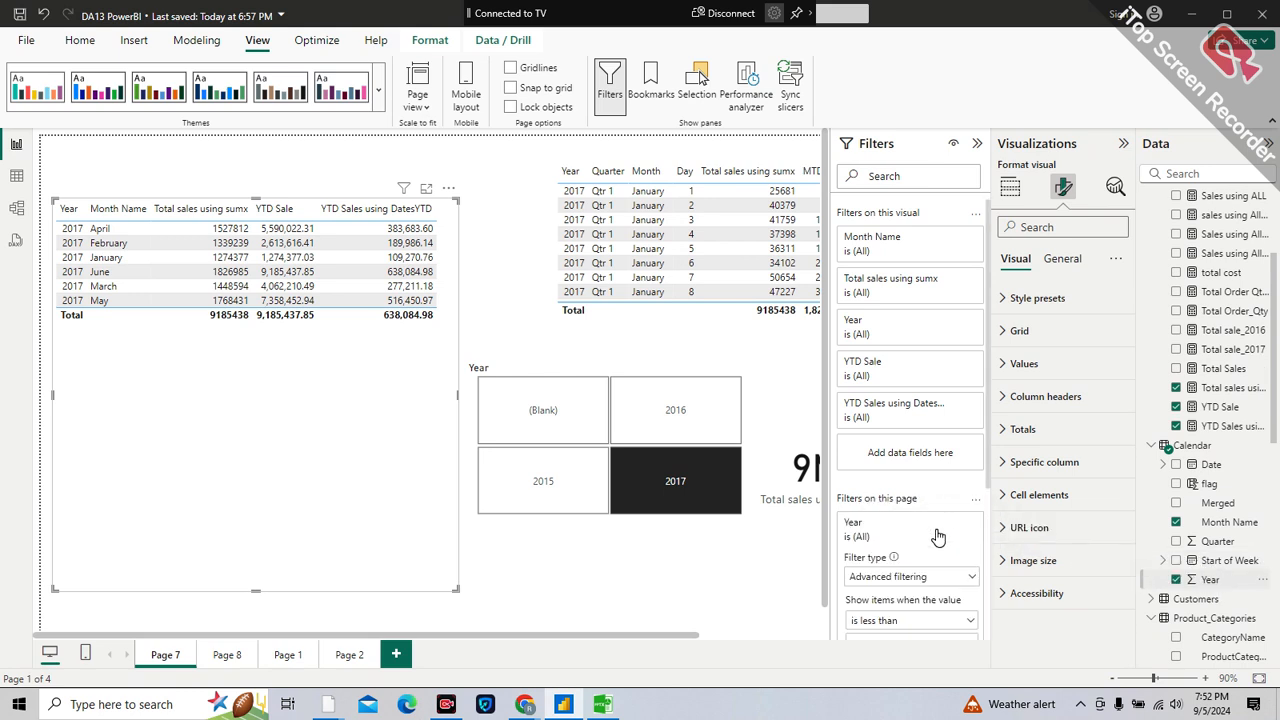
scroll(938, 538, down, 3)
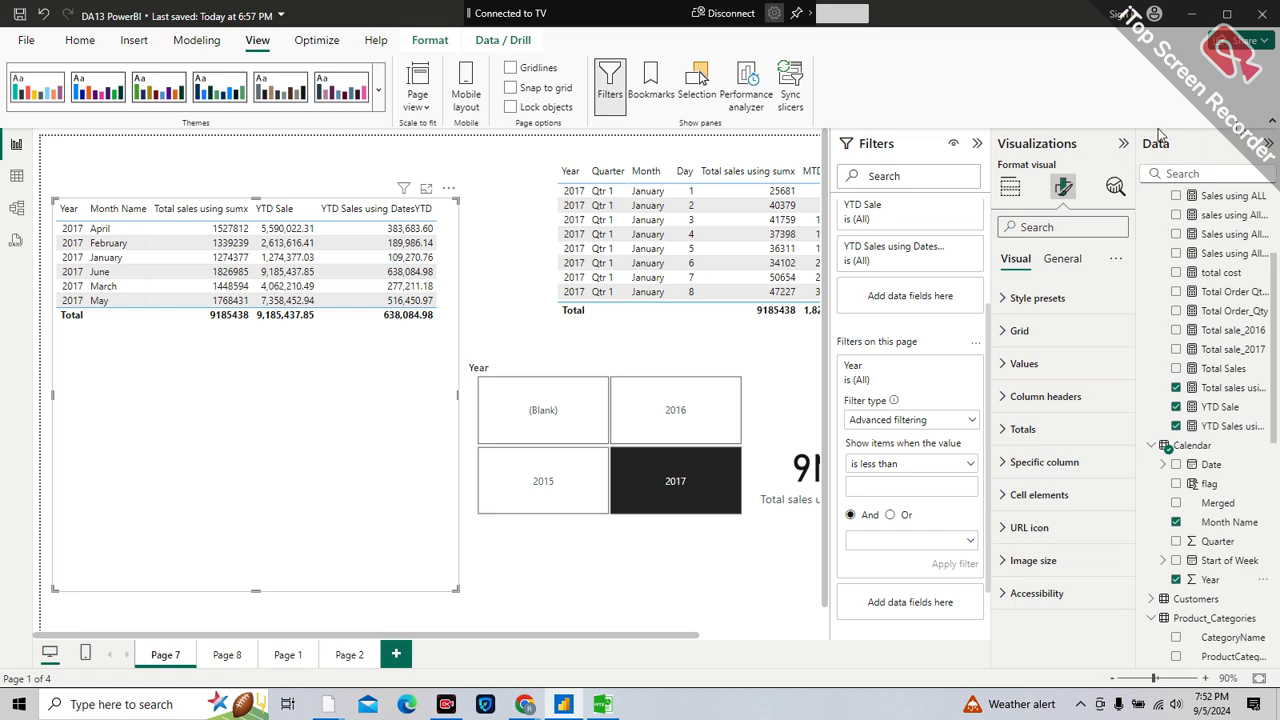
click(977, 150)
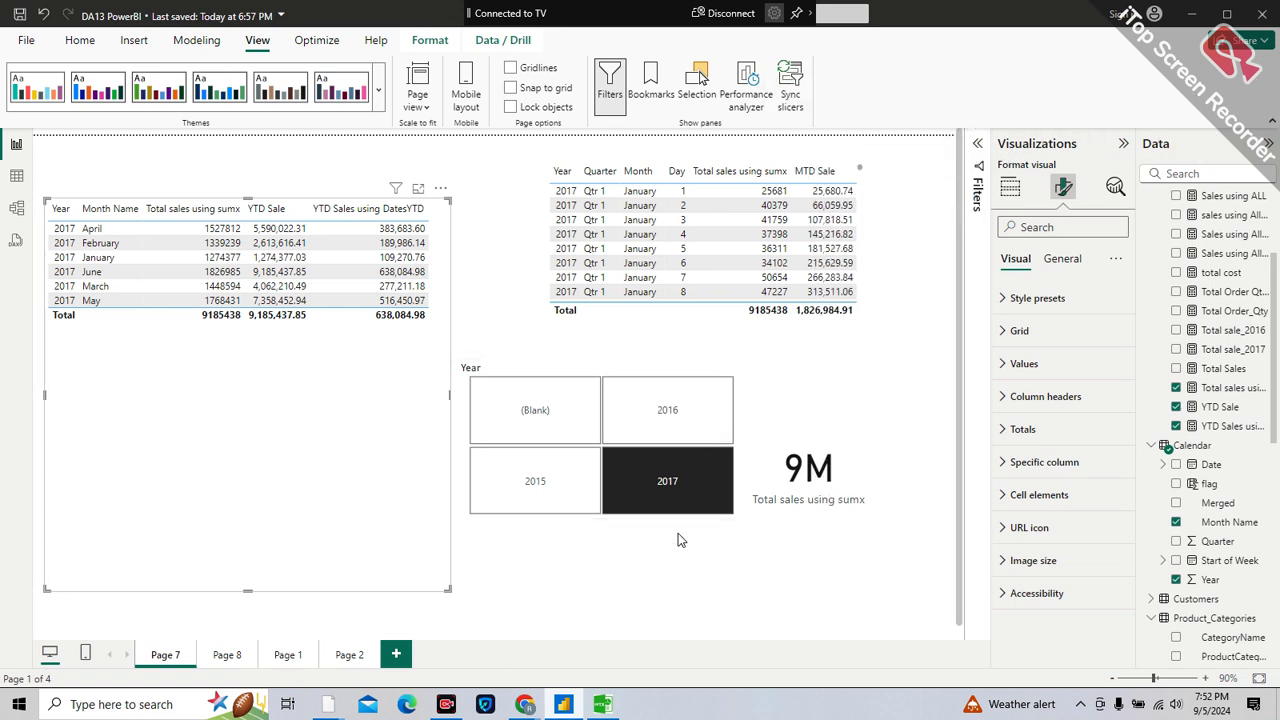
- Switch to PPTX Viewer and show the Table Visual and Matrix Visual slides
click(602, 706)
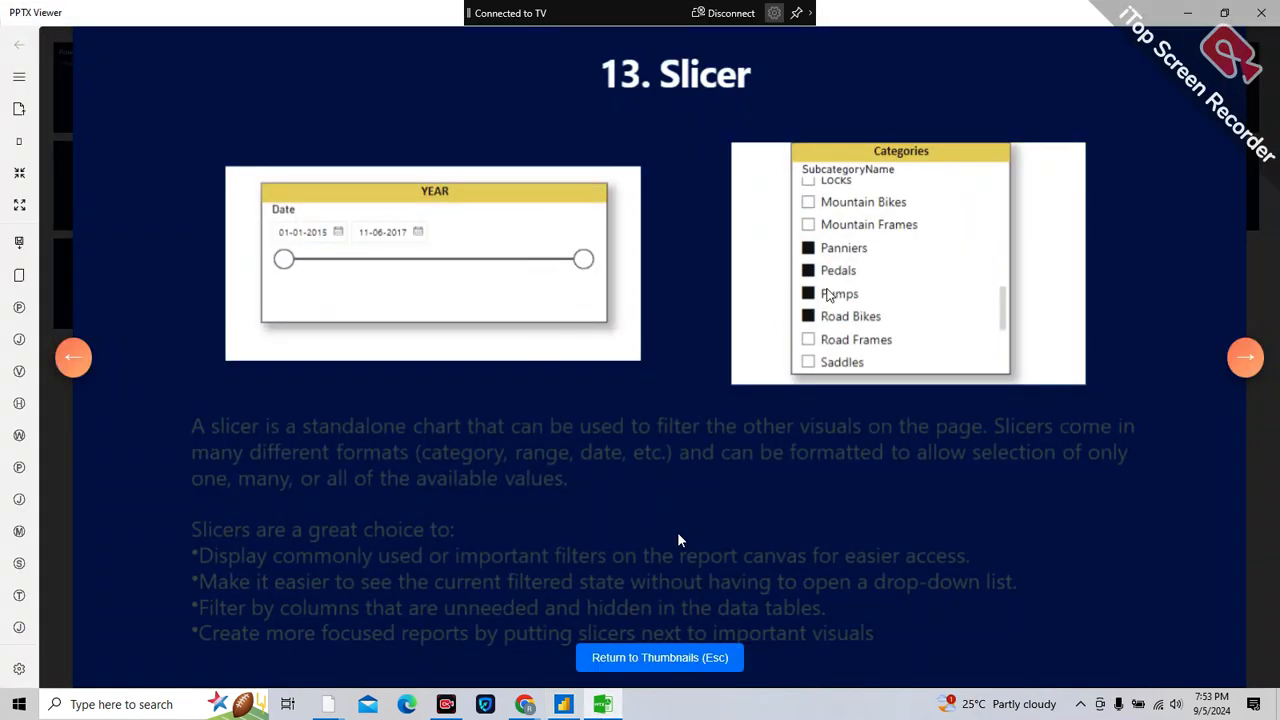
click(1248, 357)
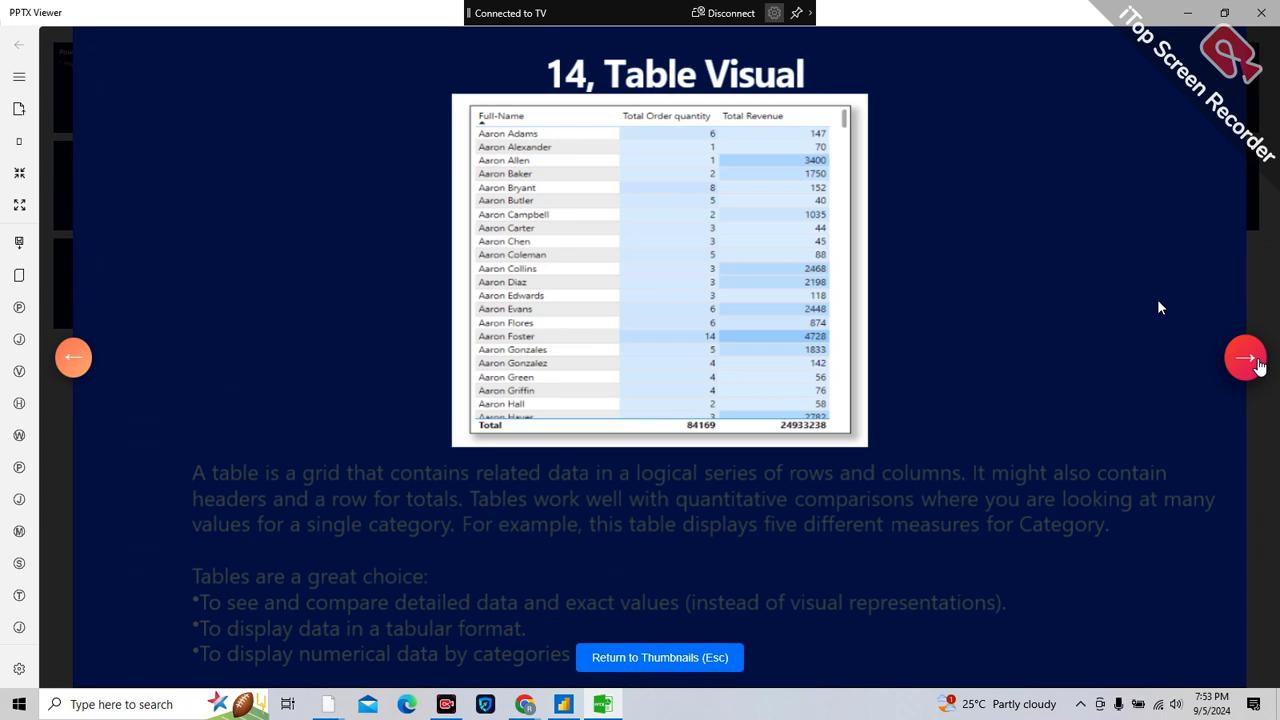
click(1248, 357)
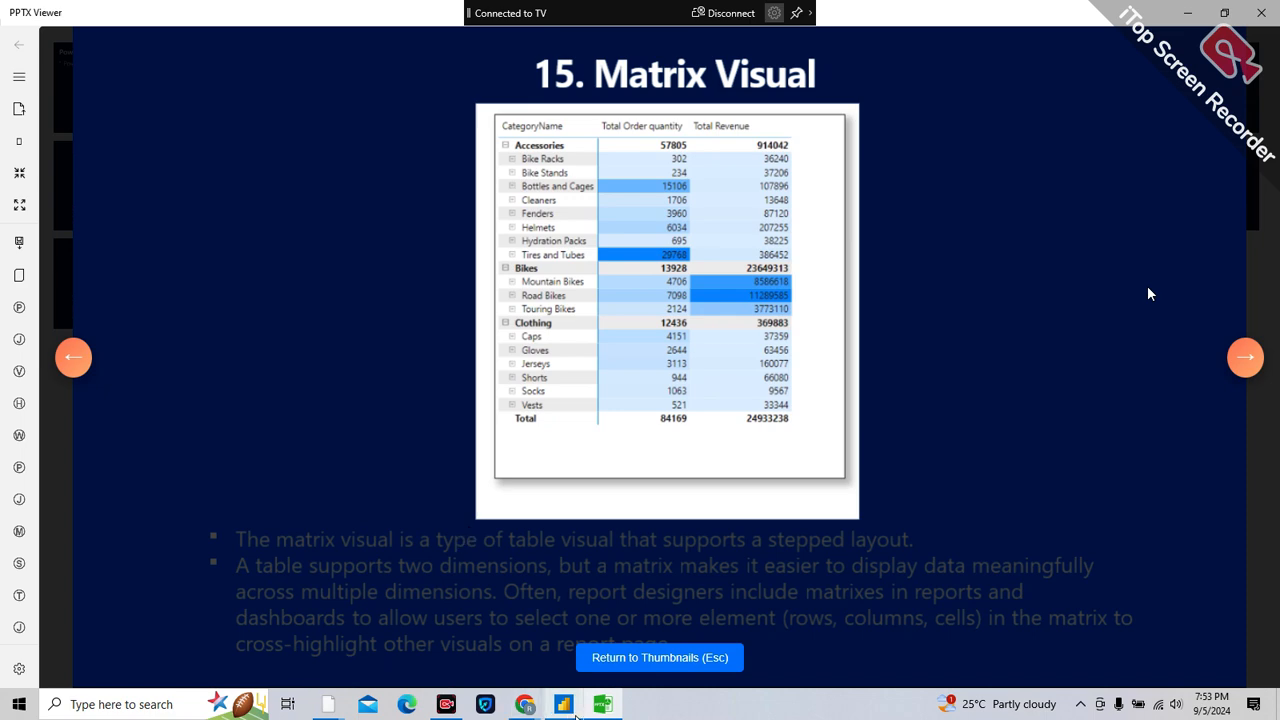
- Switch back to Power BI, convert the monthly sales table to a matrix, and remove both YTD sales measures from its values
click(575, 714)
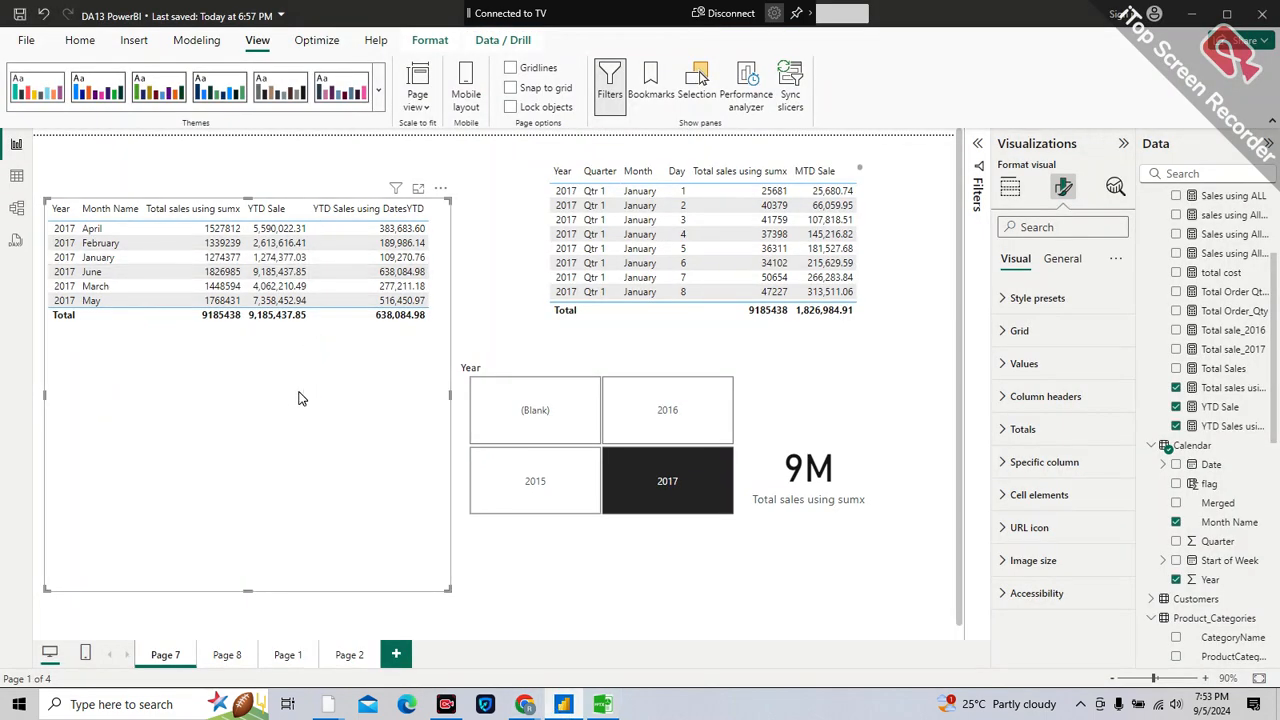
click(1010, 192)
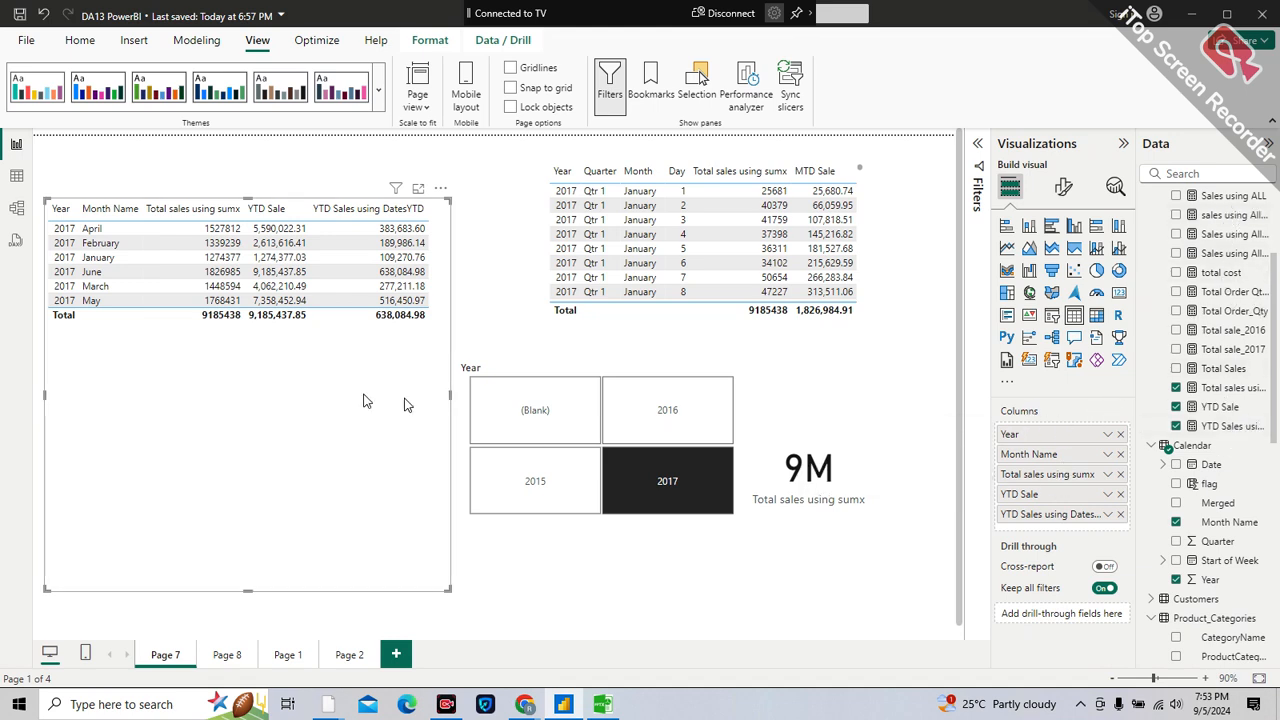
click(1095, 318)
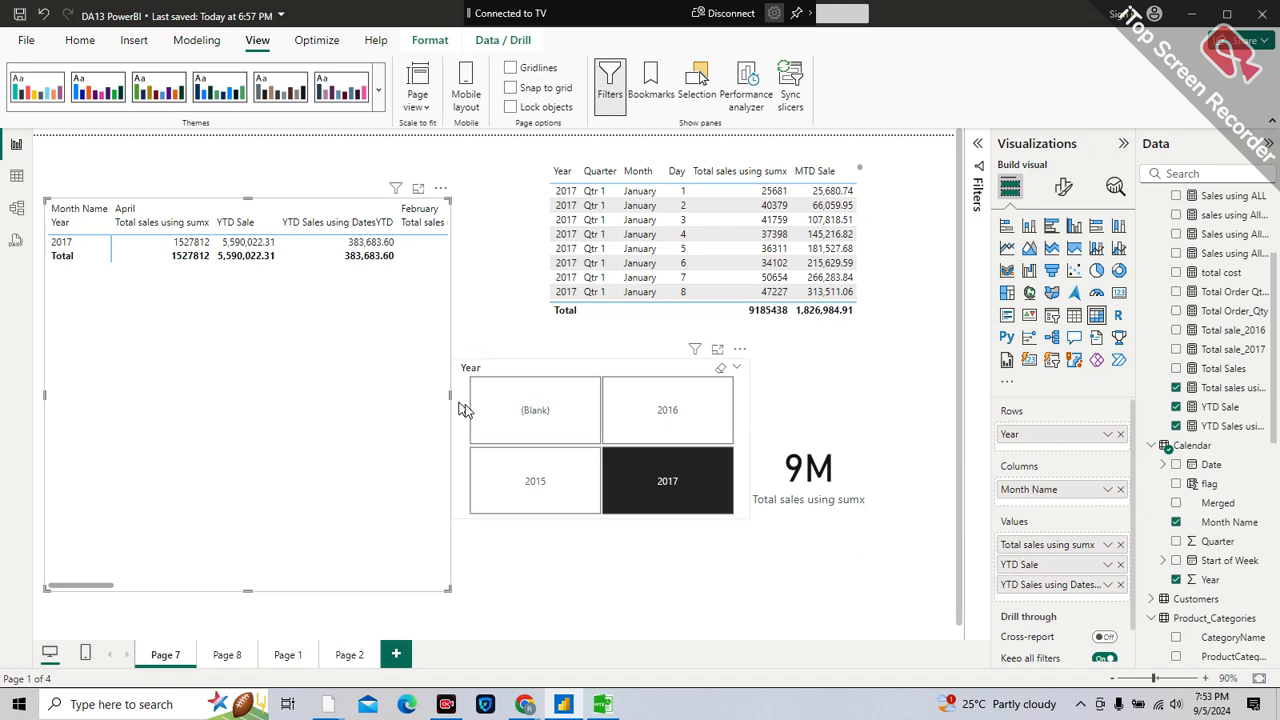
click(1120, 585)
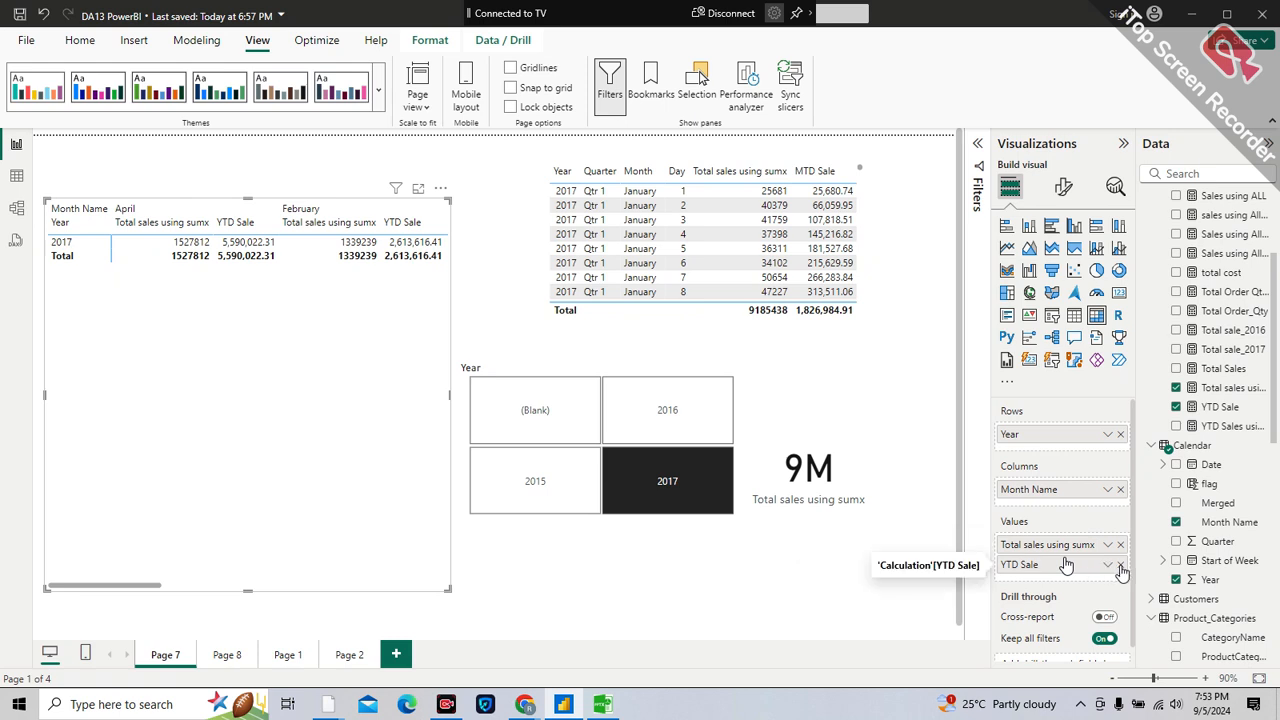
click(1120, 565)
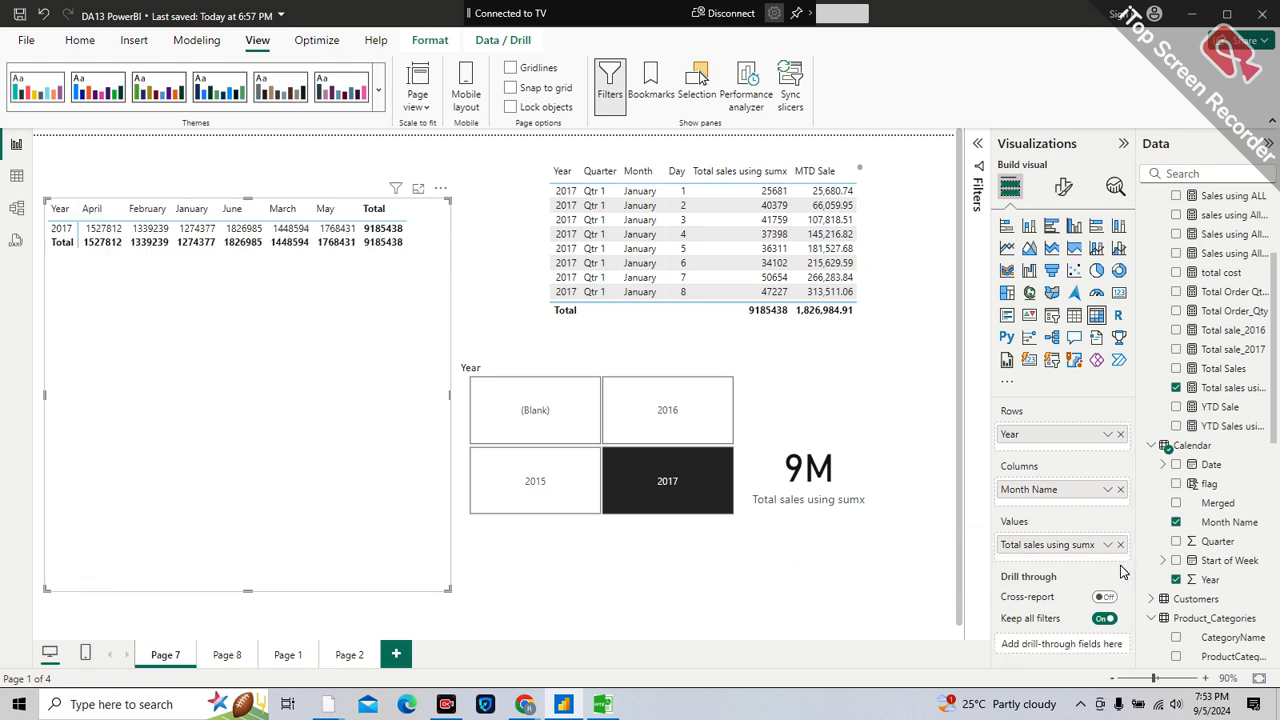
- Replace the matrix's Month Name columns and Year rows with CategoryName, SubcategoryName and ProductName as nested rows
click(1120, 489)
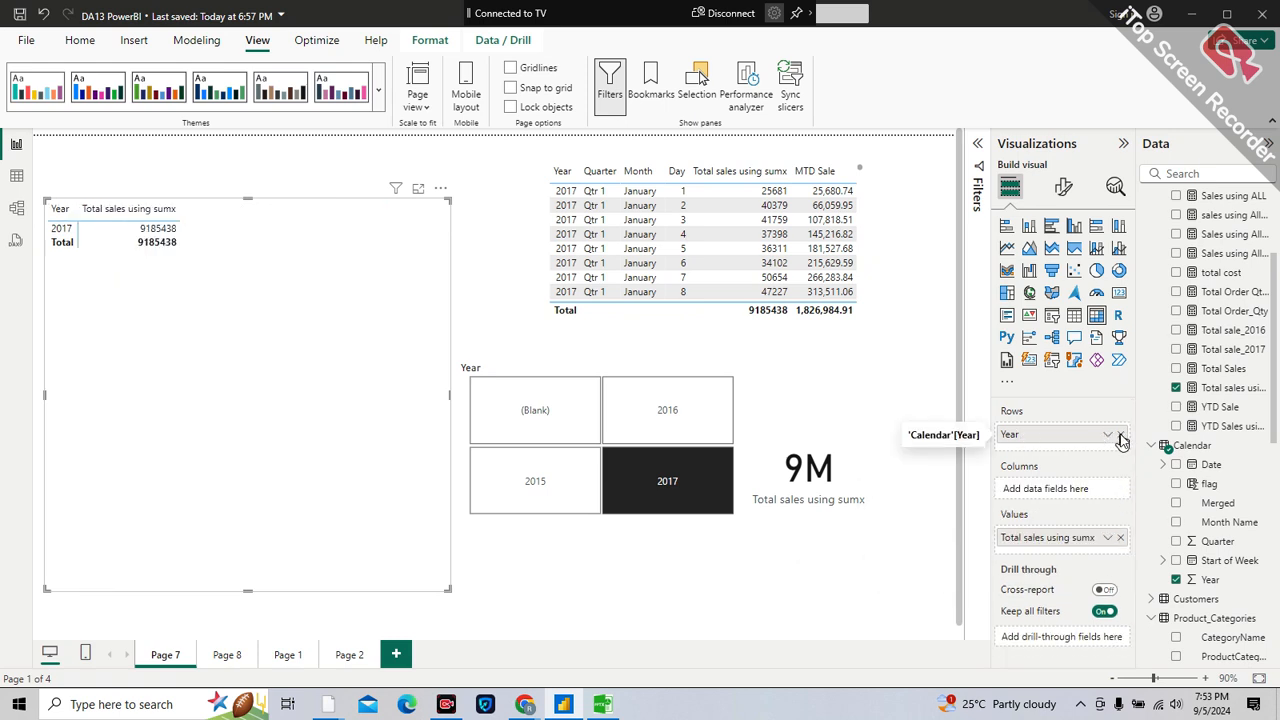
click(1120, 435)
scroll(1165, 450, up, 3)
scroll(1163, 460, down, 5)
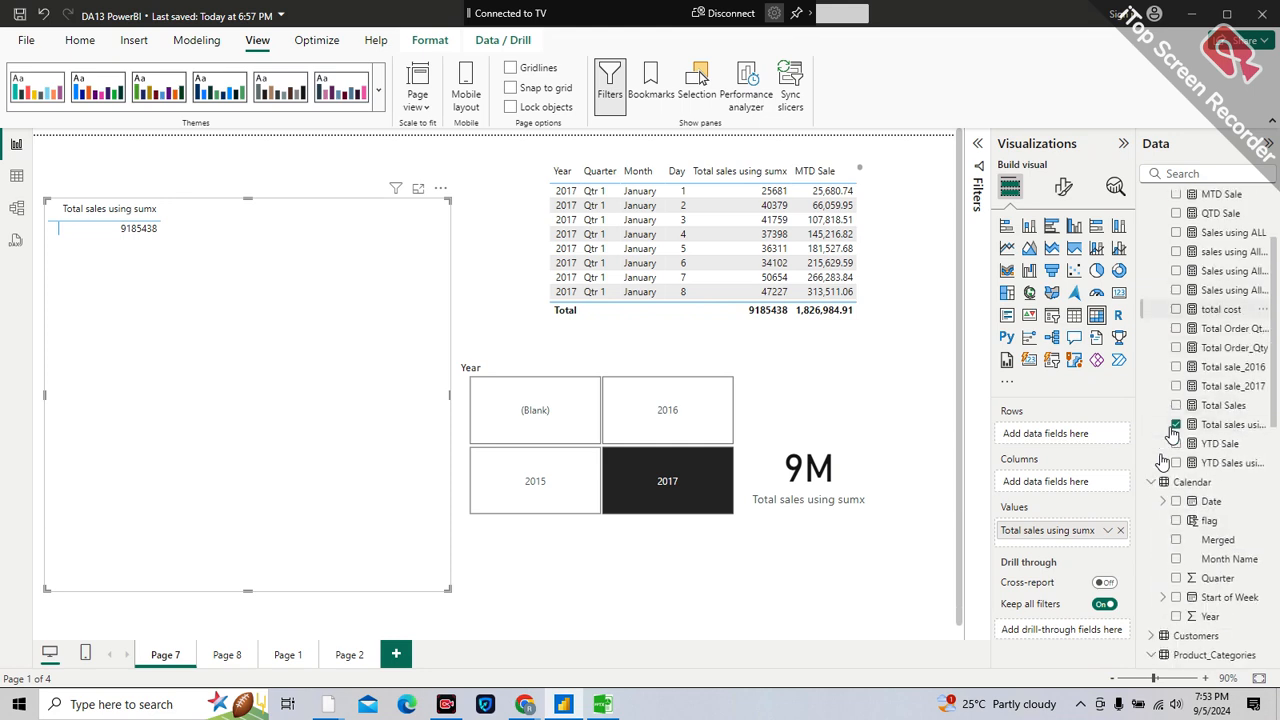
scroll(1172, 432, down, 1)
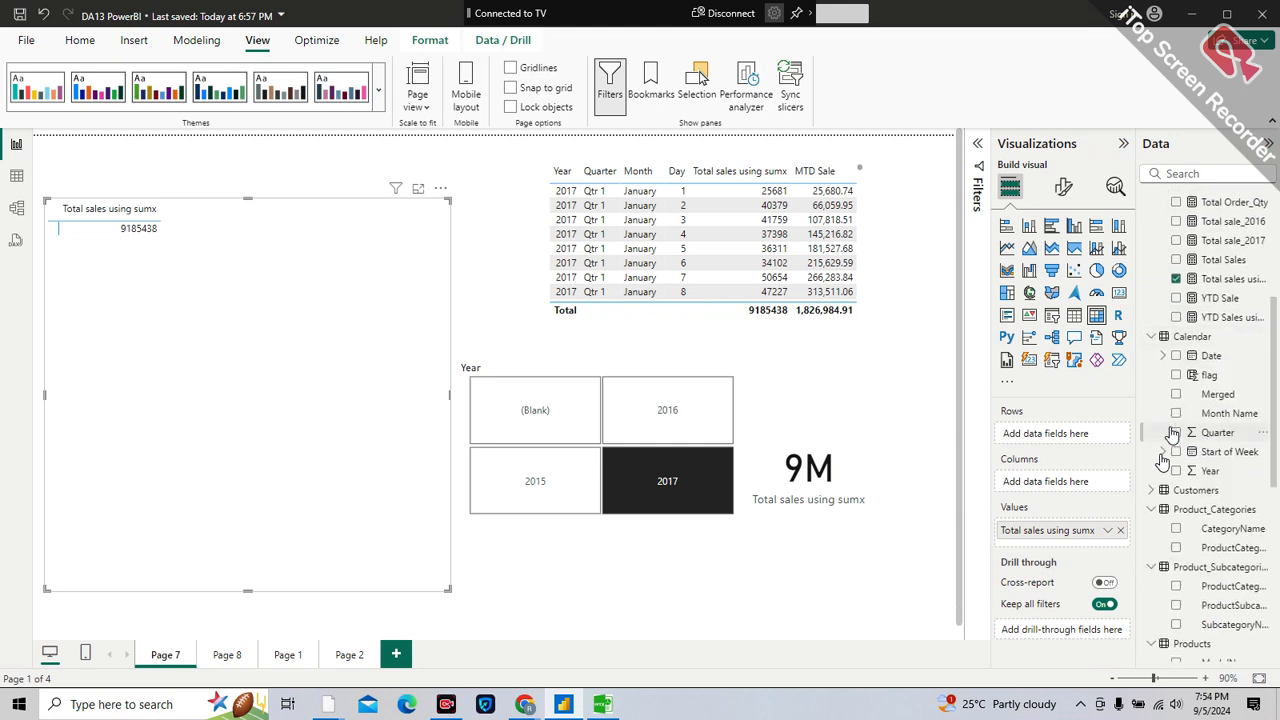
drag(1222, 532, 1100, 436)
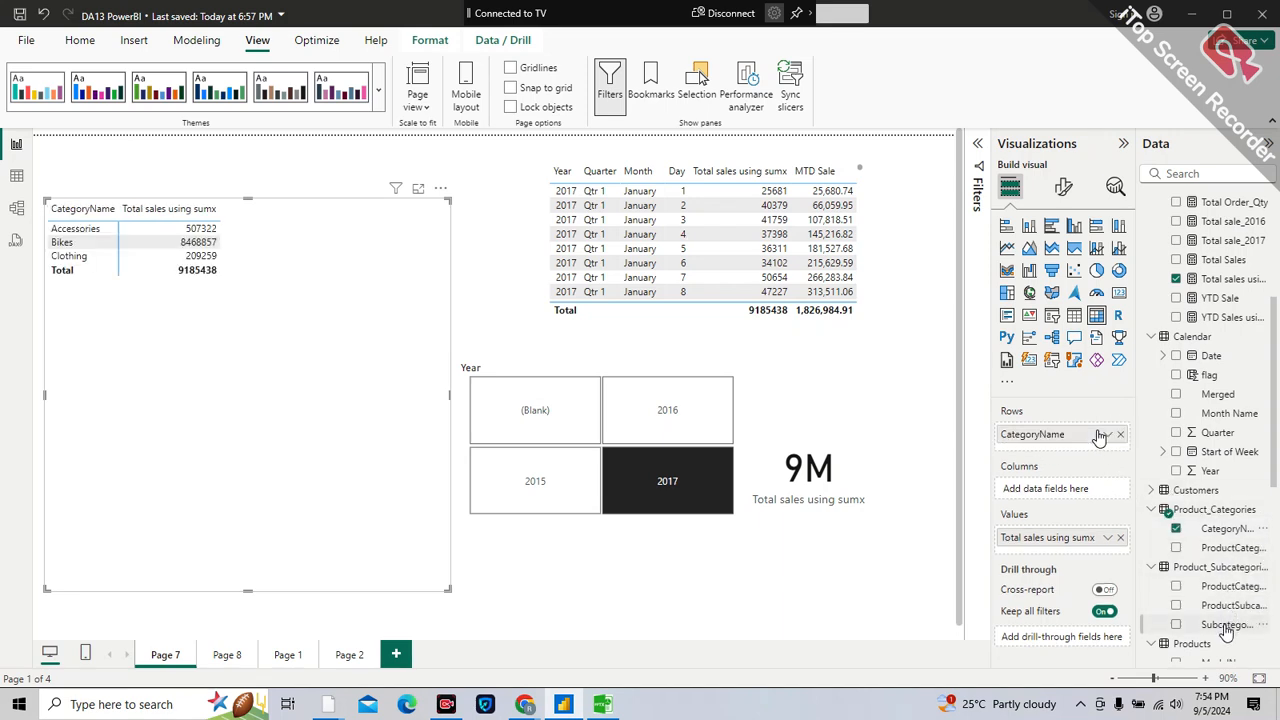
drag(1226, 626, 1075, 444)
scroll(1228, 592, down, 3)
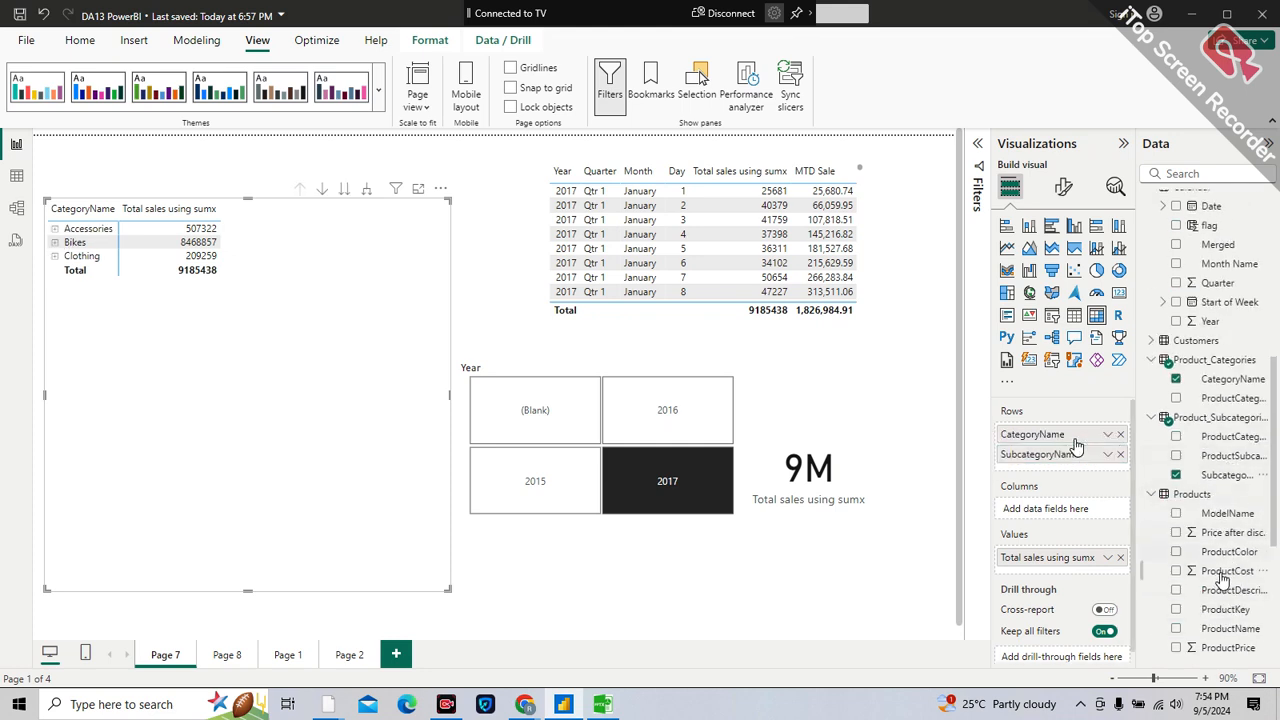
drag(1225, 626, 1070, 465)
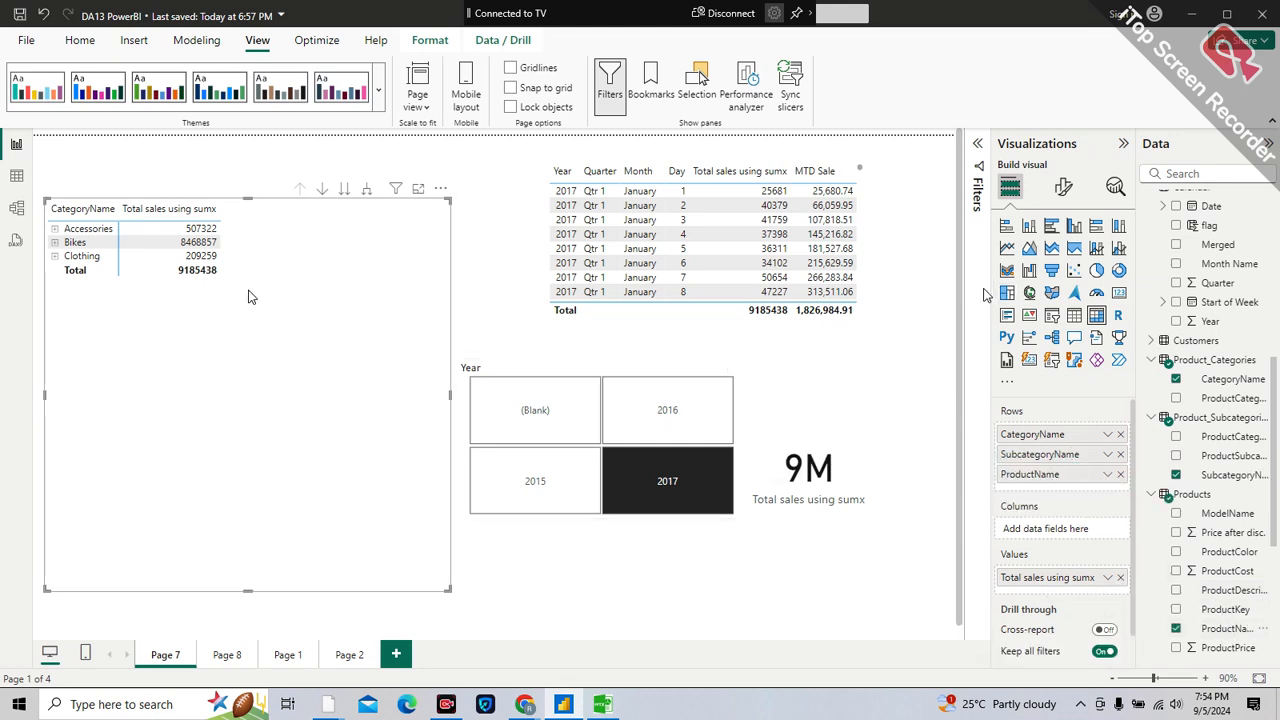
- Expand the Accessories category and its Bike Racks subcategory in the matrix, and convert the visual to a table for comparison
click(55, 230)
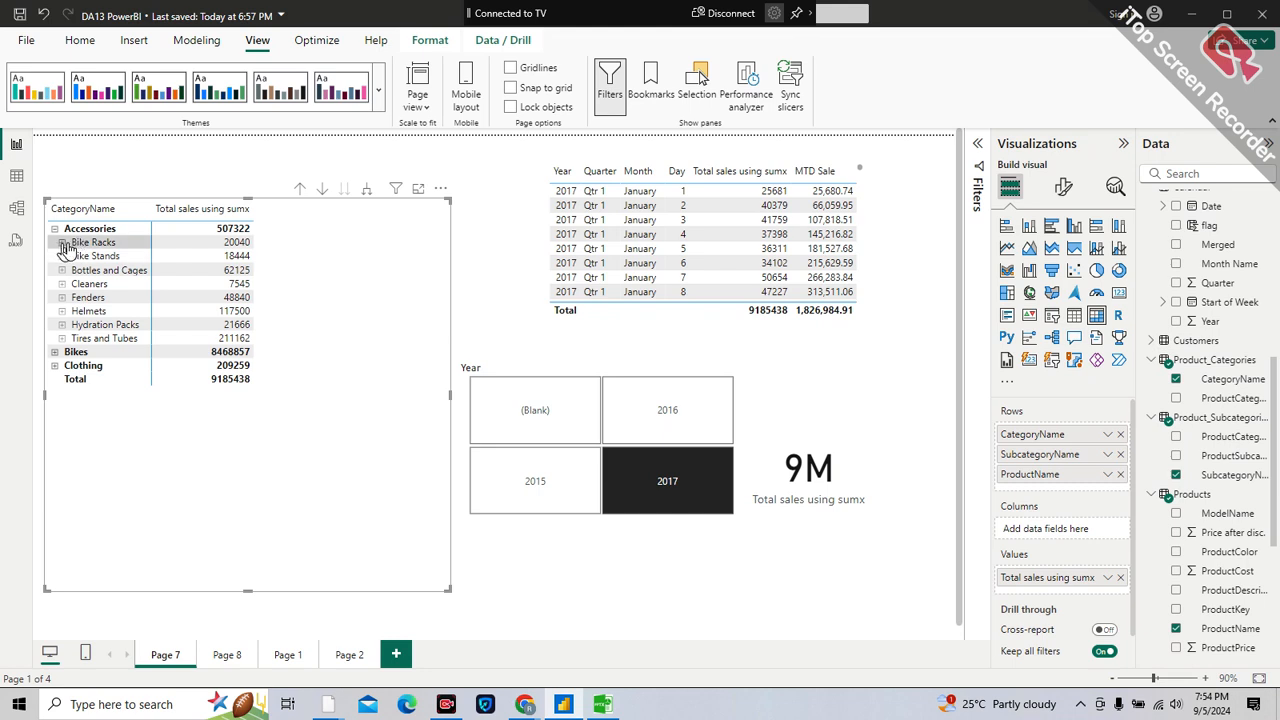
click(62, 243)
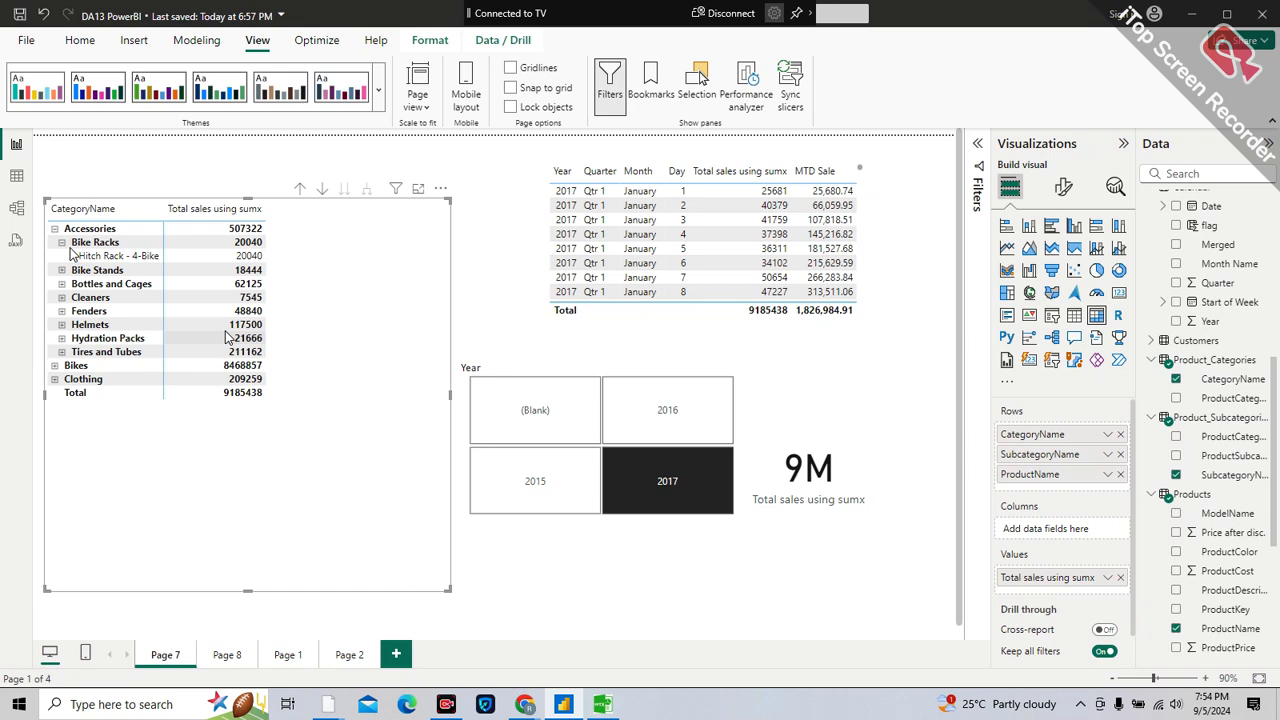
click(1070, 316)
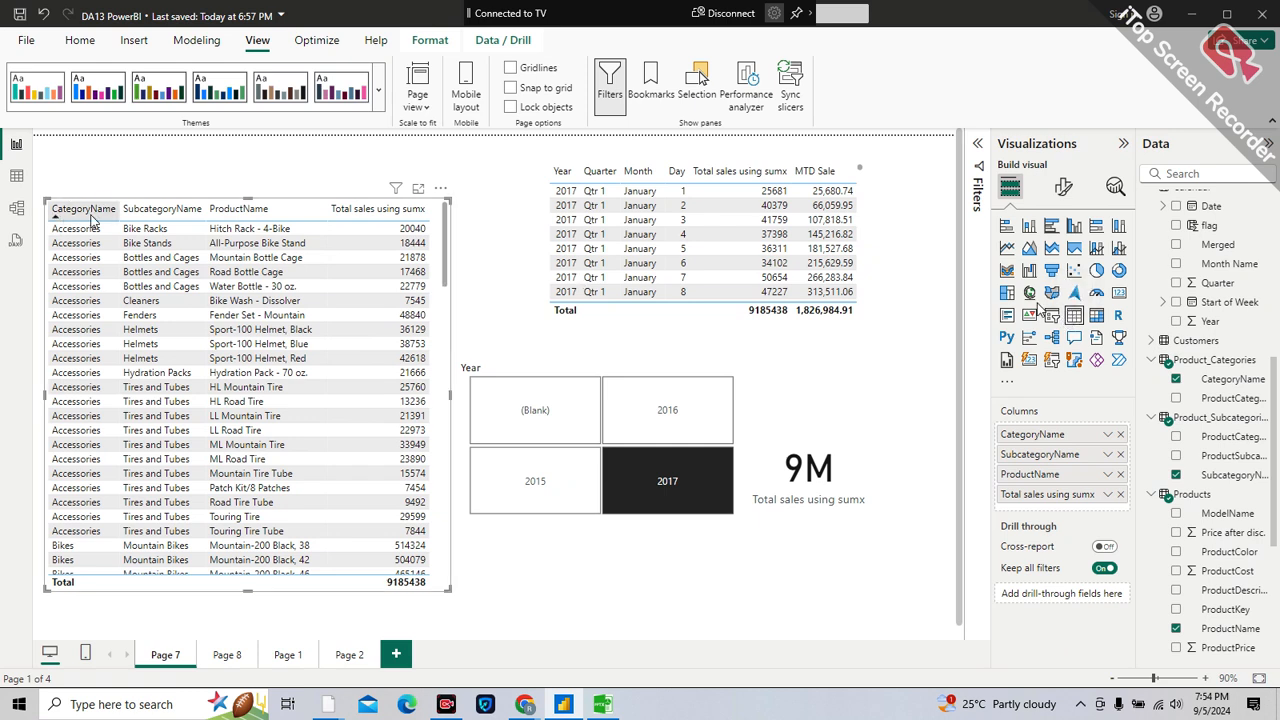
click(162, 210)
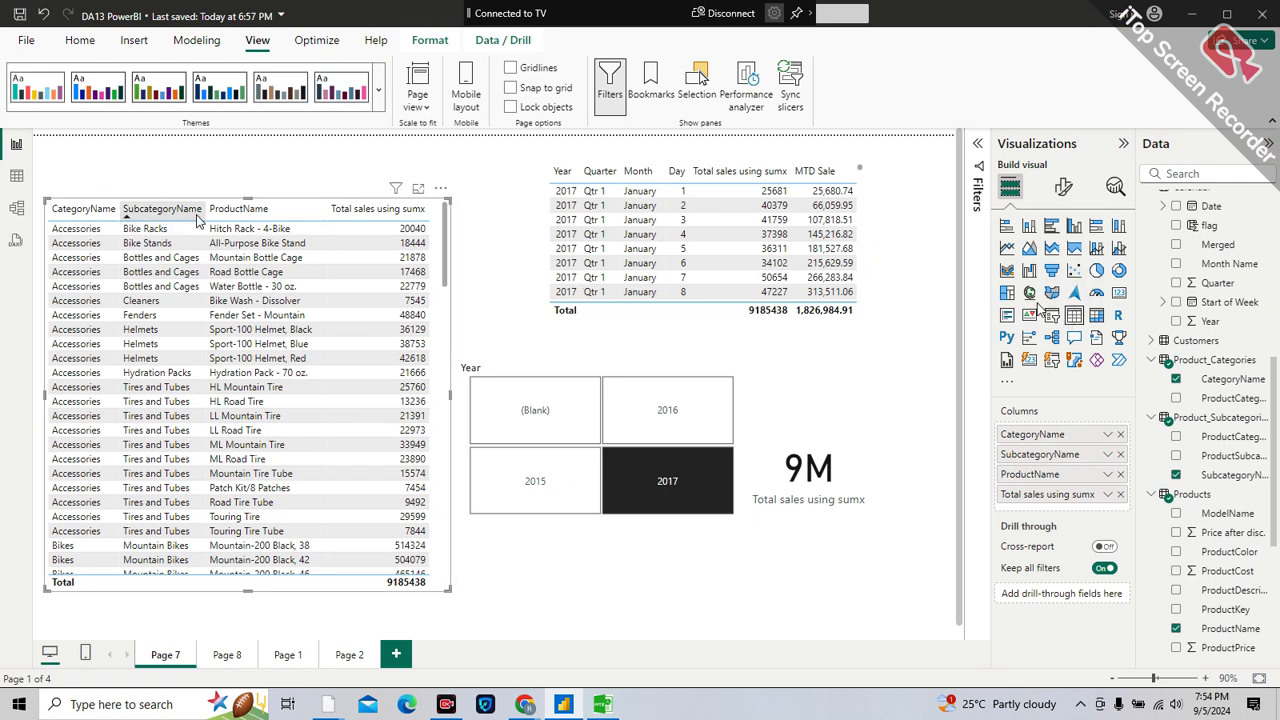
click(243, 212)
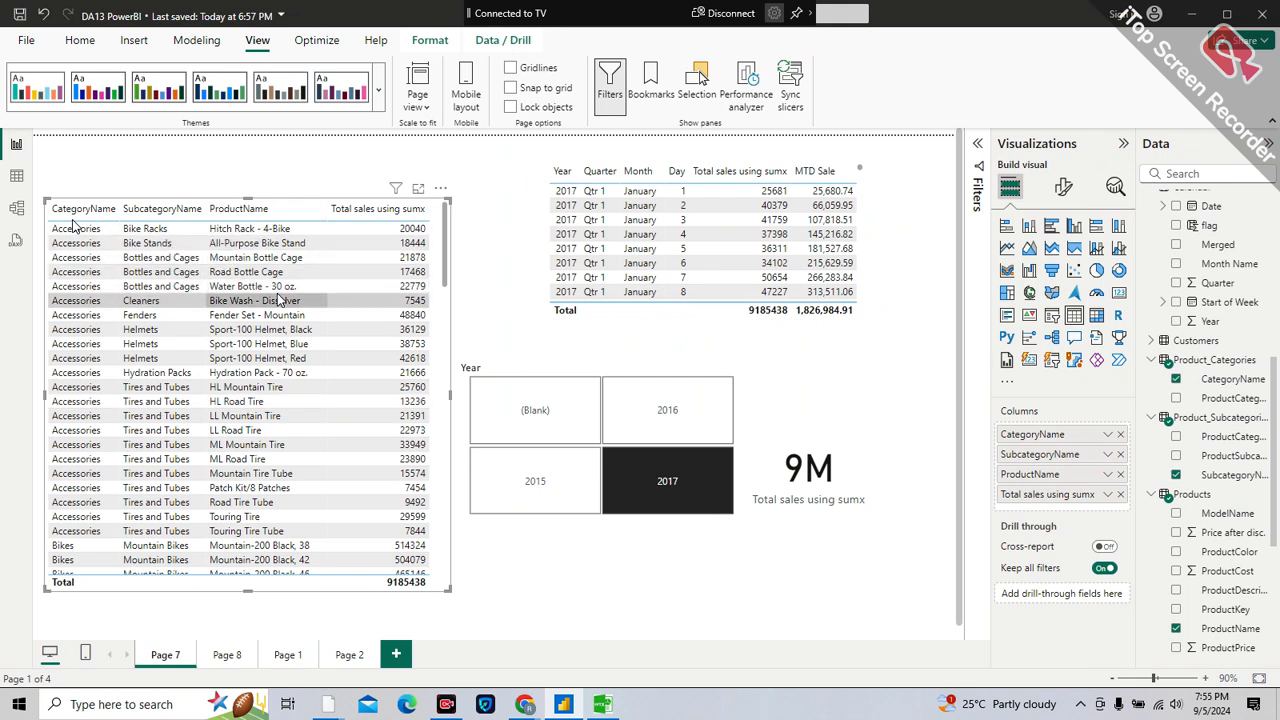
- Convert the product table back to a matrix, select the Accessories row and collapse it
click(1096, 316)
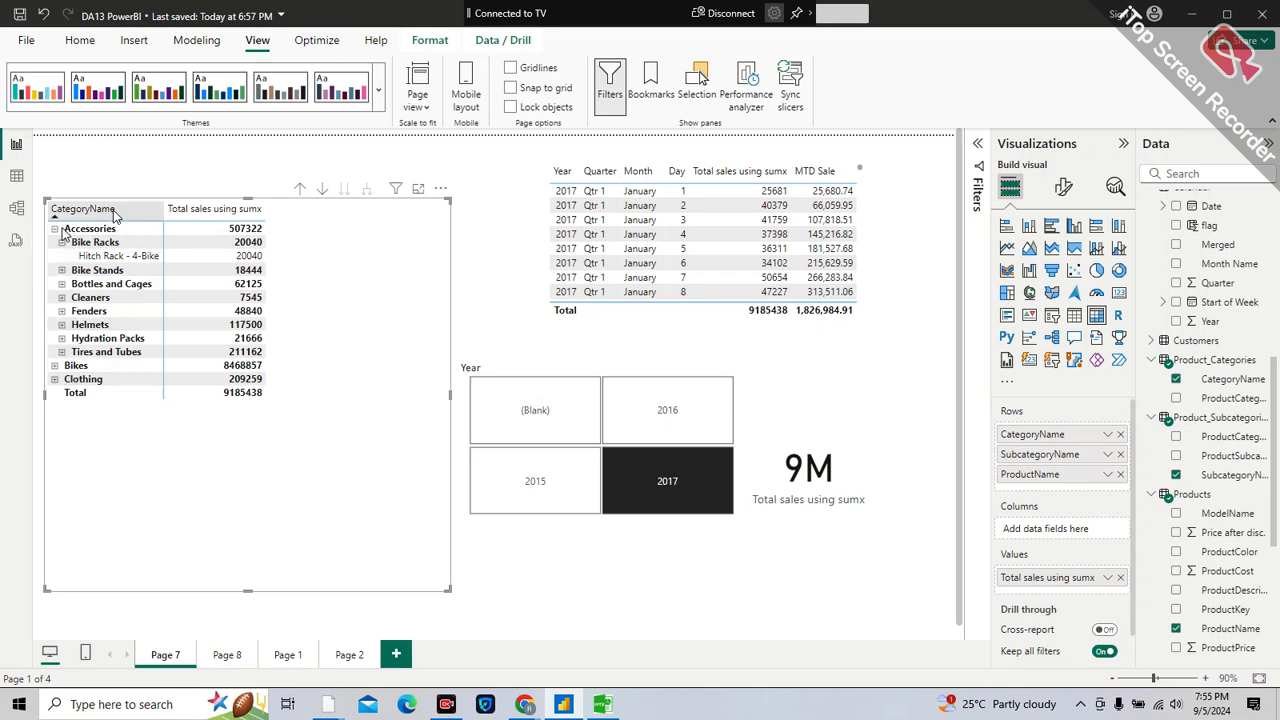
click(55, 229)
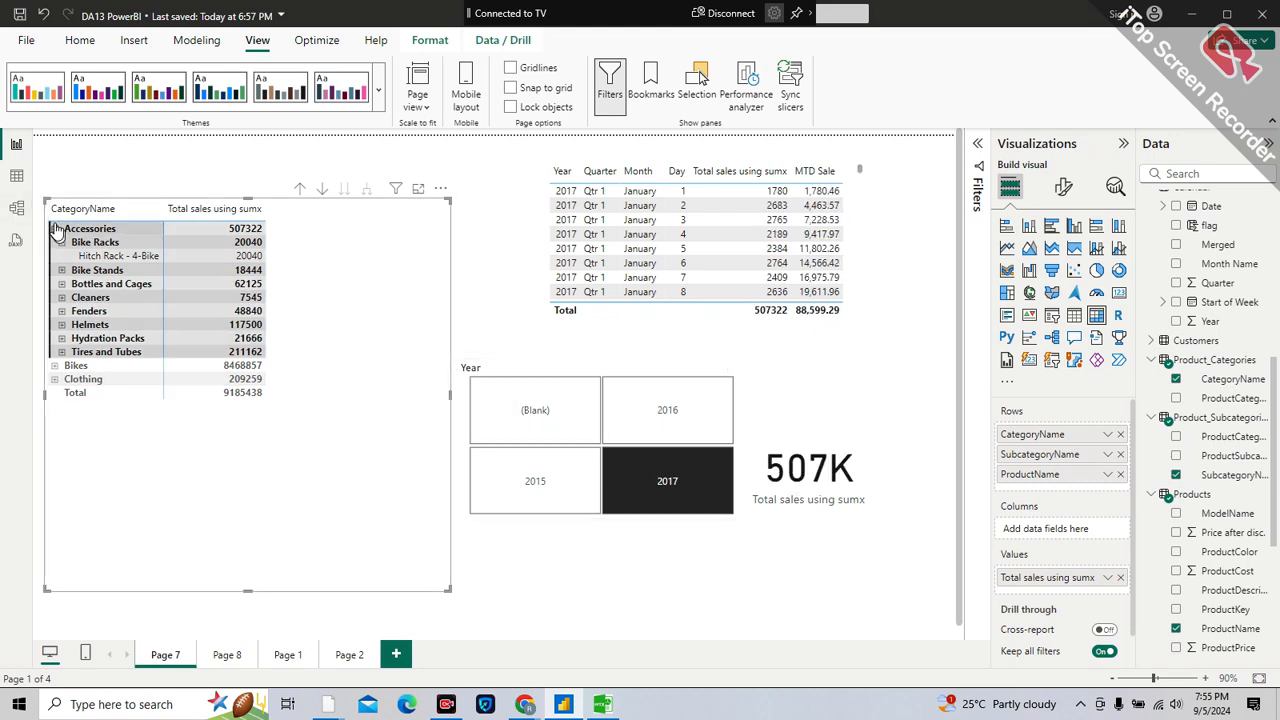
click(55, 229)
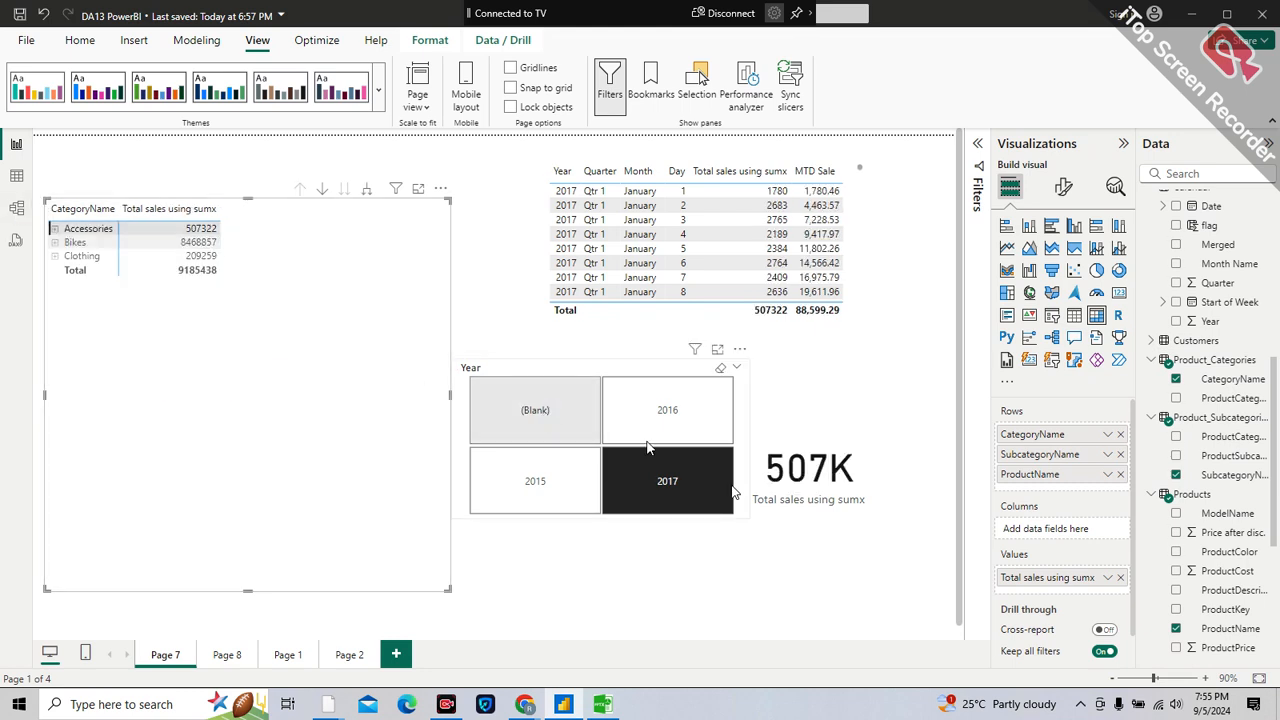
- Switch to PPTX Viewer, show the Decomposition Tree slide, and return to Power BI
click(606, 708)
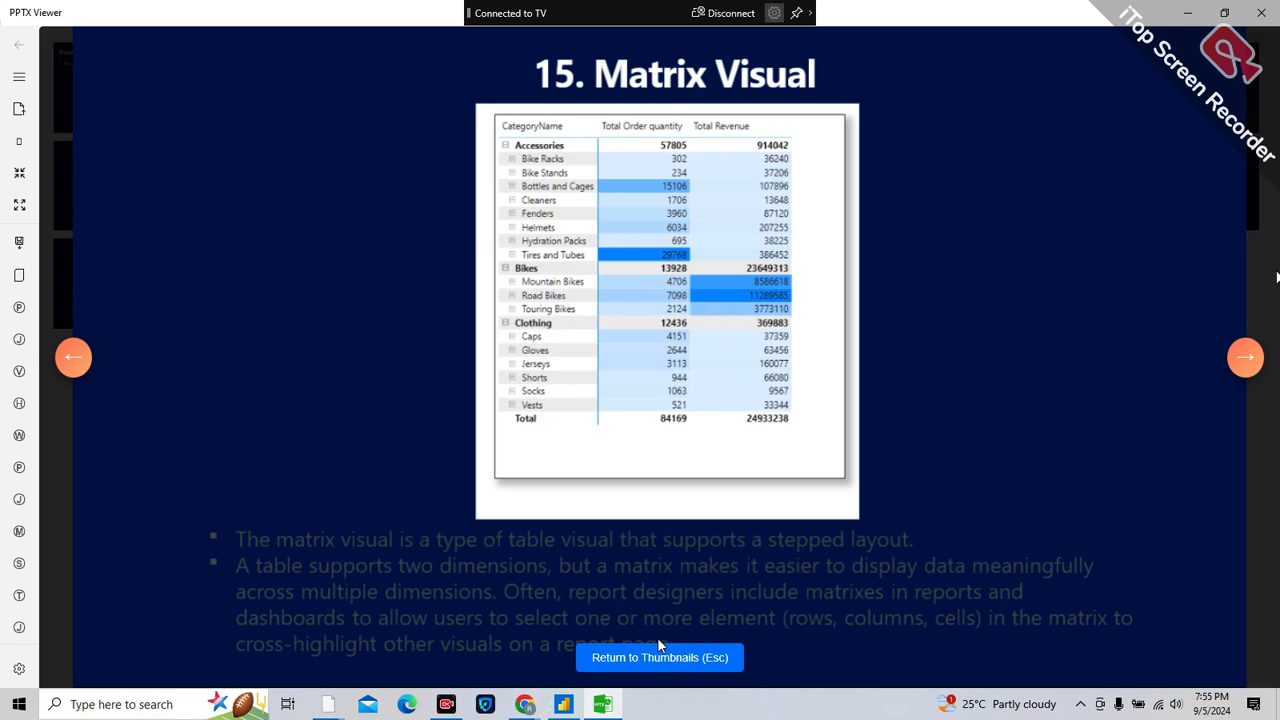
click(1250, 360)
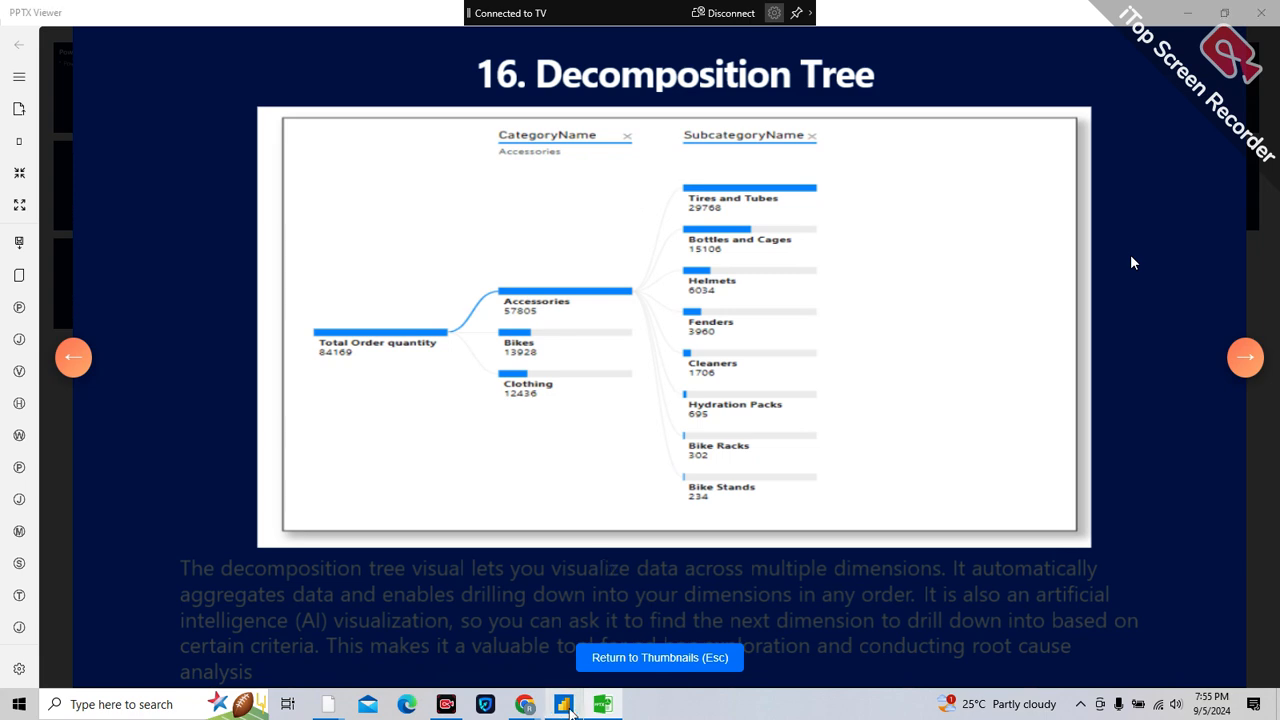
key(alt+Tab)
click(701, 455)
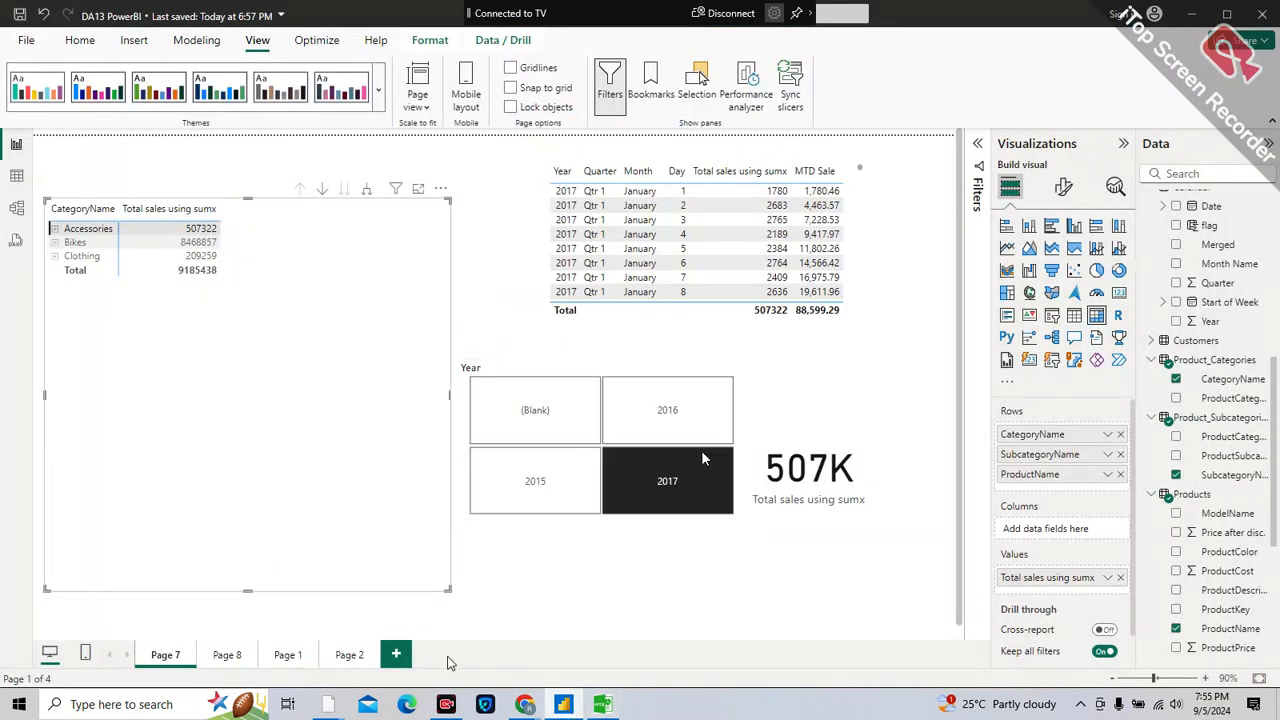
- Add a new report page with a decomposition tree visual, moved toward the page's middle and enlarged across most of its width
click(397, 655)
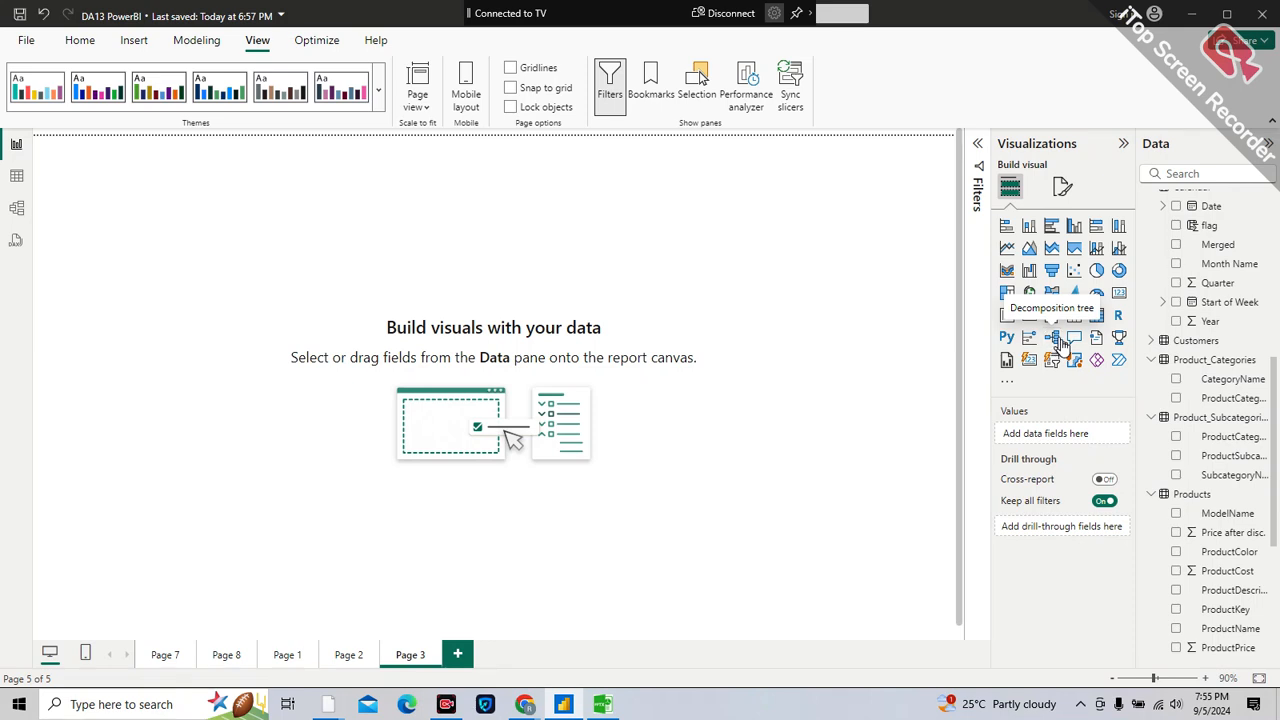
click(1055, 338)
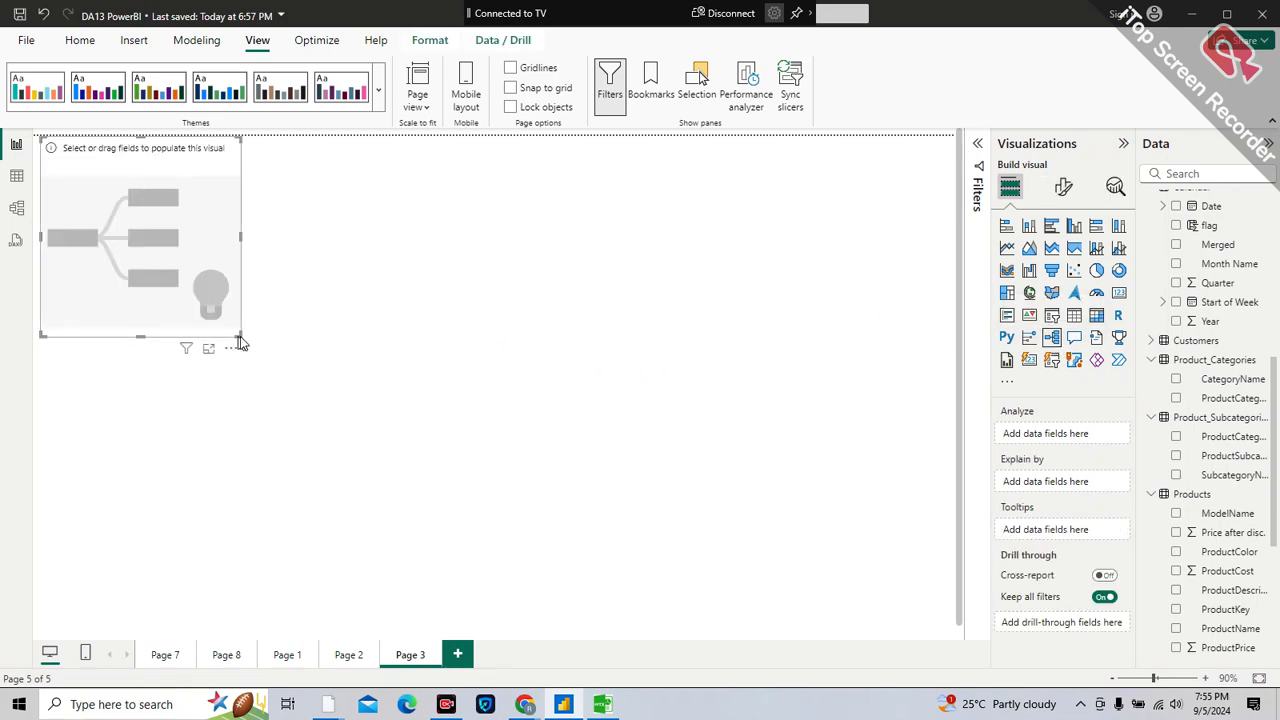
drag(129, 279, 283, 359)
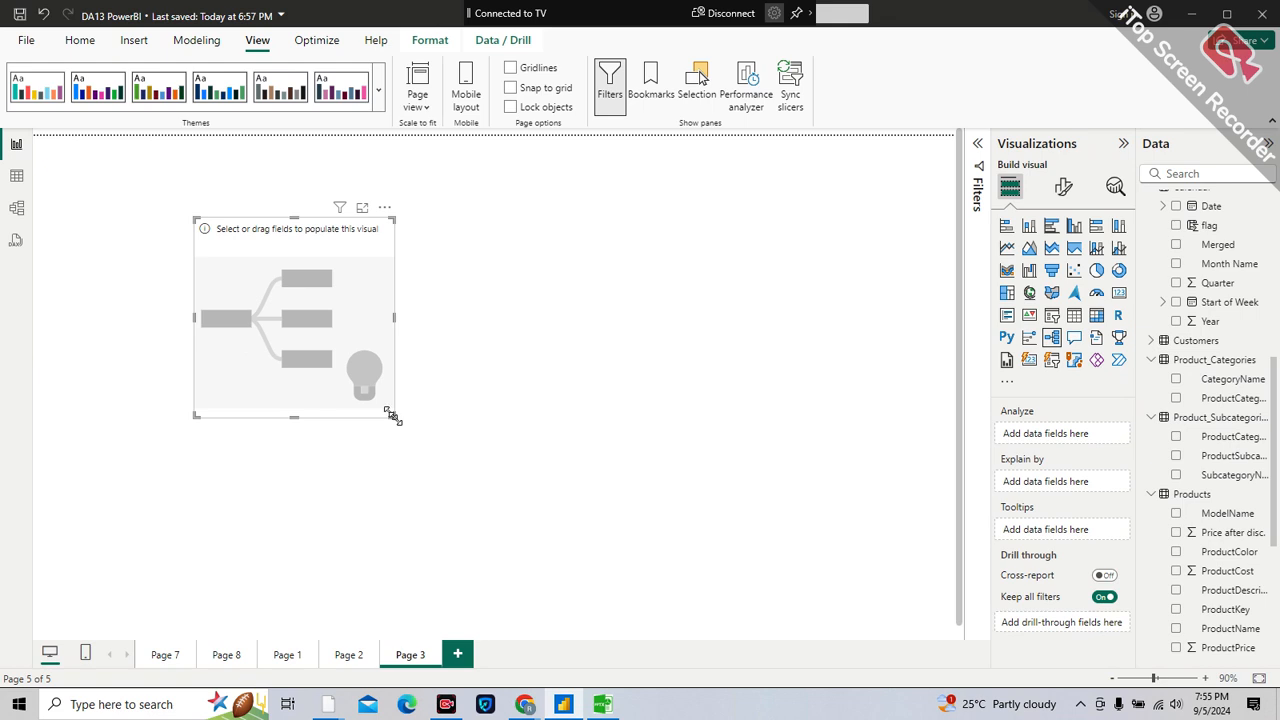
drag(393, 416, 853, 535)
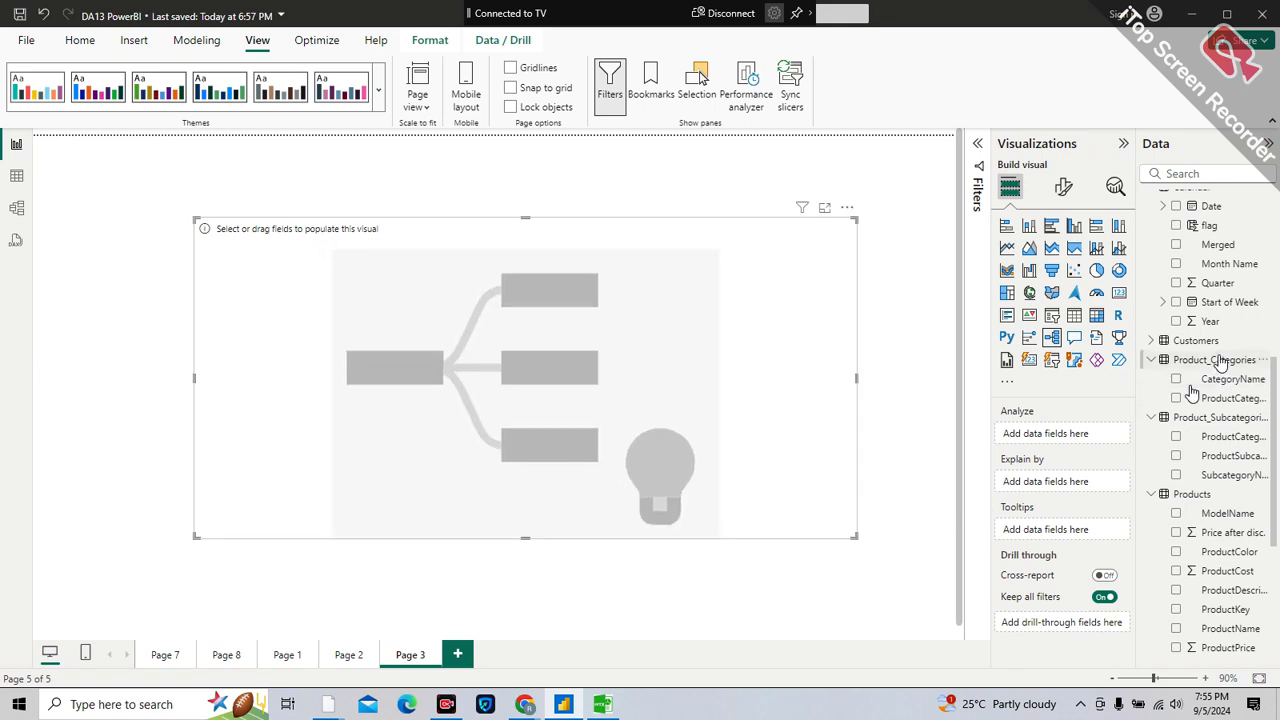
- Set Total sales using sumx as the measure the decomposition tree analyzes
scroll(1230, 330, down, 1)
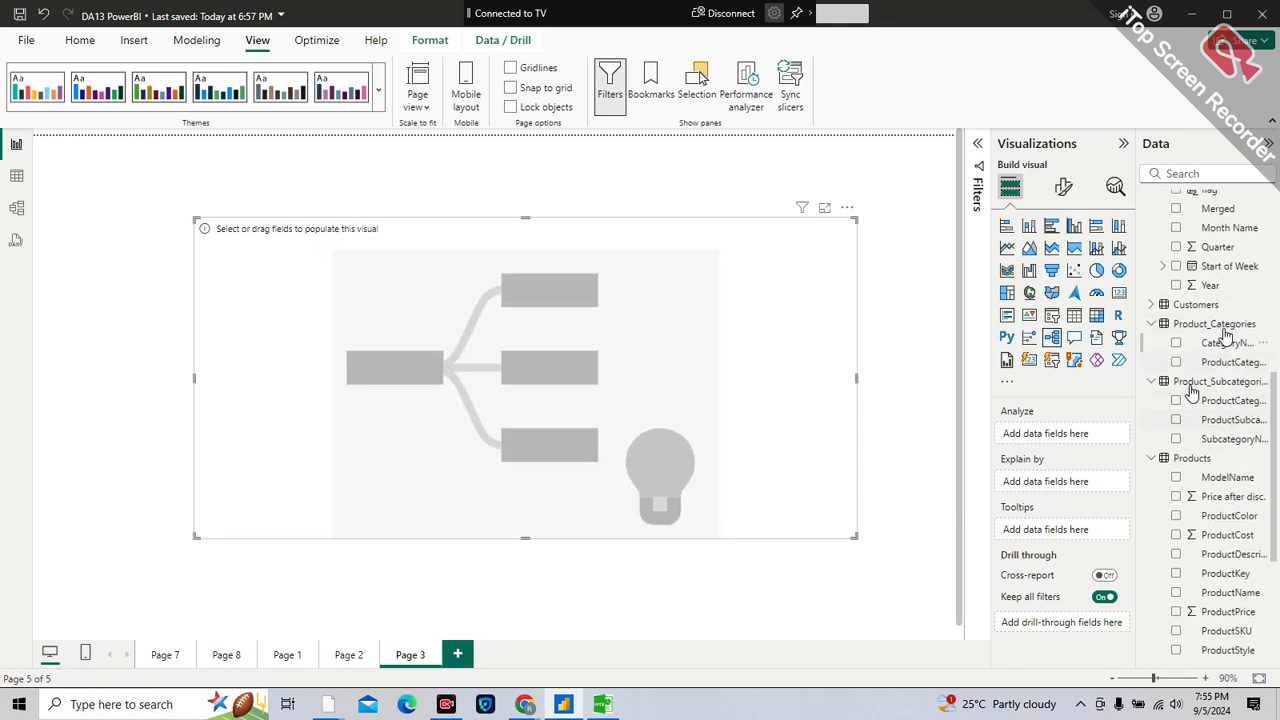
scroll(1227, 332, up, 3)
scroll(1226, 332, up, 1)
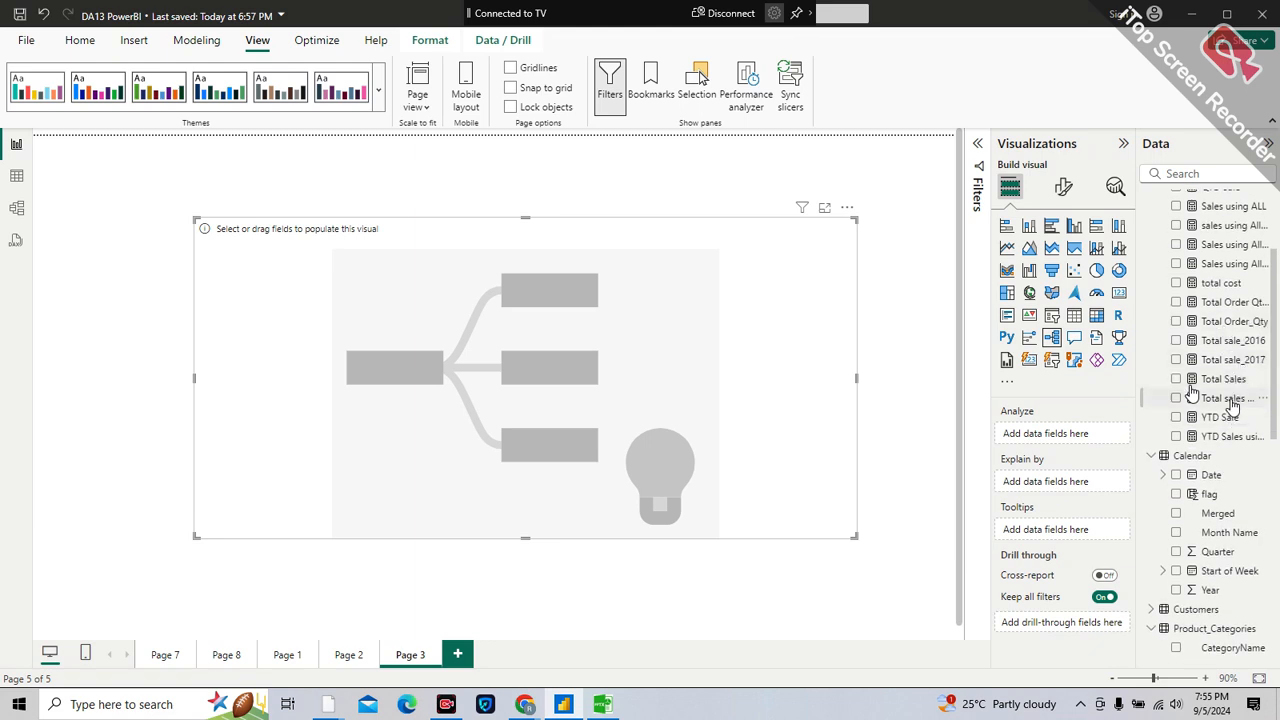
drag(1232, 407, 1078, 436)
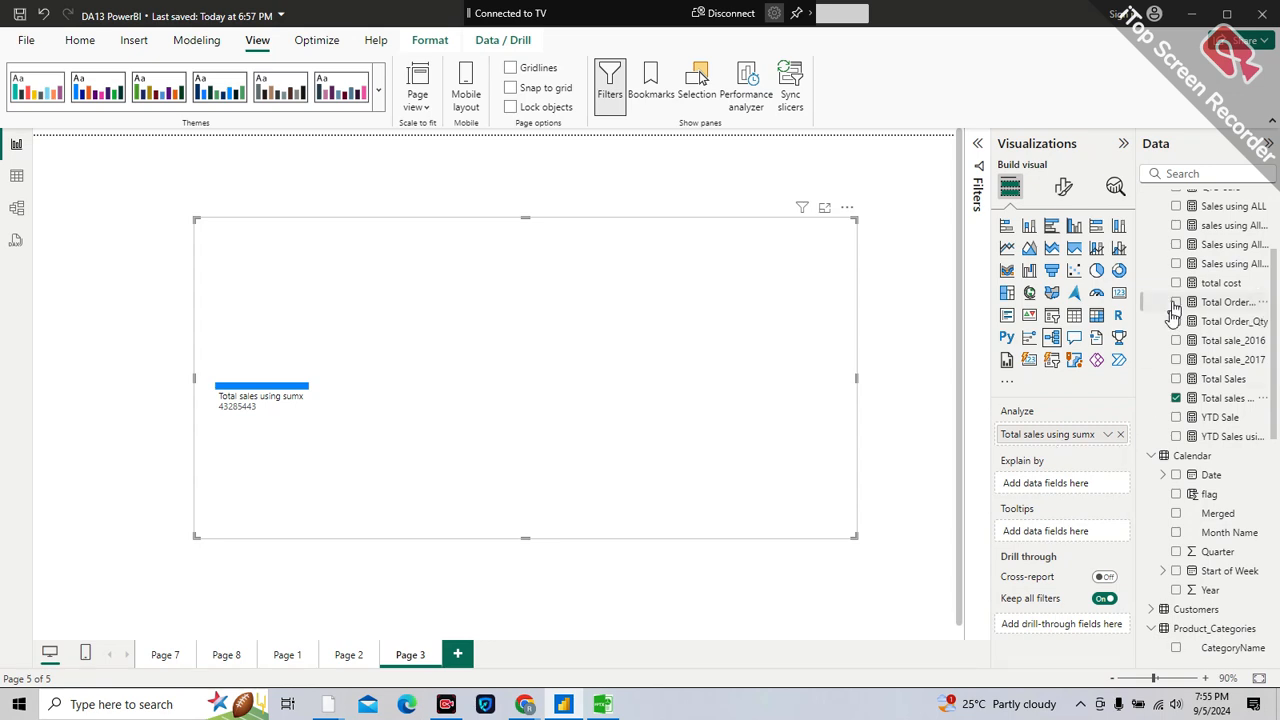
- Add the Territories table's Country field as an explaining dimension of the decomposition tree
scroll(1155, 540, up, 1)
double_click(1190, 531)
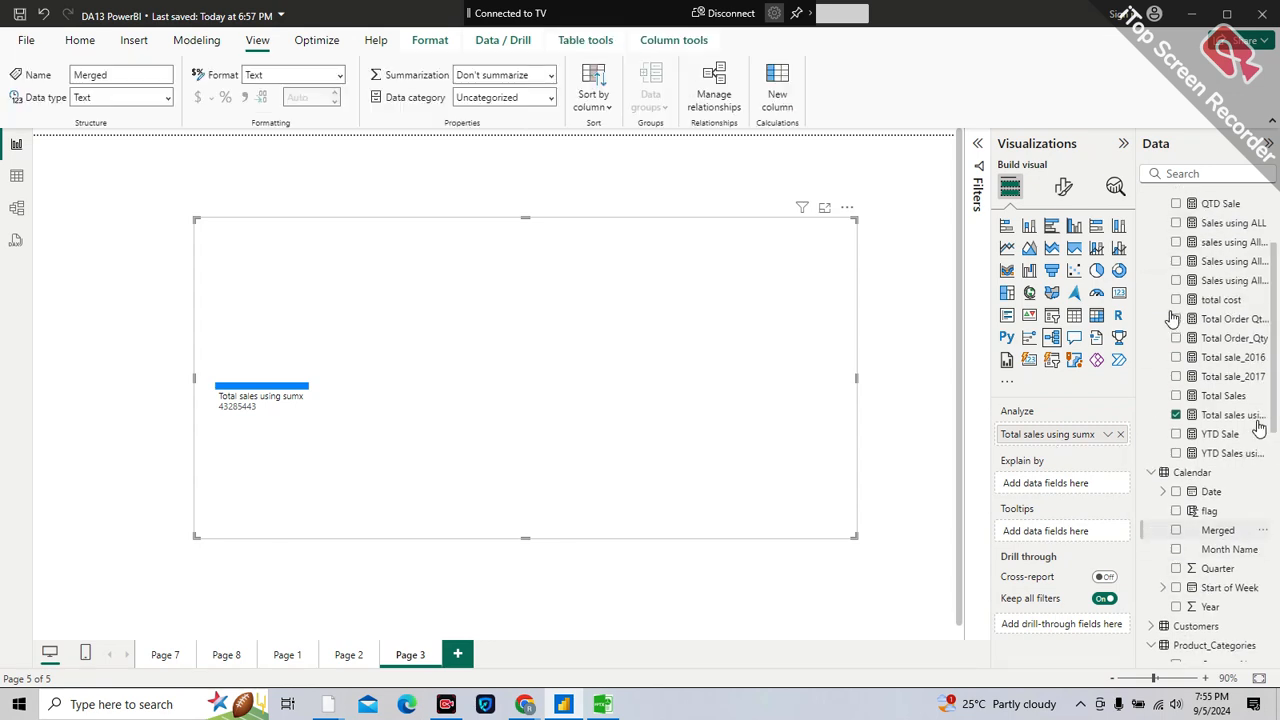
scroll(1217, 423, up, 3)
scroll(1240, 426, down, 10)
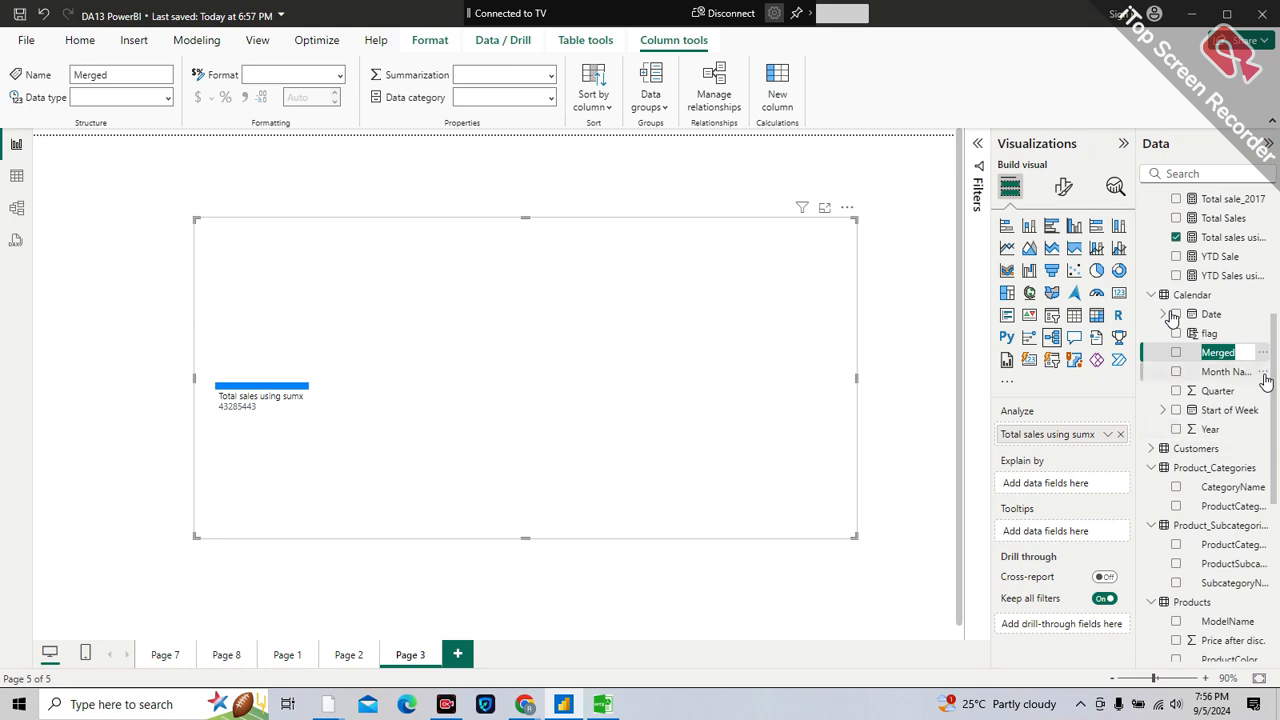
click(1250, 606)
scroll(1250, 576, down, 2)
scroll(1143, 514, up, 4)
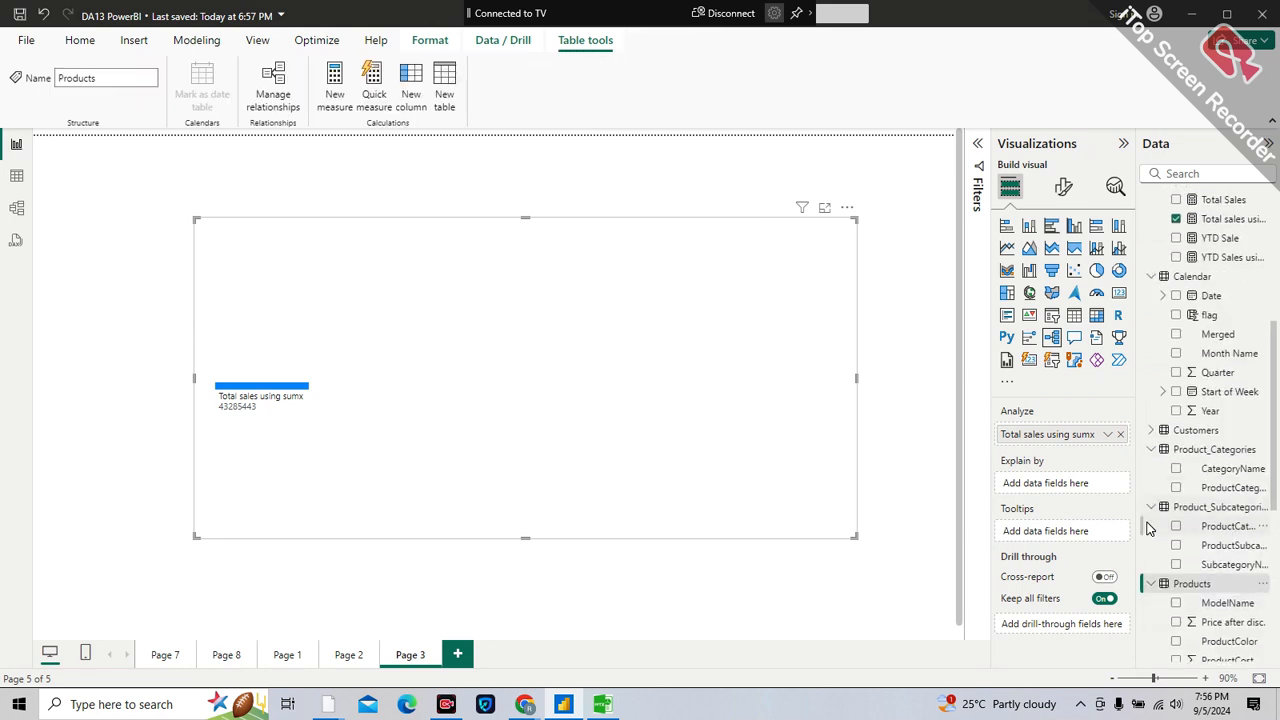
scroll(1149, 520, down, 10)
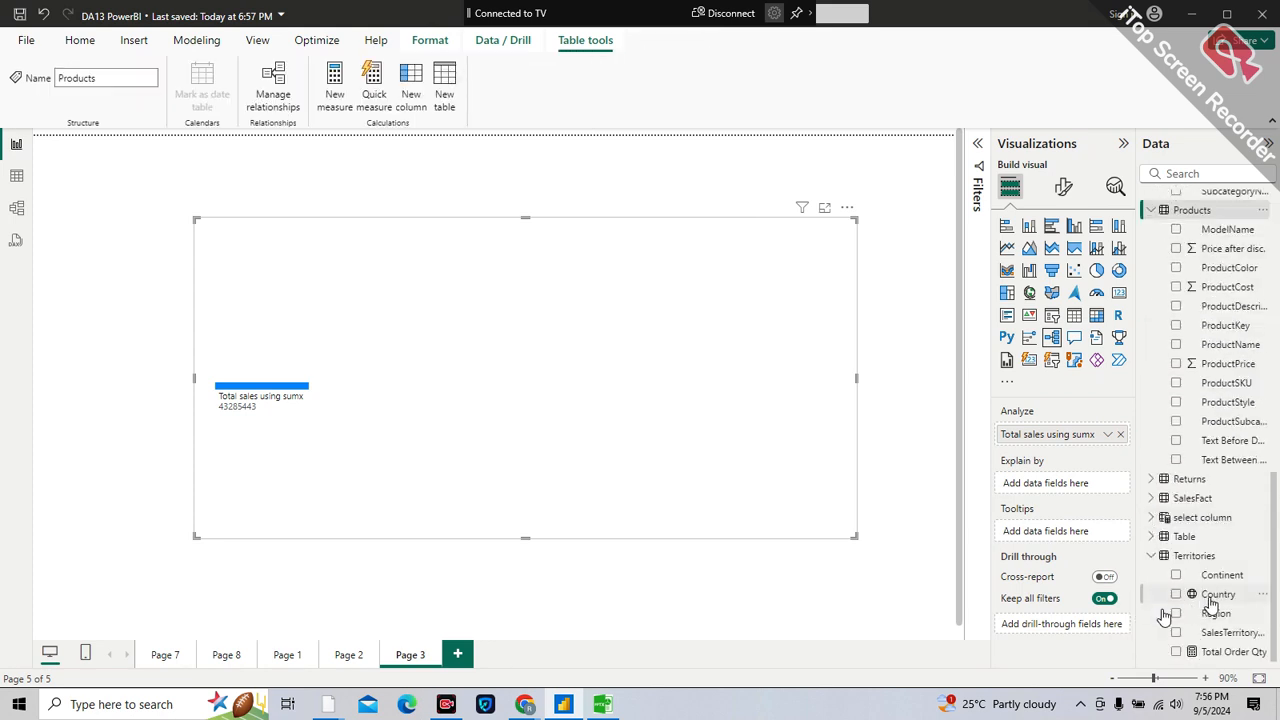
drag(1205, 594, 1078, 492)
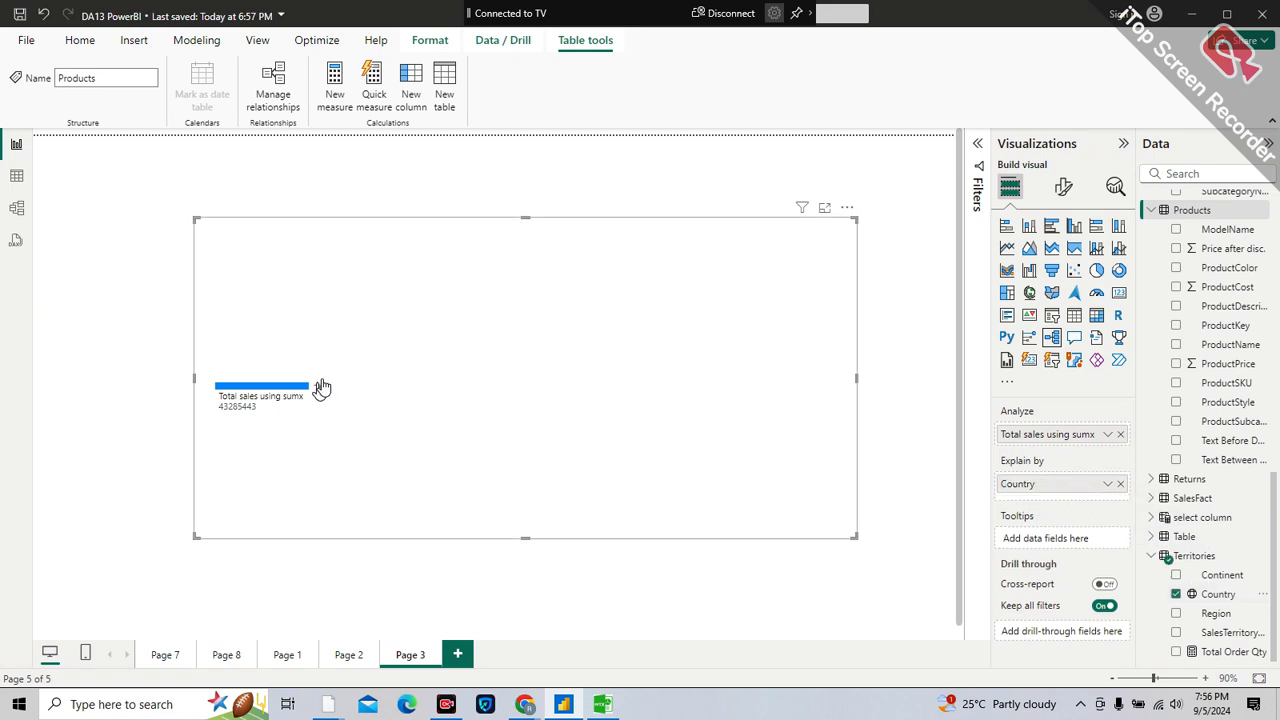
- Break down the tree's total sales node by Country
click(318, 386)
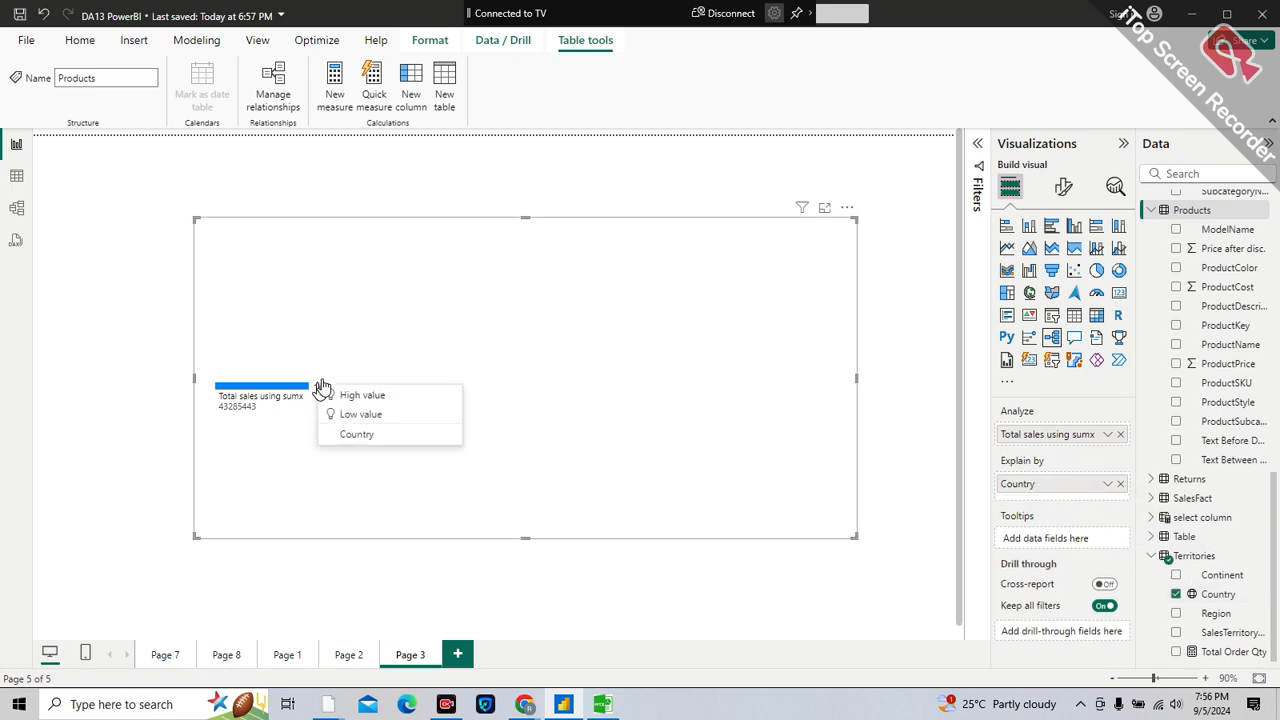
click(357, 435)
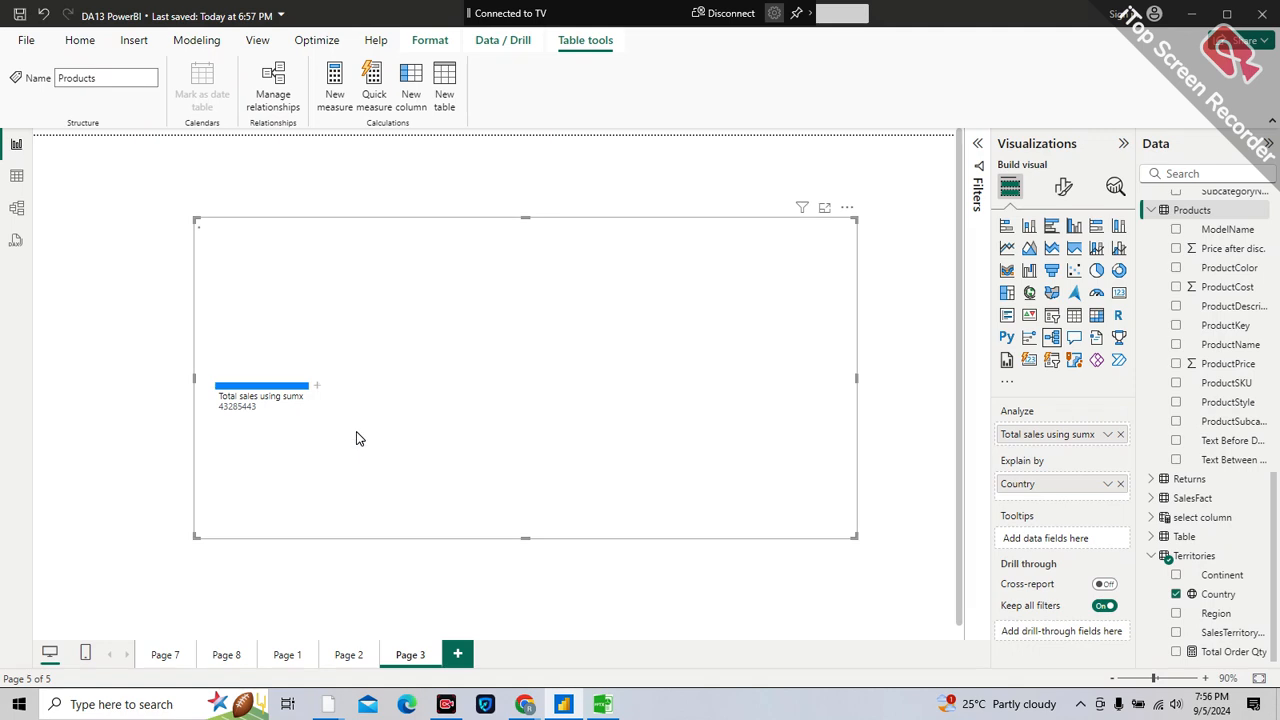
click(318, 387)
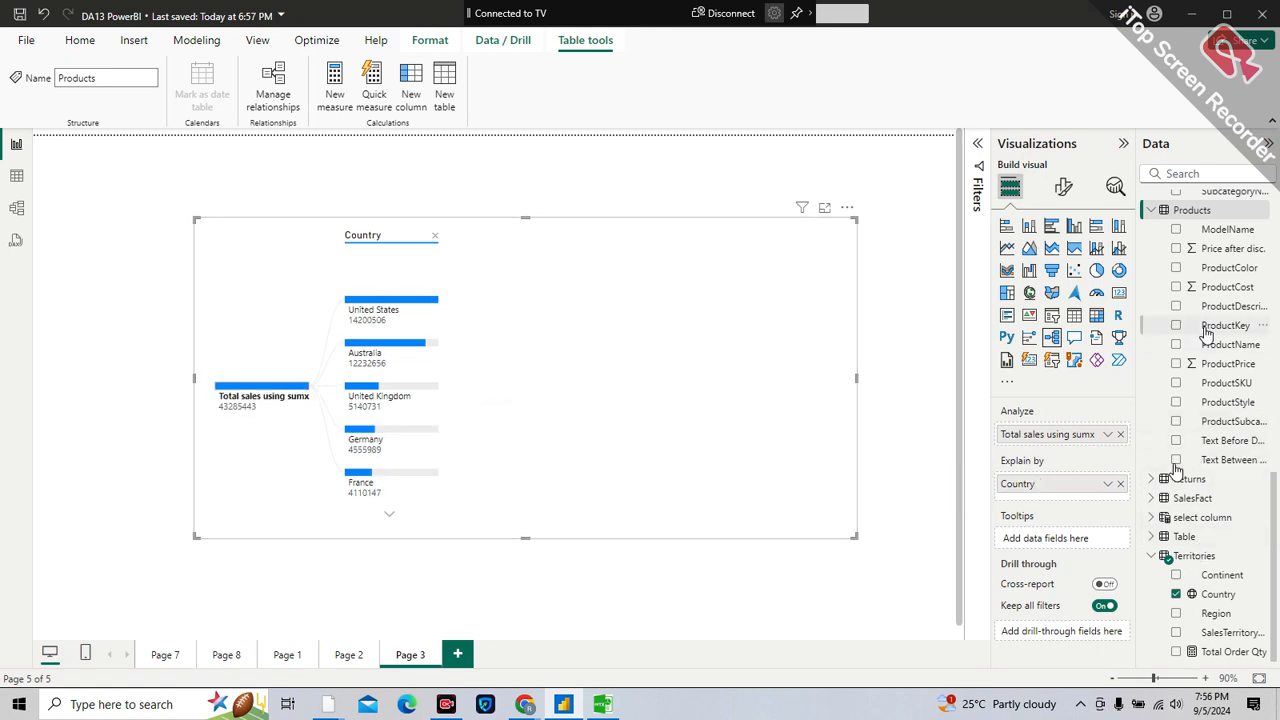
- Add the Territories table's Continent field ahead of Country in the decomposition tree's explaining dimensions and inspect the North America branch
scroll(1220, 335, up, 3)
scroll(1237, 337, down, 3)
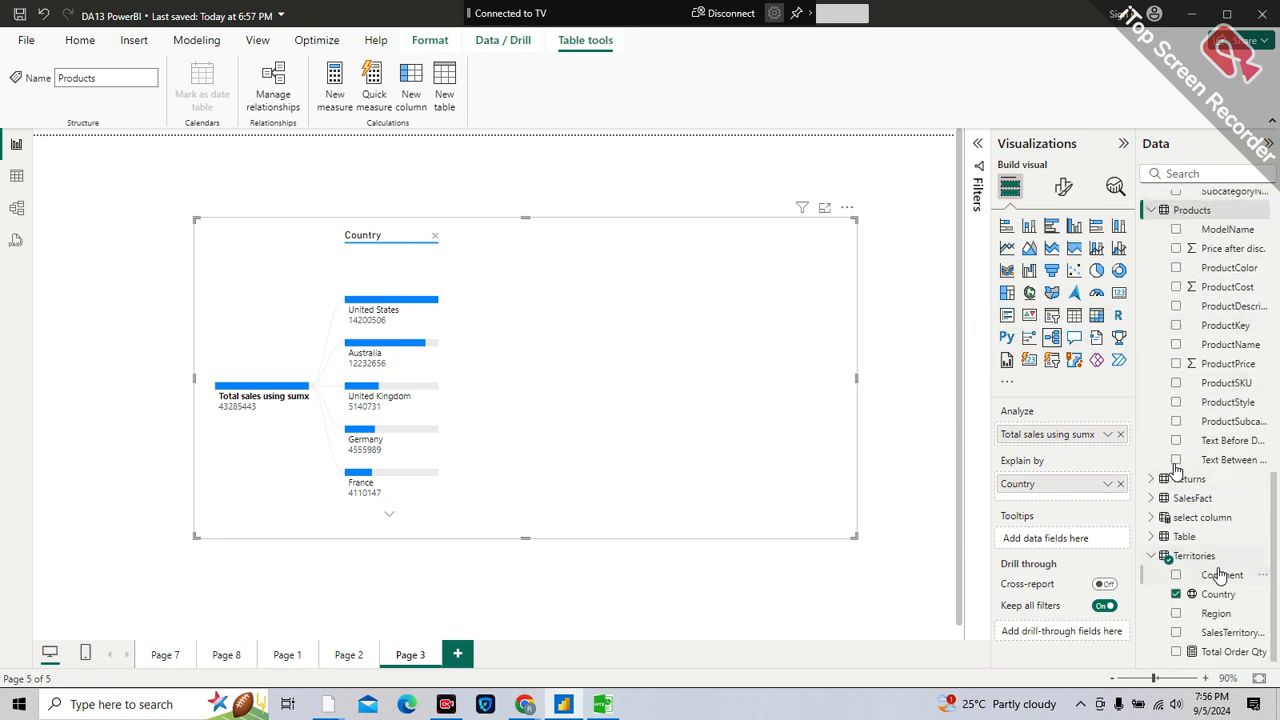
drag(1218, 585, 1070, 484)
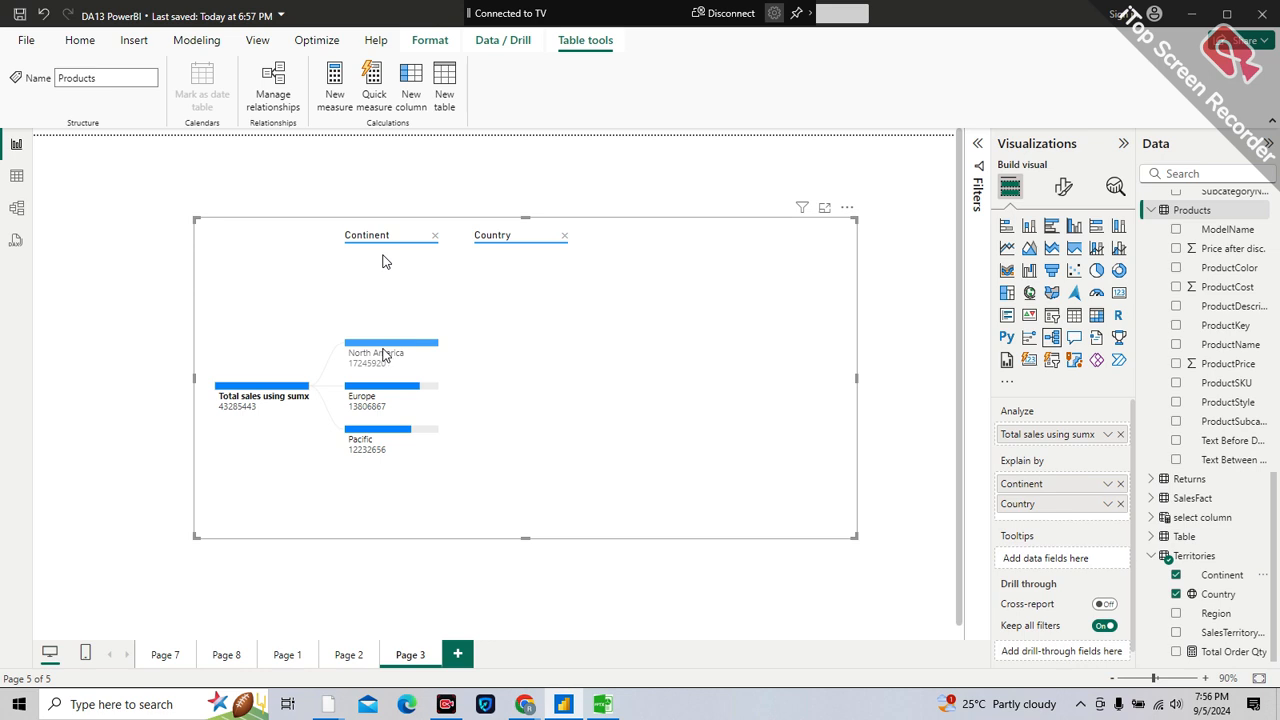
mouse_move(386, 354)
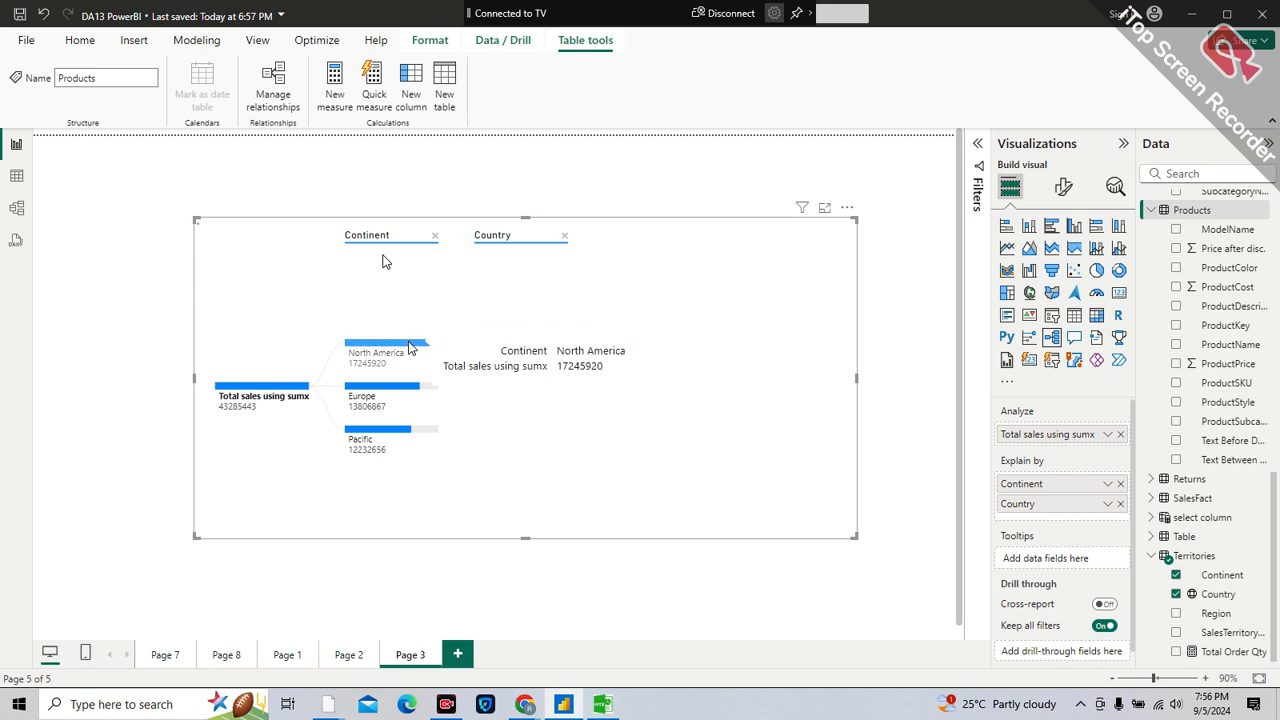
- Expand the decomposition tree's North America node into its countries
click(408, 347)
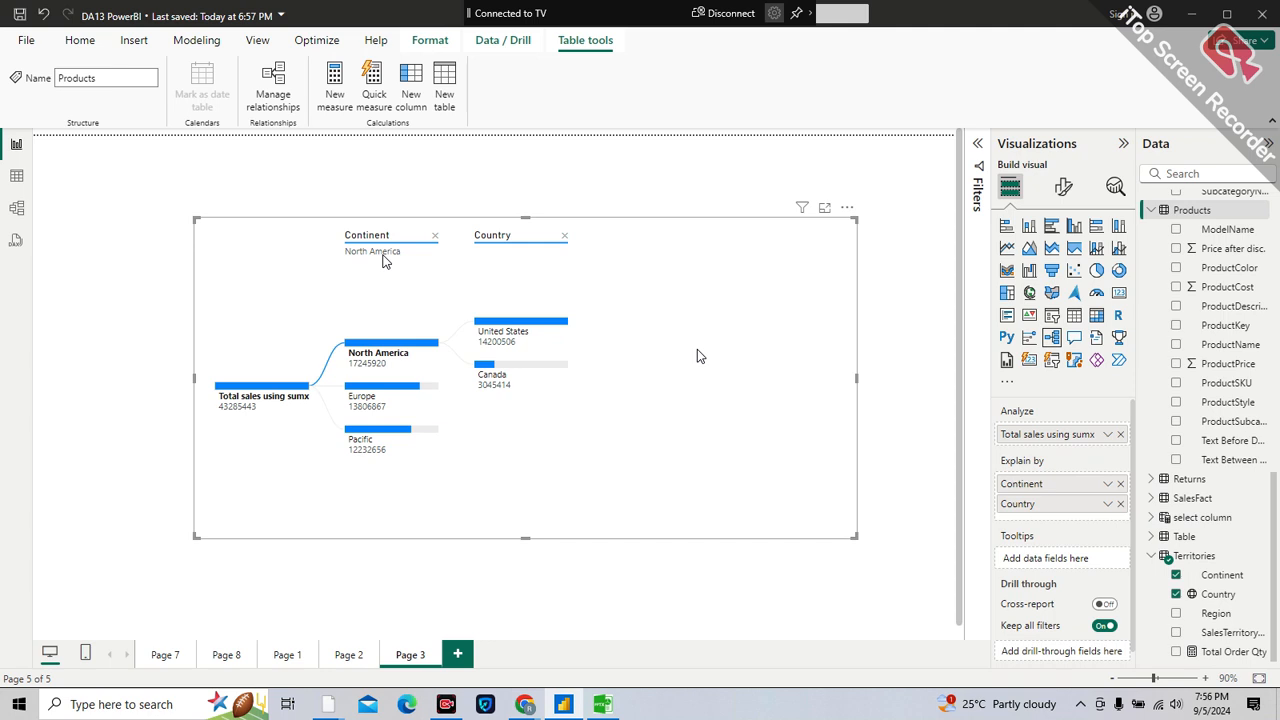
- Switch to the slide deck in PPTX Viewer and advance from the Decomposition Tree slide to the Custom Visuals slide
click(603, 704)
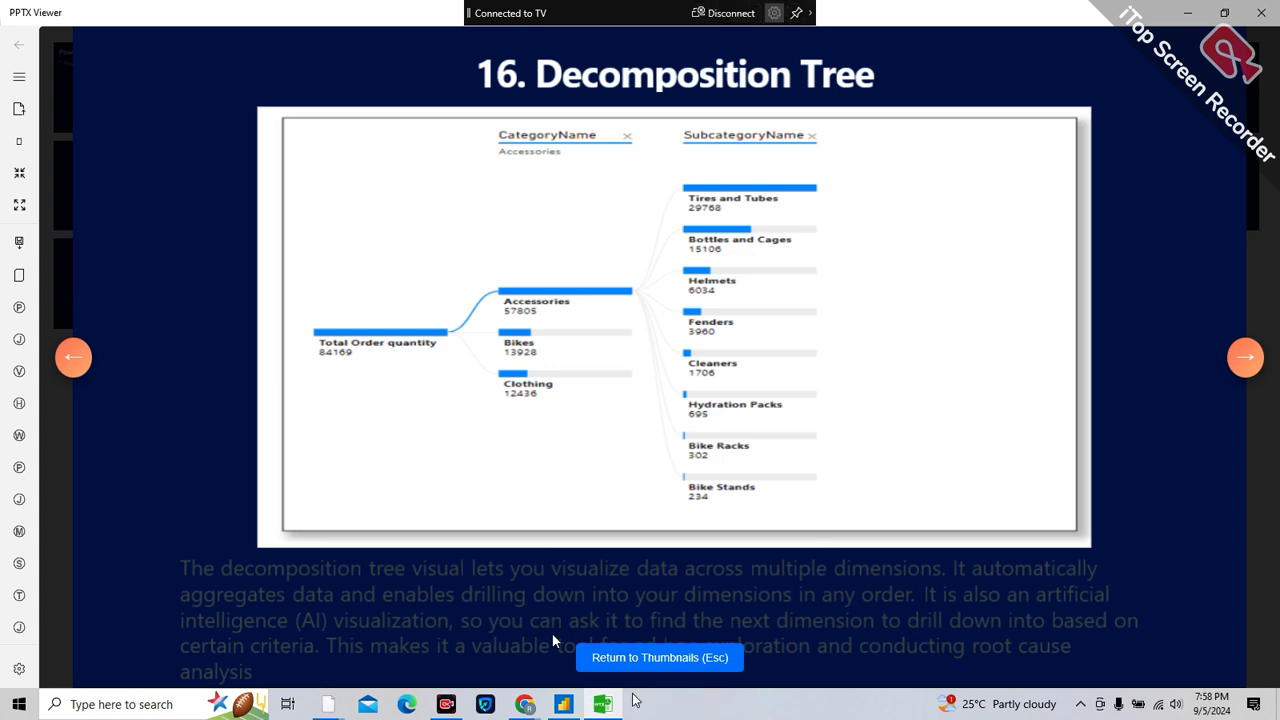
click(606, 705)
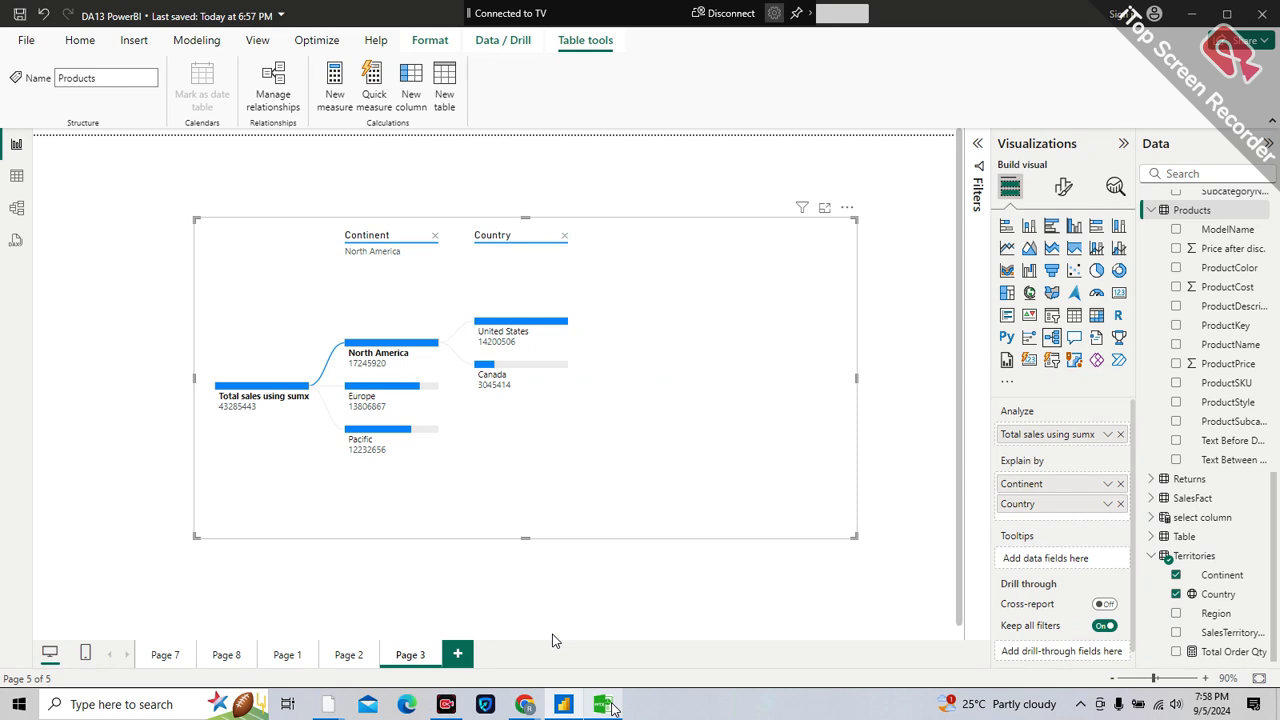
click(606, 706)
click(1243, 360)
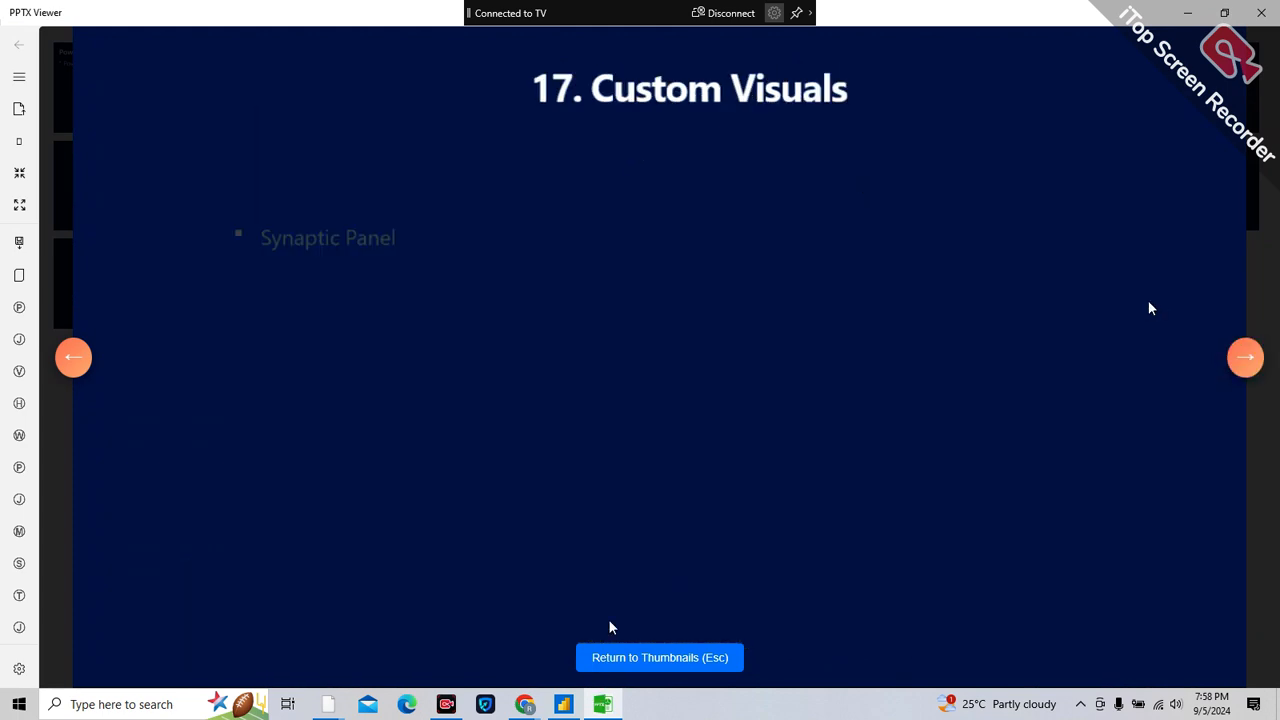
- Switch back to Power BI, try to get more visuals for the report and bring up the account sign-in
click(600, 700)
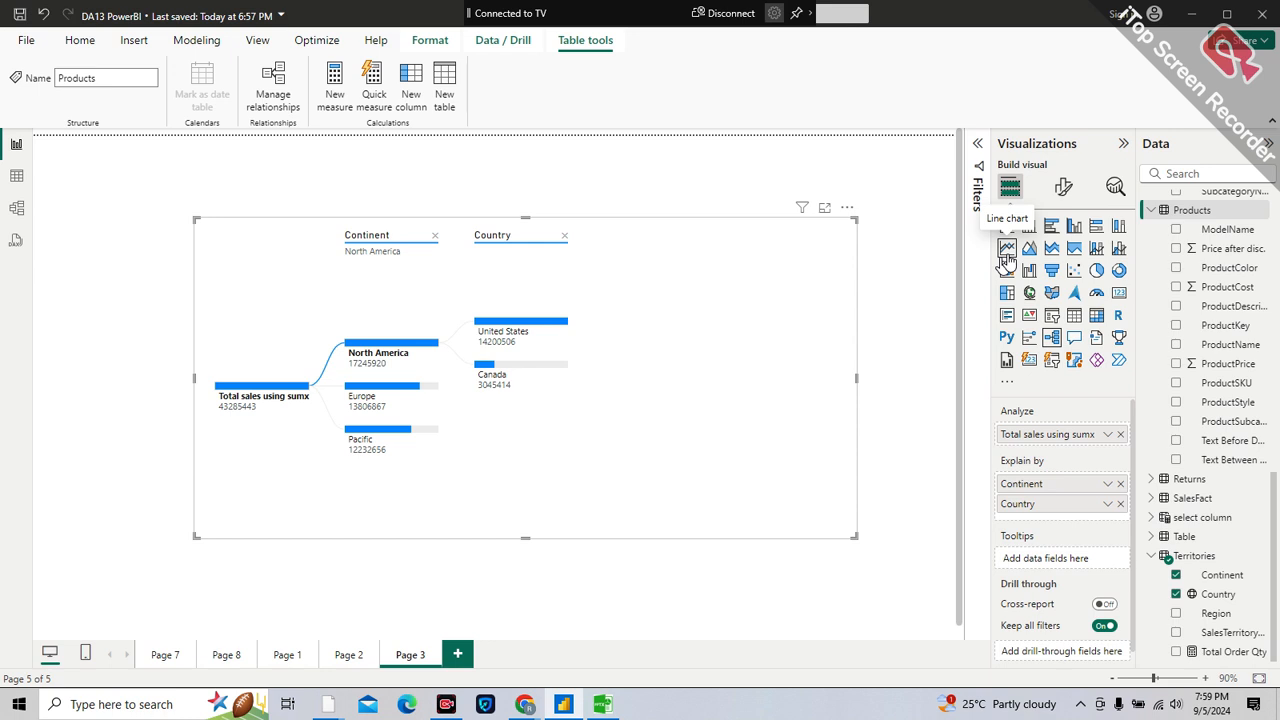
click(1006, 386)
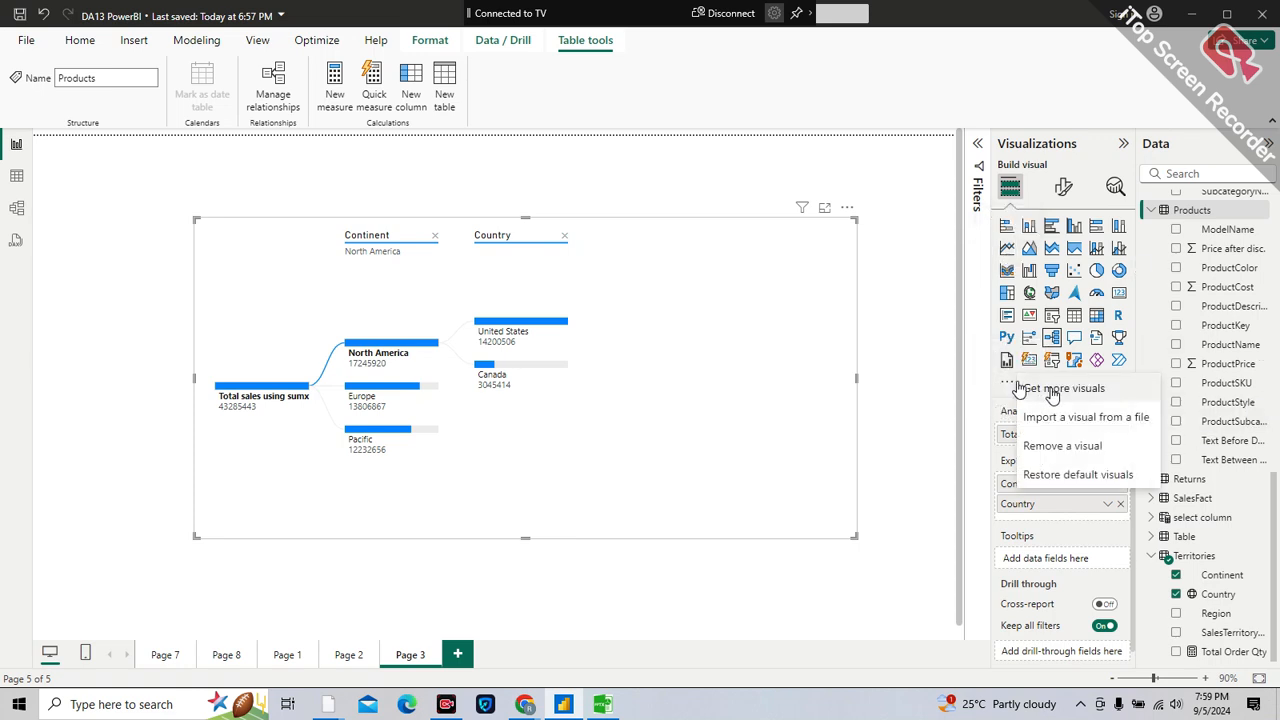
click(1052, 393)
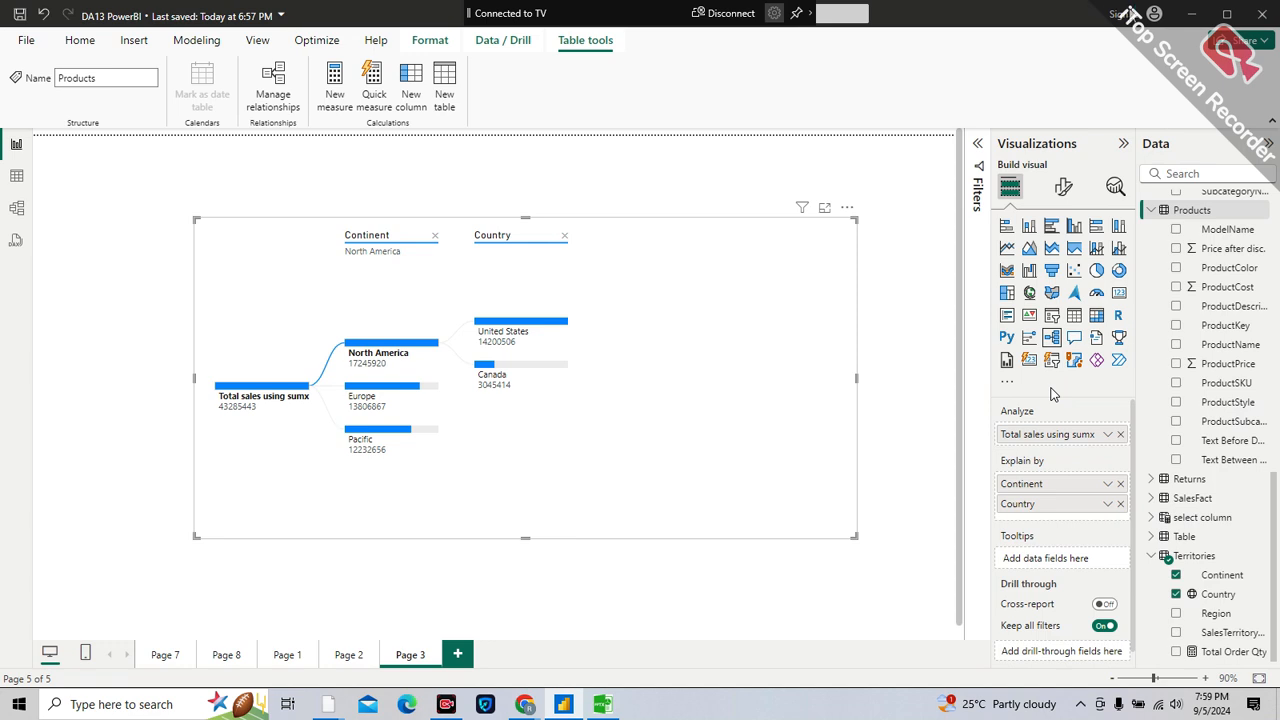
click(1127, 16)
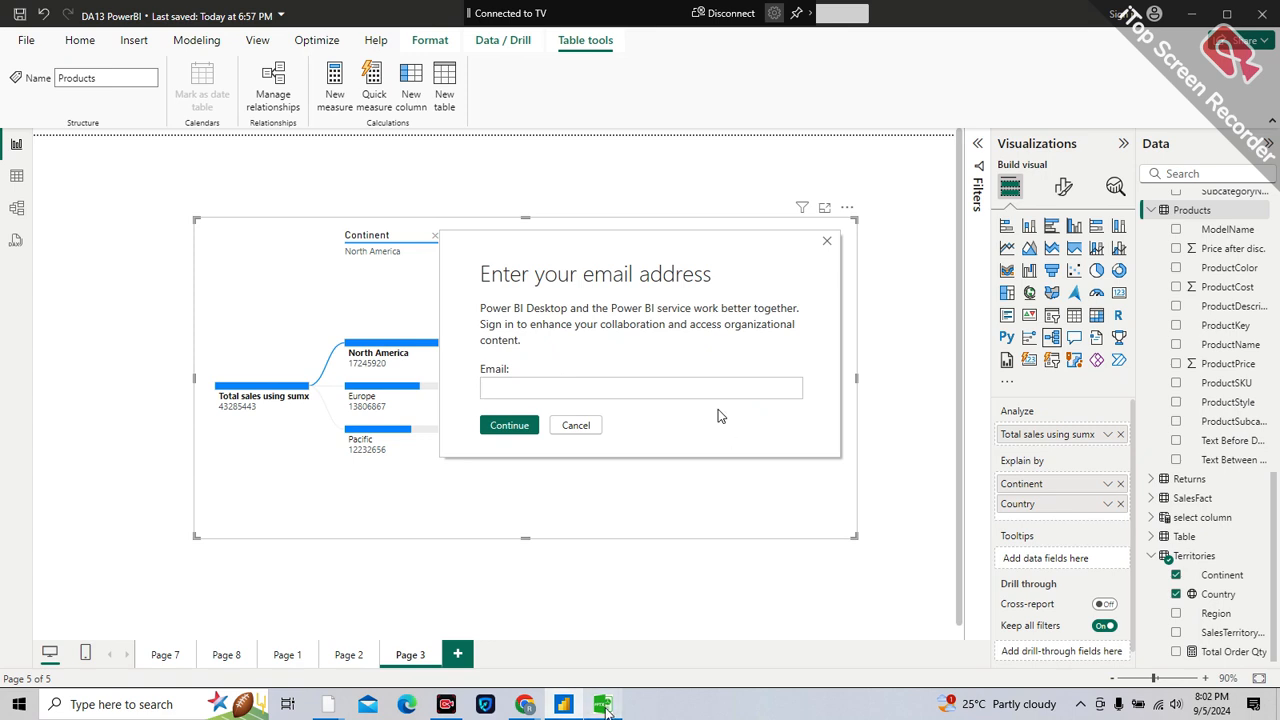
- Close the slide deck in PPTX Viewer and dismiss Power BI's e-mail sign-in dialog
click(603, 705)
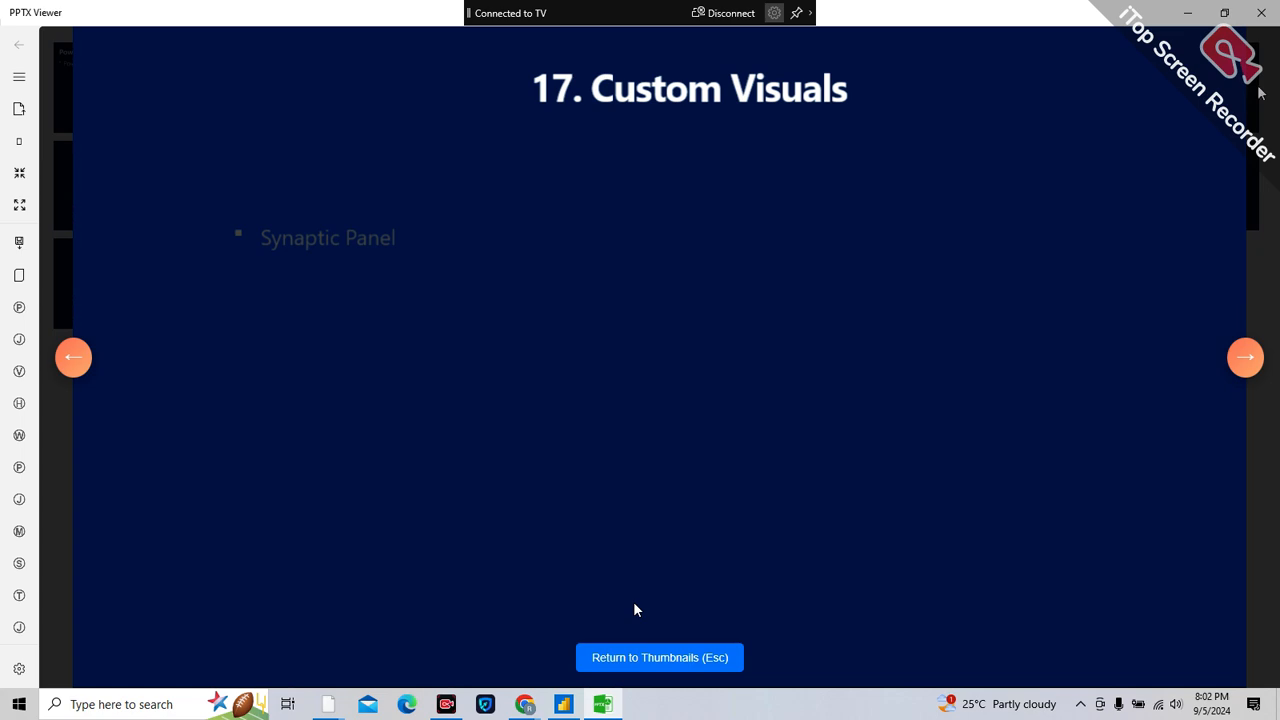
click(1262, 14)
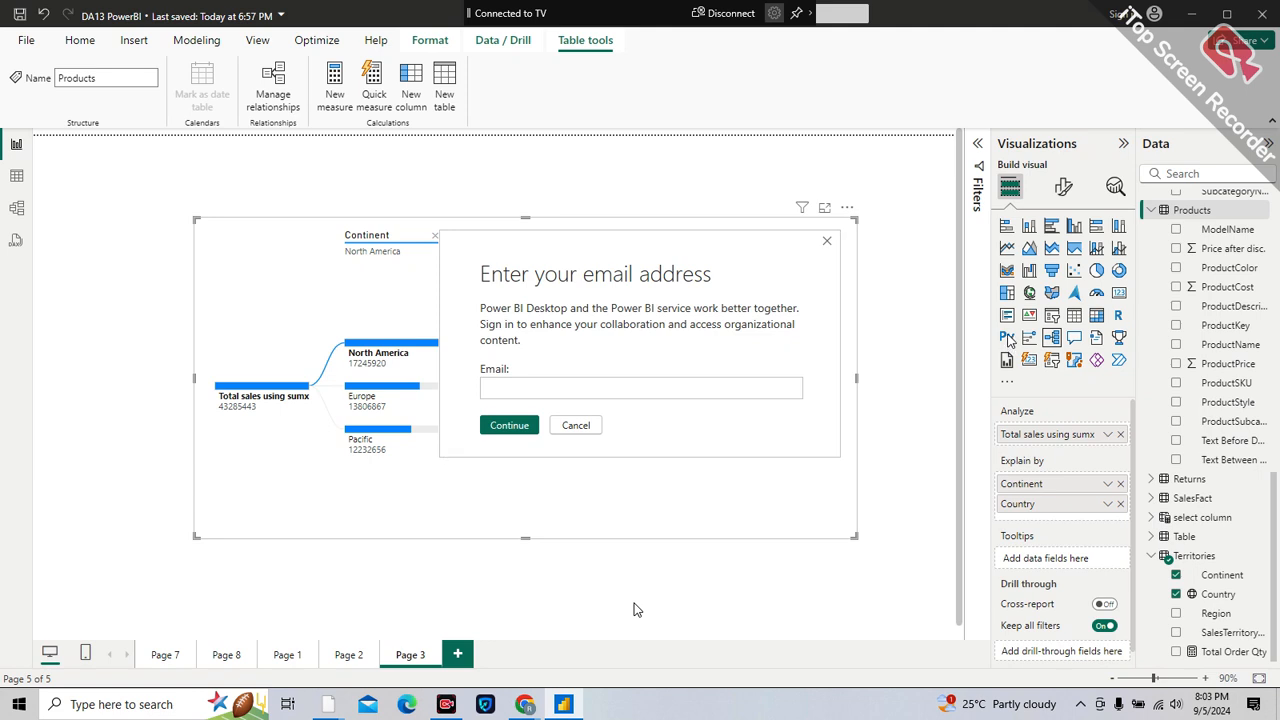
click(827, 241)
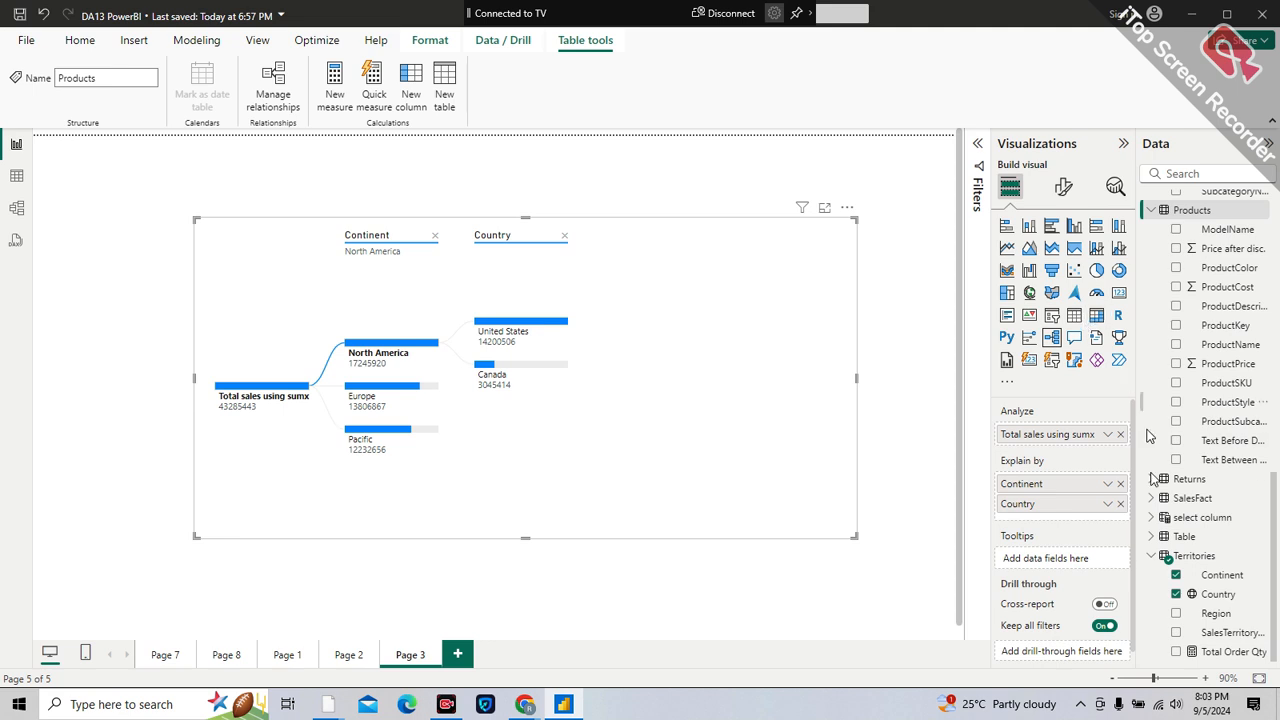
- Switch to the Google Meet call in Chrome and look through the list of meeting participants
click(563, 704)
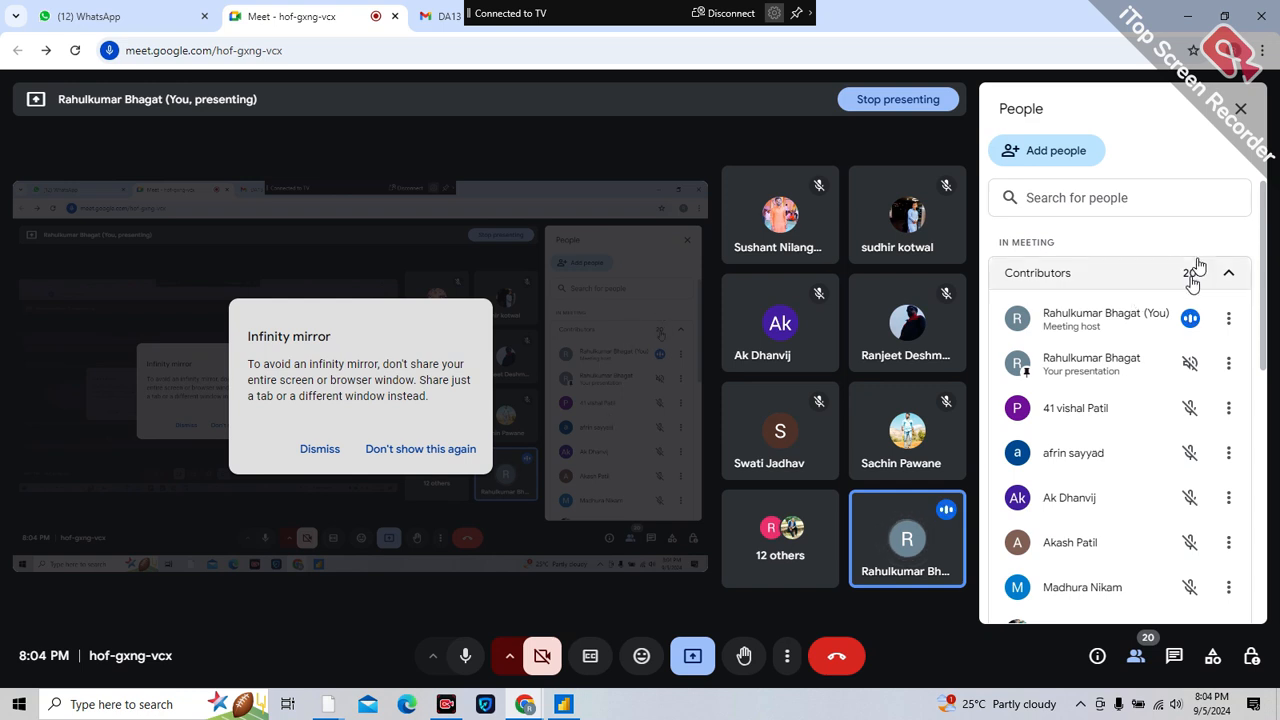
scroll(1118, 372, down, 3)
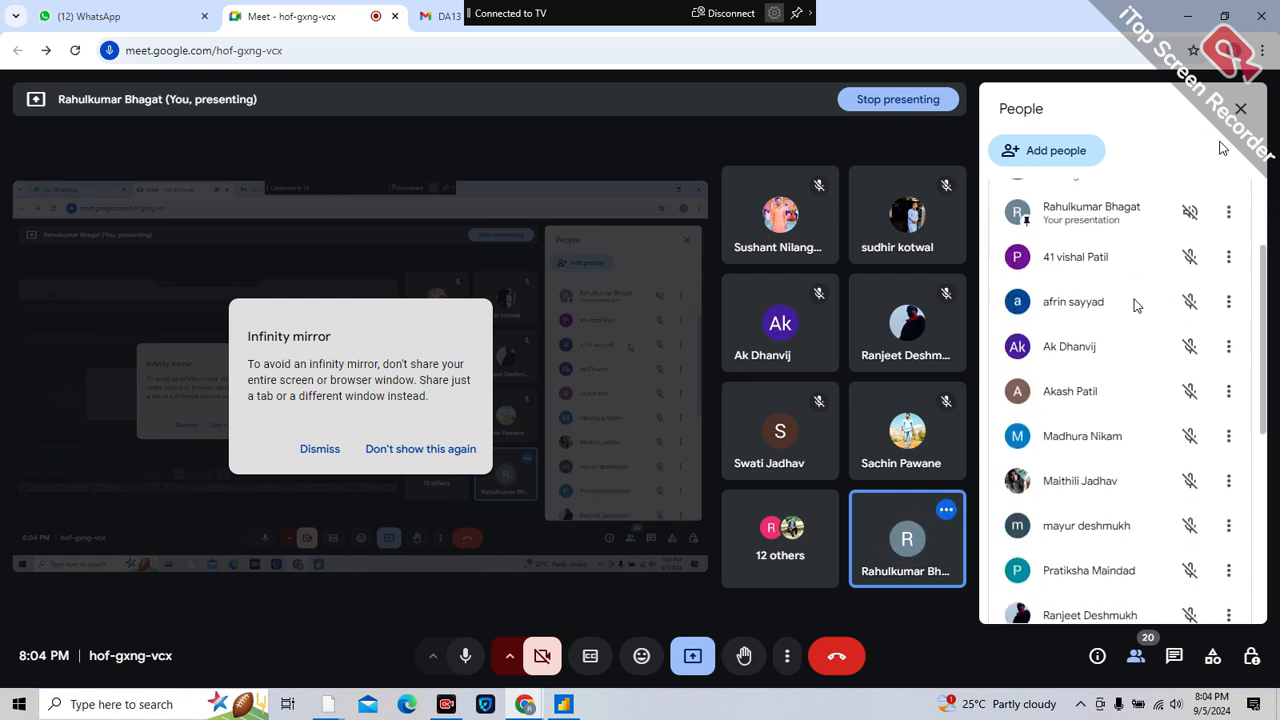
scroll(1137, 304, up, 3)
scroll(1135, 305, up, 1)
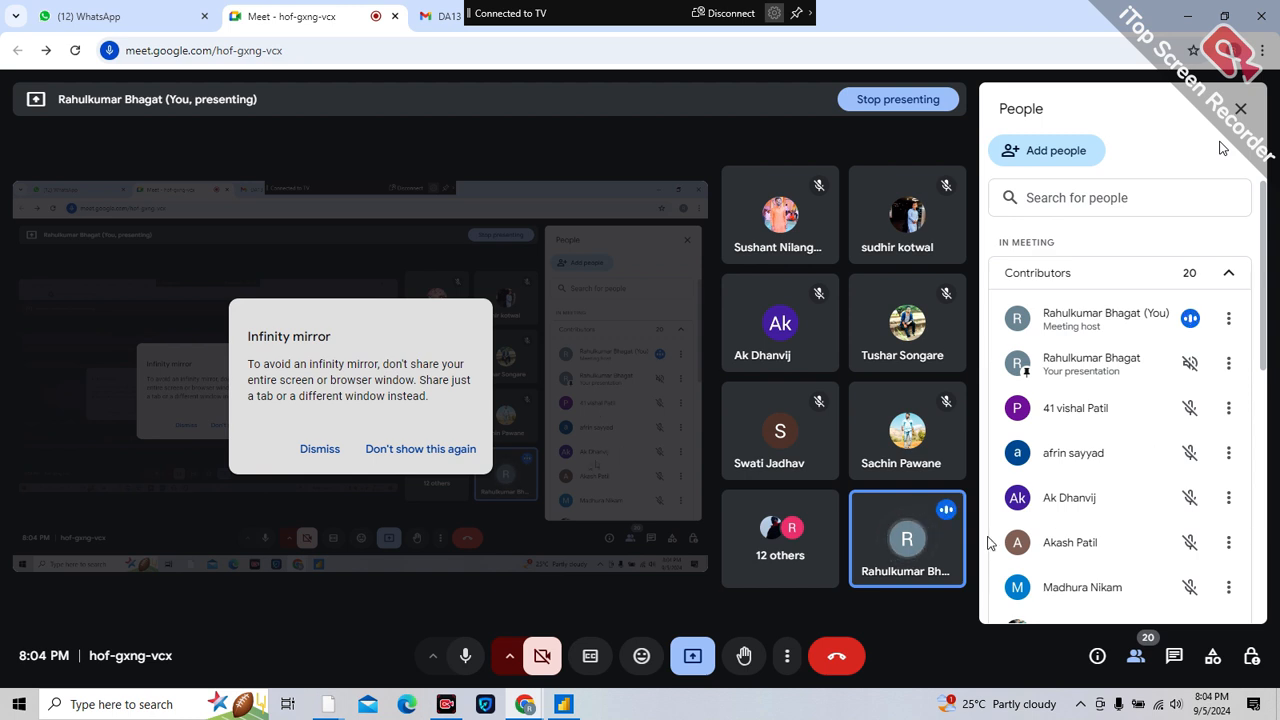
- Leave the Google Meet call and minimize the browser window to show the desktop
click(850, 652)
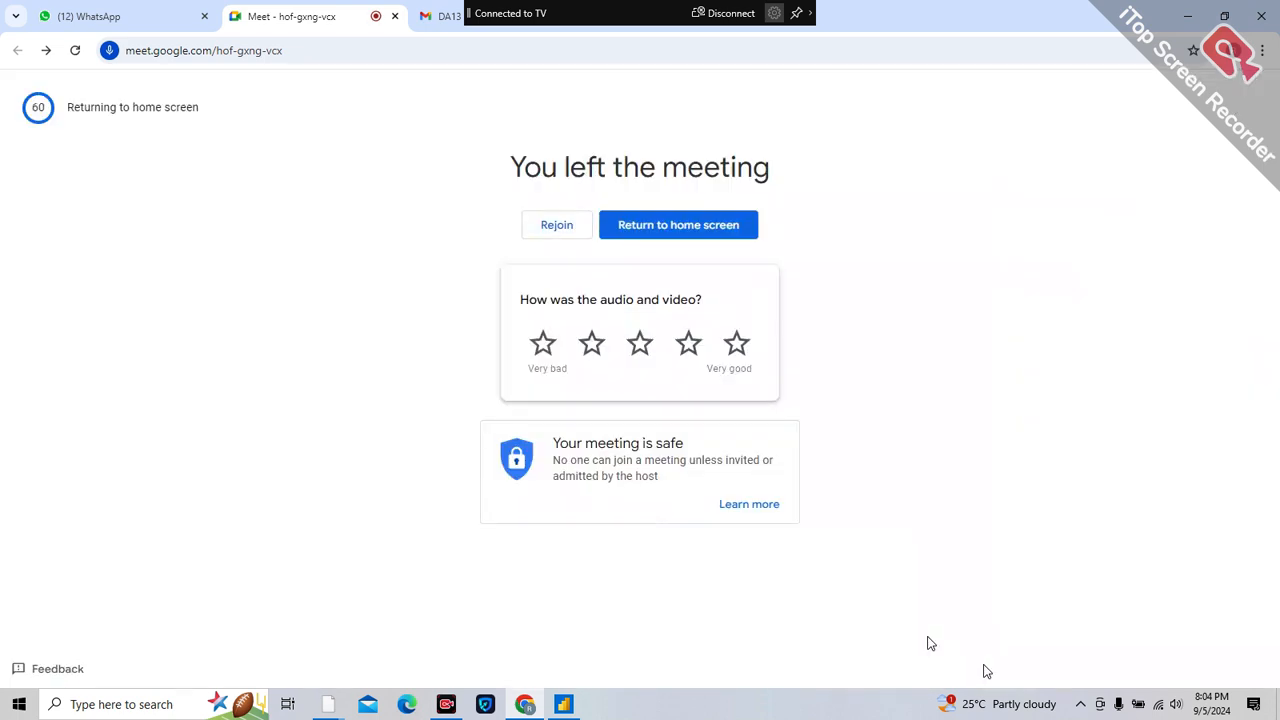
click(1190, 15)
click(1190, 15)
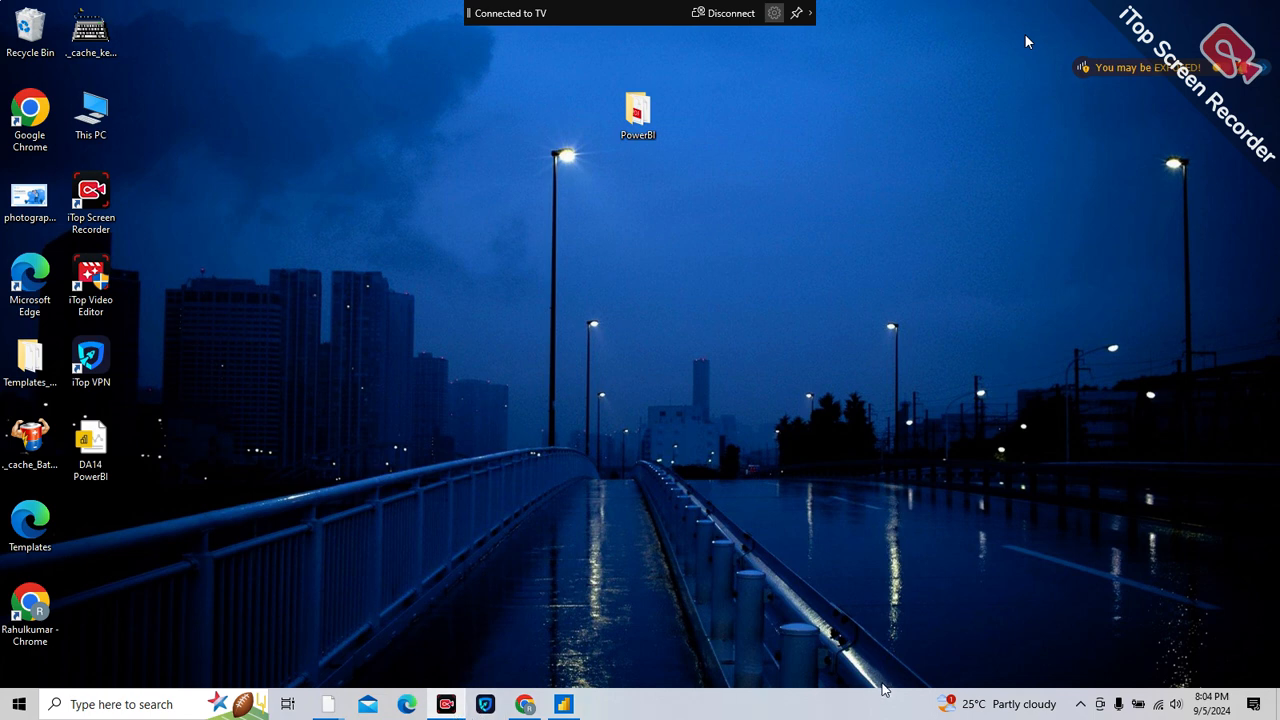
right_click(895, 662)
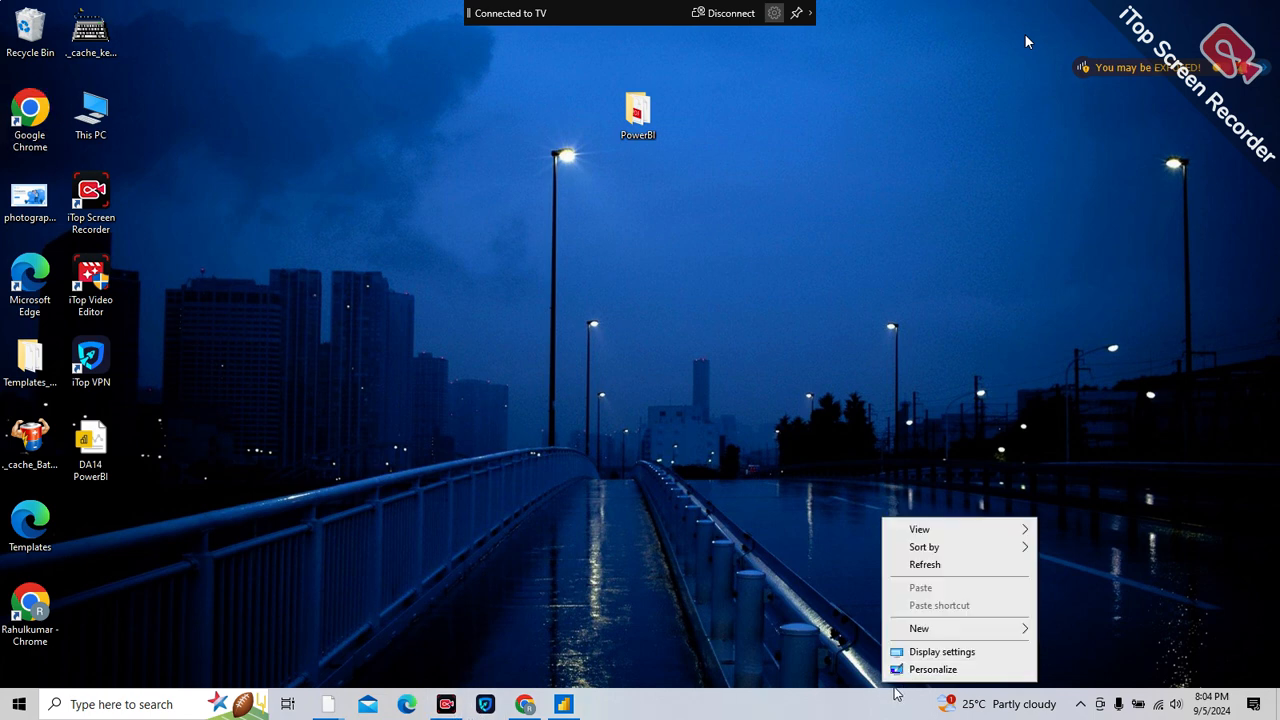
click(903, 690)
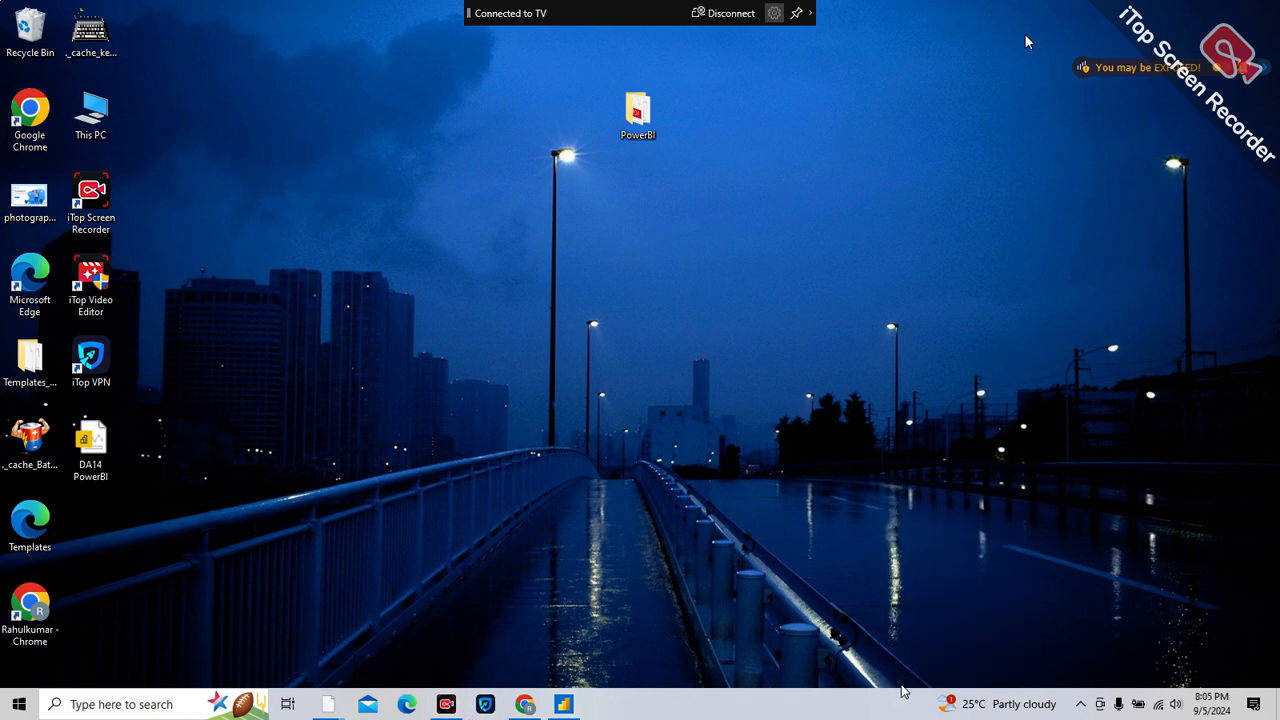